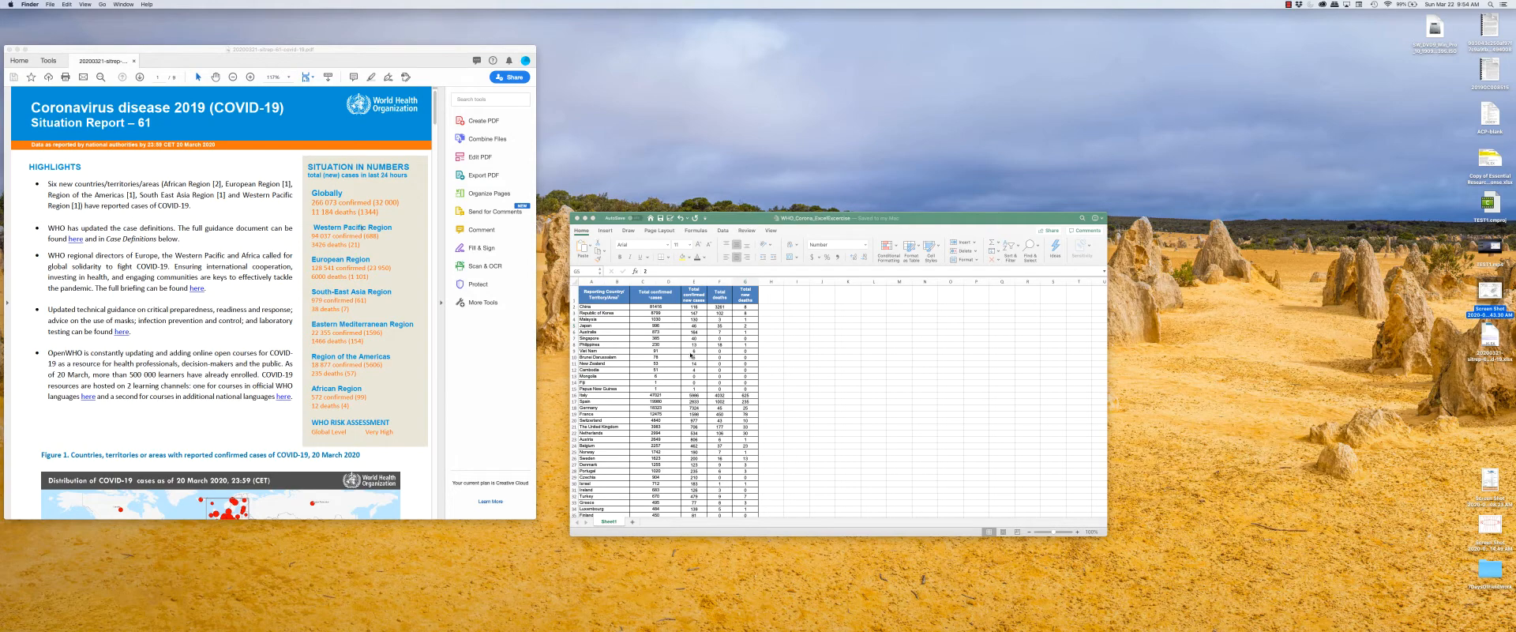
Compare the WHO situation report PDF with the workbook's country table, highlighting the table's rows from the header down.
left_click_drag(745, 224, 744, 207)
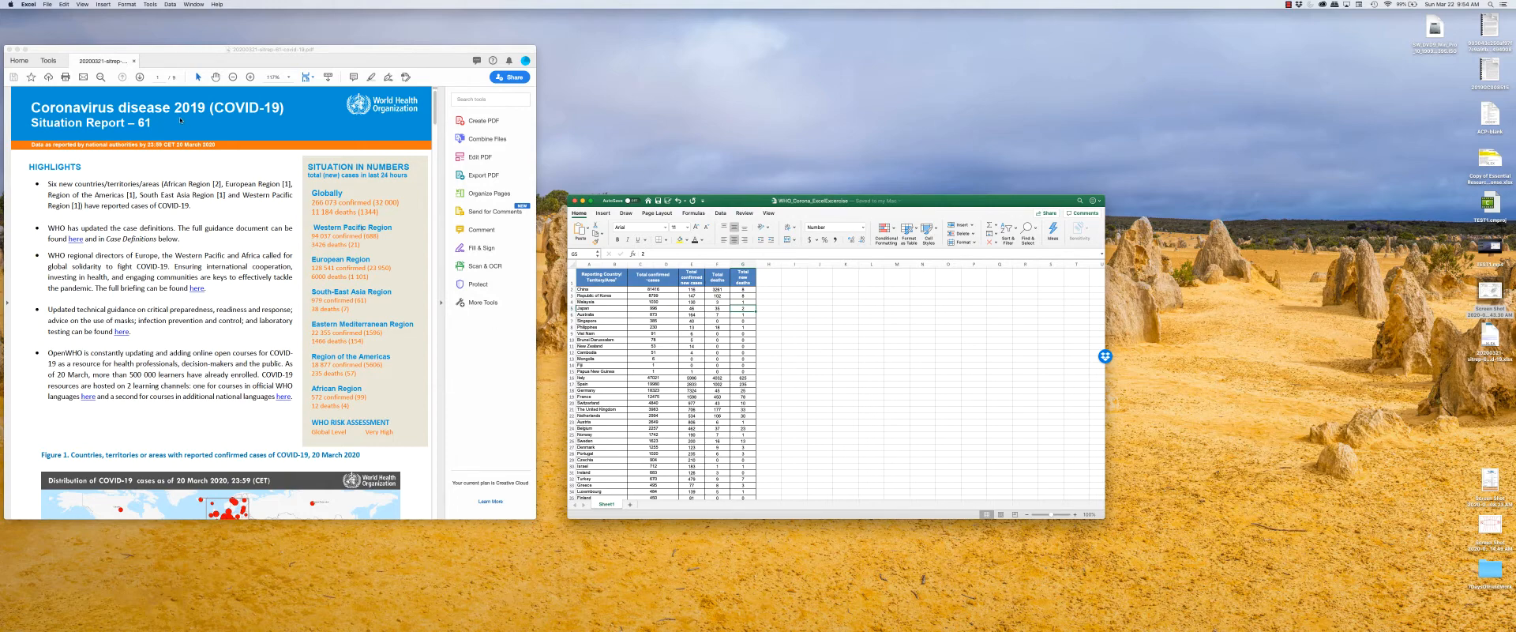
left_click_drag(436, 105, 466, 99)
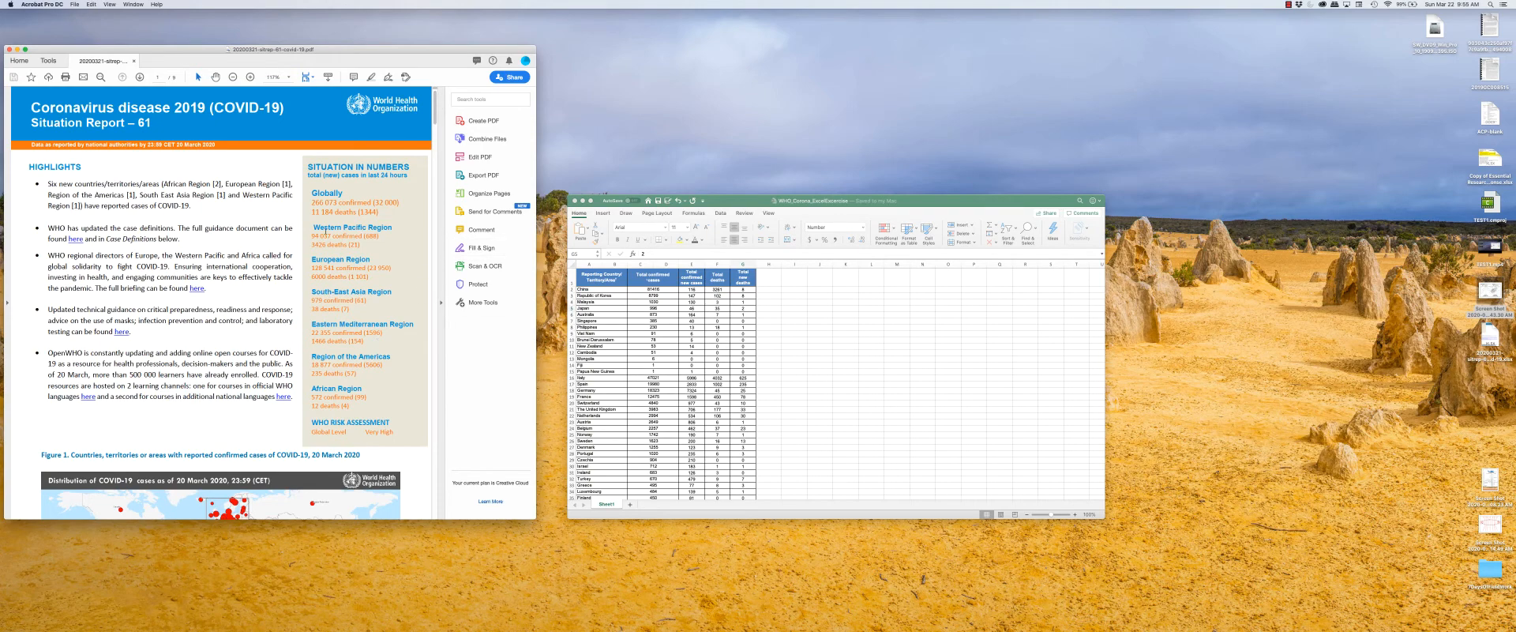
left_click(705, 282)
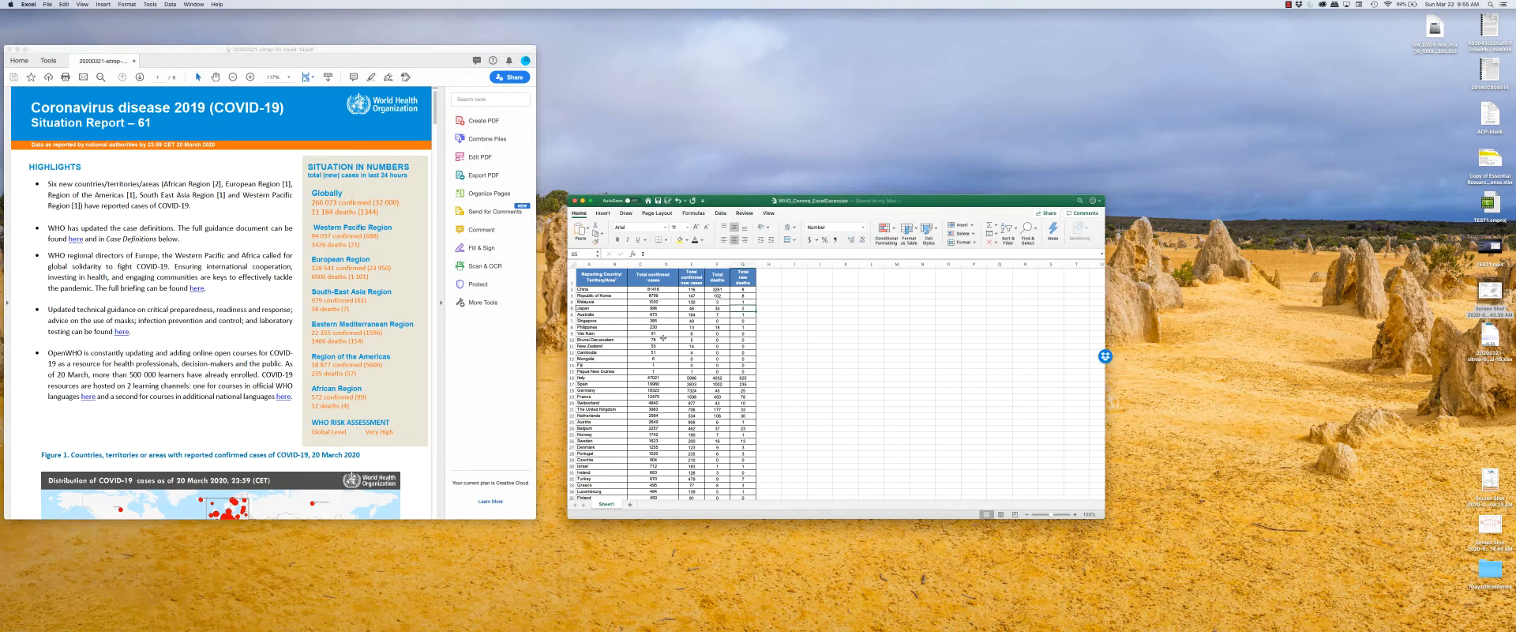
left_click_drag(609, 284, 751, 457)
scroll(751, 458, "up", 10)
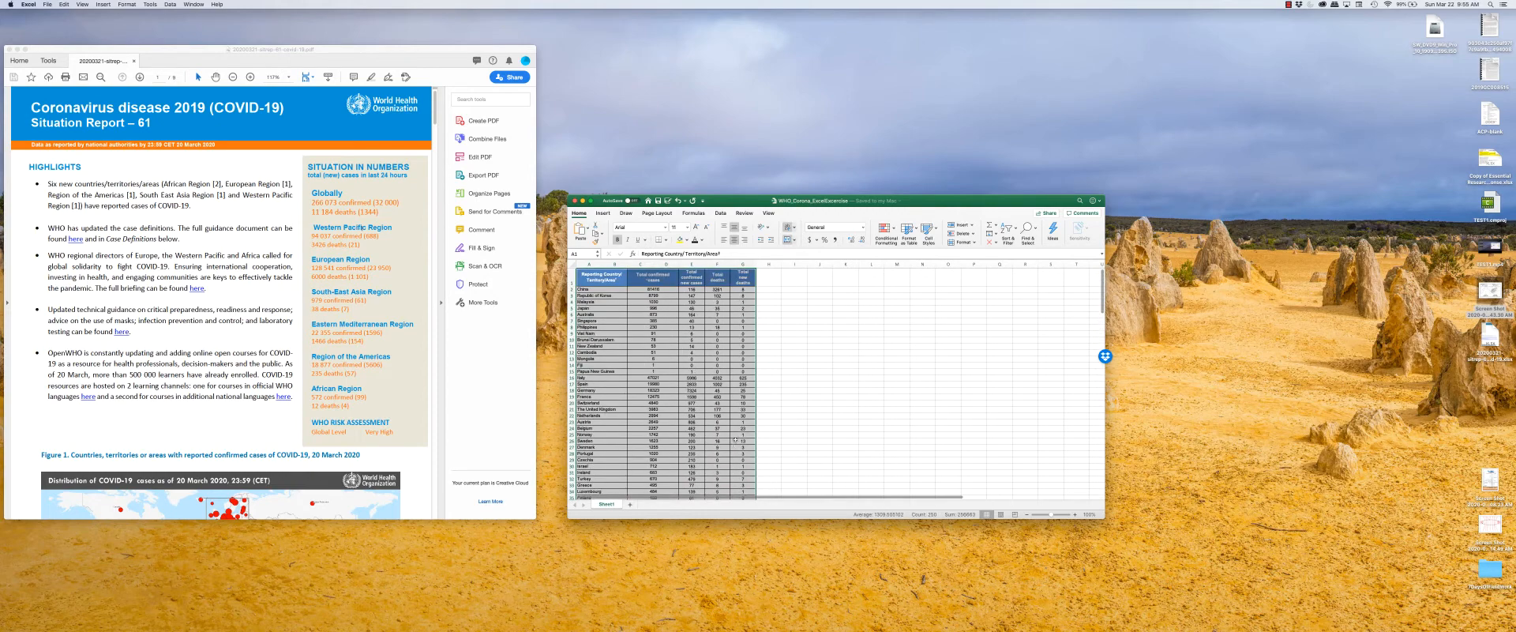
left_click(741, 366)
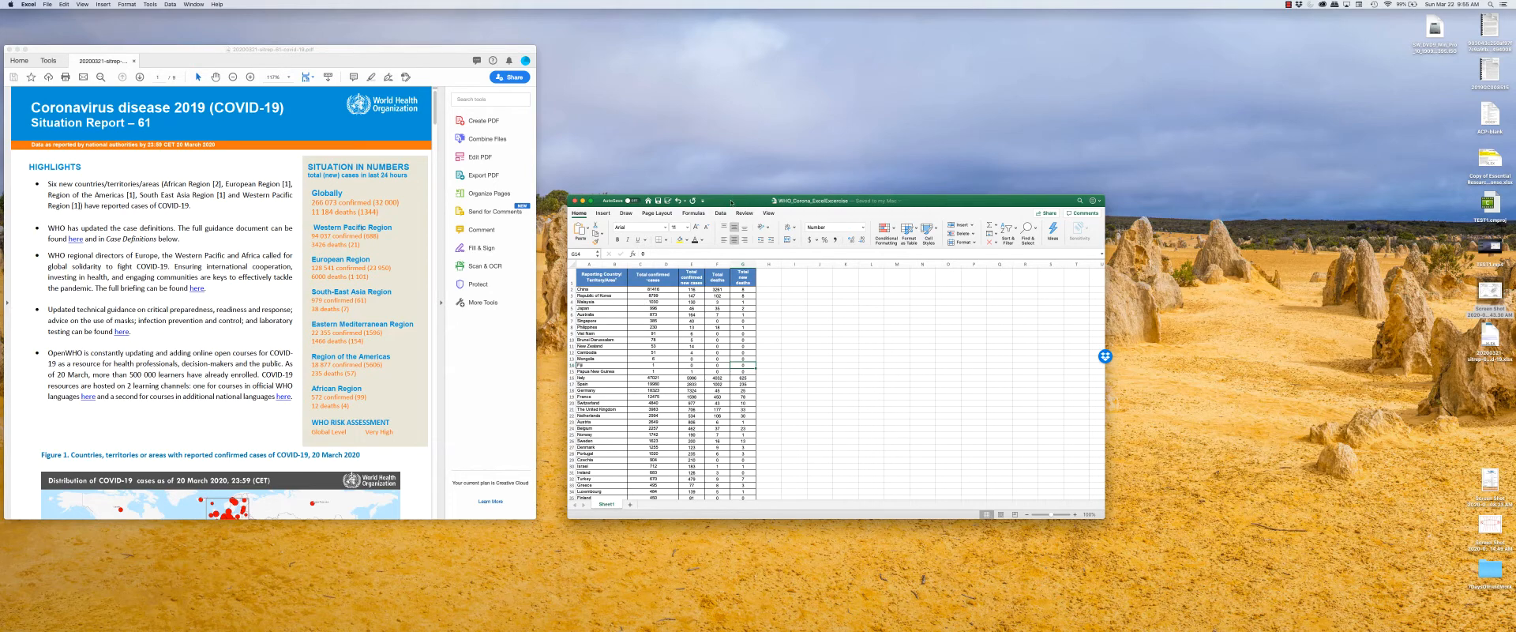
Reposition the workbook window so it overlaps the PDF window's lower part, and enlarge it slightly.
left_click_drag(731, 203, 606, 262)
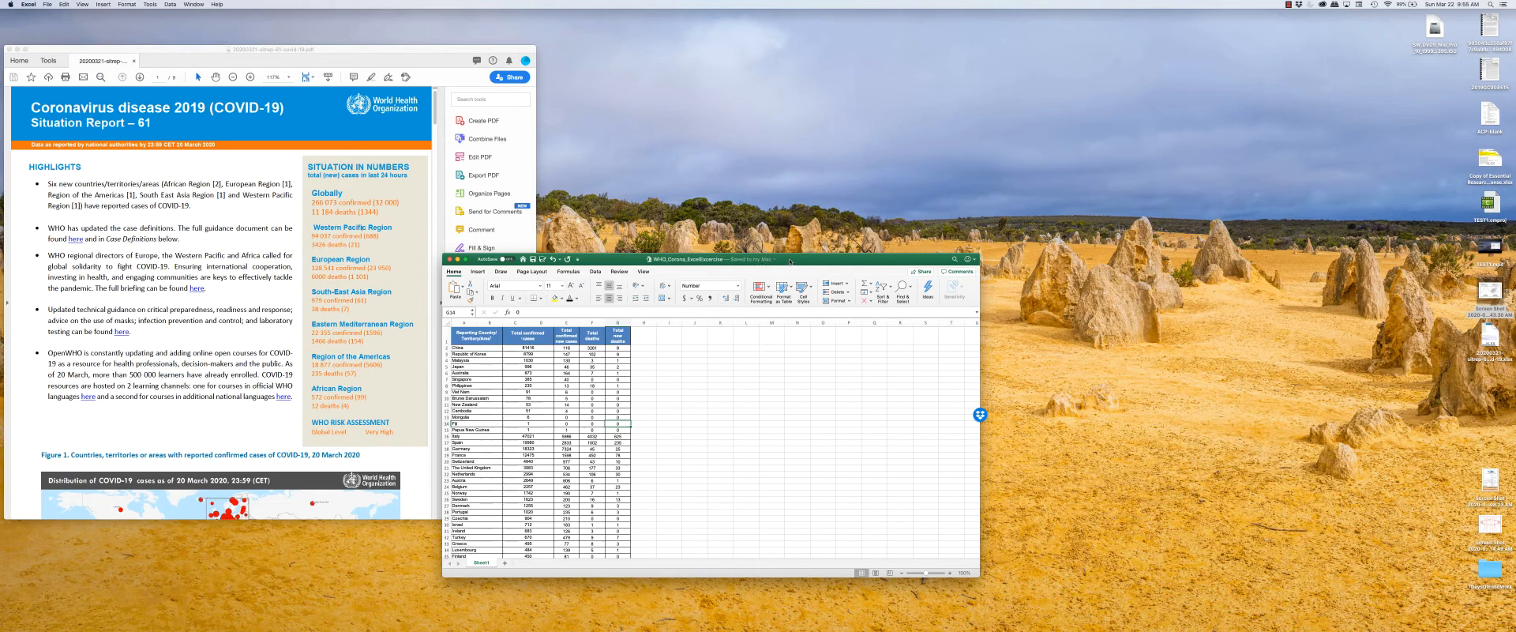
left_click_drag(789, 261, 793, 245)
left_click_drag(982, 559, 1020, 583)
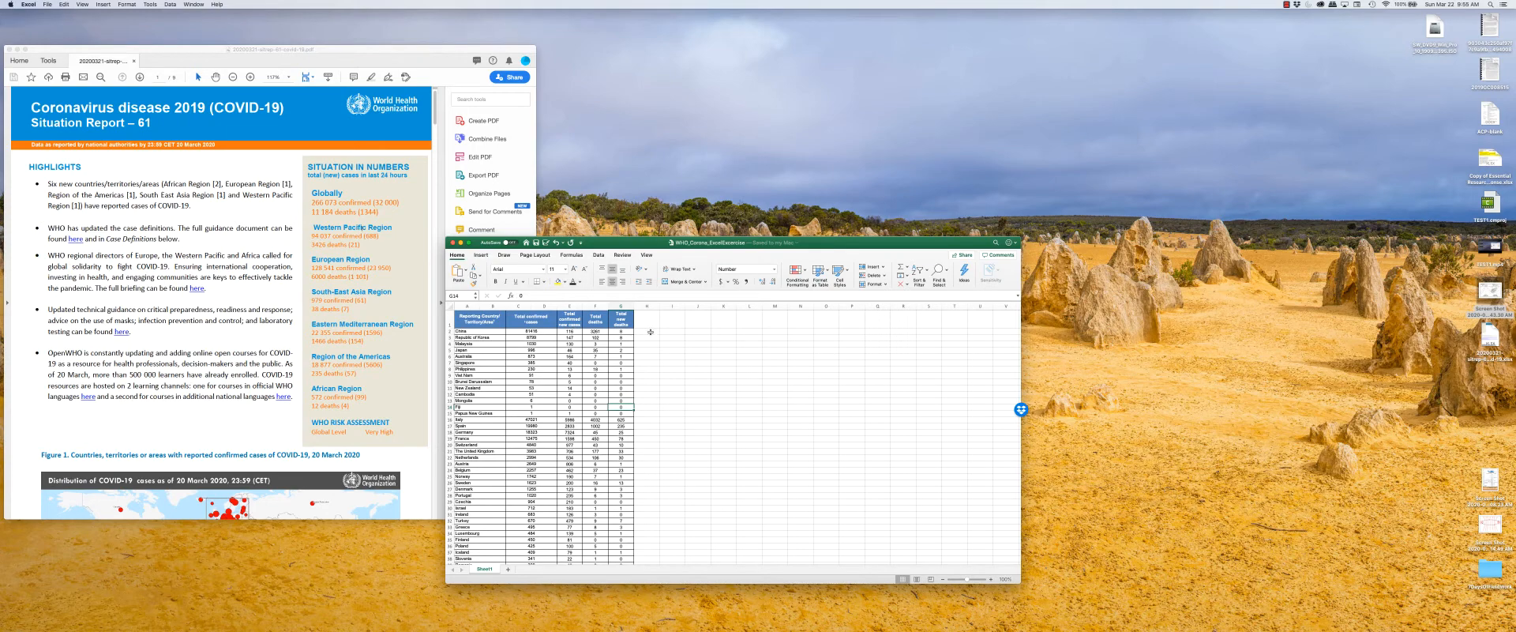
In cell H2, enter a formula multiplying China's total deaths by its total new deaths (=F2*G2).
left_click(649, 331)
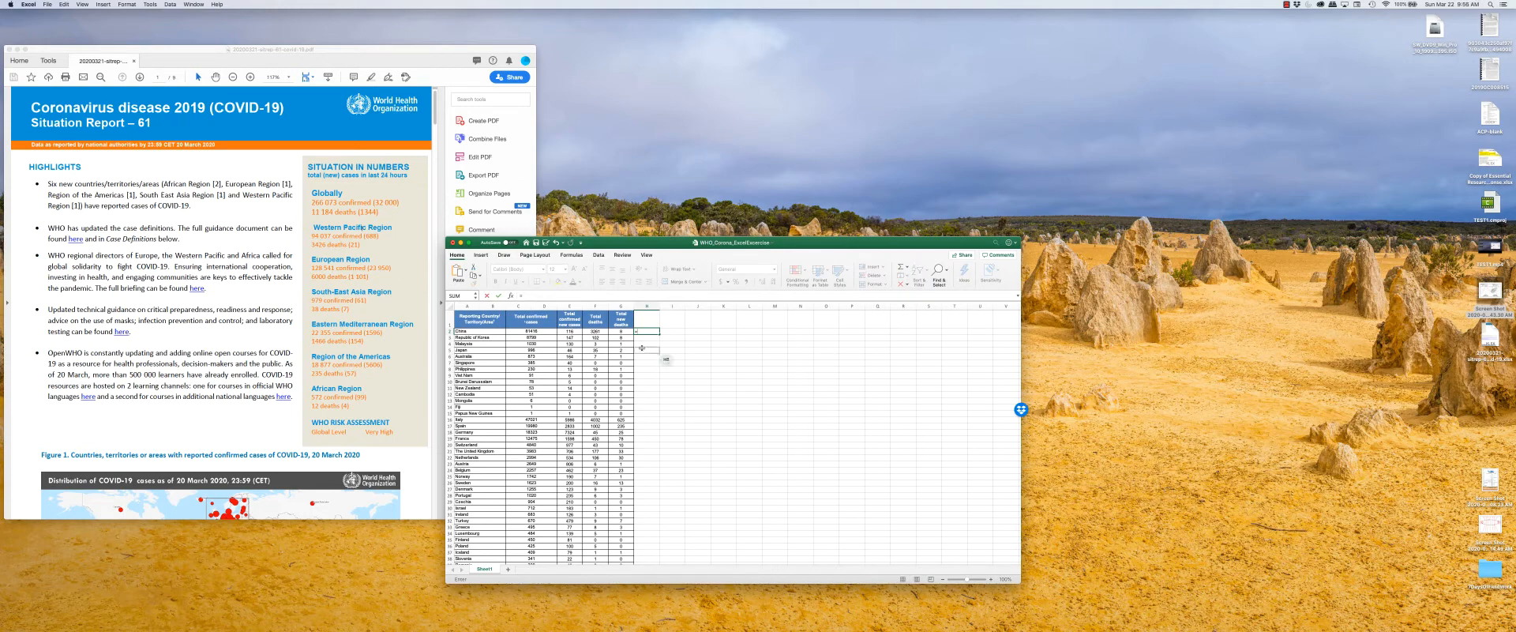
left_click(604, 331)
type("*")
left_click(624, 331)
key("Return")
left_click(652, 331)
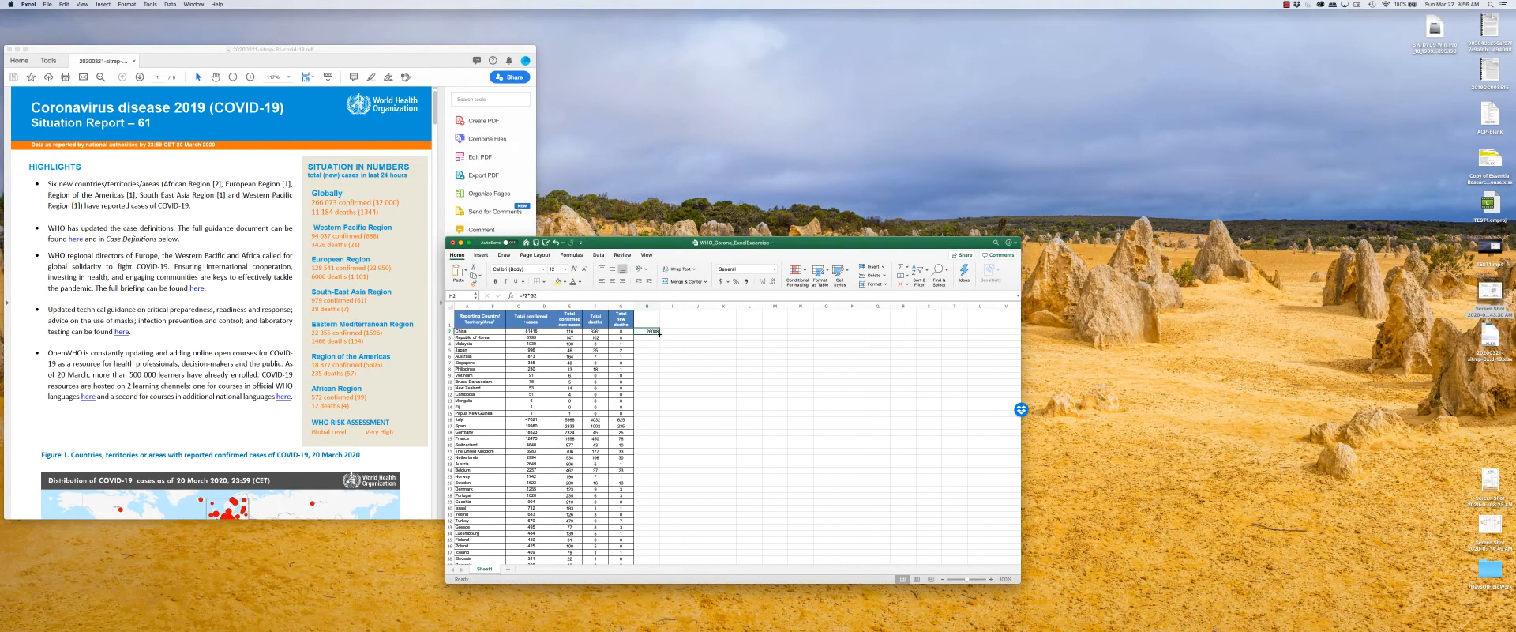
Copy the multiplication formula to the Republic of Korea row, check its references, and fill it down column H to the last country.
left_click_drag(660, 333, 657, 338)
double_click(644, 337)
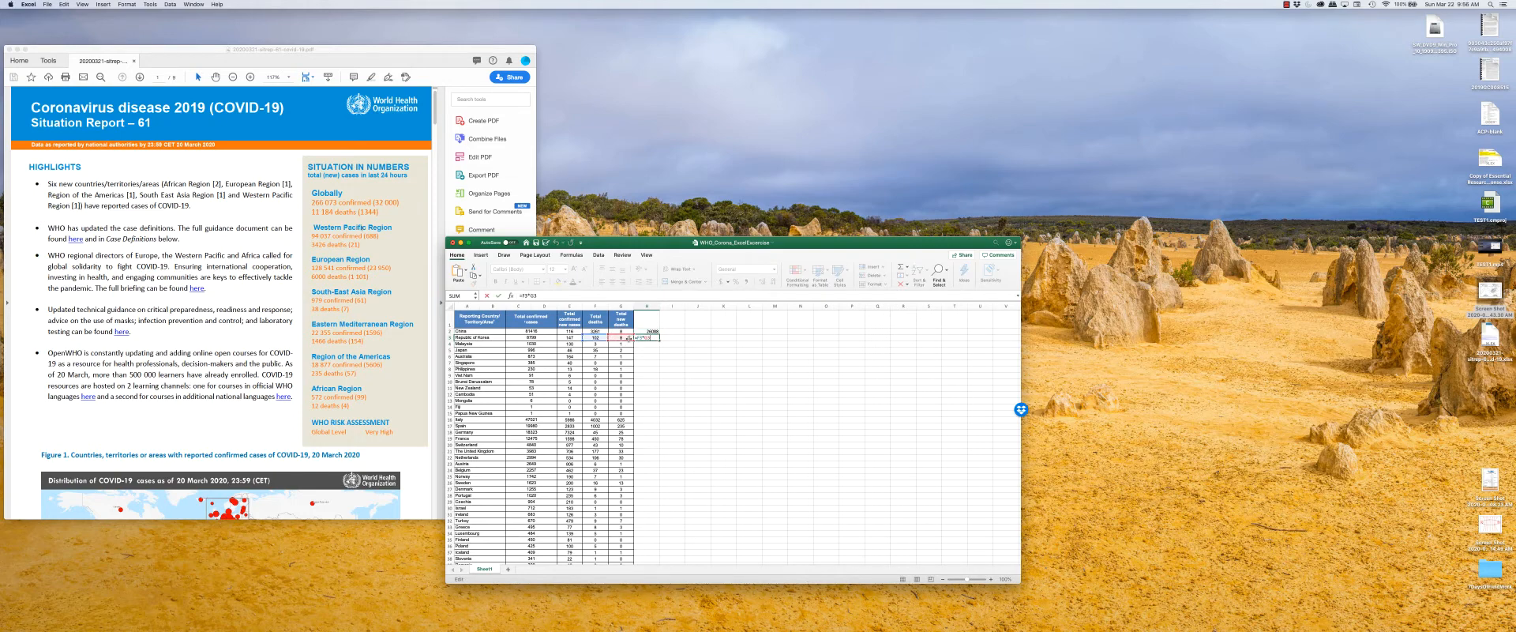
key("Escape")
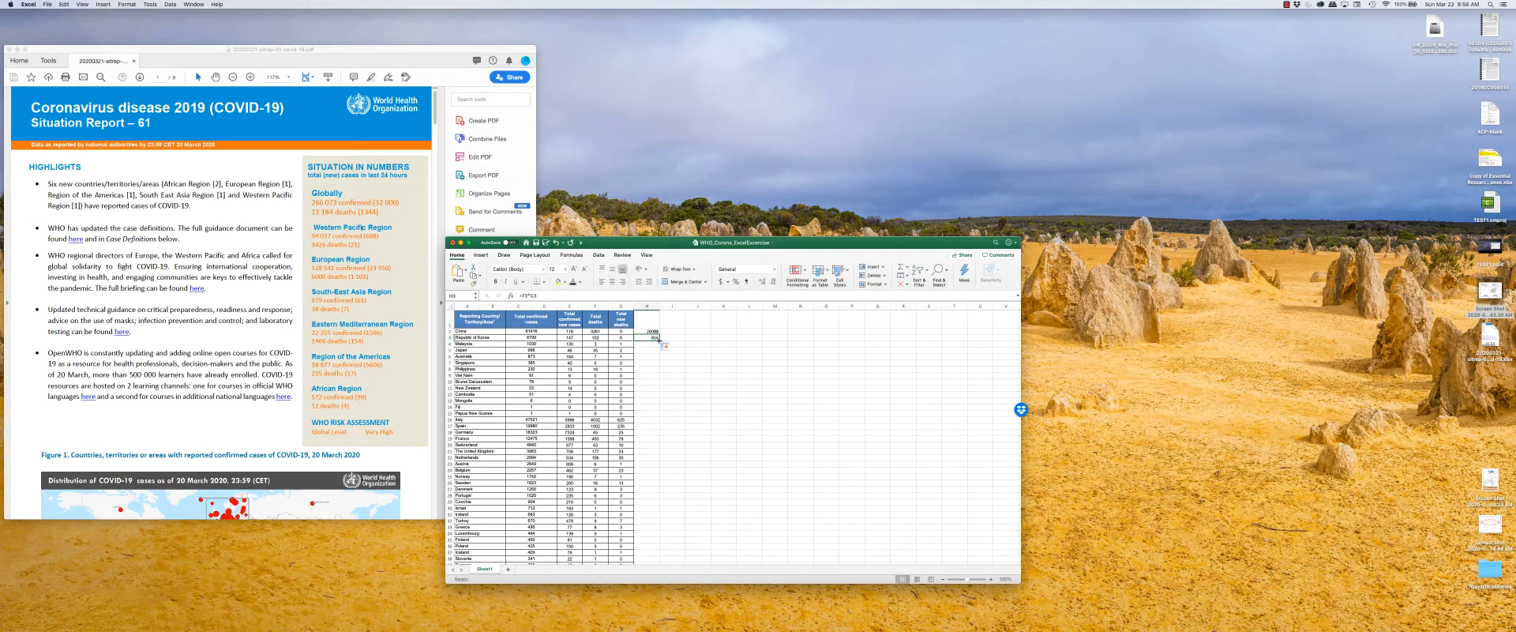
double_click(657, 340)
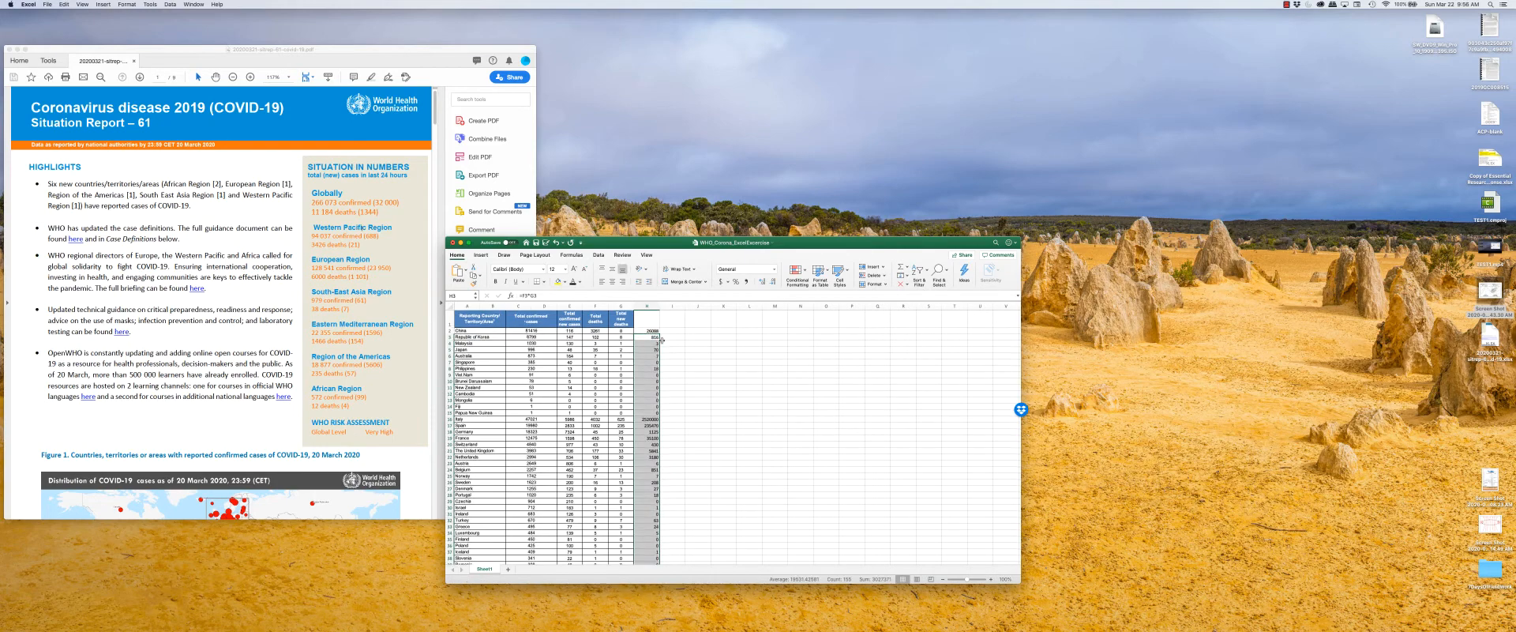
scroll(659, 347, "down", 20)
scroll(658, 350, "down", 10)
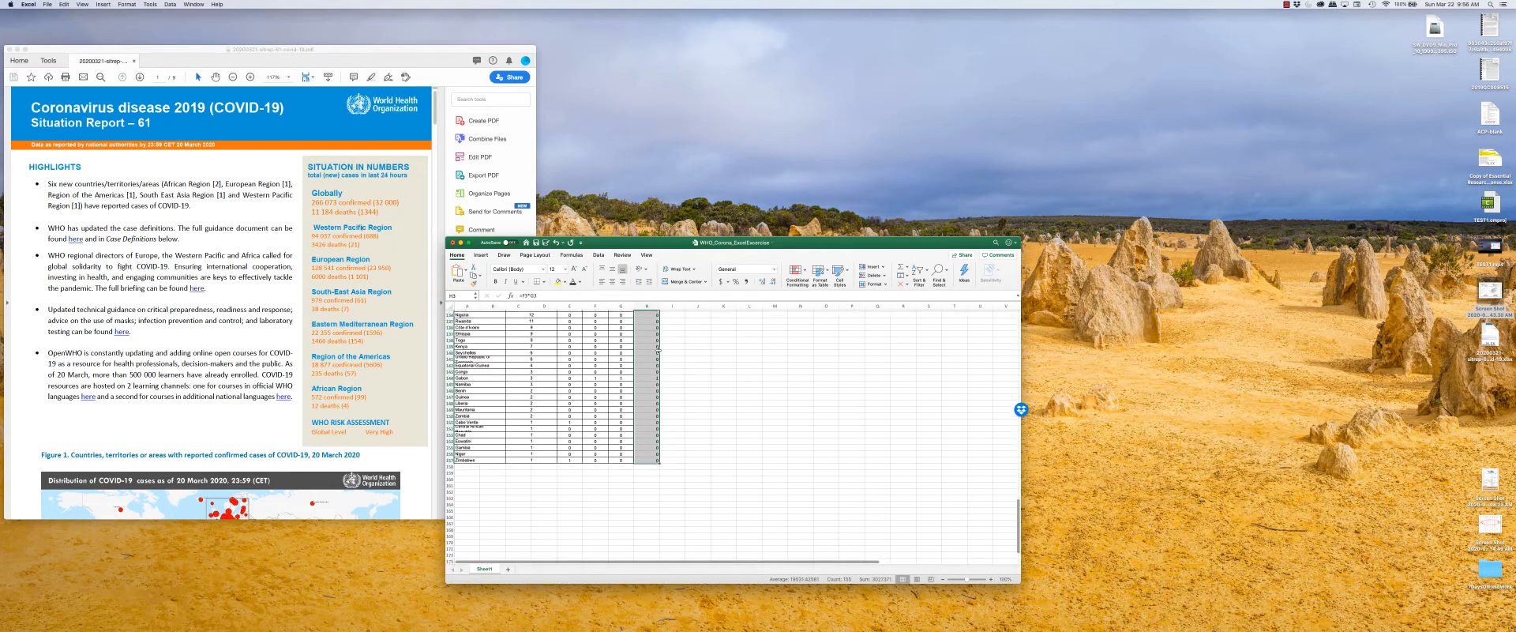
scroll(520, 444, "up", 20)
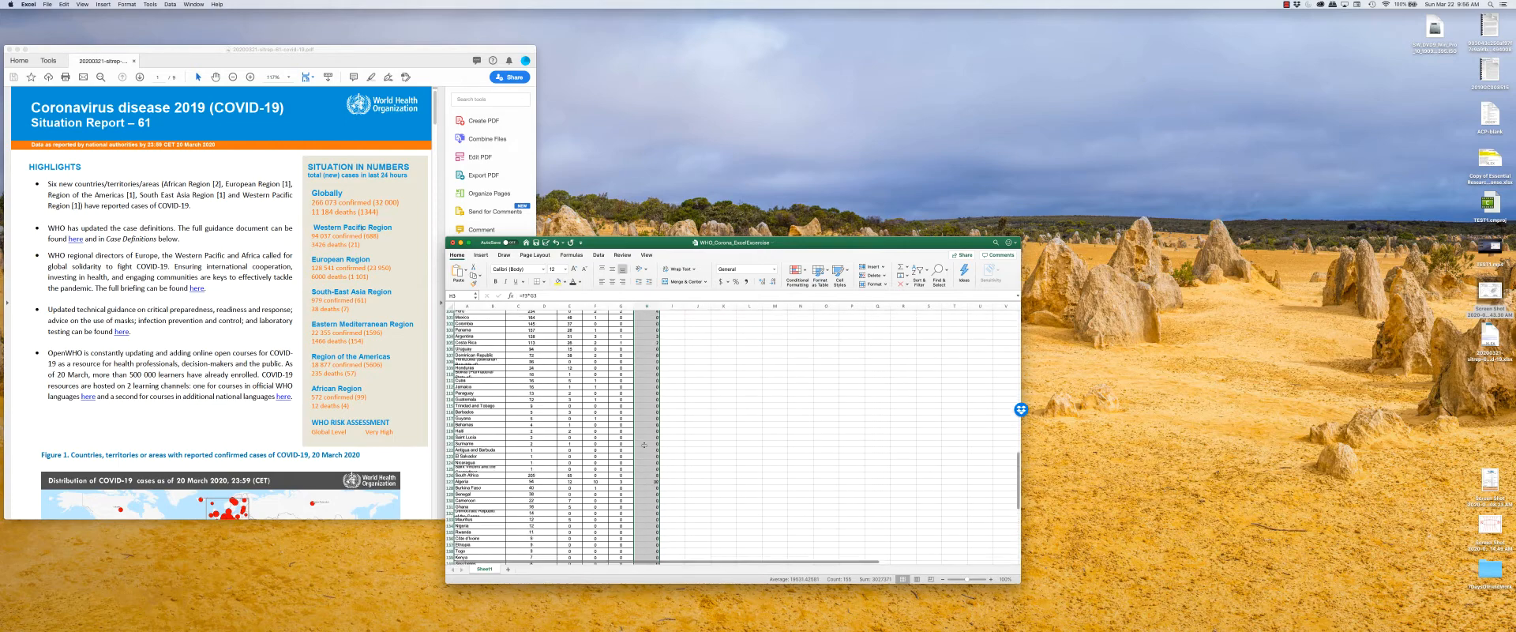
scroll(644, 444, "up", 8)
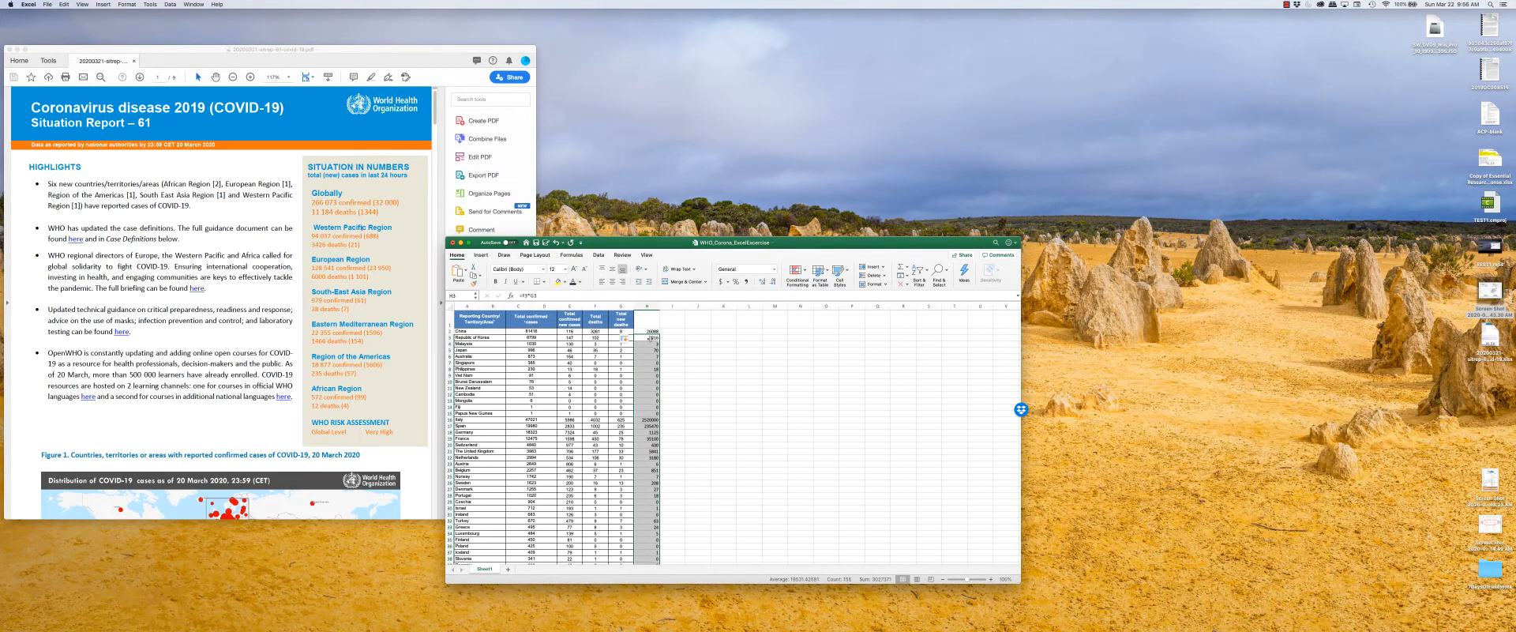
Check the cell references of the copied formulas in the Malaysia and Philippines rows.
left_click(655, 344)
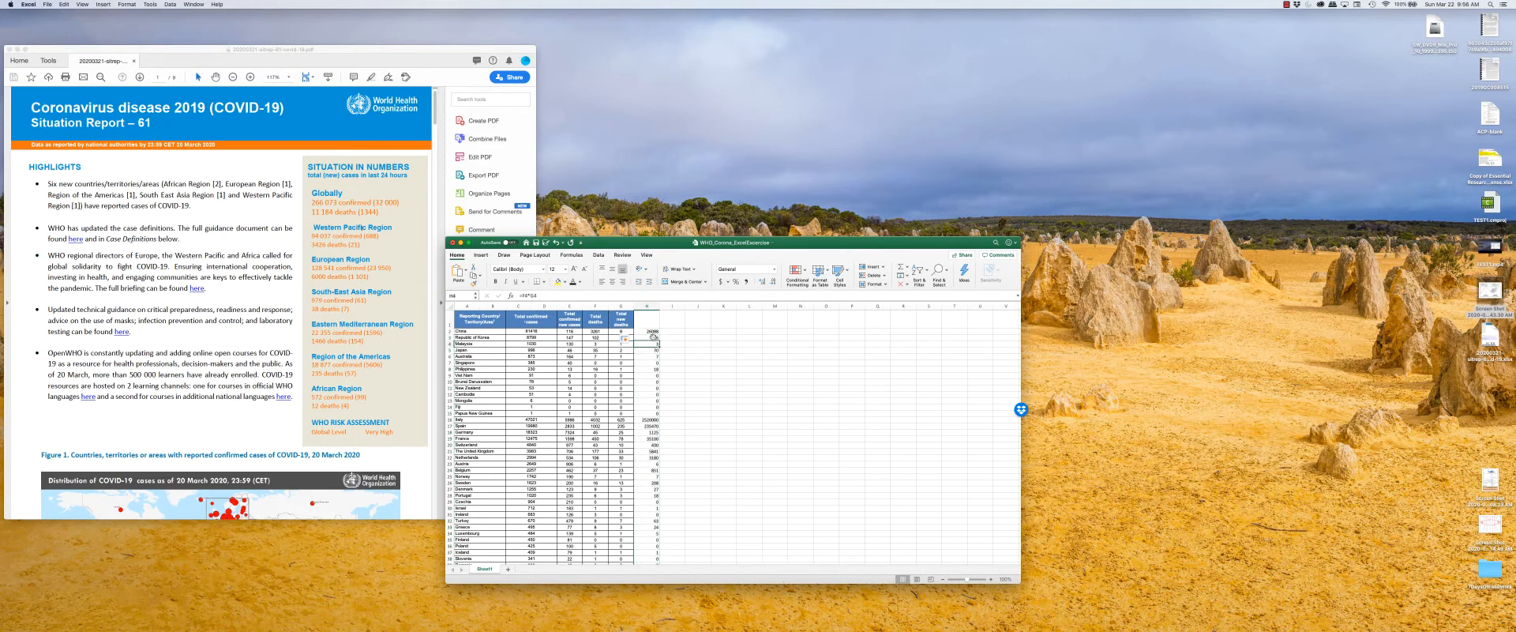
double_click(656, 369)
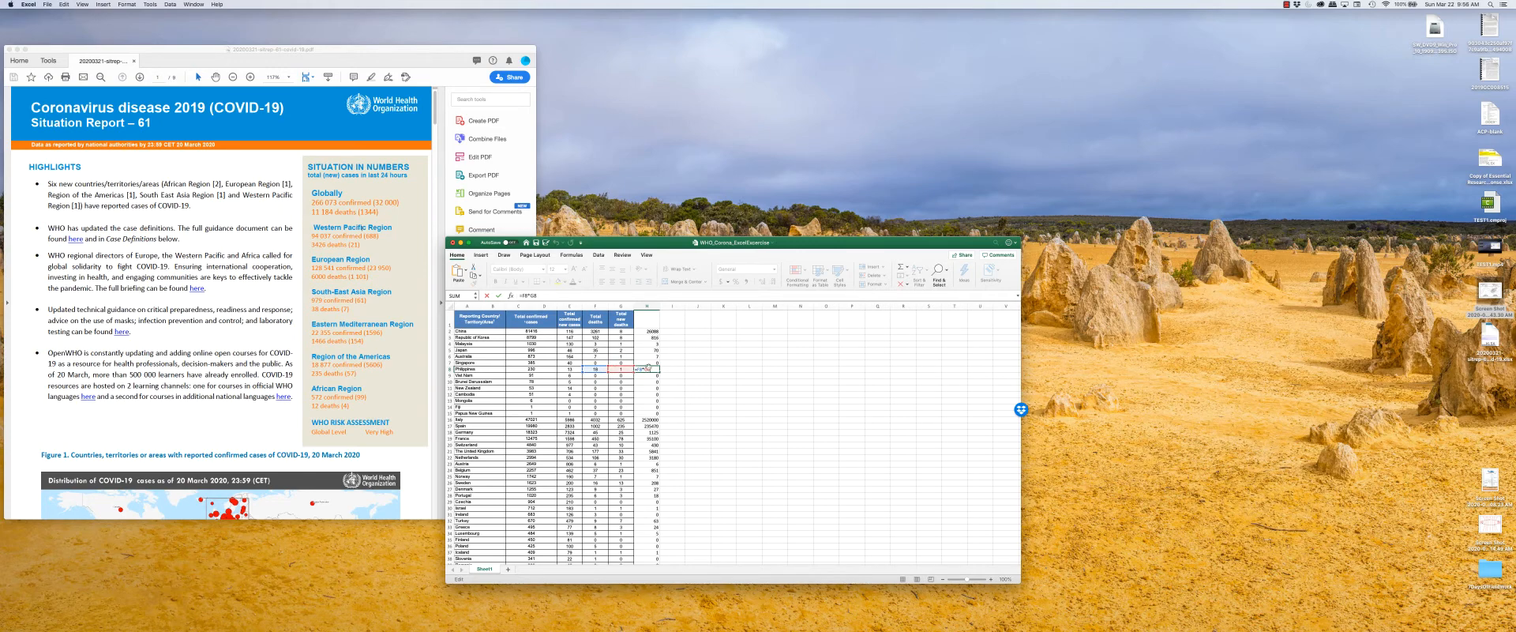
key("Escape")
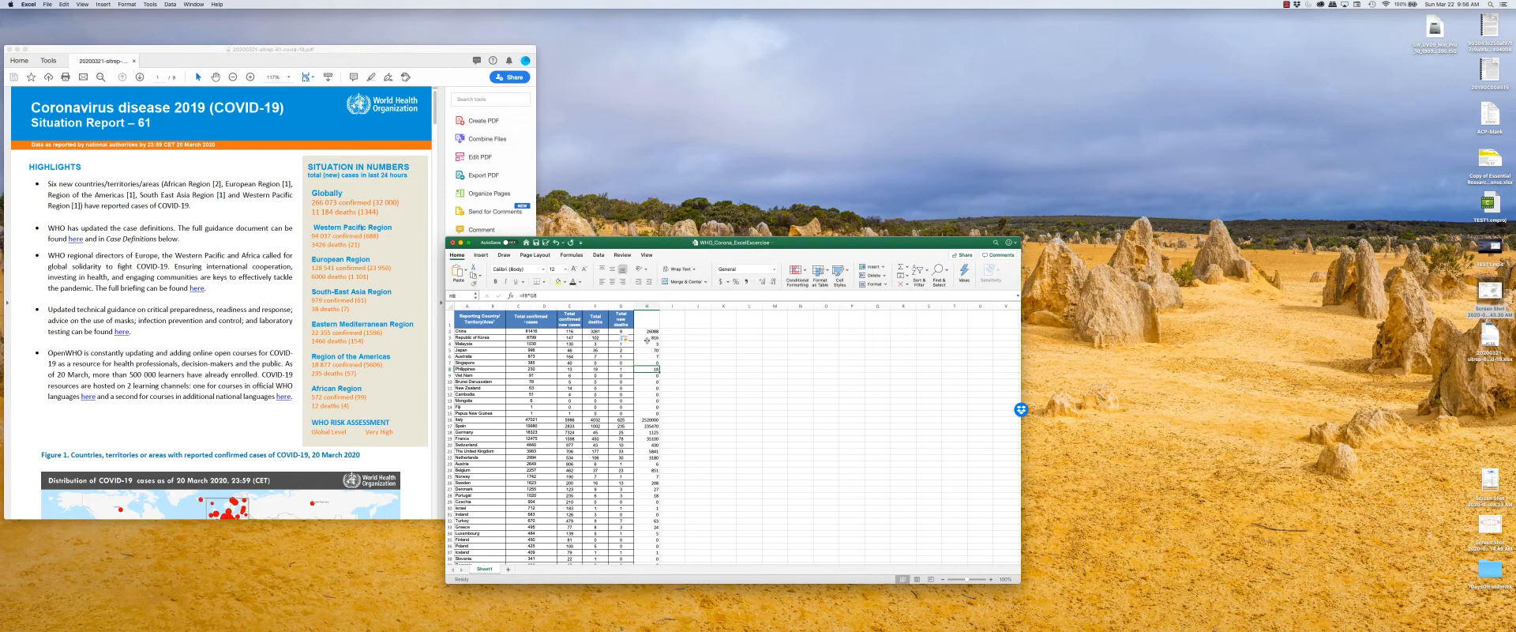
Replace the formula in H2 with an AVERAGE of China's values from total confirmed cases through total new deaths.
left_click(650, 331)
type("=averag")
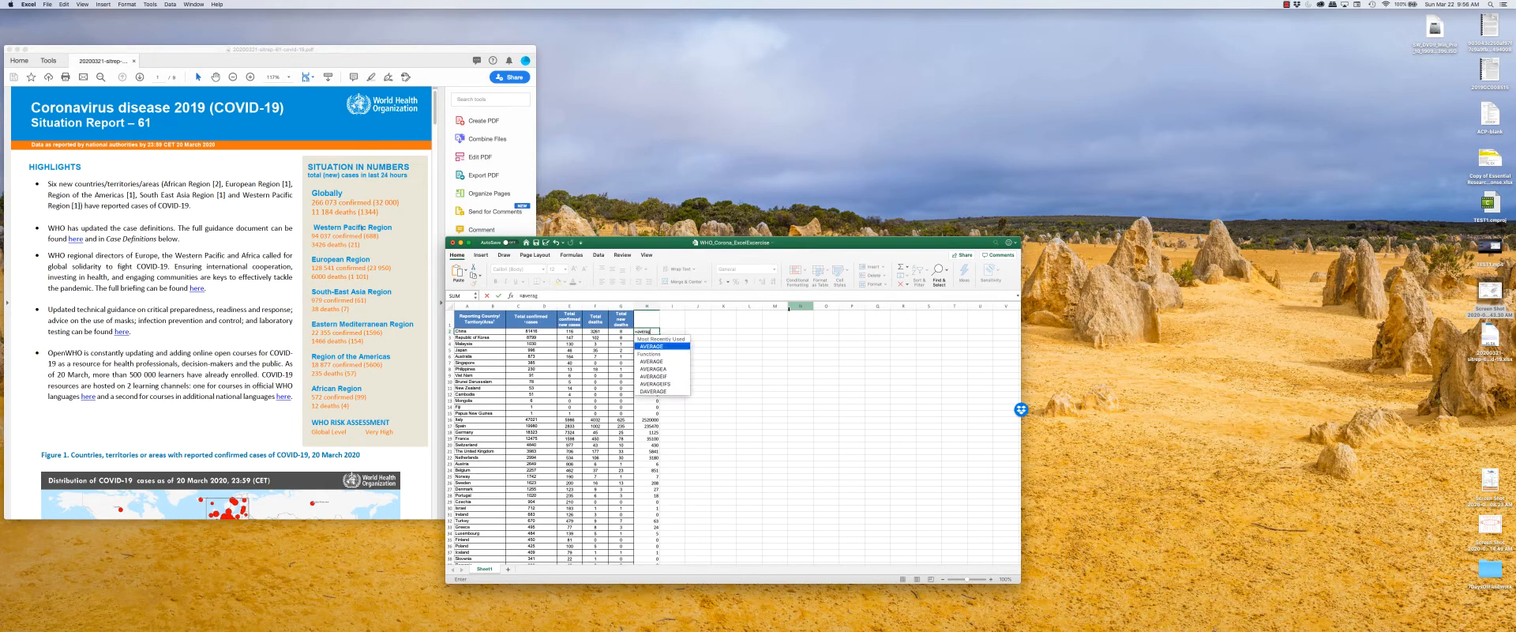
type("e(")
left_click(532, 330)
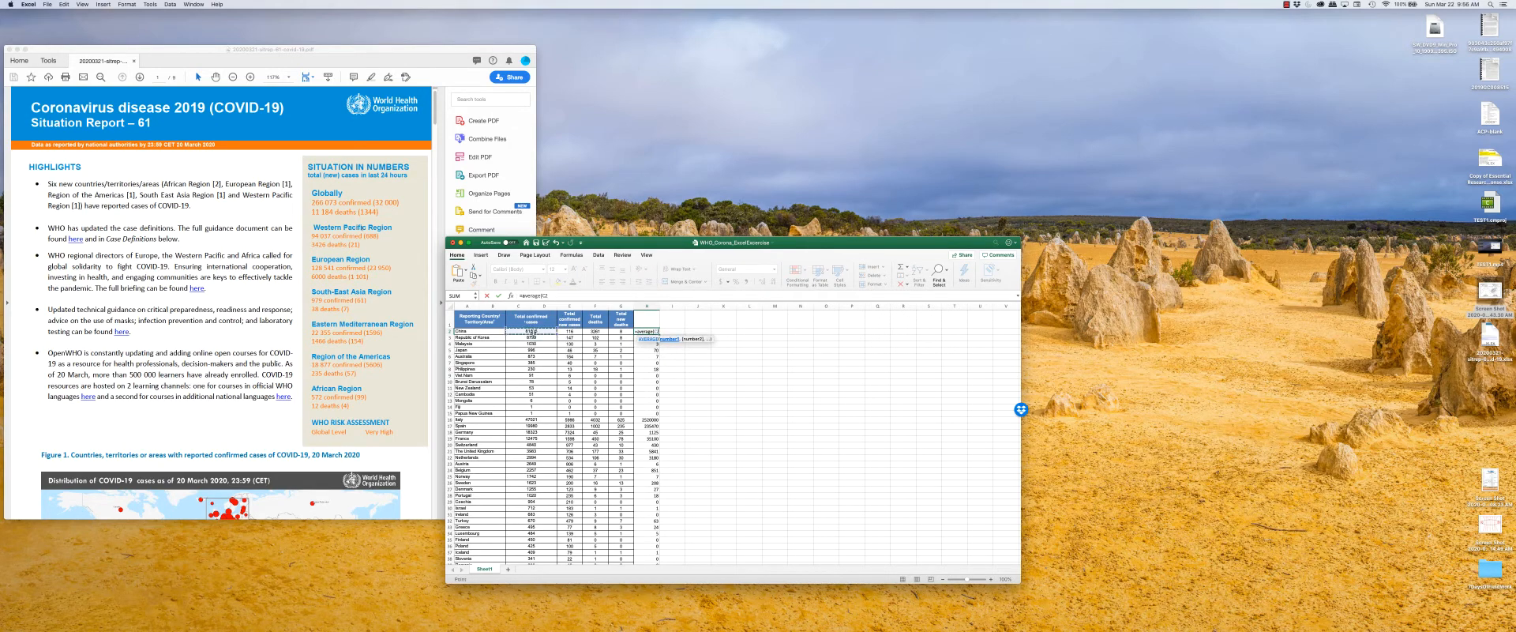
left_click_drag(532, 330, 621, 331)
key("Return")
In cell I2, calculate the STDEV of China's values from total confirmed cases through total new deaths.
left_click(668, 332)
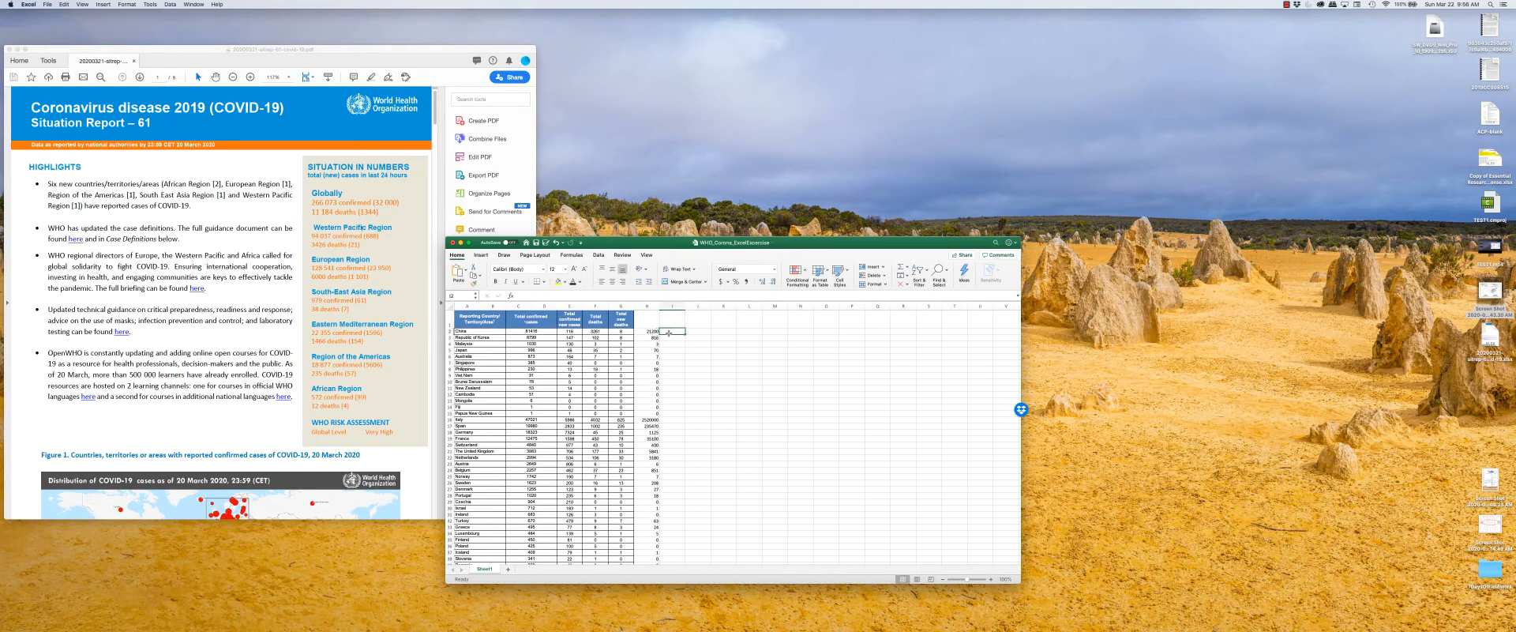
type("=STDEV(")
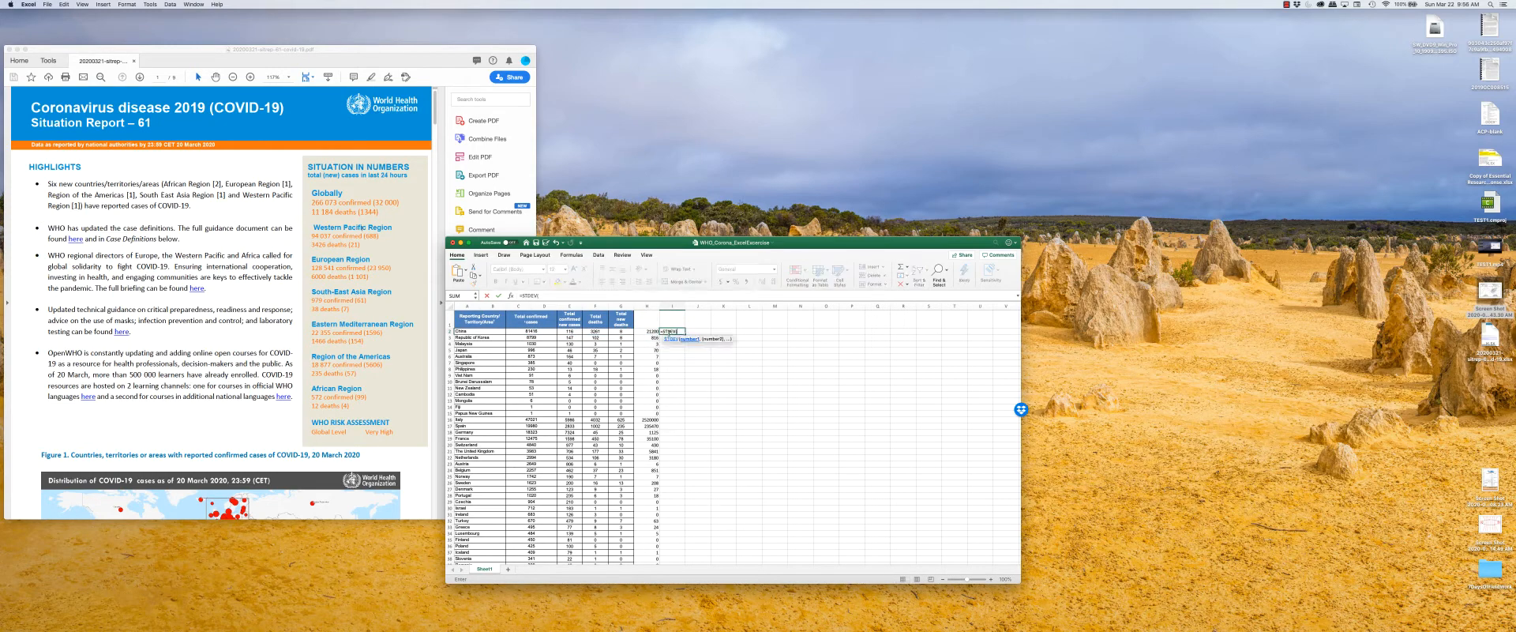
left_click_drag(530, 331, 621, 332)
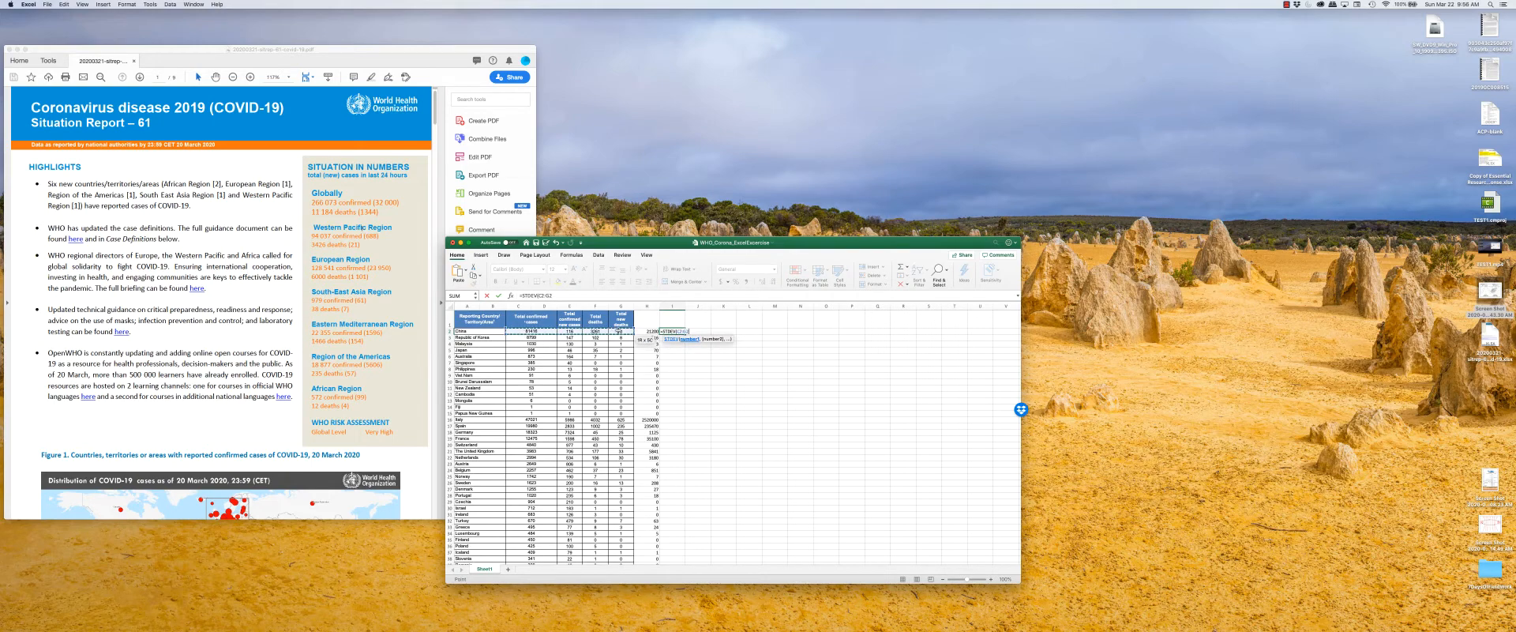
type(")")
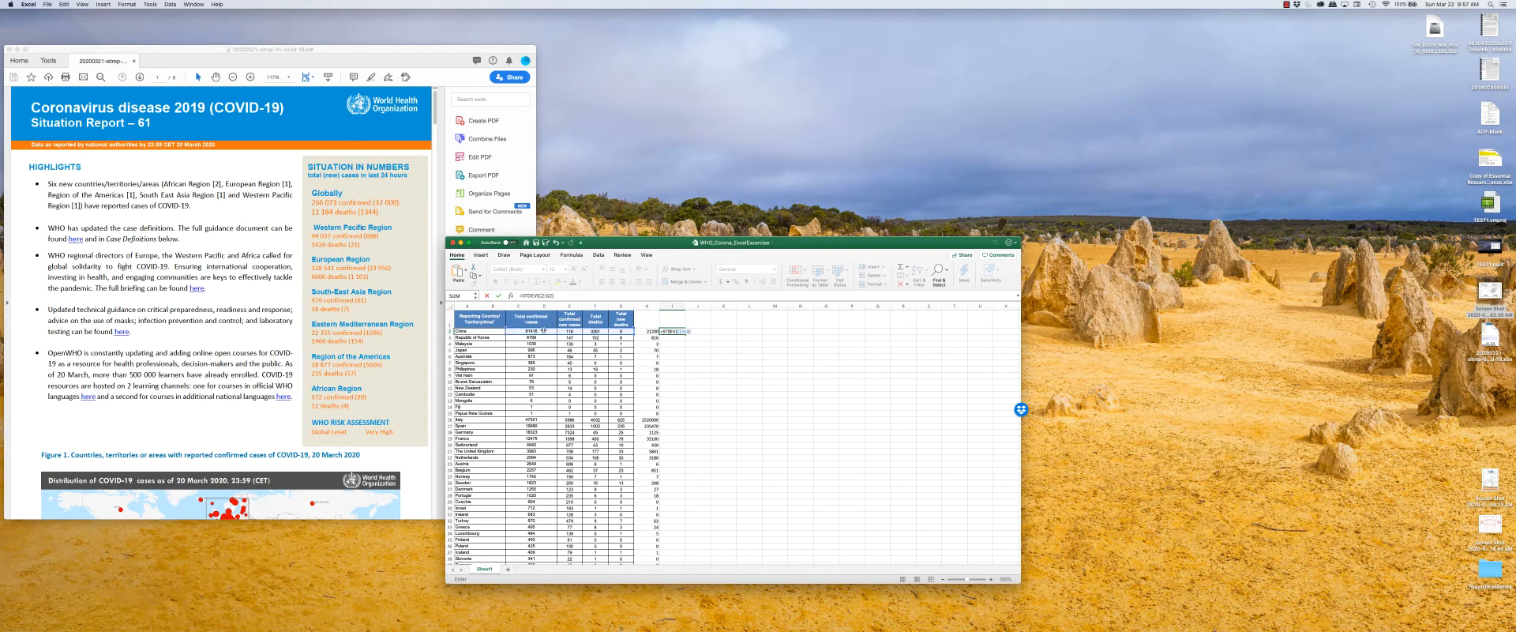
key("Return")
Fill the standard deviation formula from I2 down column I for all countries.
mouse_move(671, 331)
left_mouse_down()
mouse_move(660, 336)
mouse_move(679, 332)
left_mouse_up()
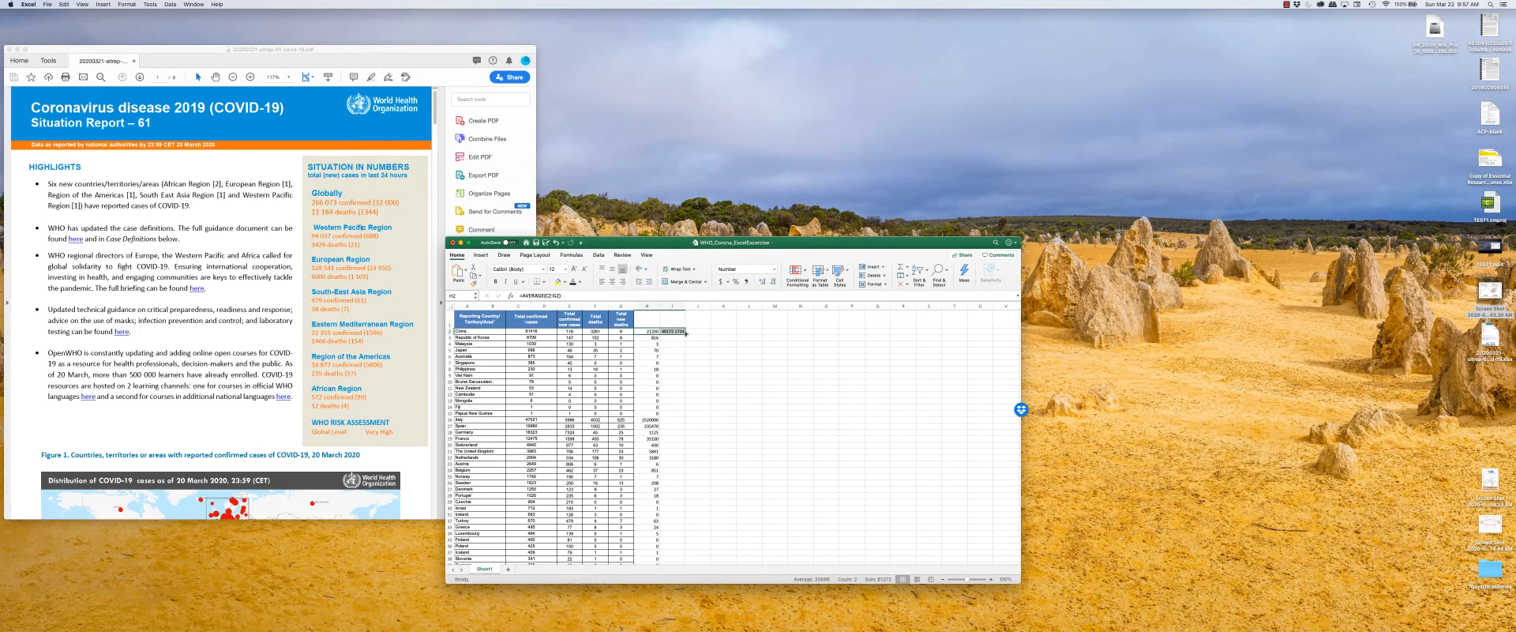
left_click(688, 334)
left_click(683, 332)
double_click(686, 333)
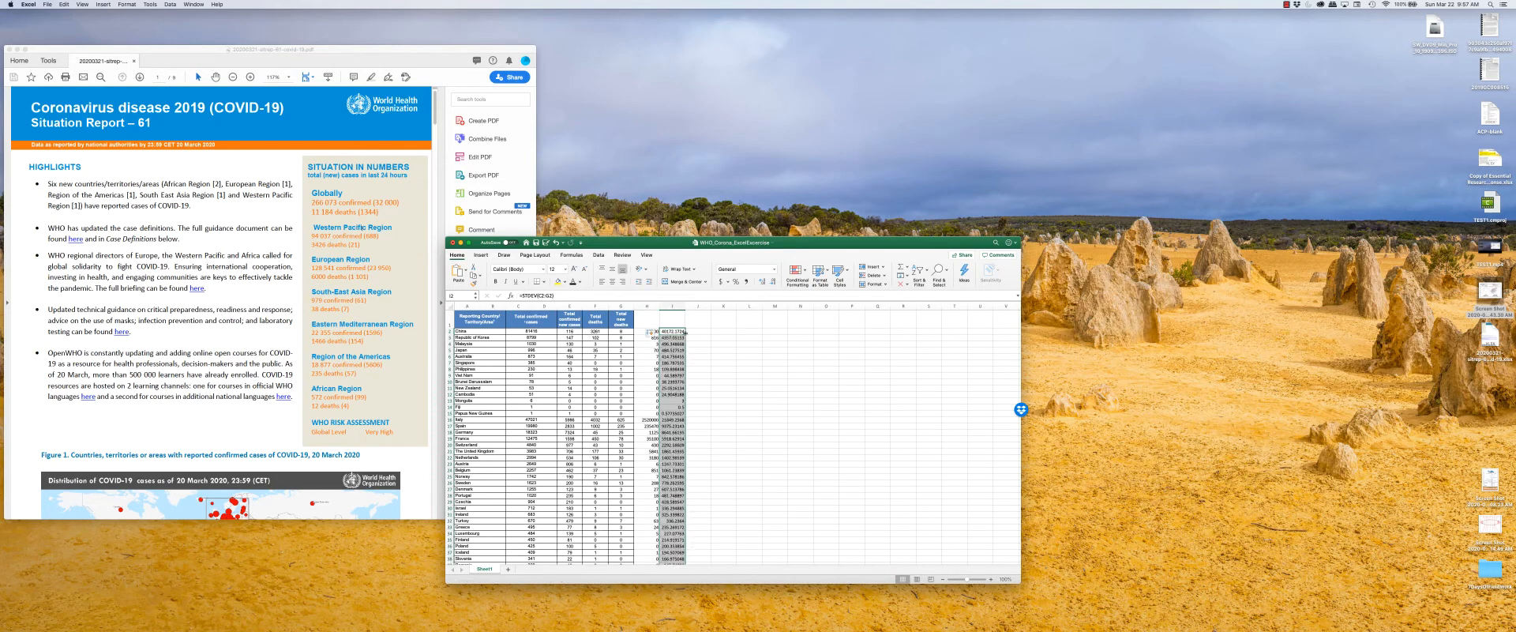
left_click(644, 348)
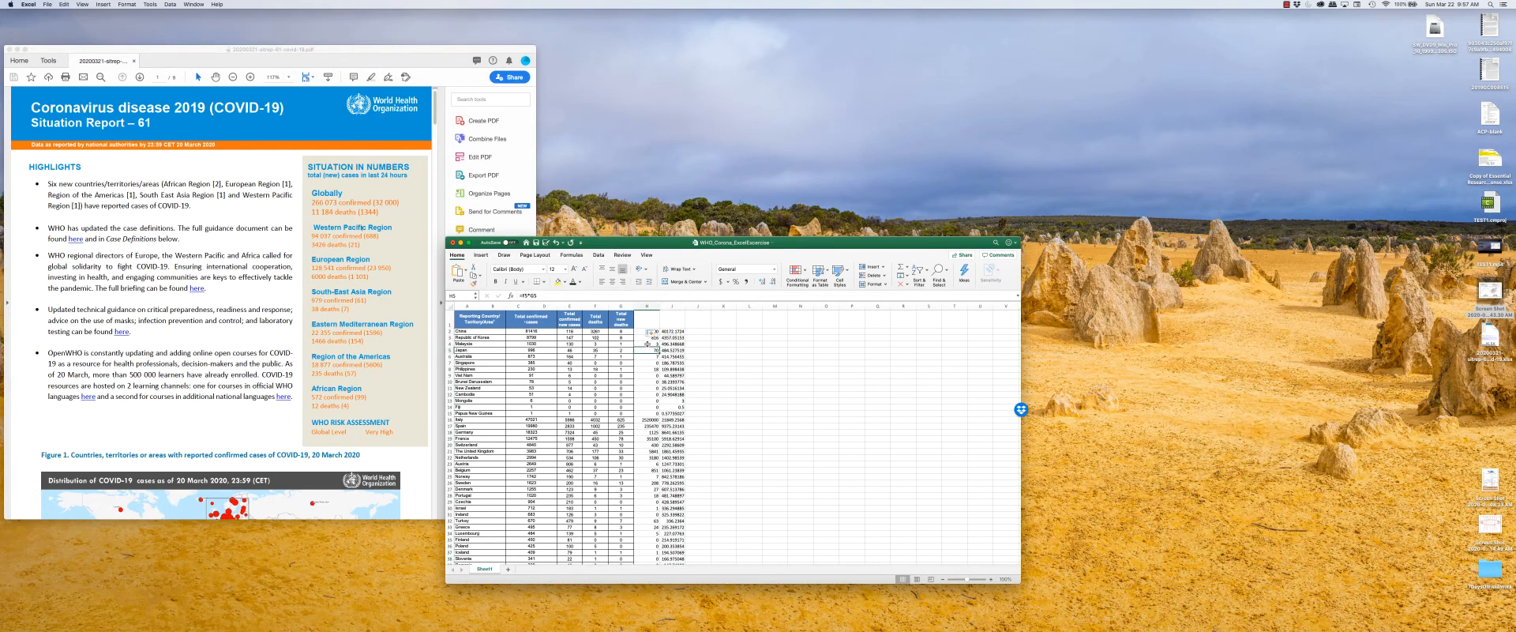
Format the standard deviation values in column I to show one decimal place.
left_click_drag(675, 333, 676, 490)
scroll(675, 491, "up", 15)
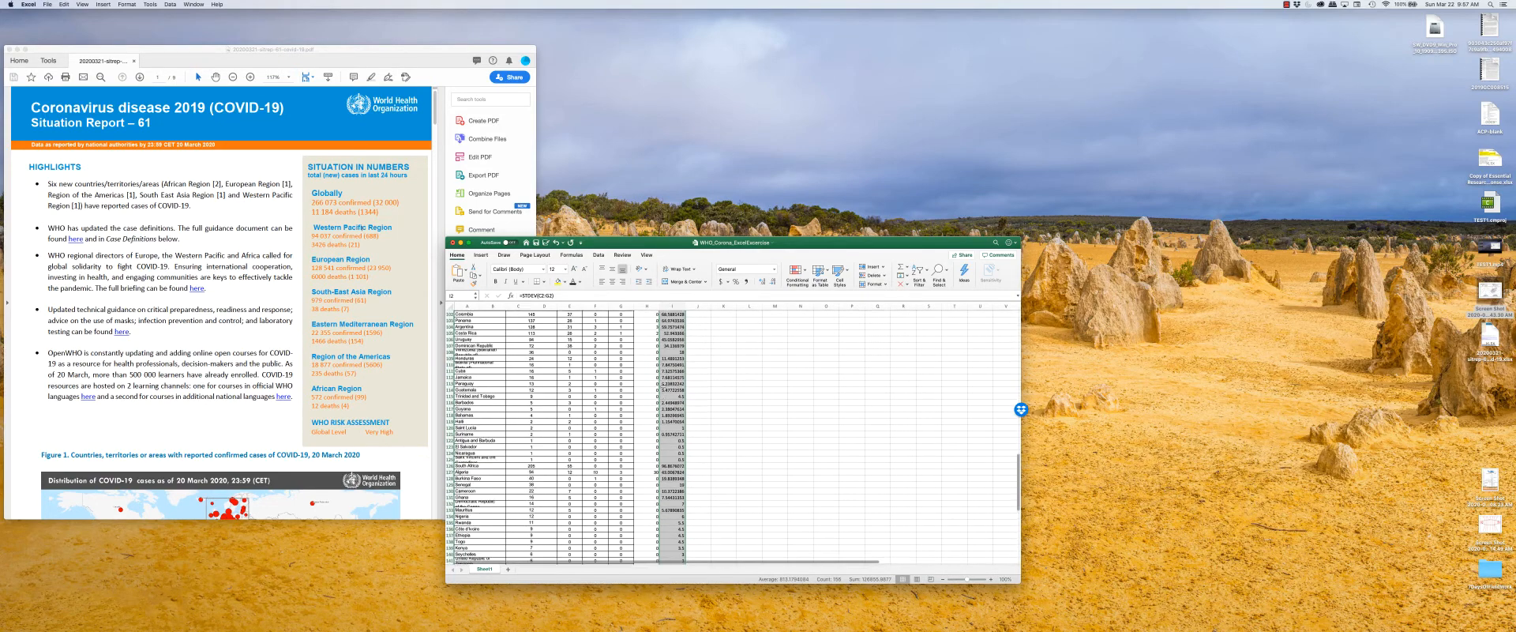
scroll(696, 365, "up", 10)
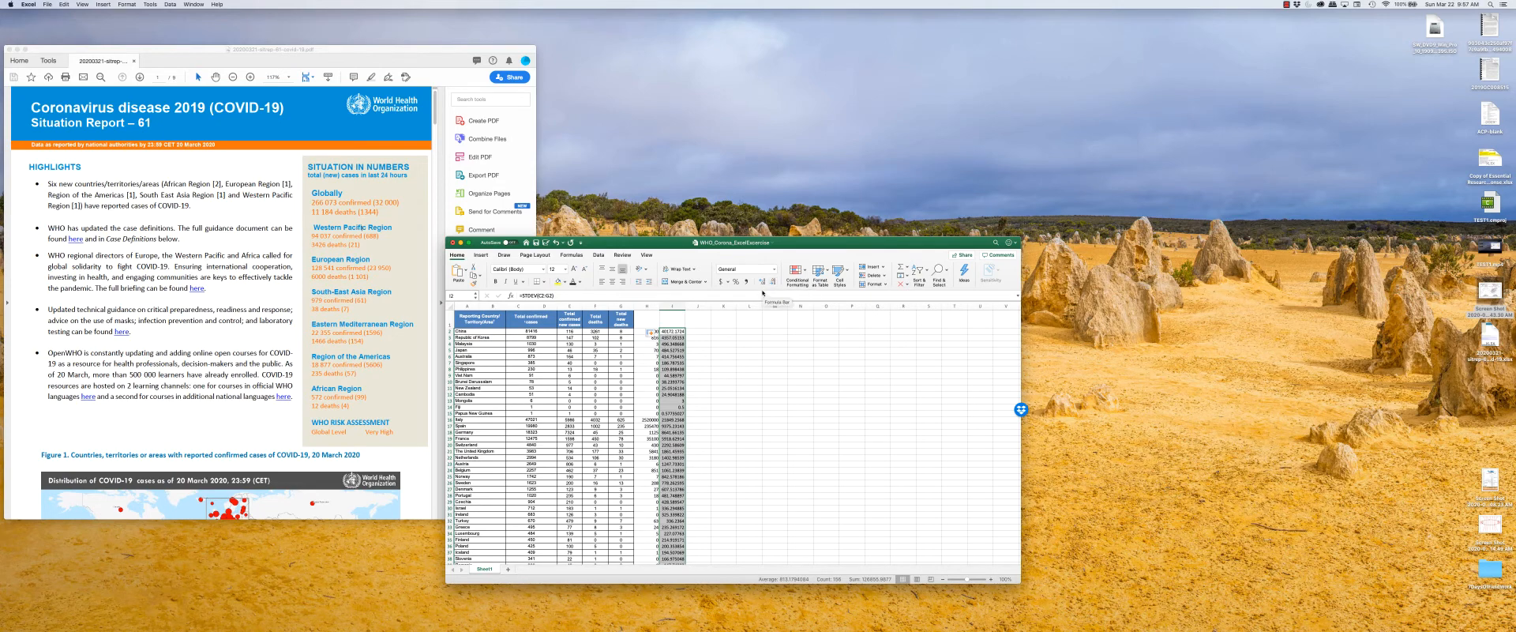
left_click(773, 282)
left_click(773, 281)
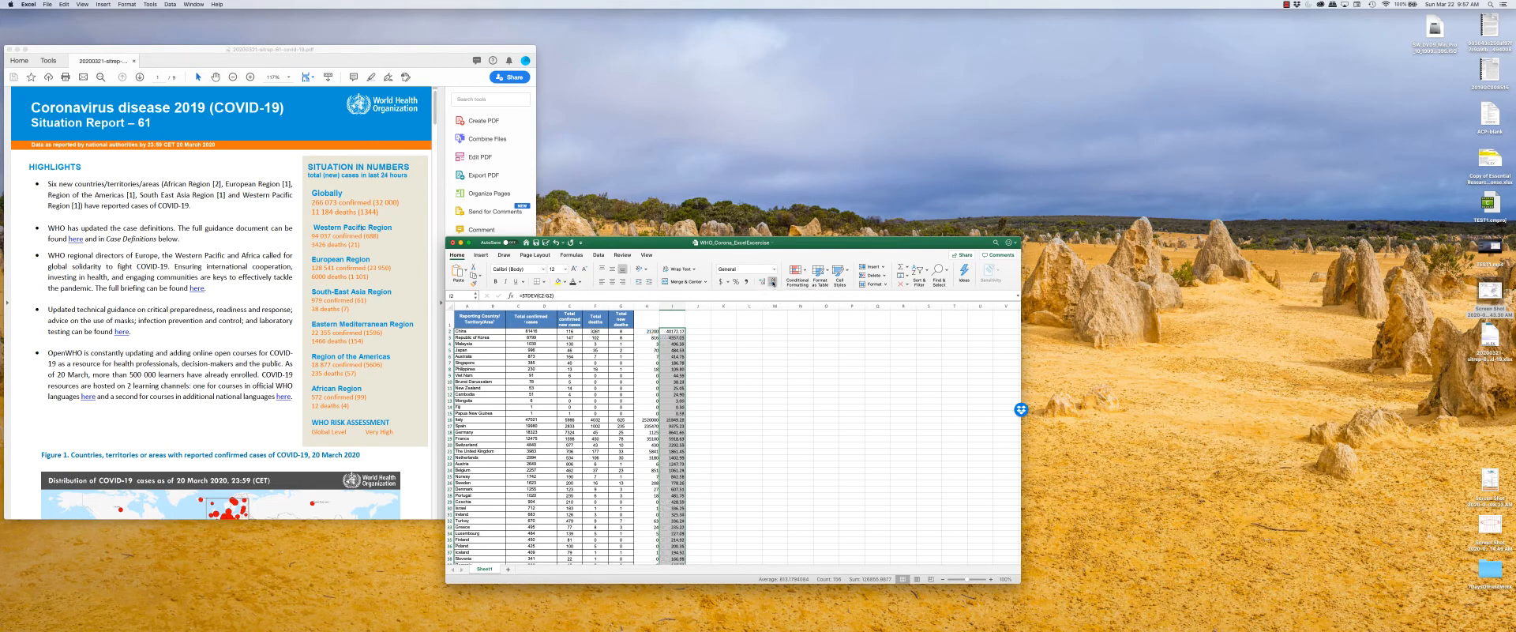
left_click(774, 282)
left_click(773, 282)
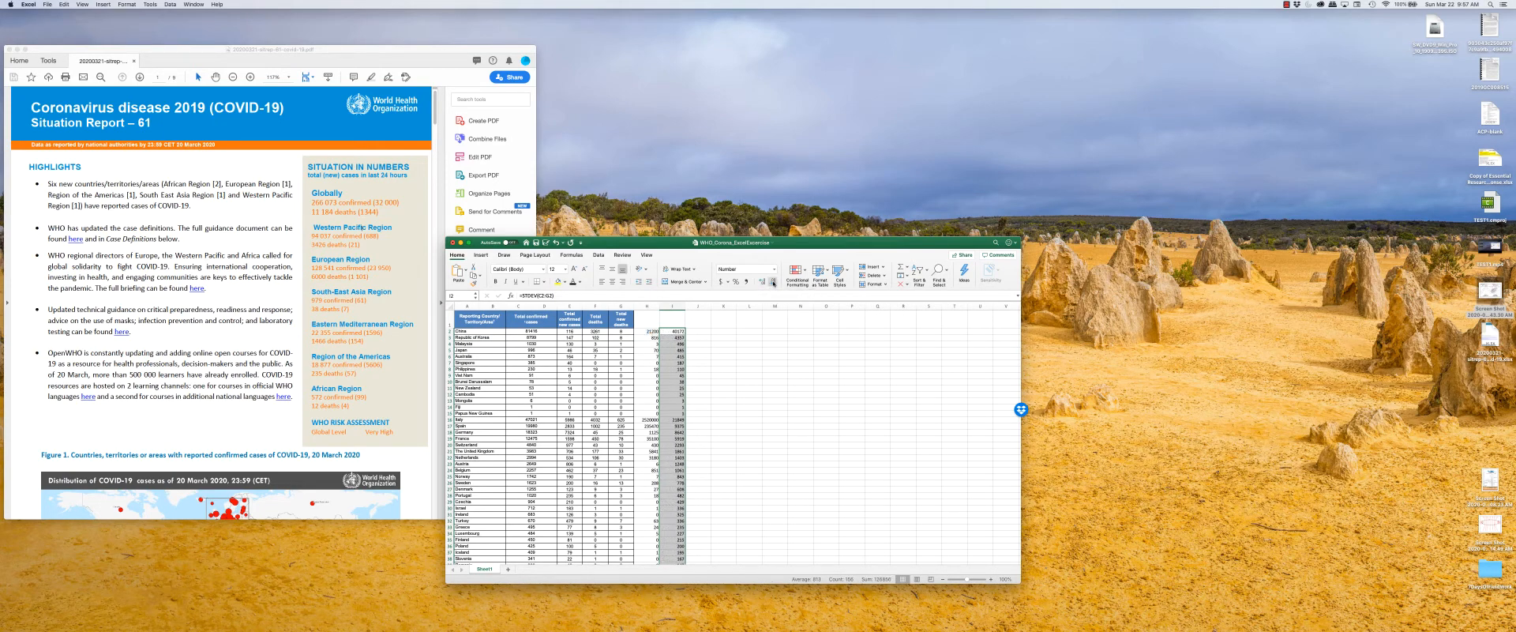
left_click(764, 280)
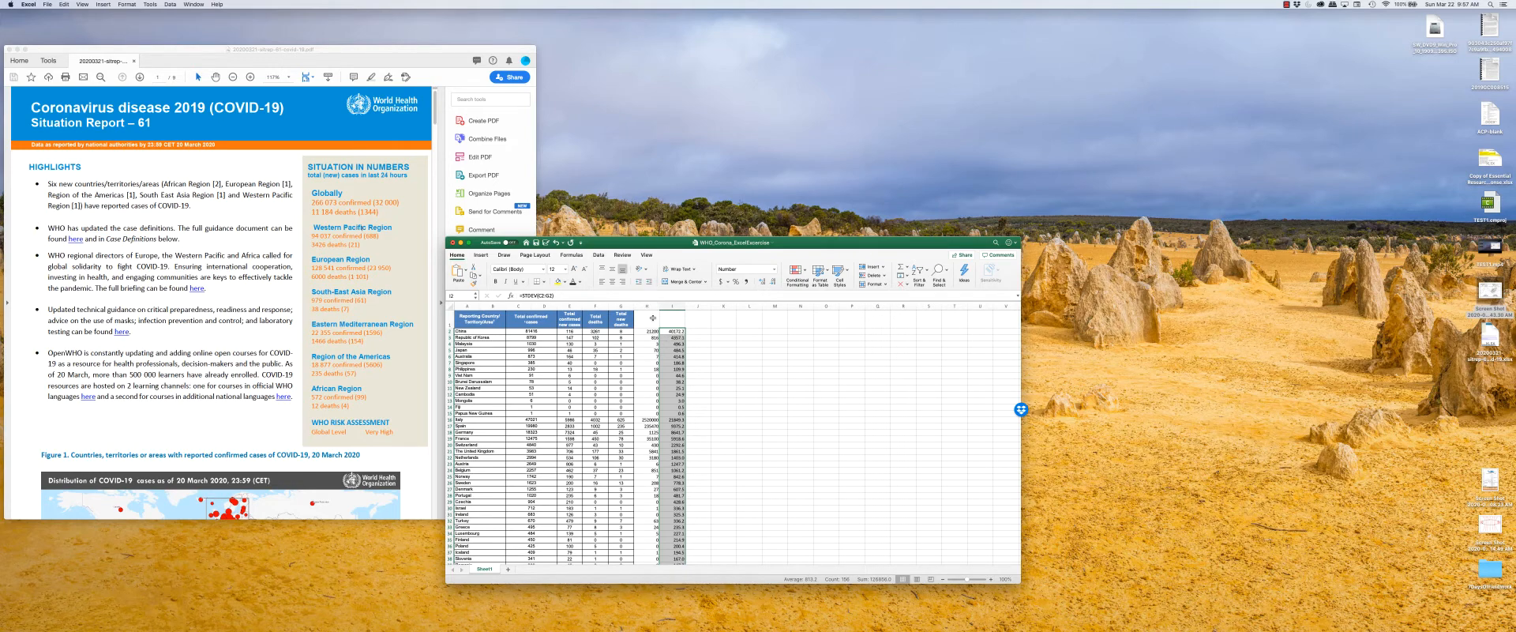
Clear the contents of columns H and I.
left_click(649, 318)
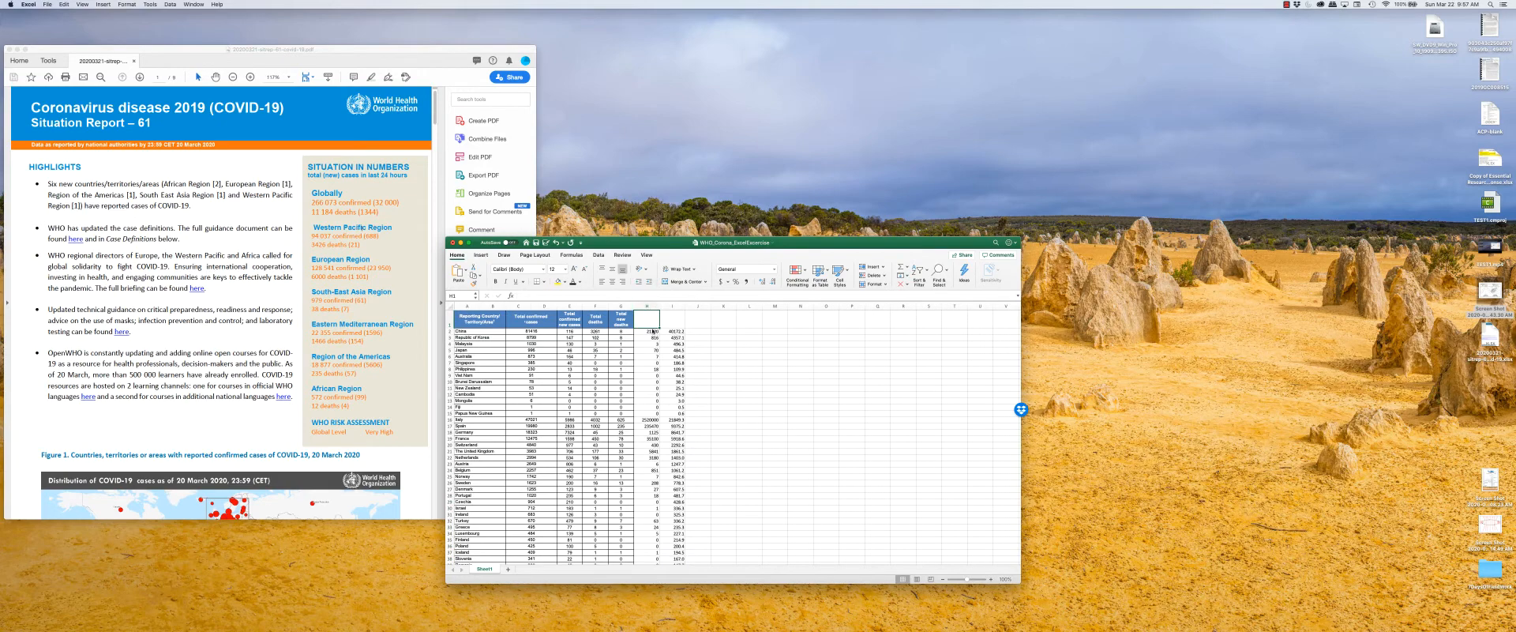
left_click(654, 306)
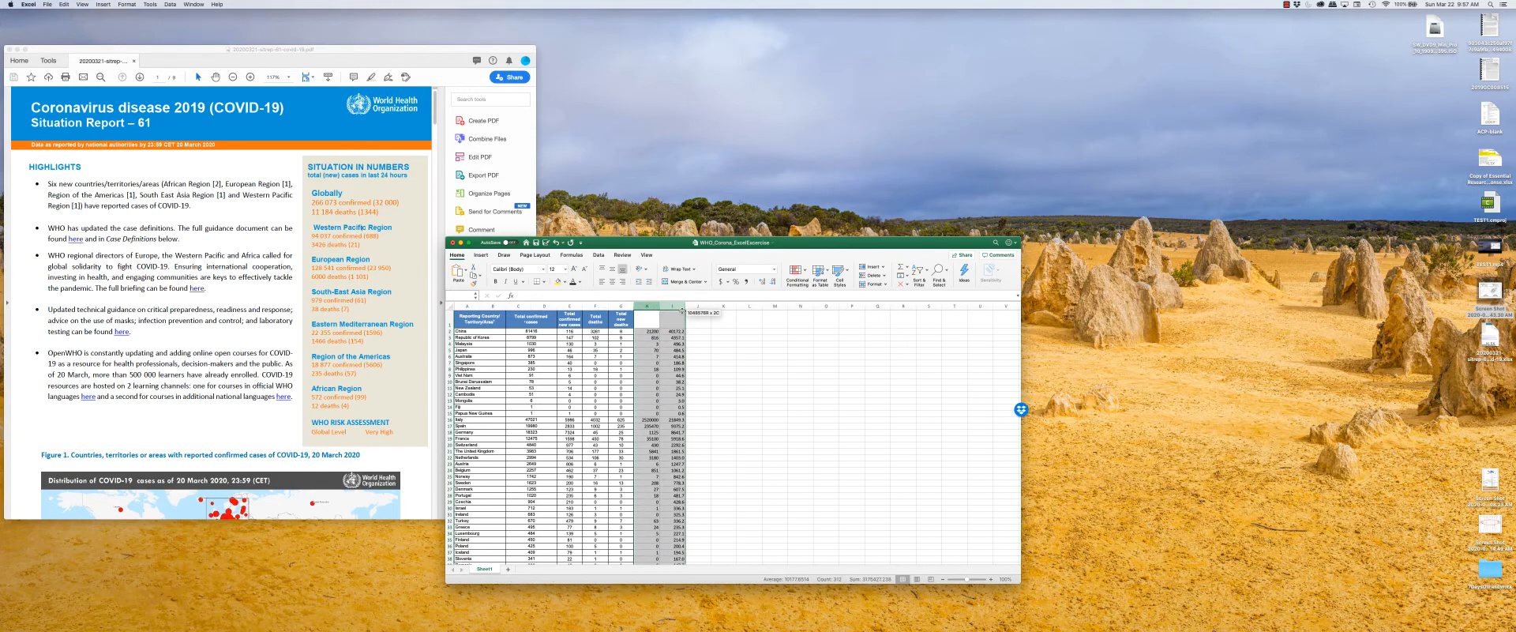
left_click_drag(682, 311, 682, 311)
key("Delete")
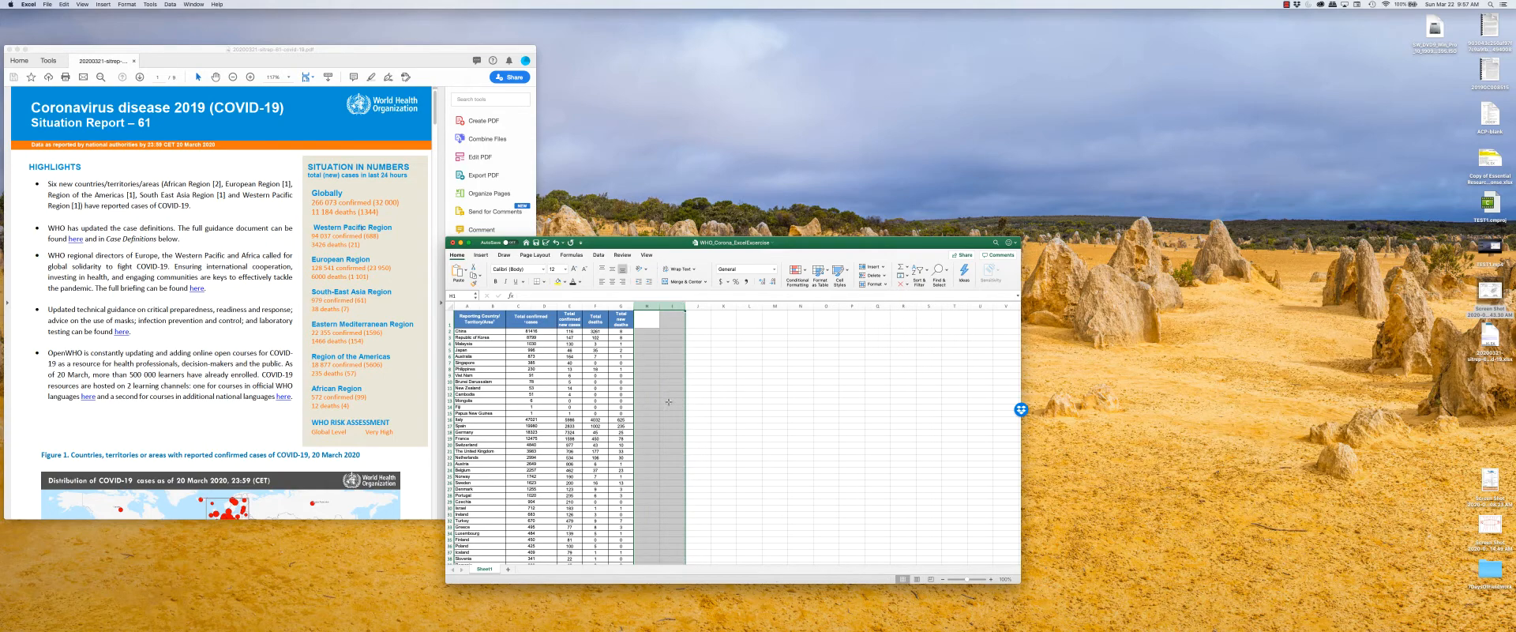
Undo the clearing of columns H and I to restore their calculated values.
left_click(672, 400)
left_click_drag(682, 339, 651, 512)
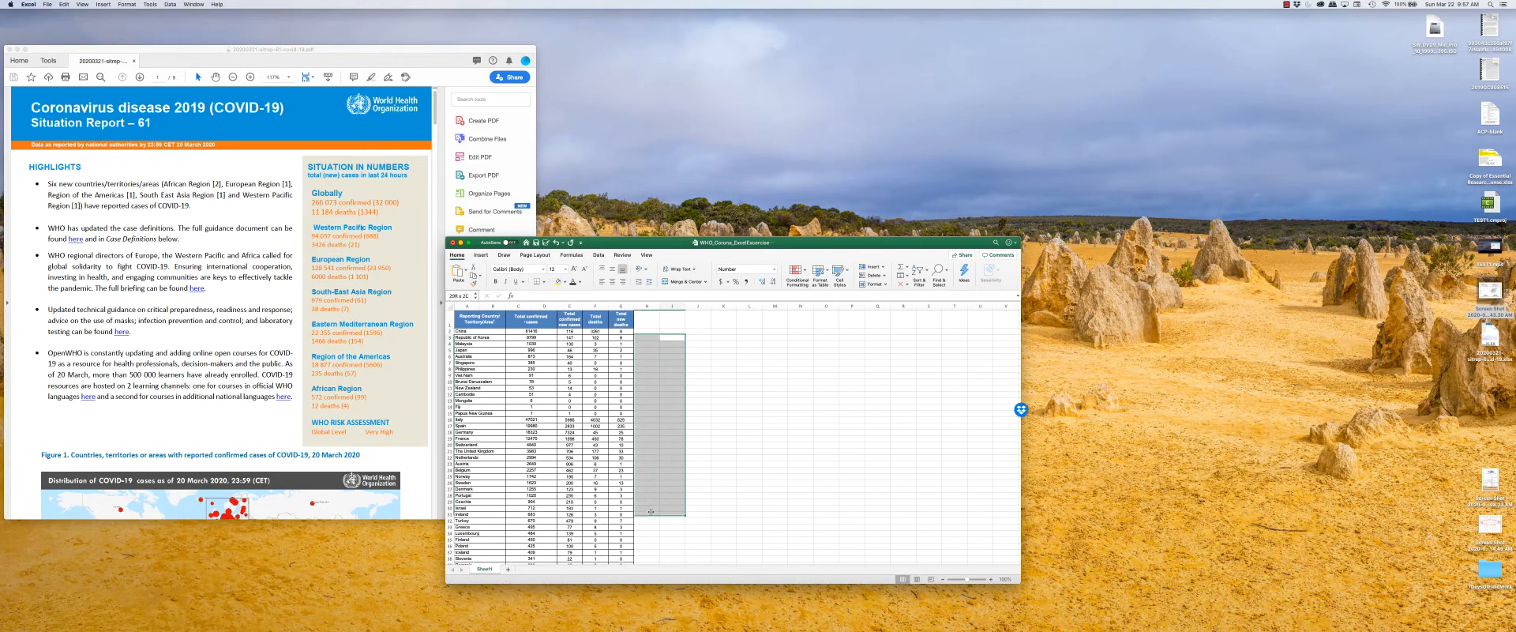
left_click(672, 362)
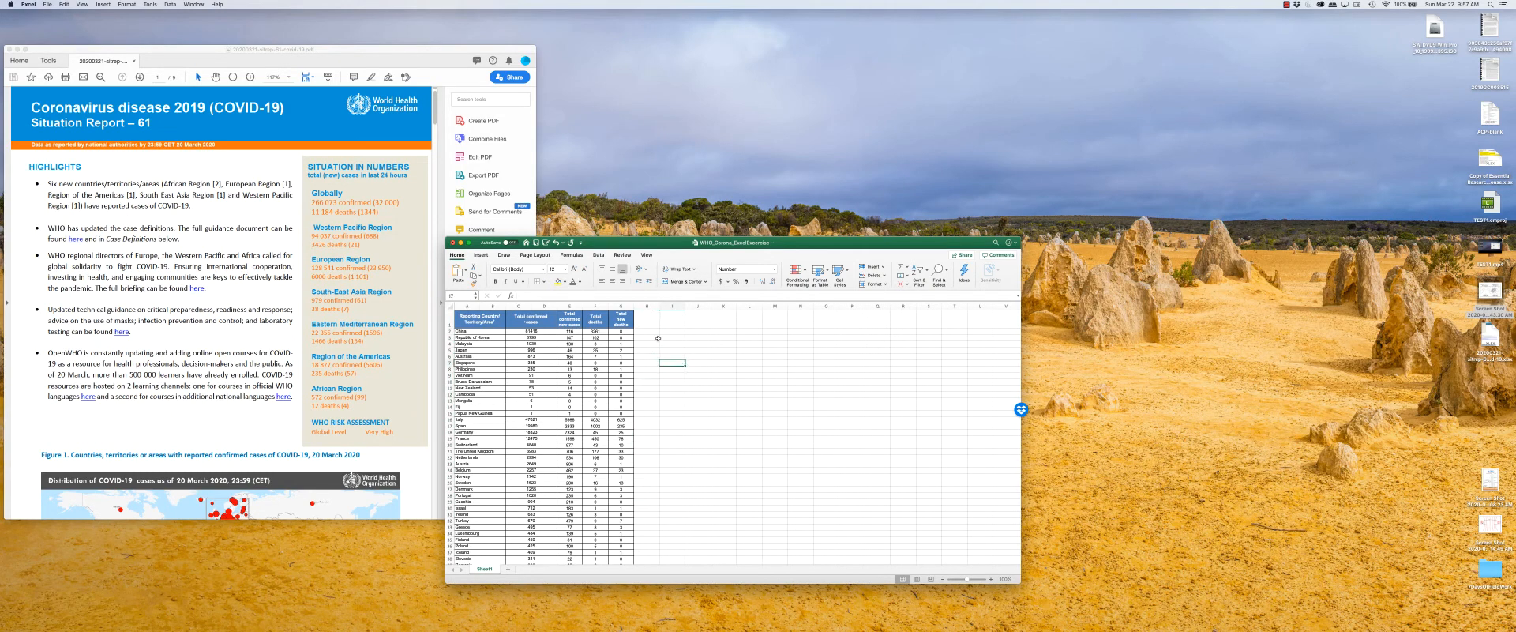
key("ctrl+z")
left_click(654, 337)
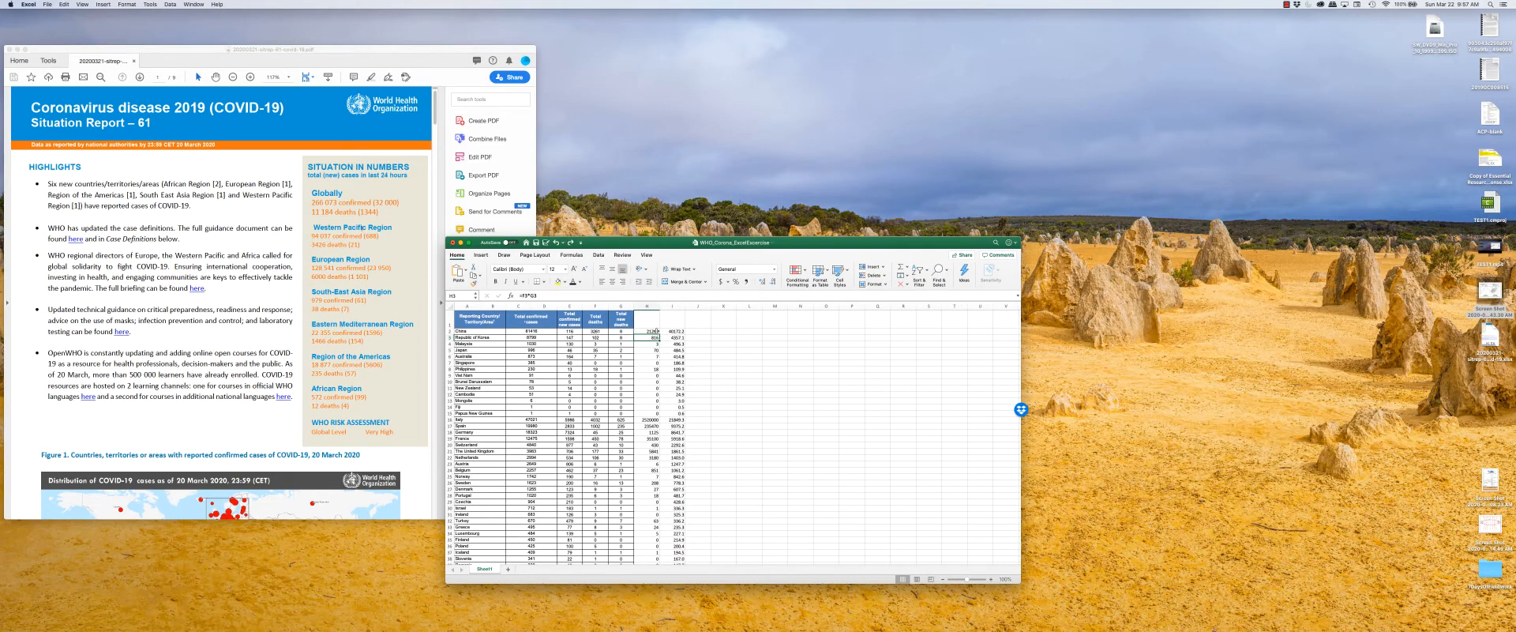
Enter the numbers 1, 2, 3, 4 and 5 in cells J2 through J6.
left_click(684, 328)
key("Return")
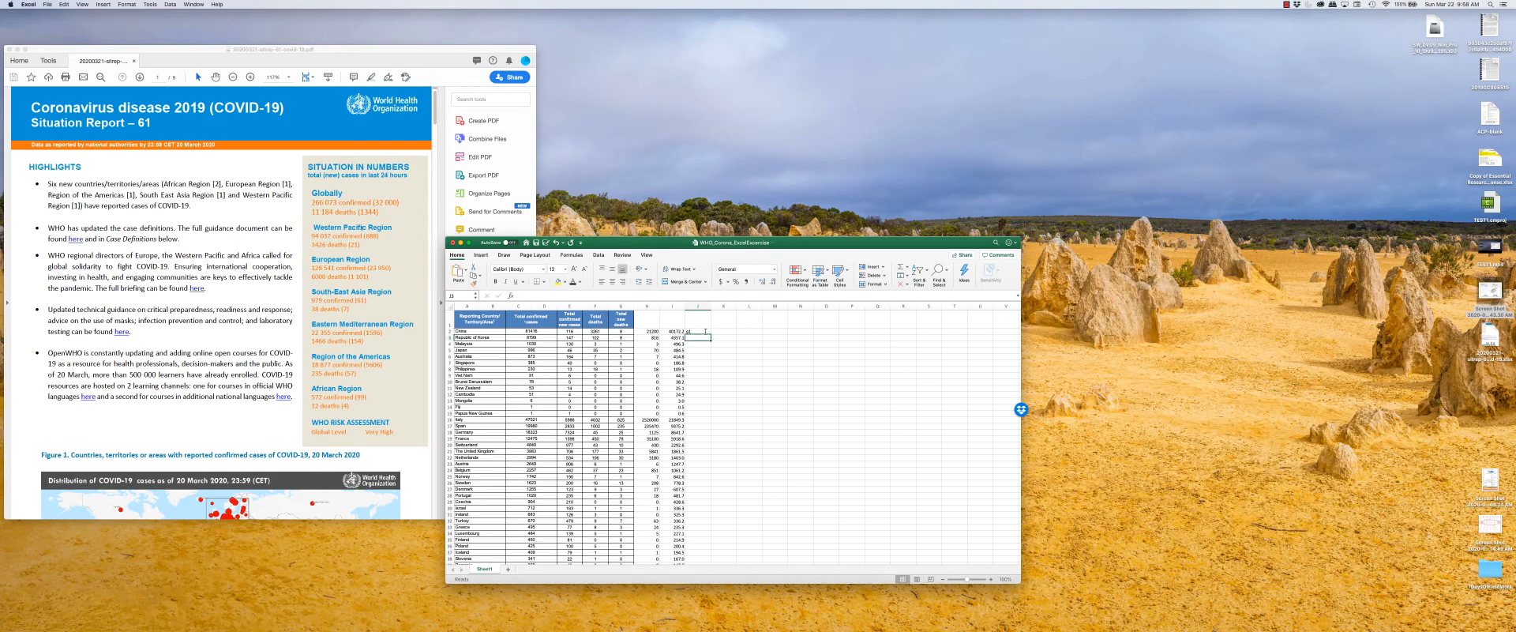
left_click(705, 332)
type("1")
key("Return")
type("2")
key("Return")
type("3")
key("Return")
type("4 5")
key("Return")
Delete cells H2:I6 with the neighbouring cells shifted left, and undo that deletion.
left_click_drag(653, 330, 675, 356)
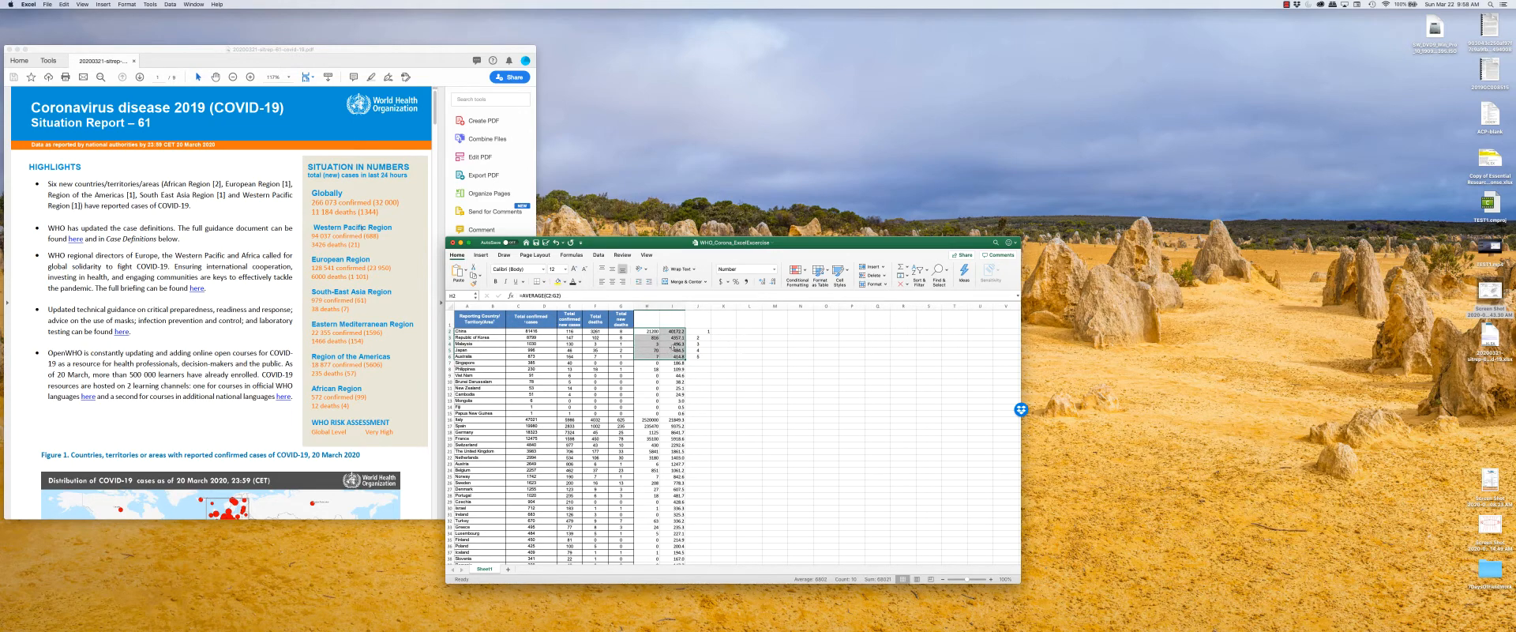
right_click(674, 335)
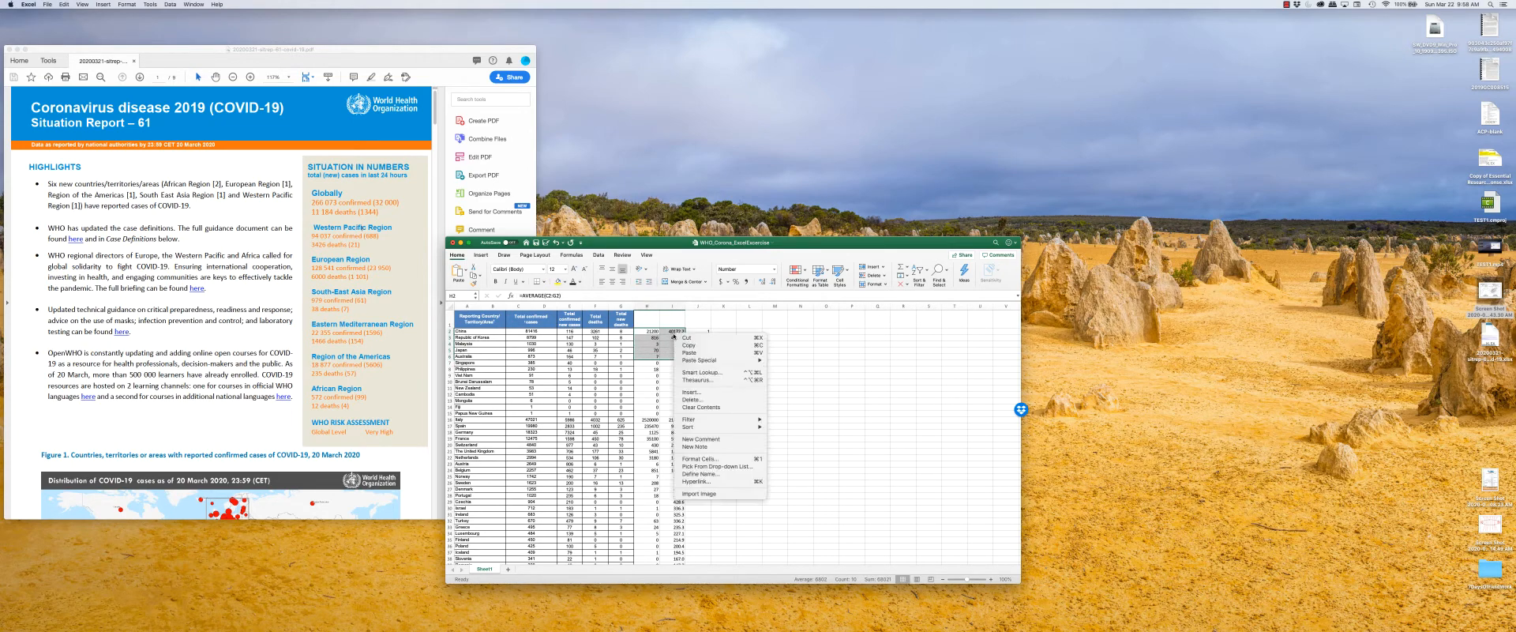
left_click(694, 399)
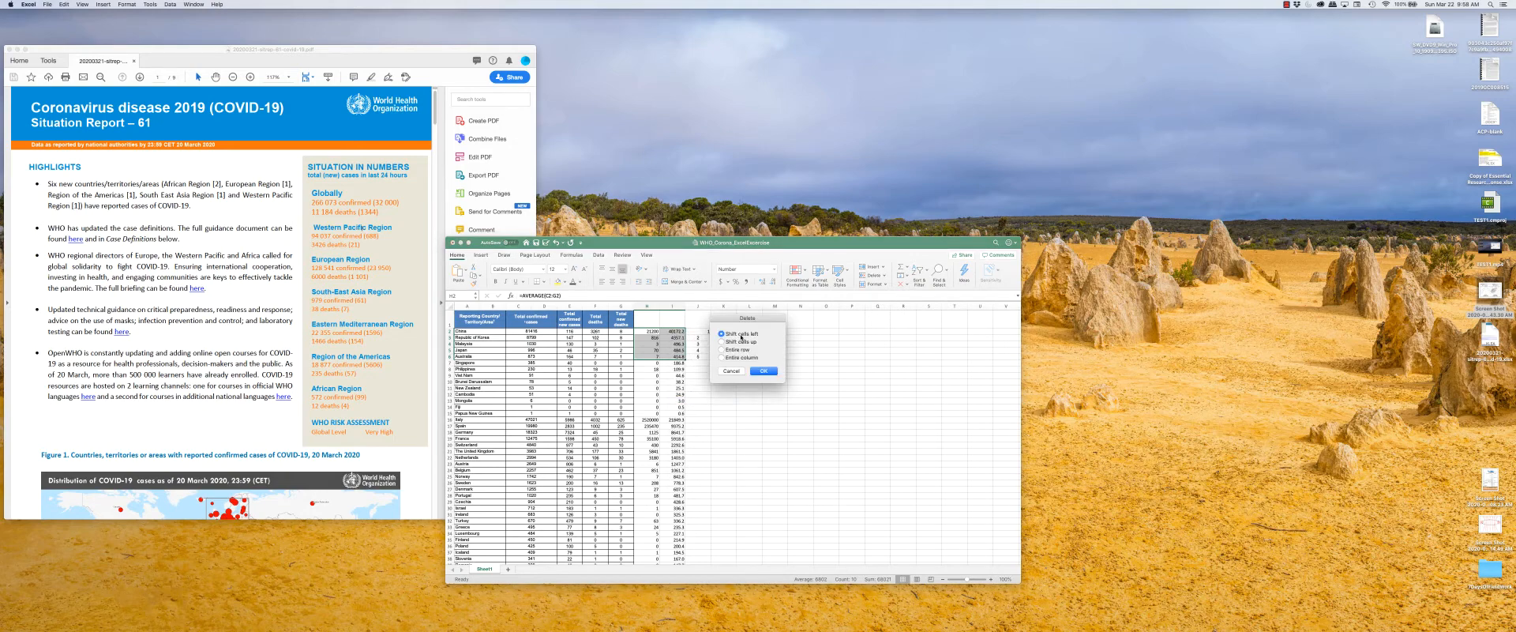
left_click(763, 371)
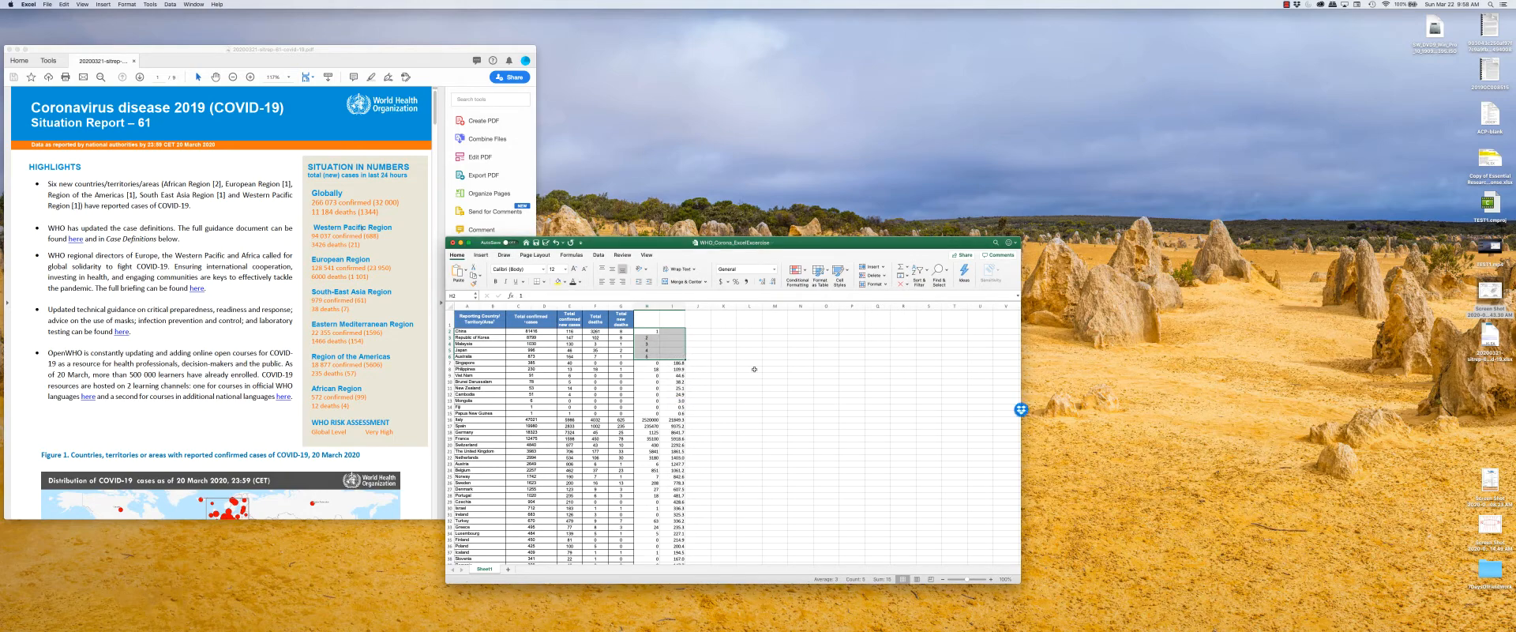
key("super+z")
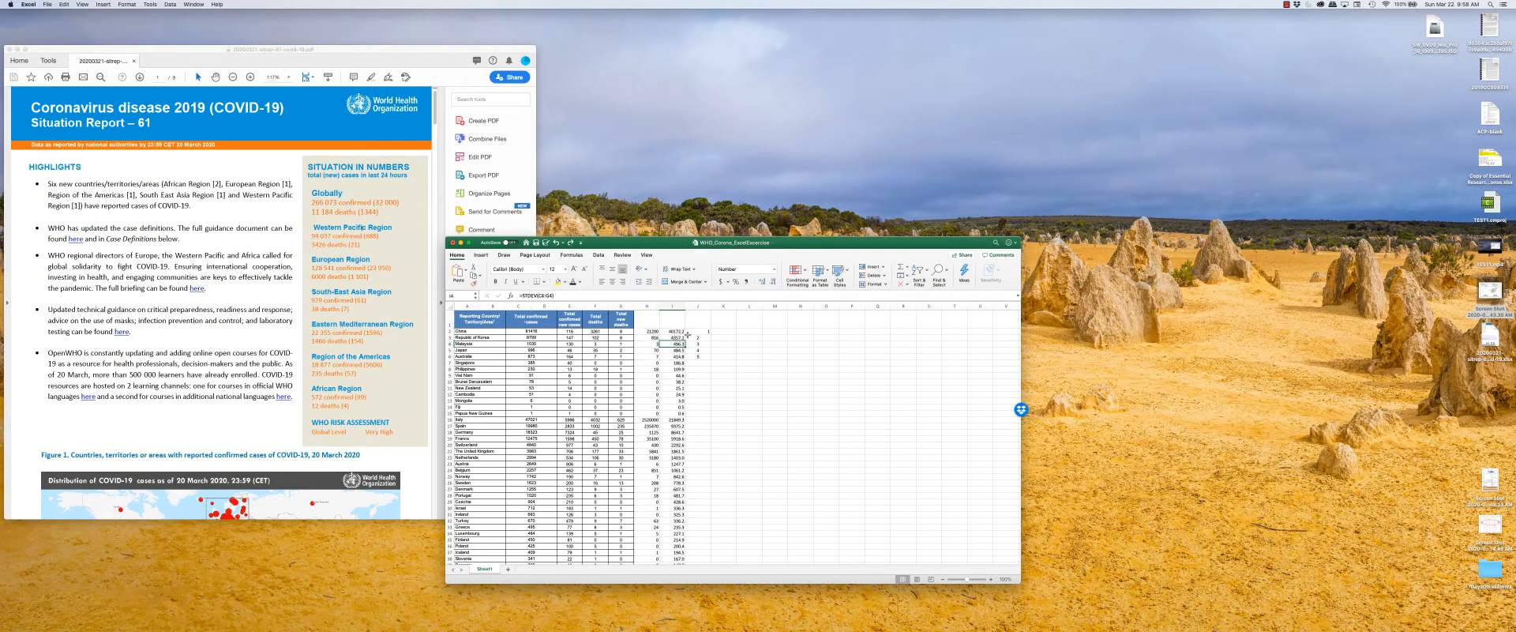
Clear the contents of columns H, I and J.
left_click_drag(649, 315, 699, 356)
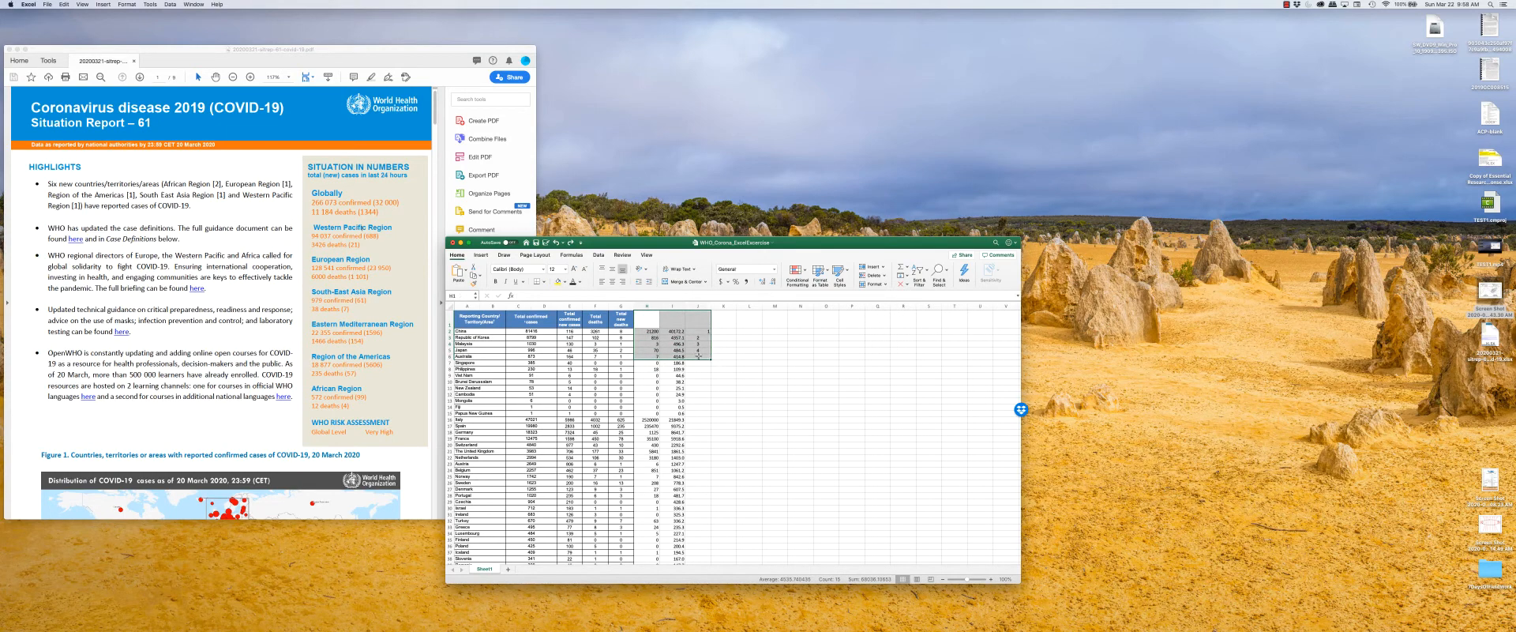
left_click(747, 349)
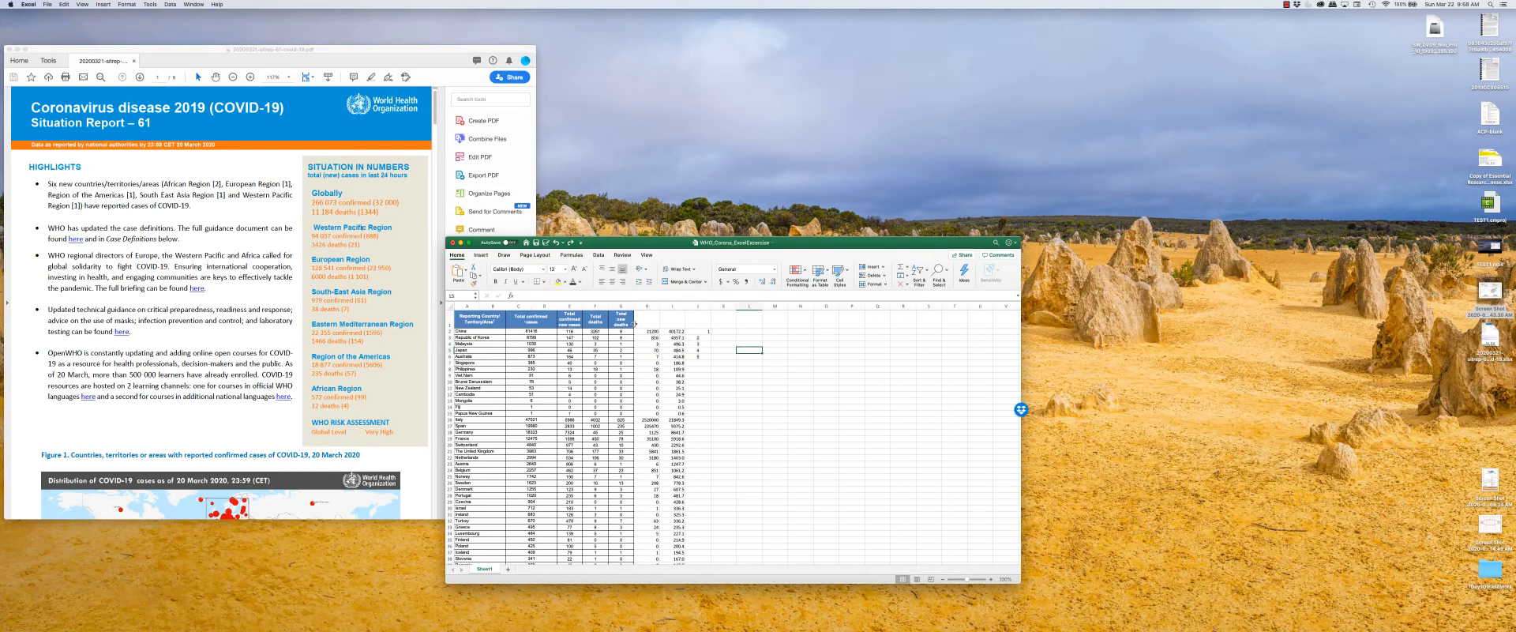
left_click_drag(647, 306, 698, 306)
key("Delete")
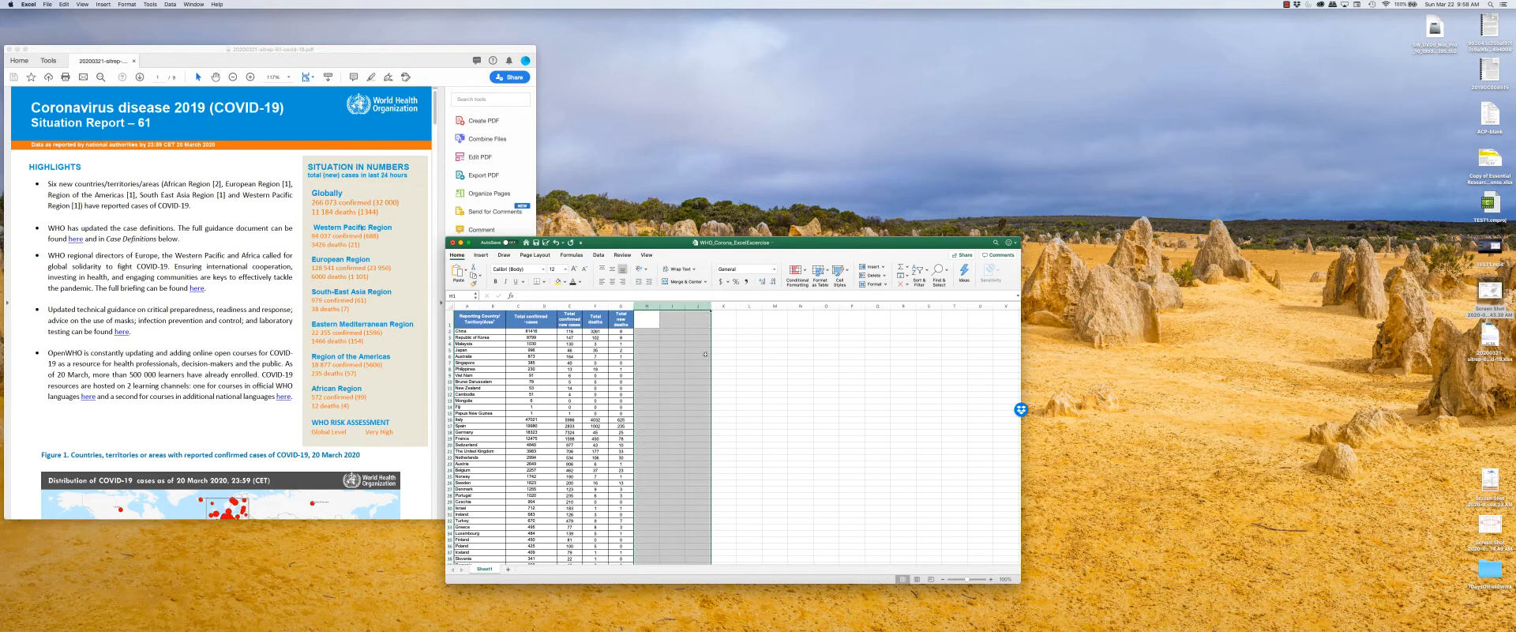
left_click(752, 354)
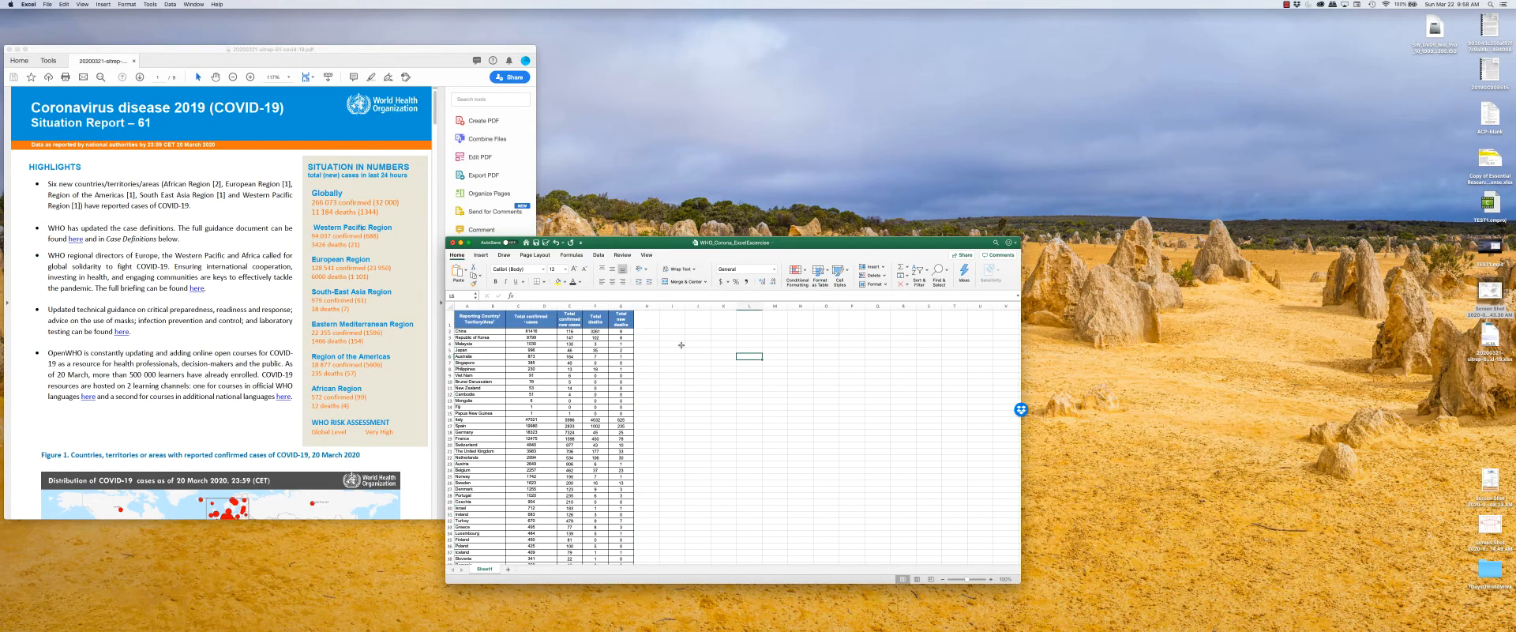
Enter =F2*G2/C2 in cell H2 and increase the number of decimal places shown.
left_click(640, 336)
left_click(641, 331)
type("=")
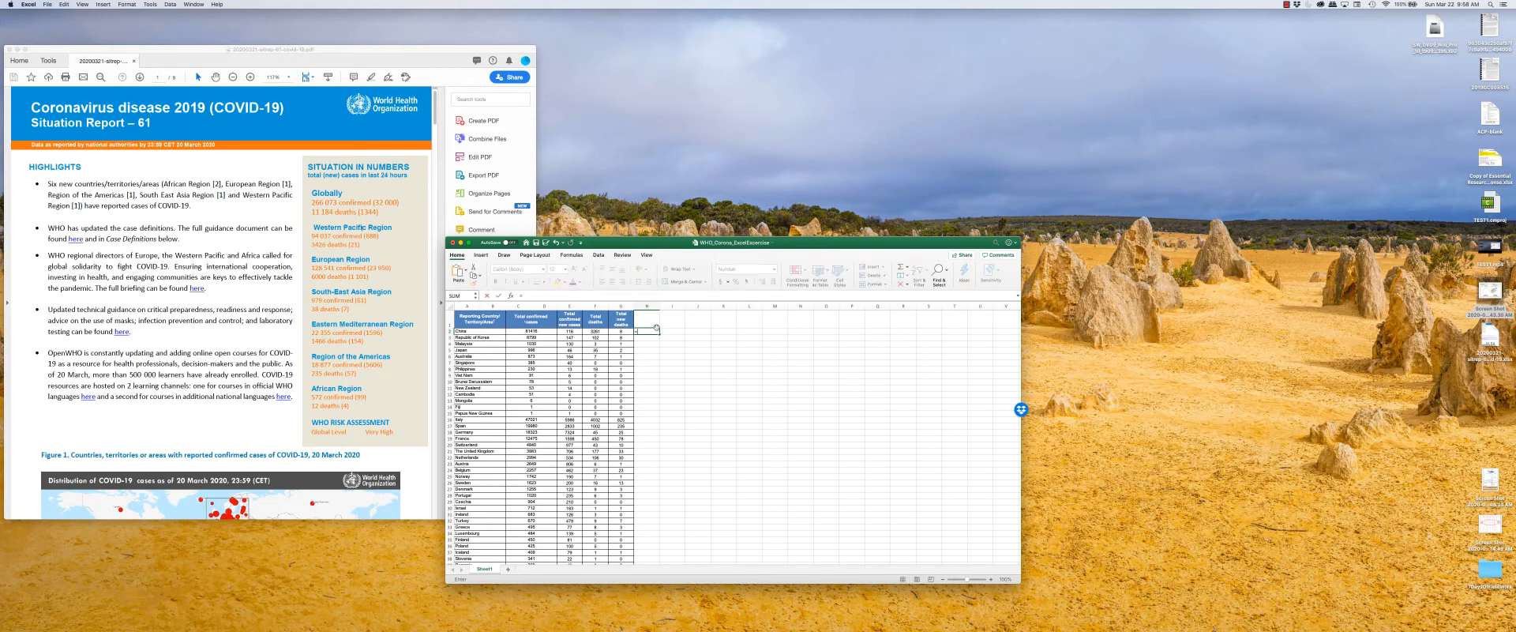
left_click(597, 332)
type("*")
left_click(623, 331)
type("/")
left_click(531, 331)
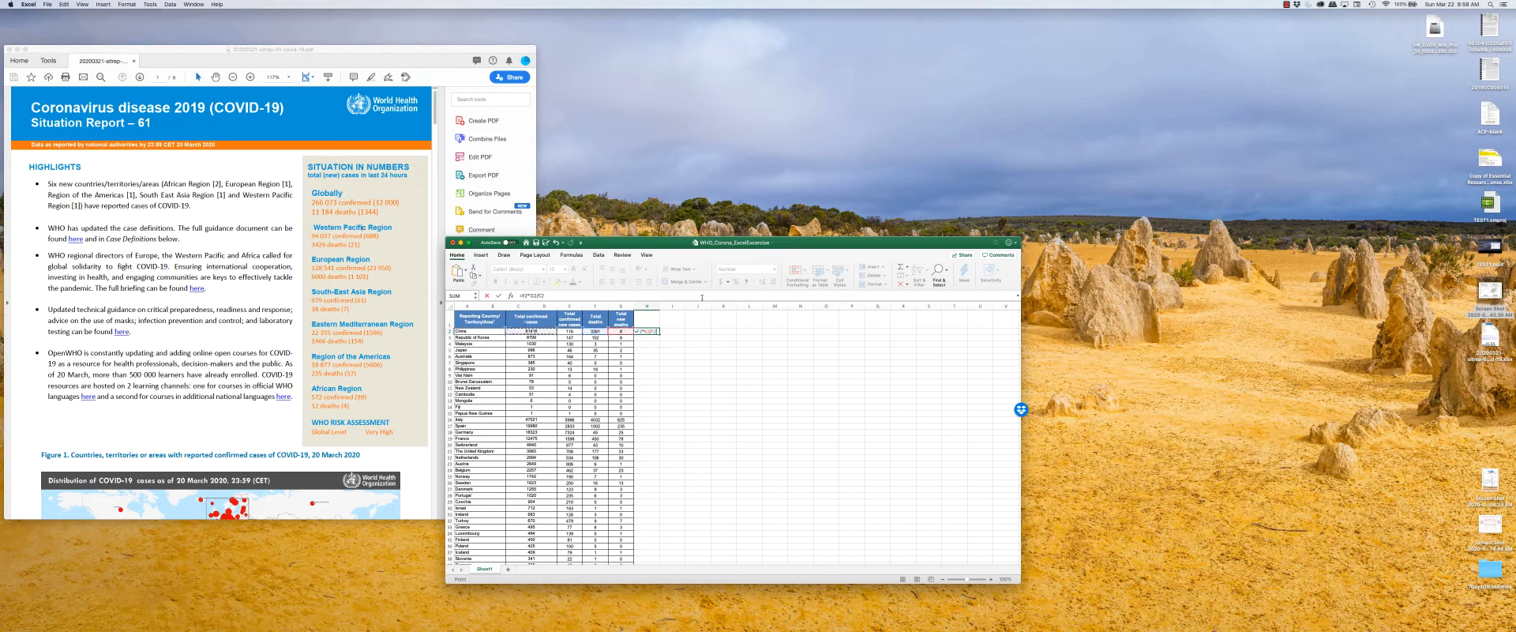
key("Return")
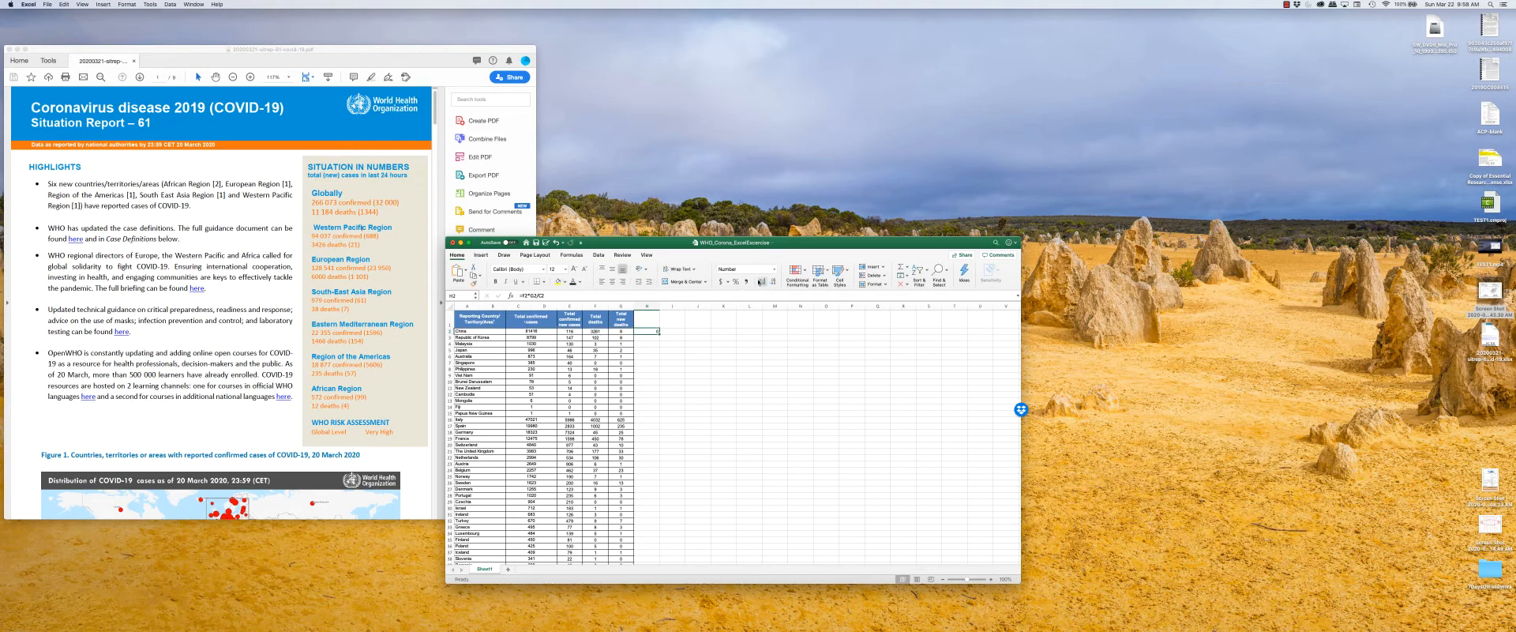
left_click(762, 282)
left_click(762, 282)
left_click(762, 282)
Copy the formula text of cell H2 and paste it into a new TextEdit document.
left_click_drag(558, 296, 519, 297)
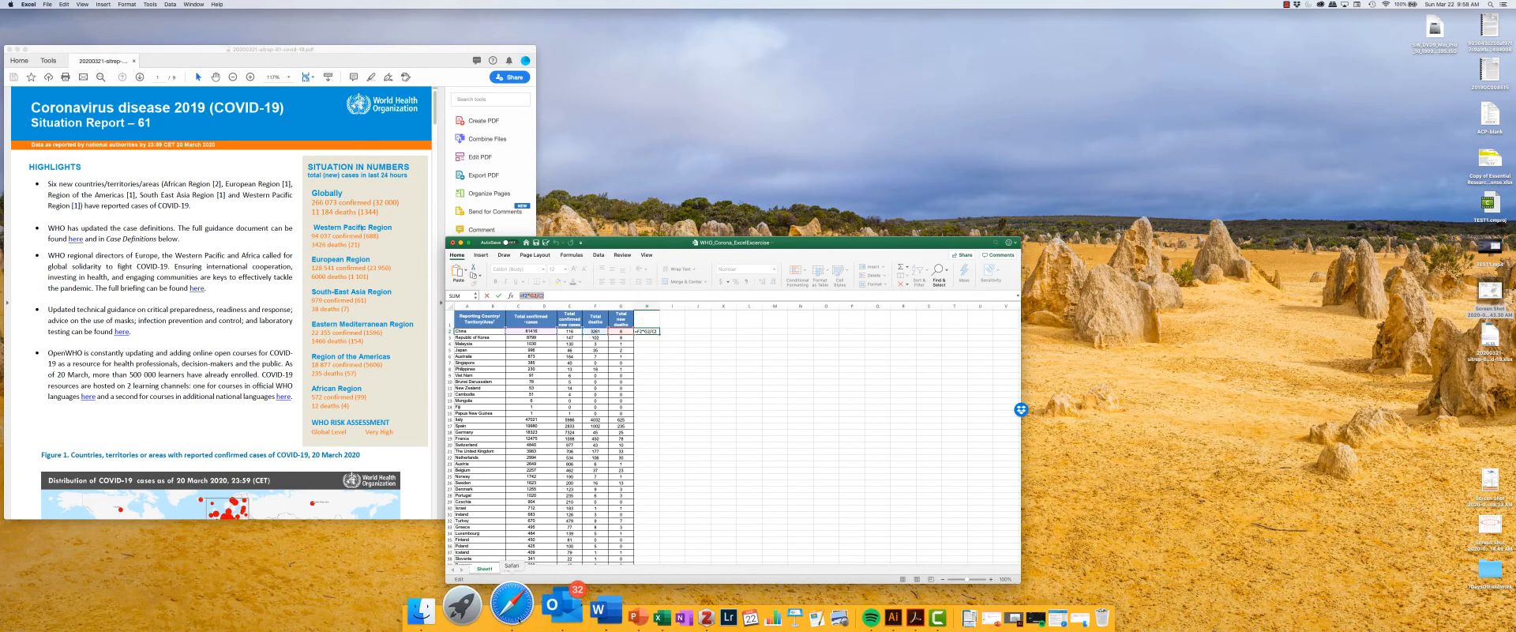
key("super+space")
type("text")
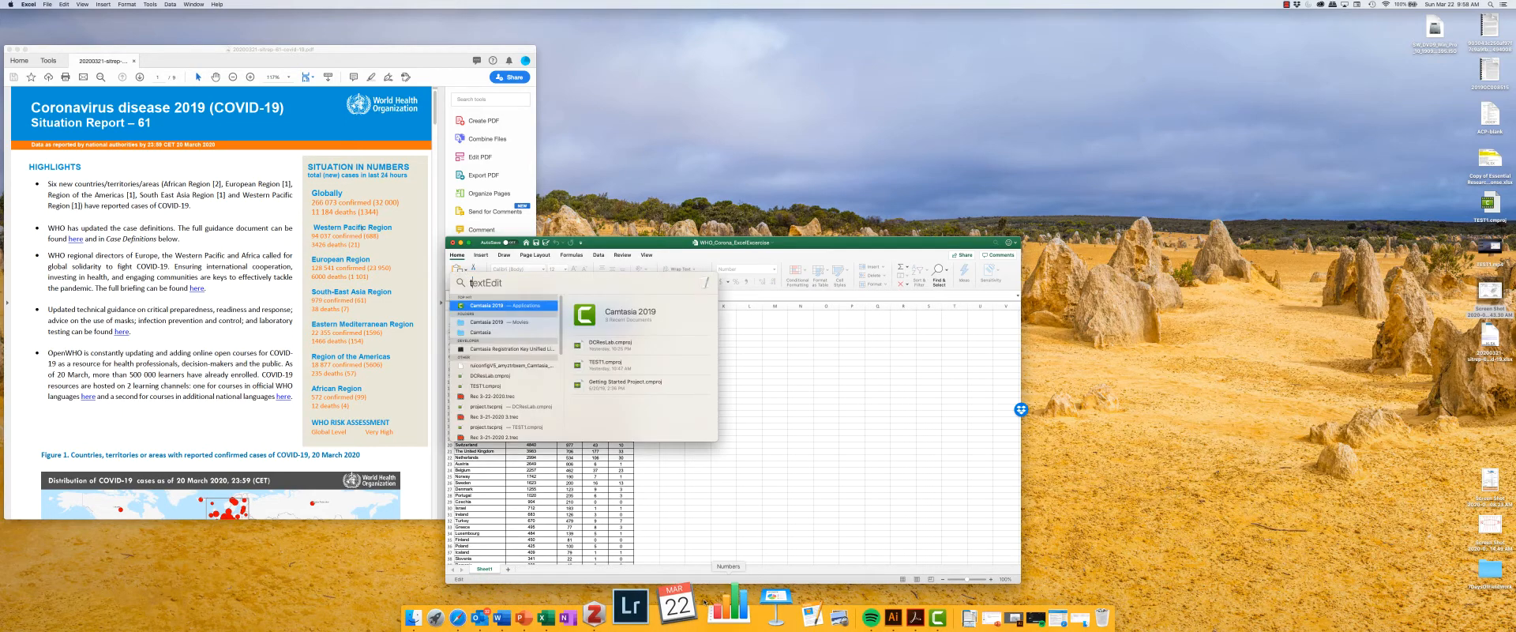
key("Return")
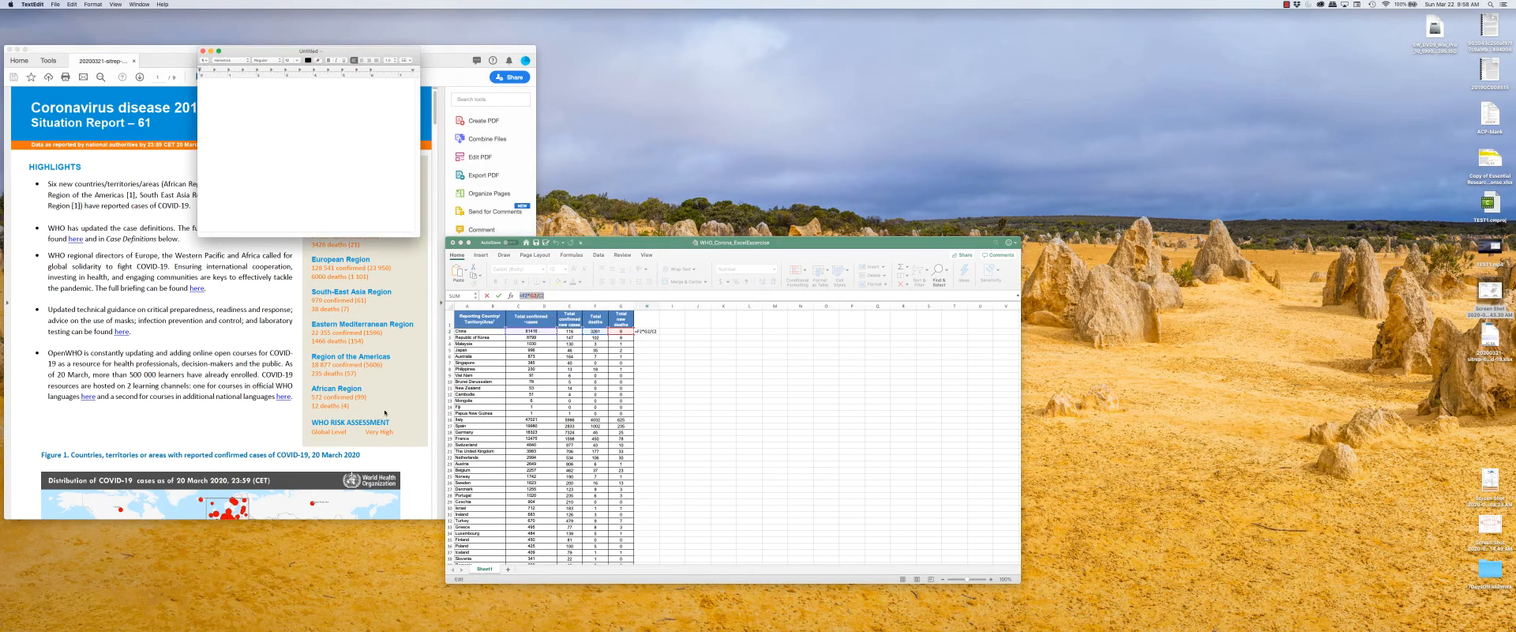
key("super+v")
left_click_drag(217, 85, 207, 82)
left_click(204, 131)
Close the TextEdit document without saving, return to Excel and leave cell H2's editing mode.
key("super+w")
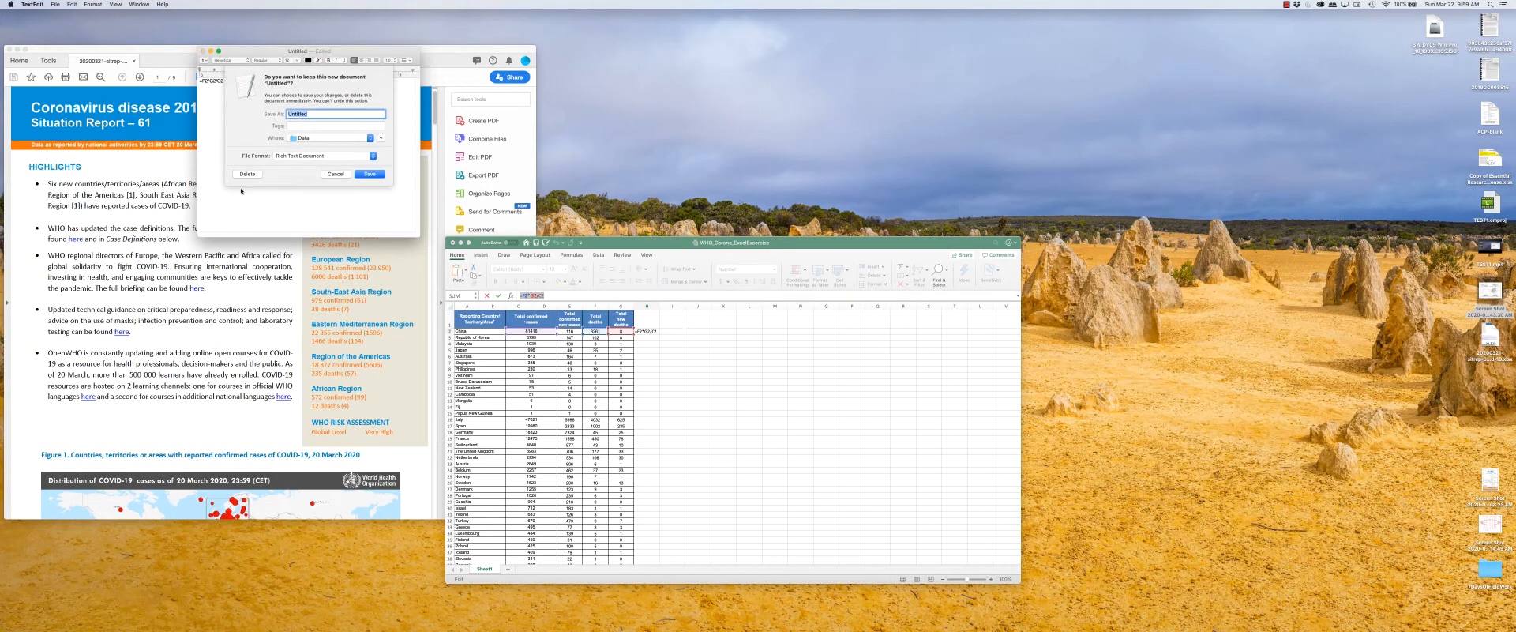
key("super+BackSpace")
left_click(683, 392)
key("Escape")
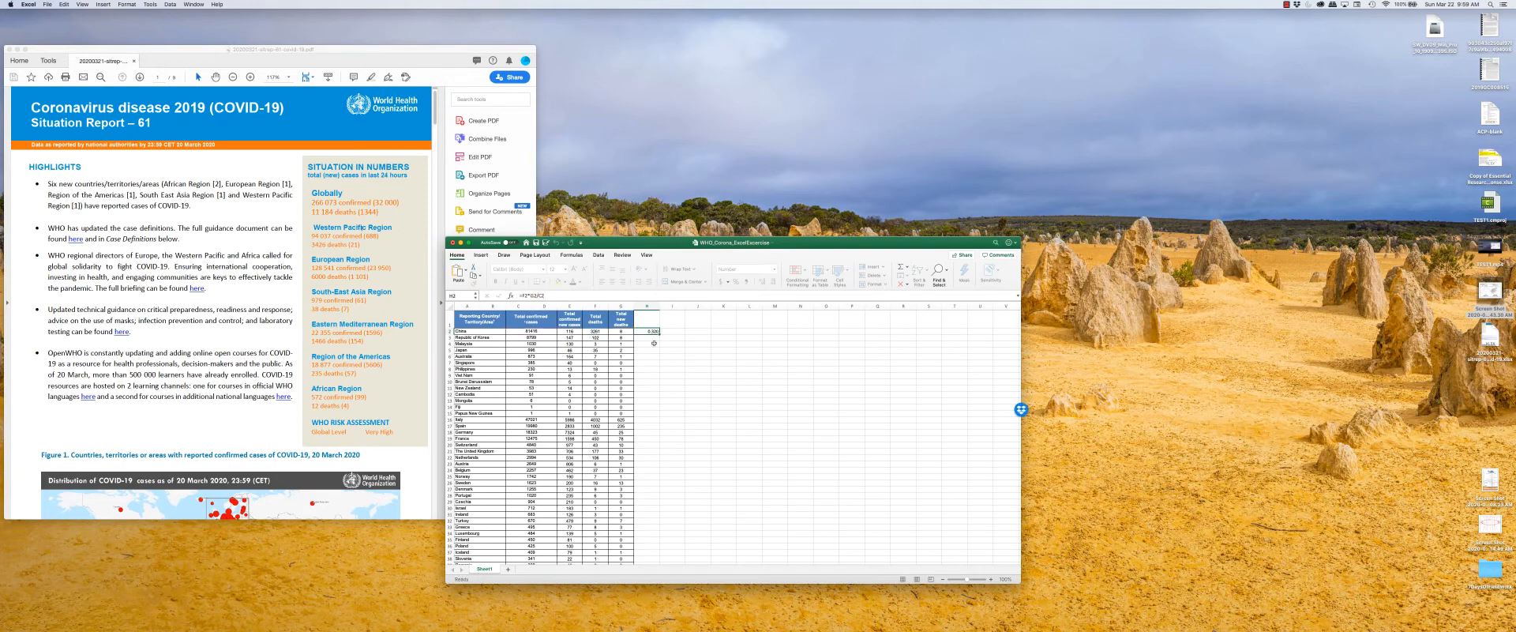
Clear the formula from cell H2.
left_click_drag(652, 329, 503, 338)
left_click(698, 318)
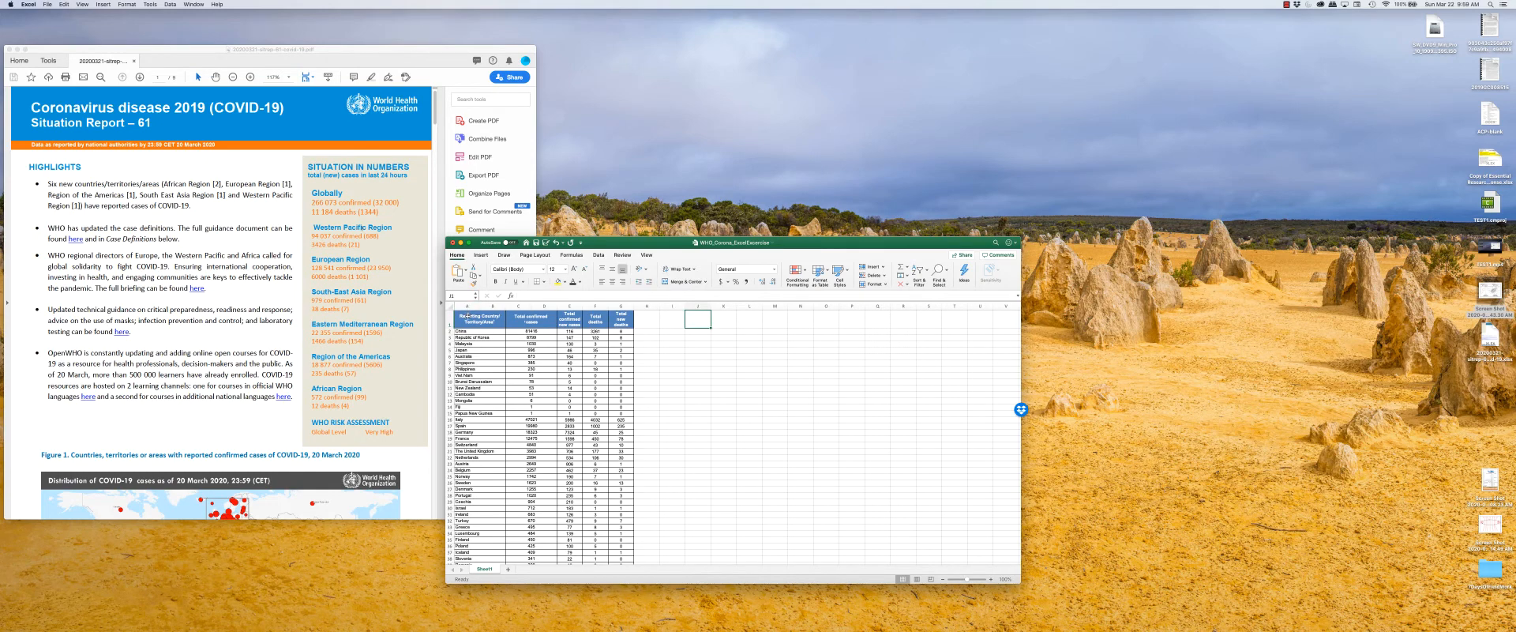
Select the whole data table in columns A to G, from the header row through the last country row.
left_click(468, 315)
left_click_drag(500, 315, 600, 329)
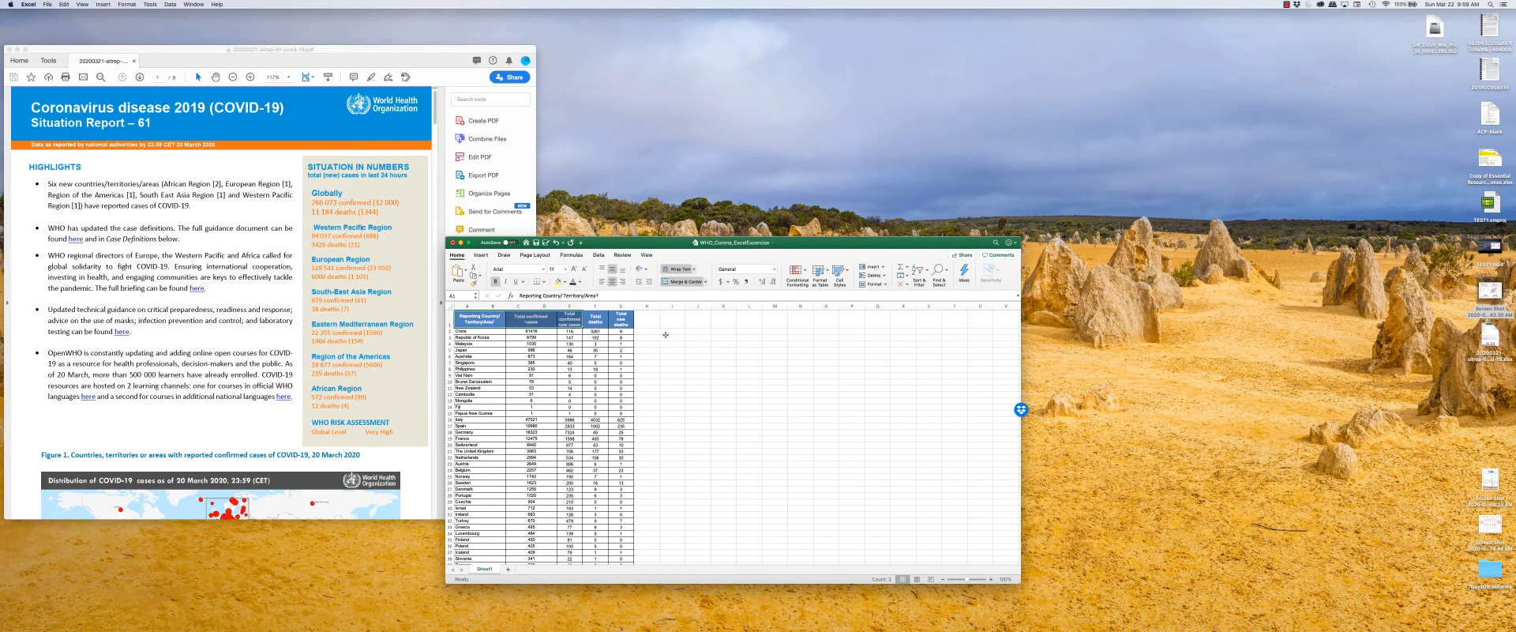
left_click(496, 320)
left_click(495, 332)
left_click_drag(495, 320, 628, 320)
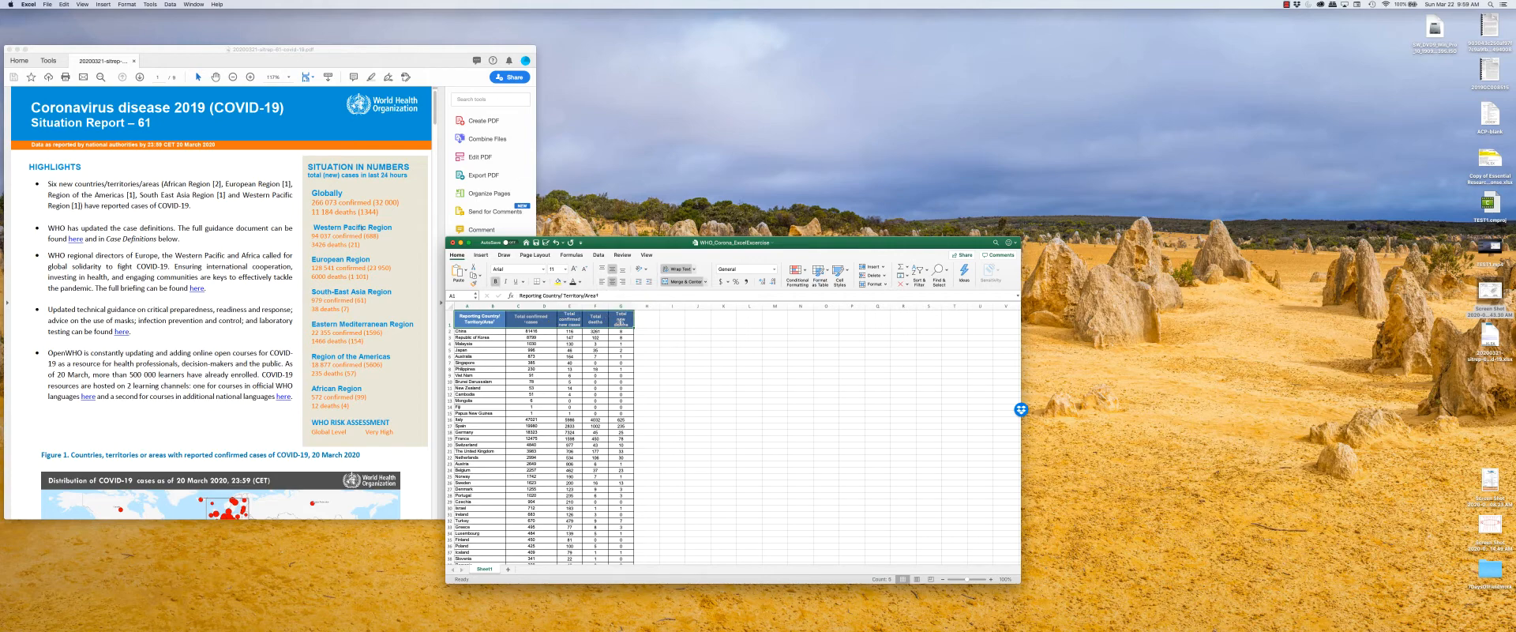
scroll(606, 397, "down", 20)
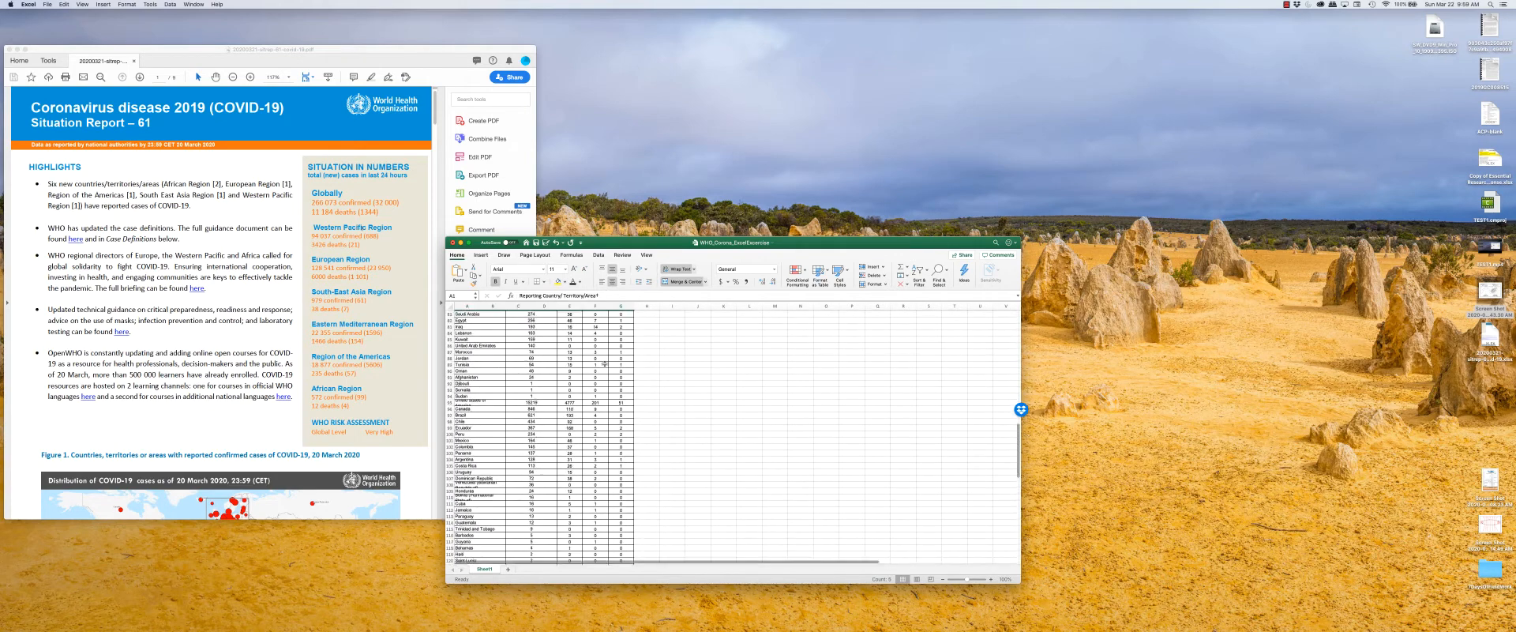
scroll(606, 397, "down", 8)
scroll(607, 398, "up", 2)
left_click(624, 352, "shift")
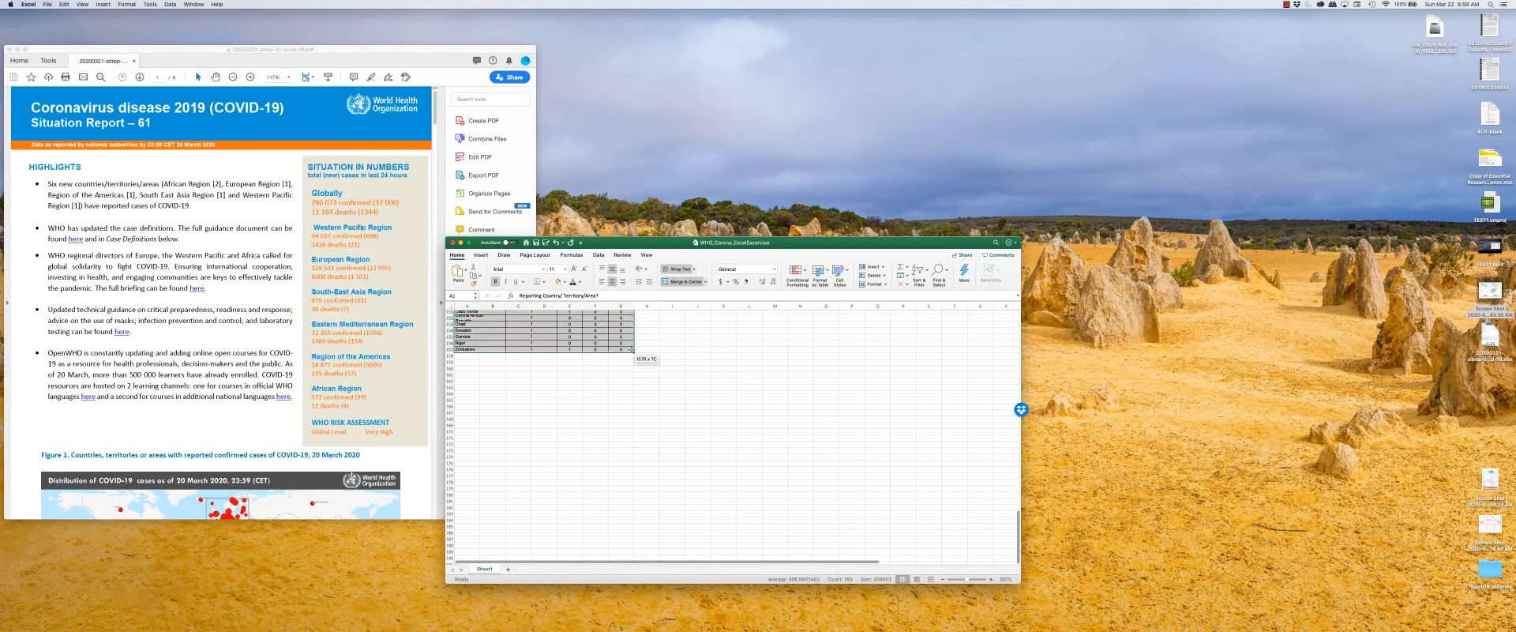
scroll(650, 380, "up", 4)
scroll(650, 380, "up", 20)
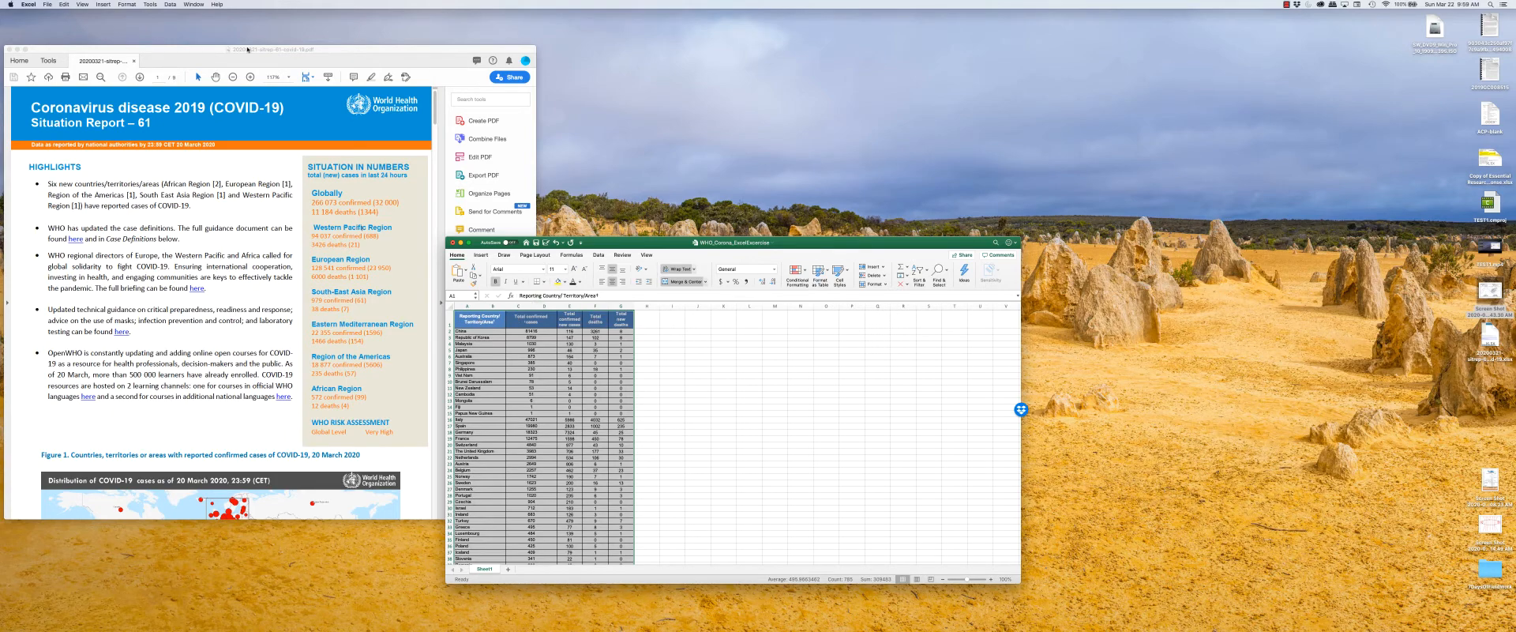
Move the Excel workbook window further over the situation report PDF.
left_click(170, 4)
left_click(177, 14)
left_click(353, 367)
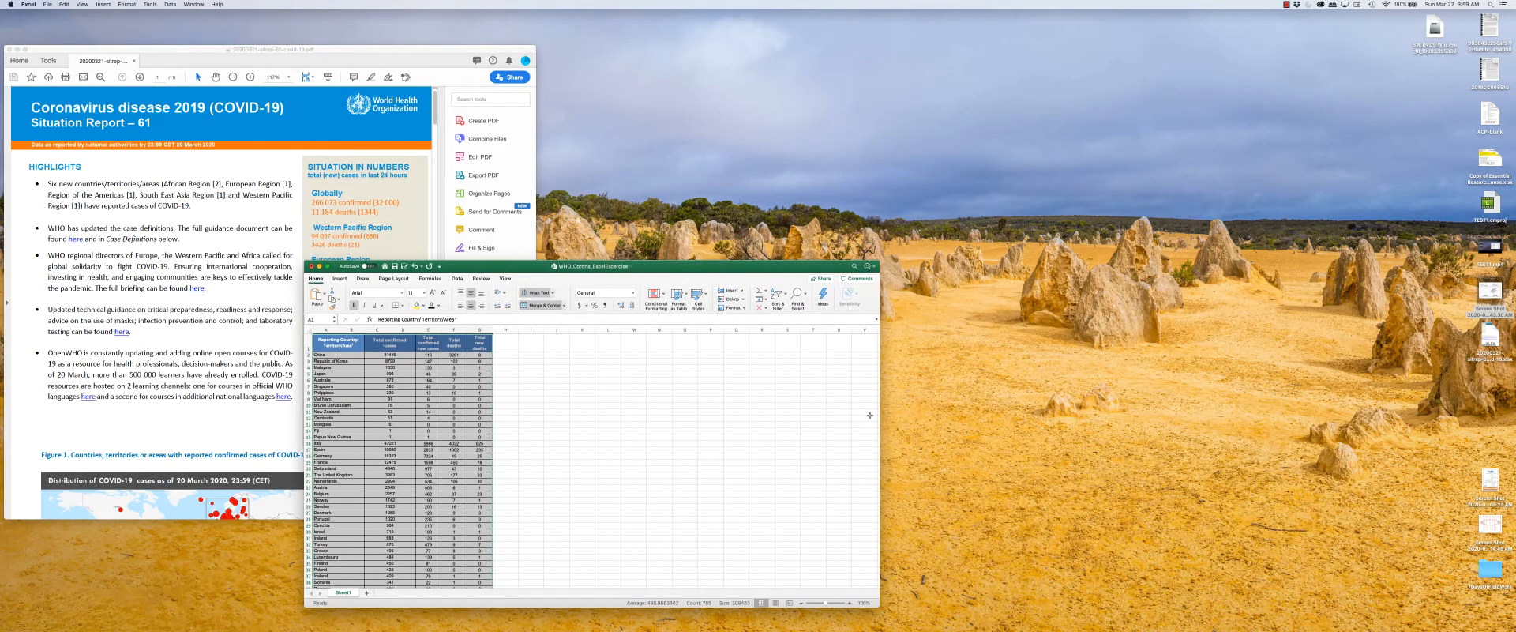
left_click_drag(790, 267, 862, 266)
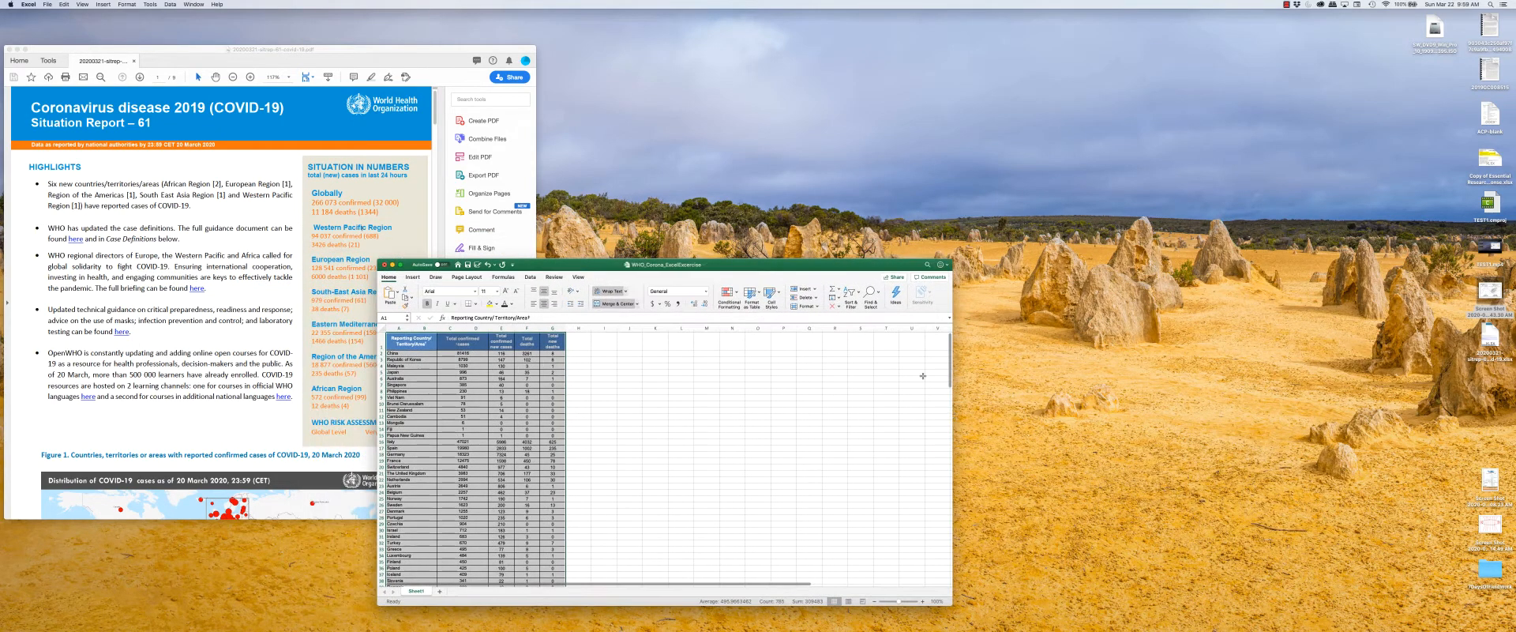
Try to custom-sort the selected table by the values in Column F in descending order.
left_click(850, 292)
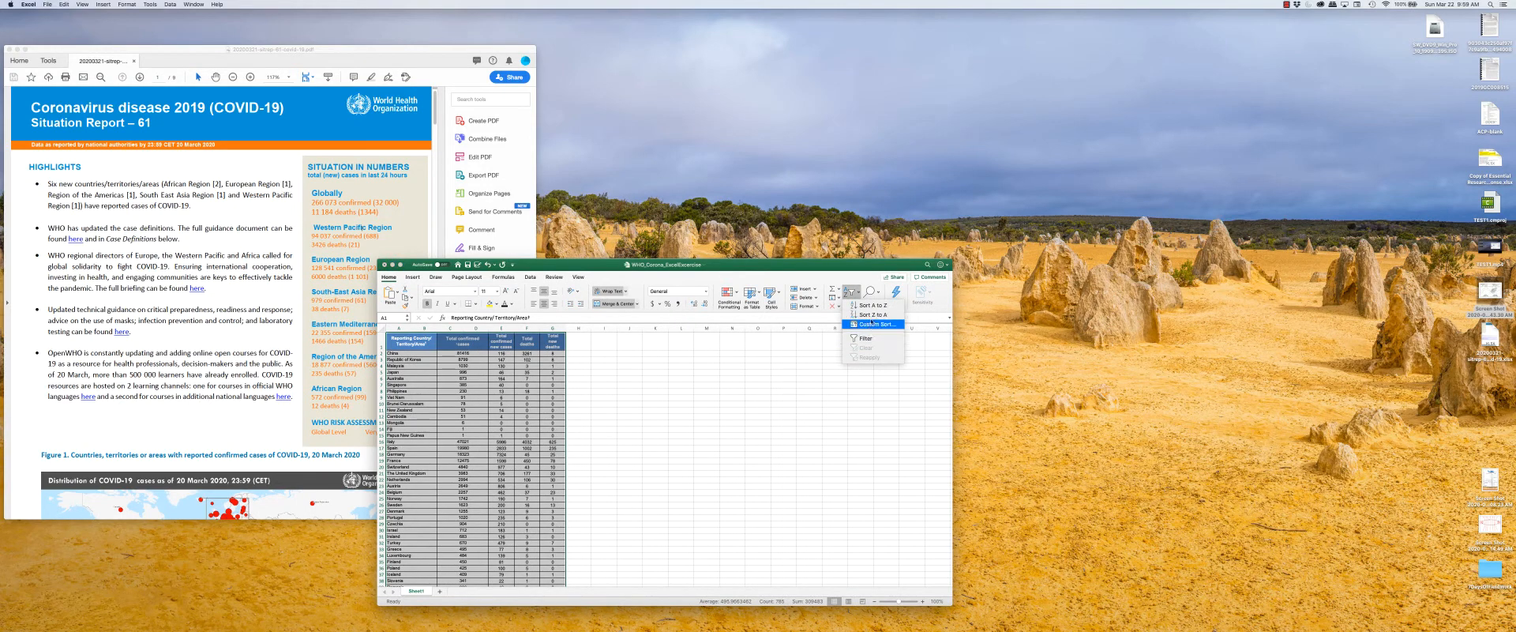
left_click(870, 324)
left_click_drag(246, 255, 743, 370)
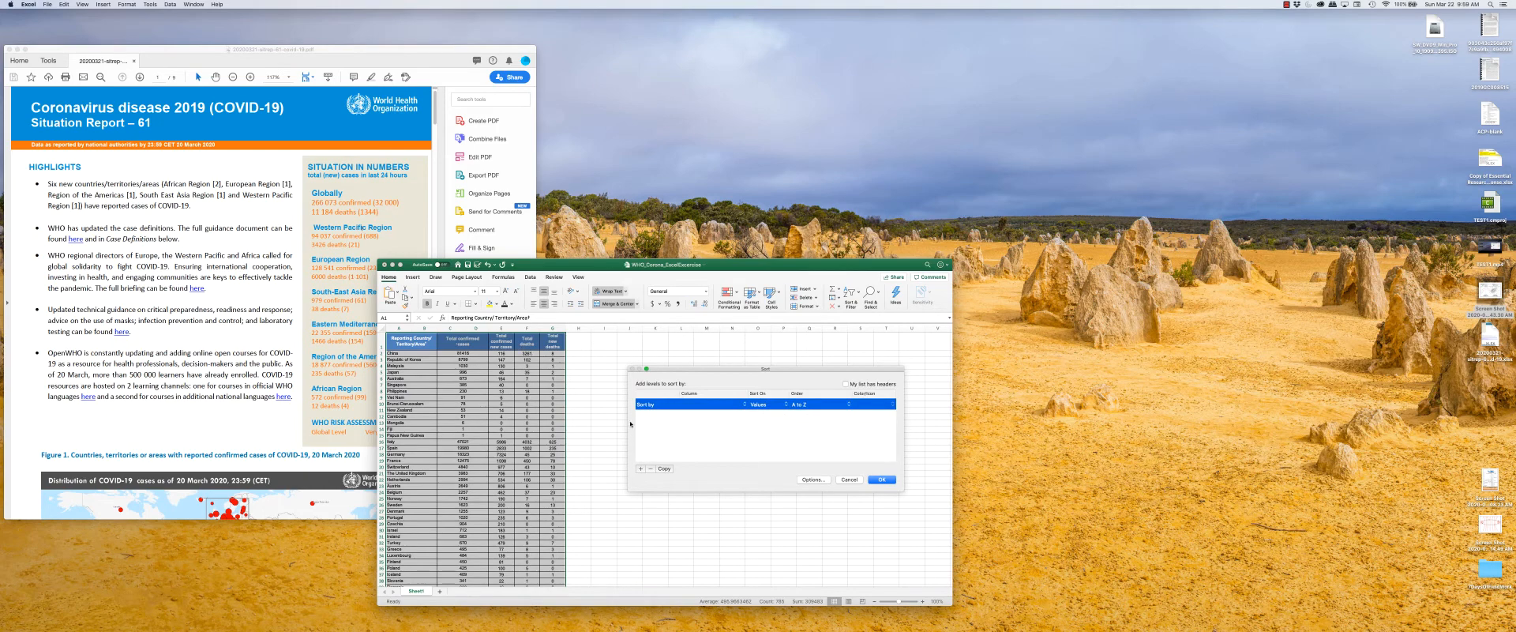
left_click(691, 404)
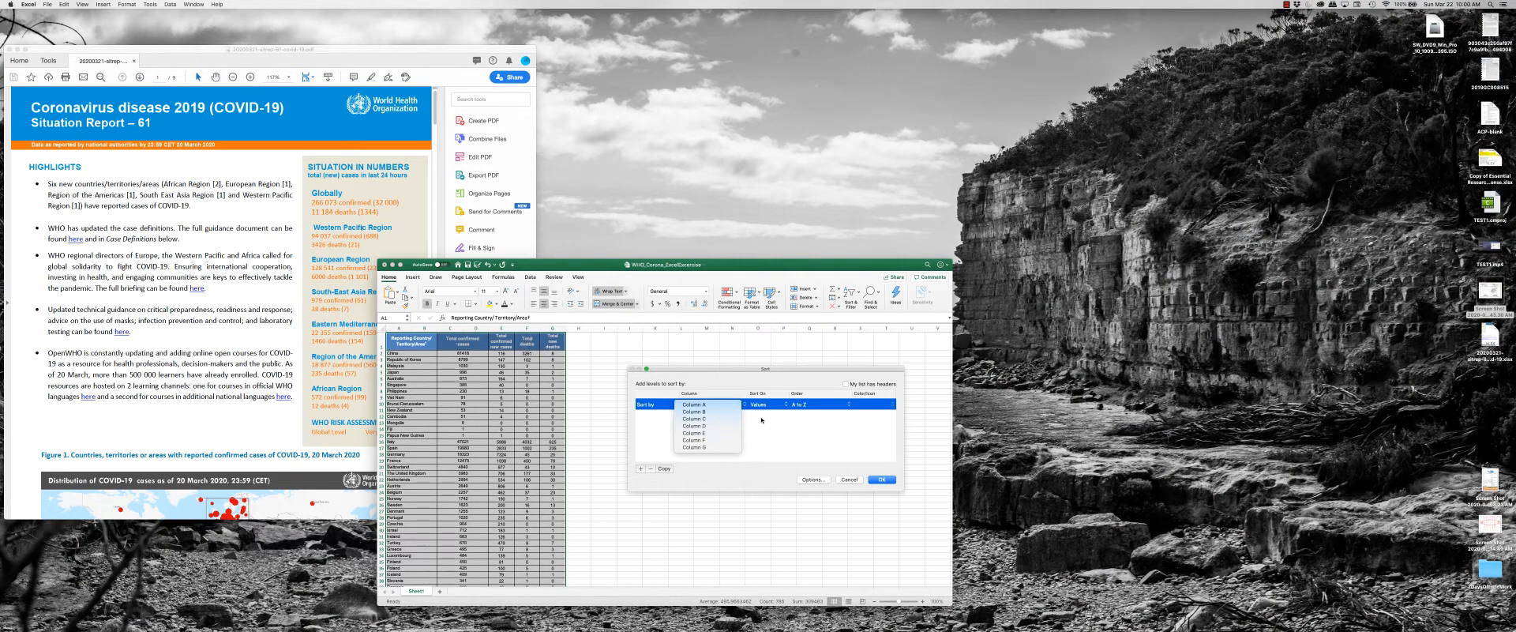
left_click(693, 440)
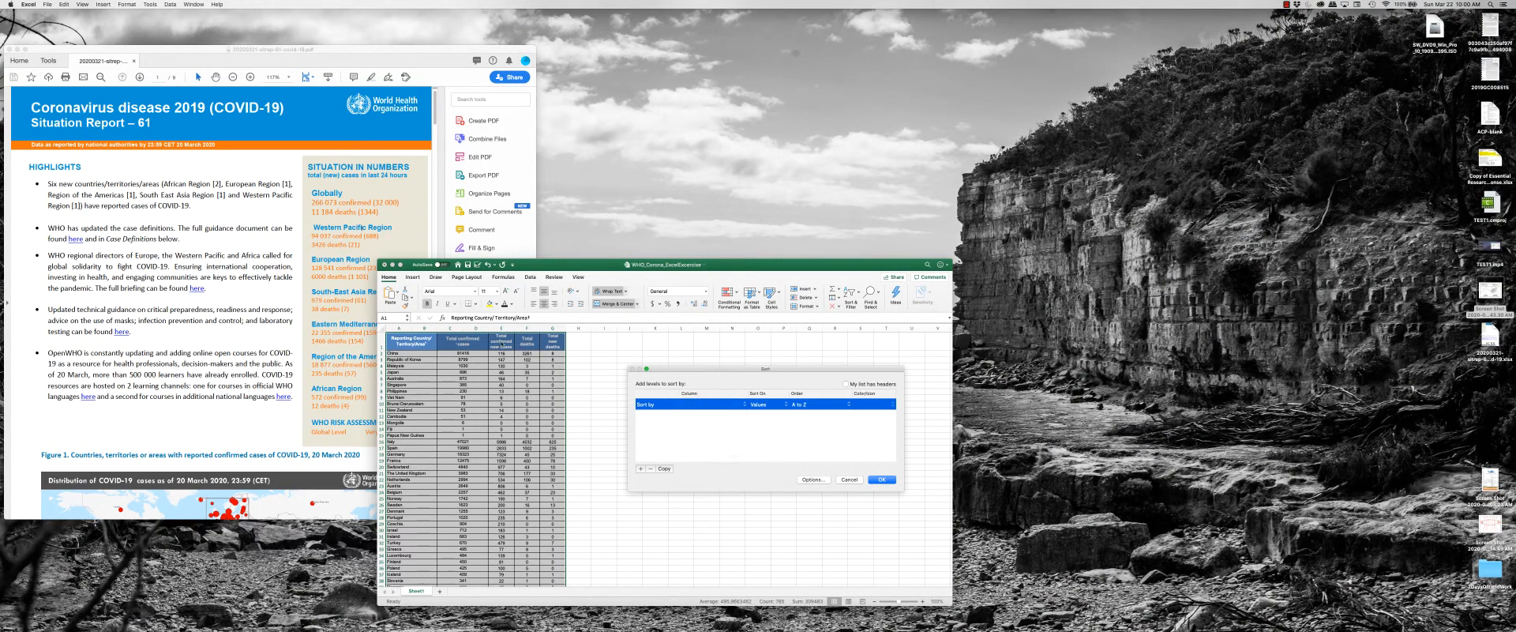
left_click(821, 408)
left_click(818, 416)
left_click(880, 479)
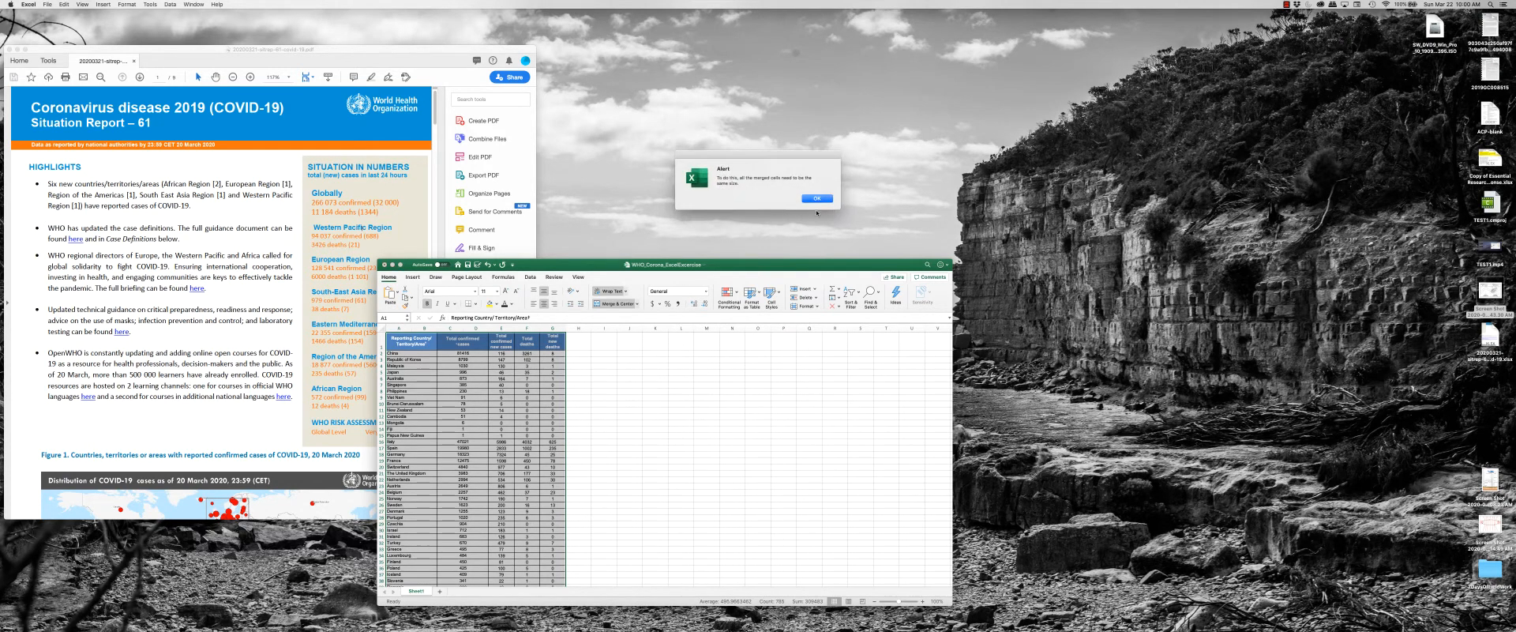
left_click(817, 198)
left_click(451, 360)
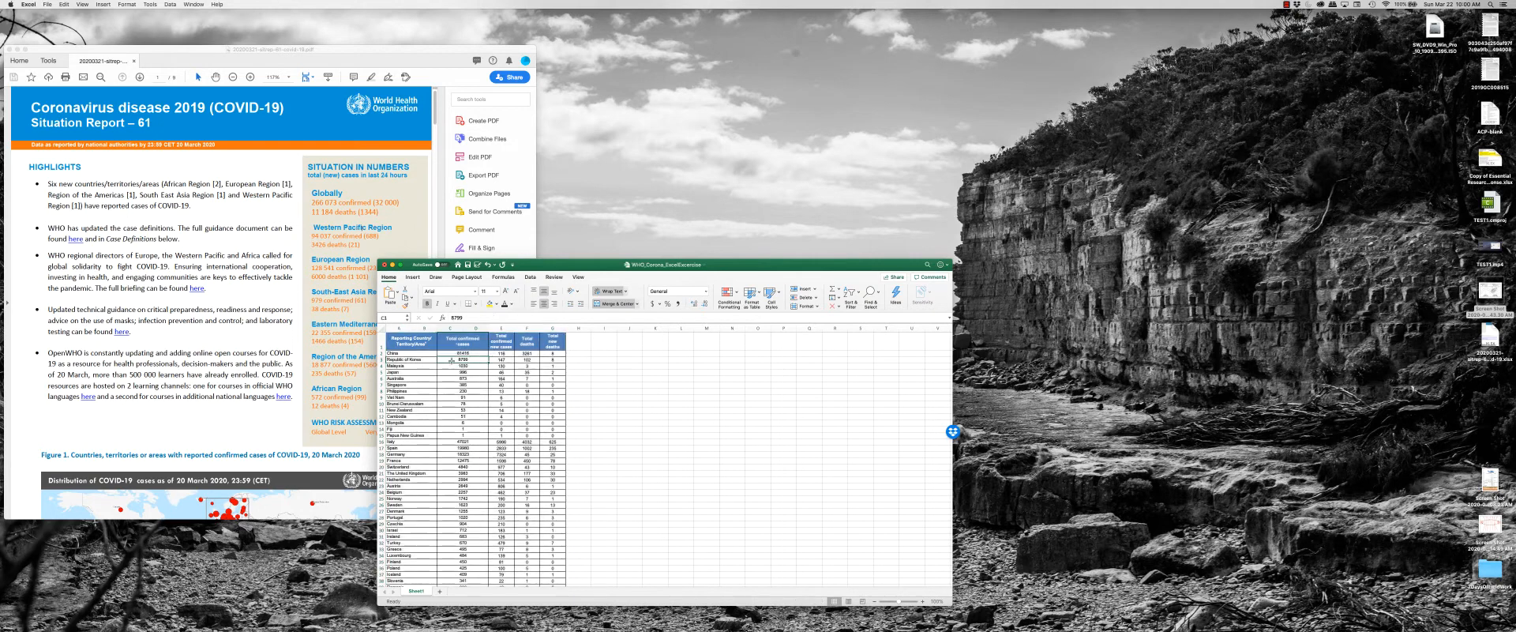
Select the country data in columns A to G from the China row through the last country row, excluding the header.
left_click(412, 356)
left_click(471, 353)
left_click(411, 340)
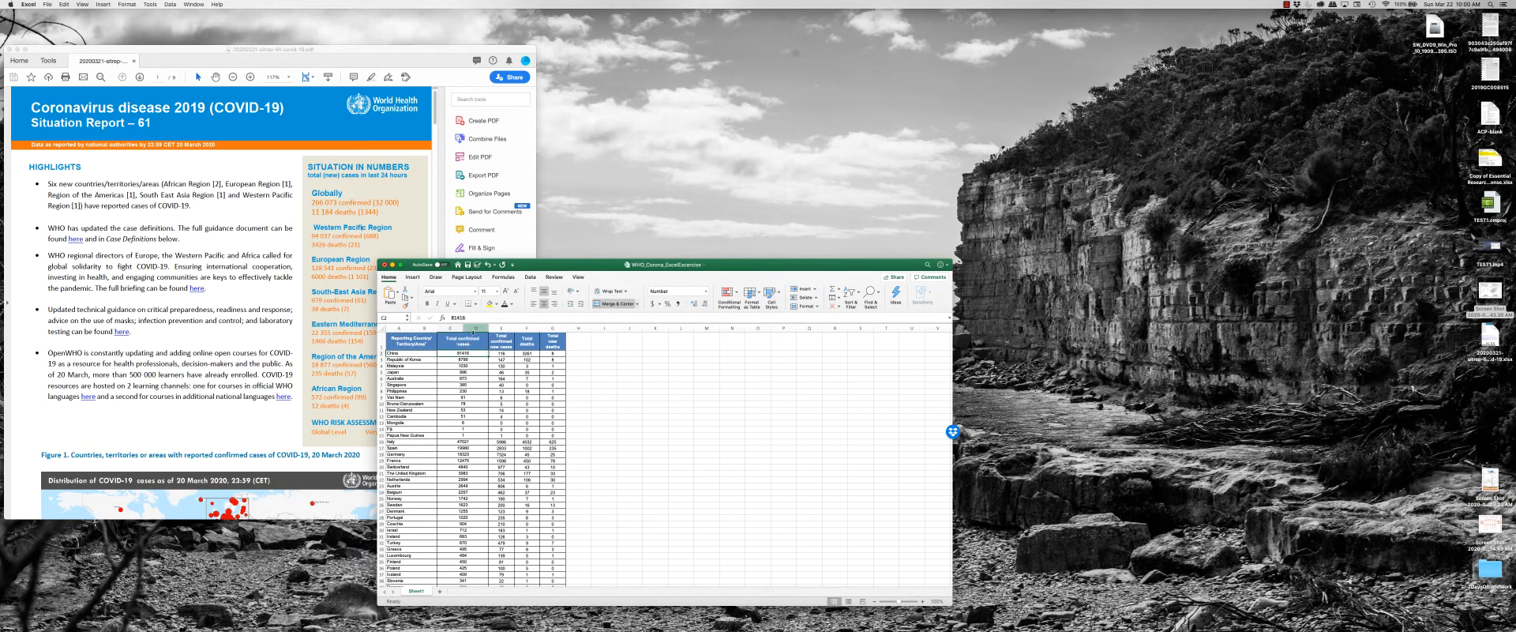
left_click(409, 359)
left_click(412, 353)
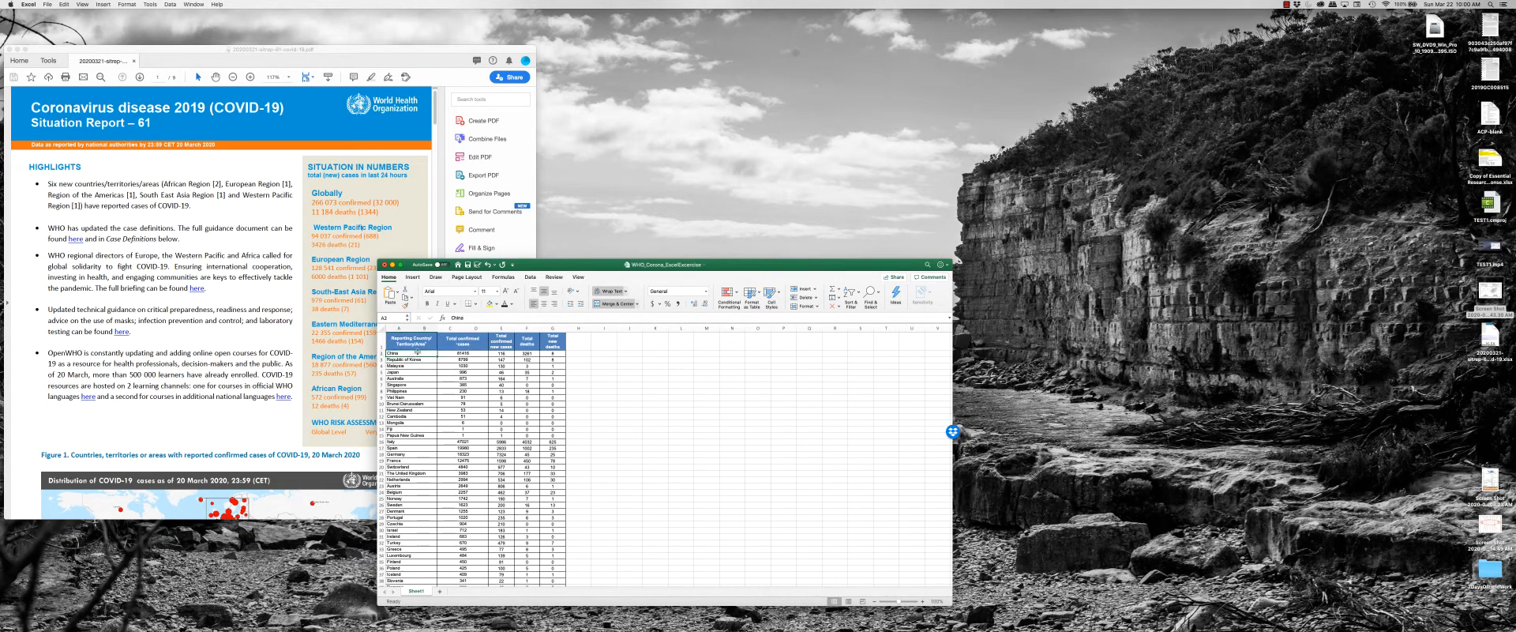
left_click_drag(411, 353, 565, 588)
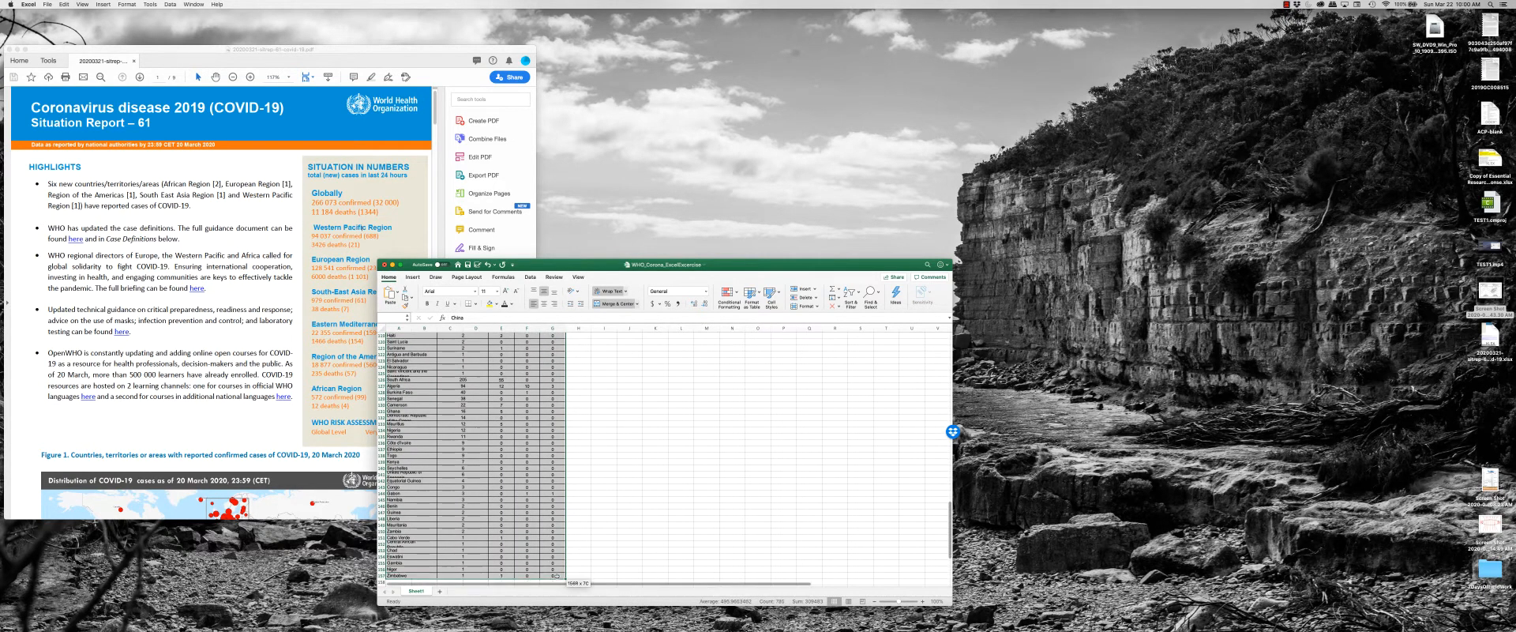
Try to custom-sort the selected country rows by the values in Column F from Smallest to Largest.
left_click(846, 295)
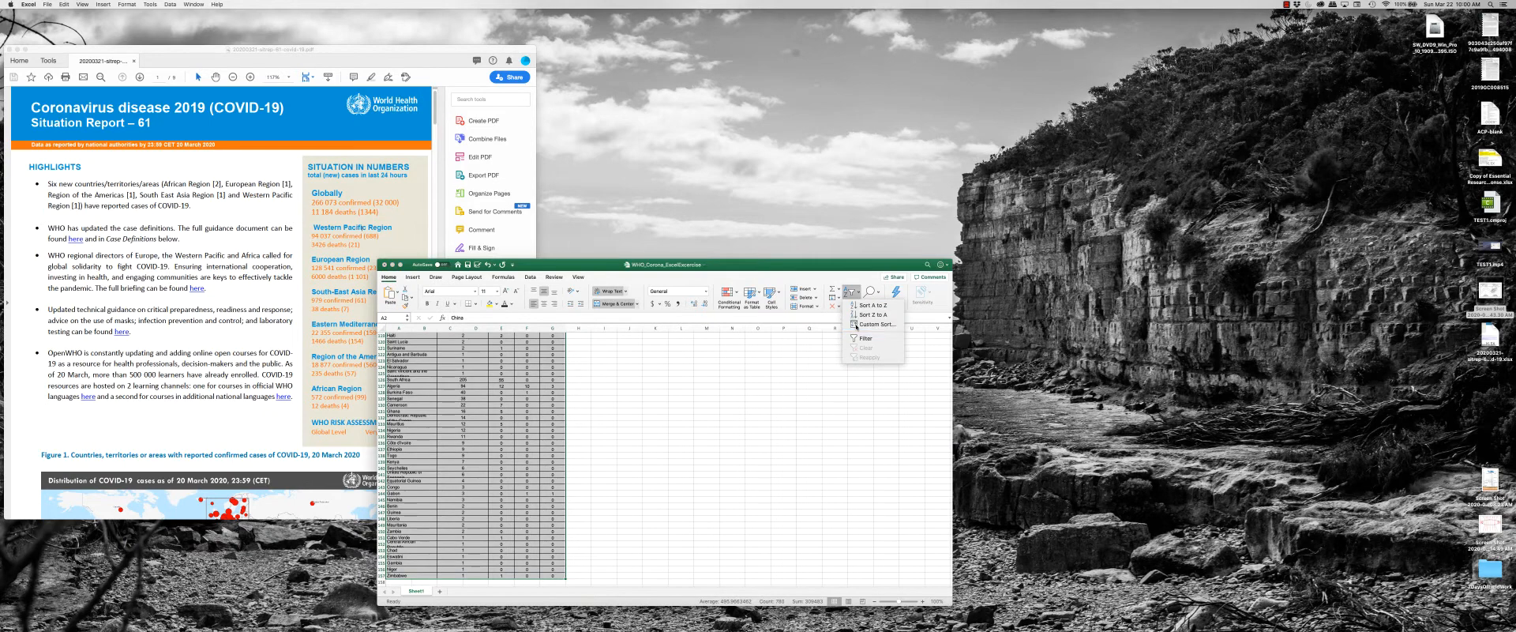
left_click(867, 324)
left_click(237, 291)
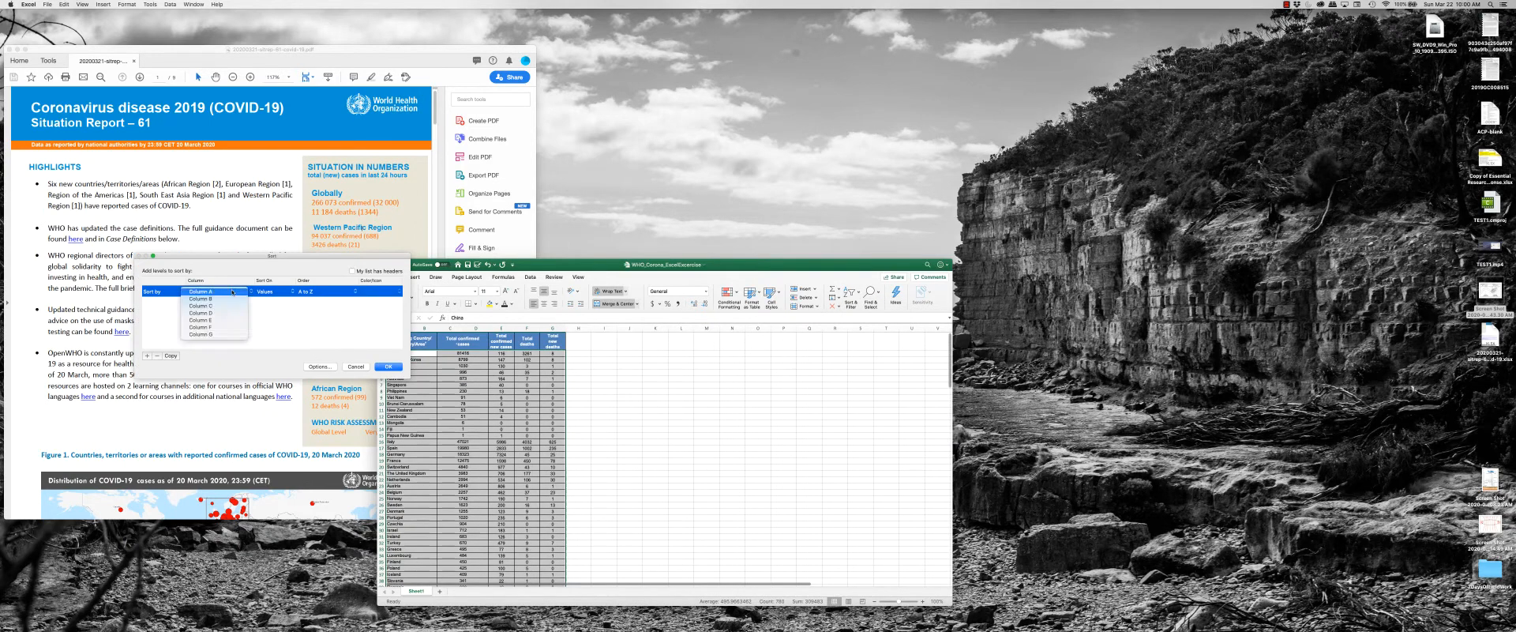
left_click(213, 326)
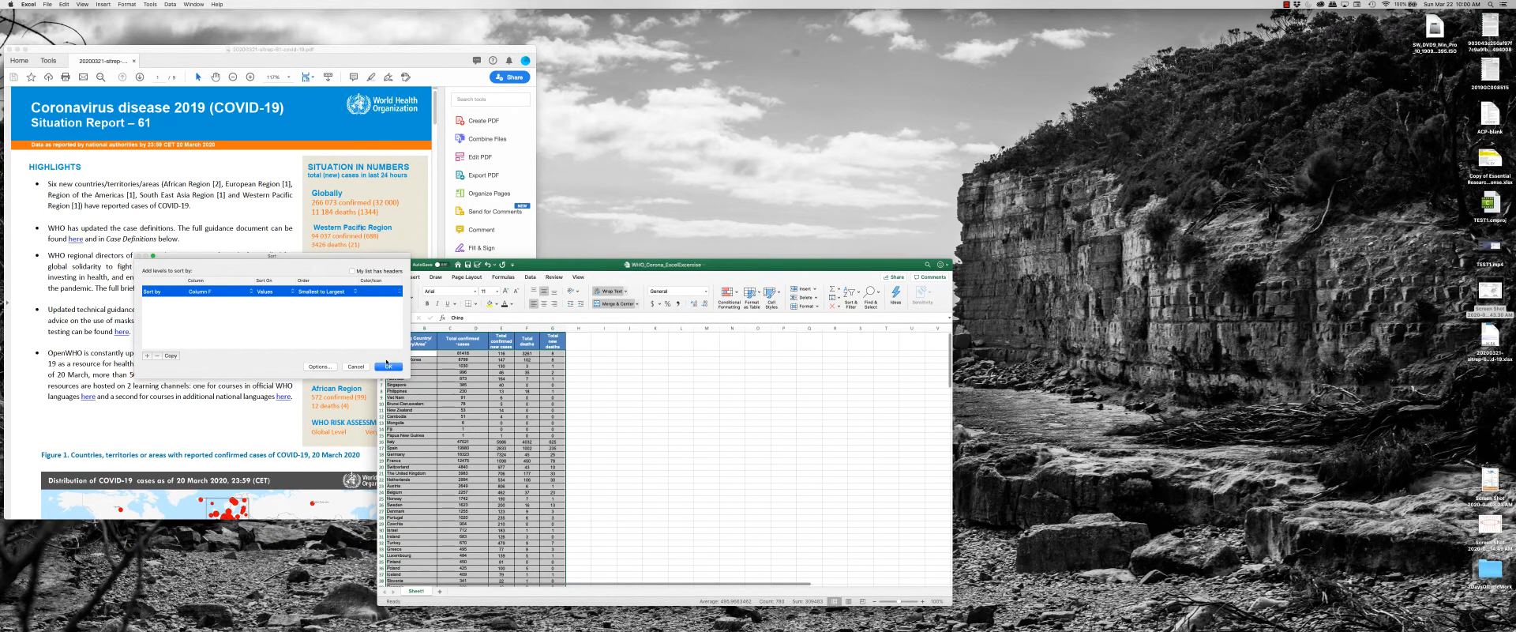
left_click(387, 366)
left_click(809, 203)
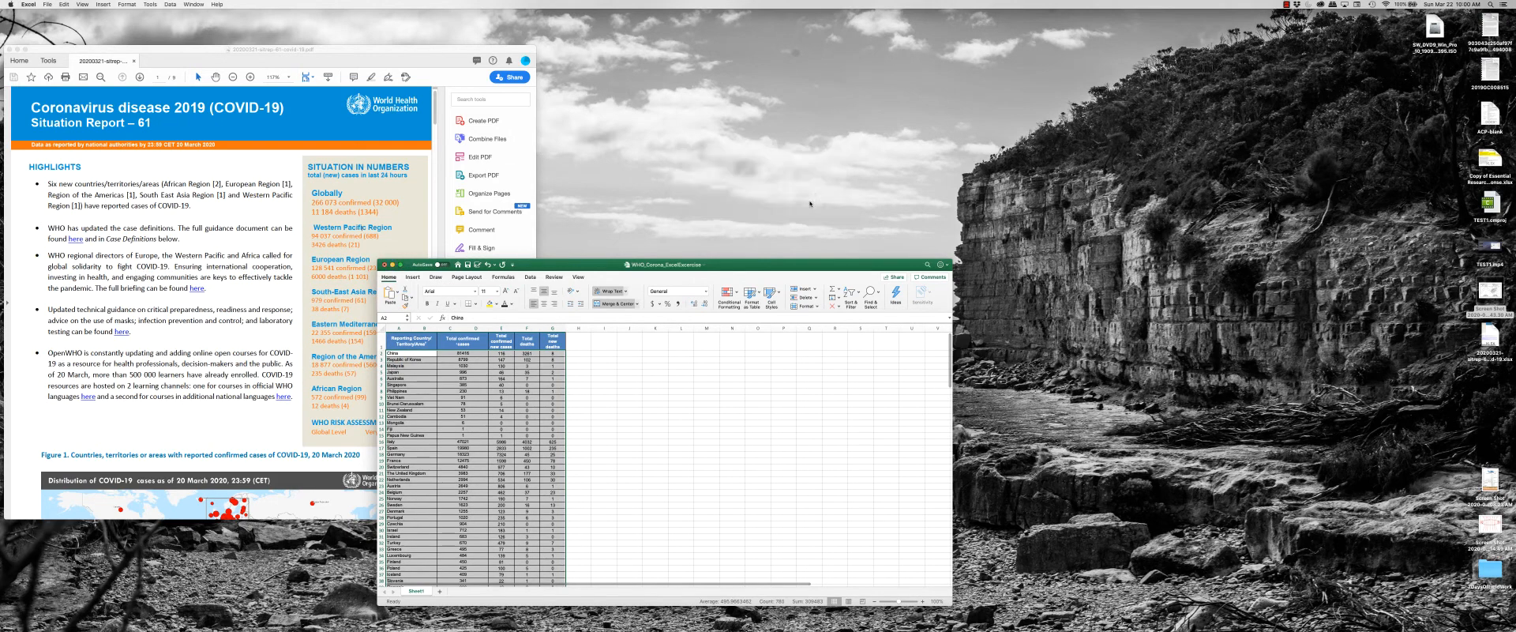
left_click(620, 383)
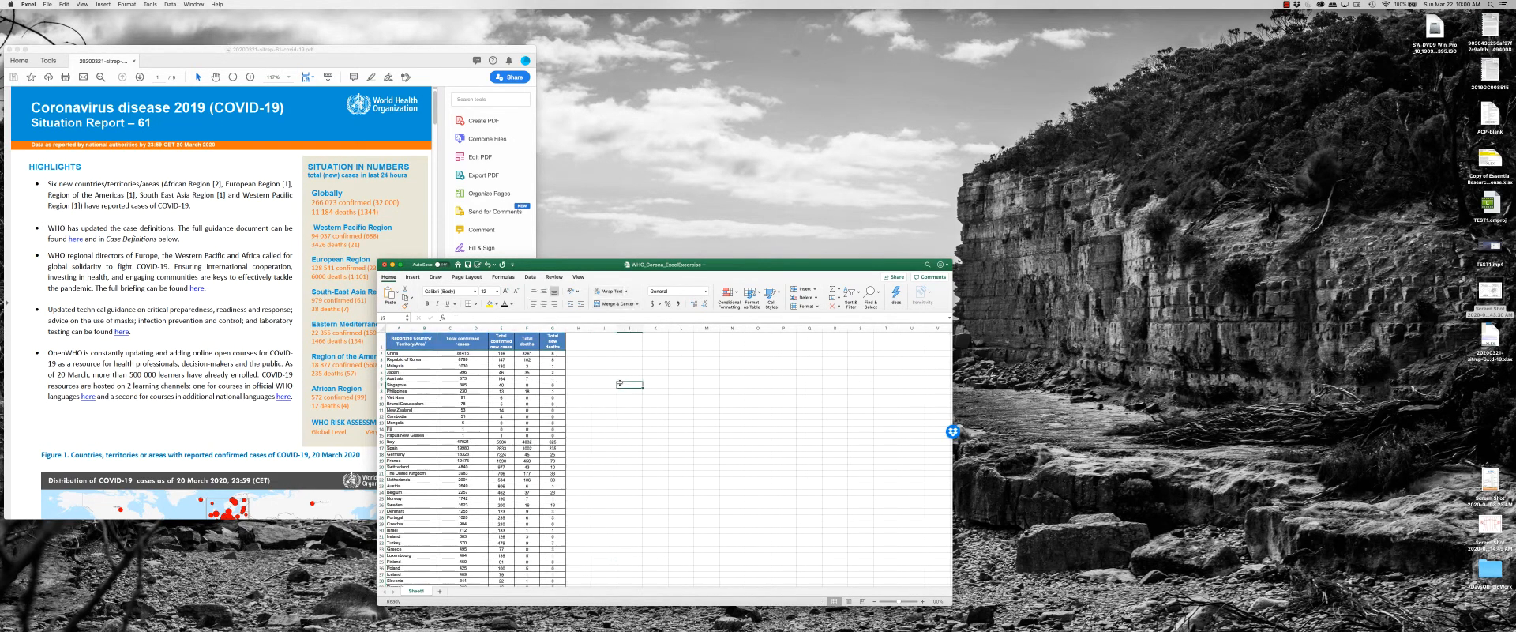
scroll(584, 391, "down", 12)
scroll(565, 392, "down", 2)
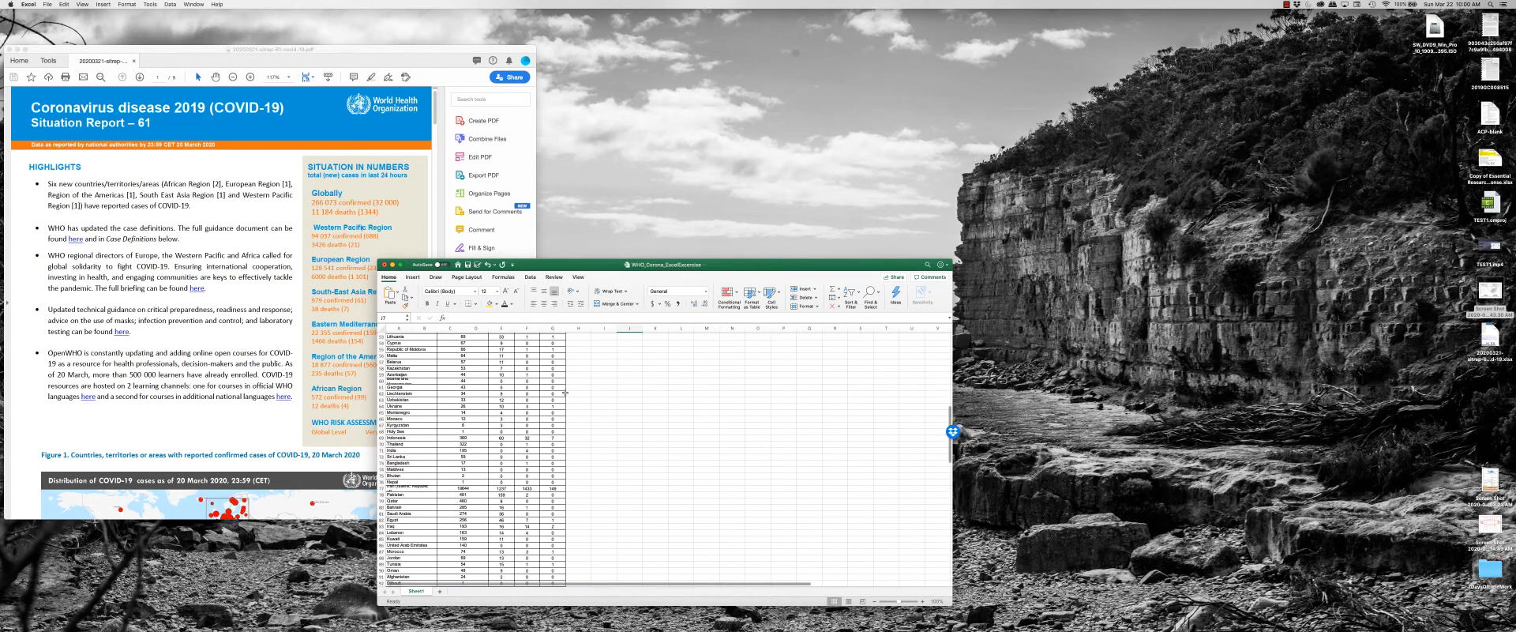
mouse_move(490, 626)
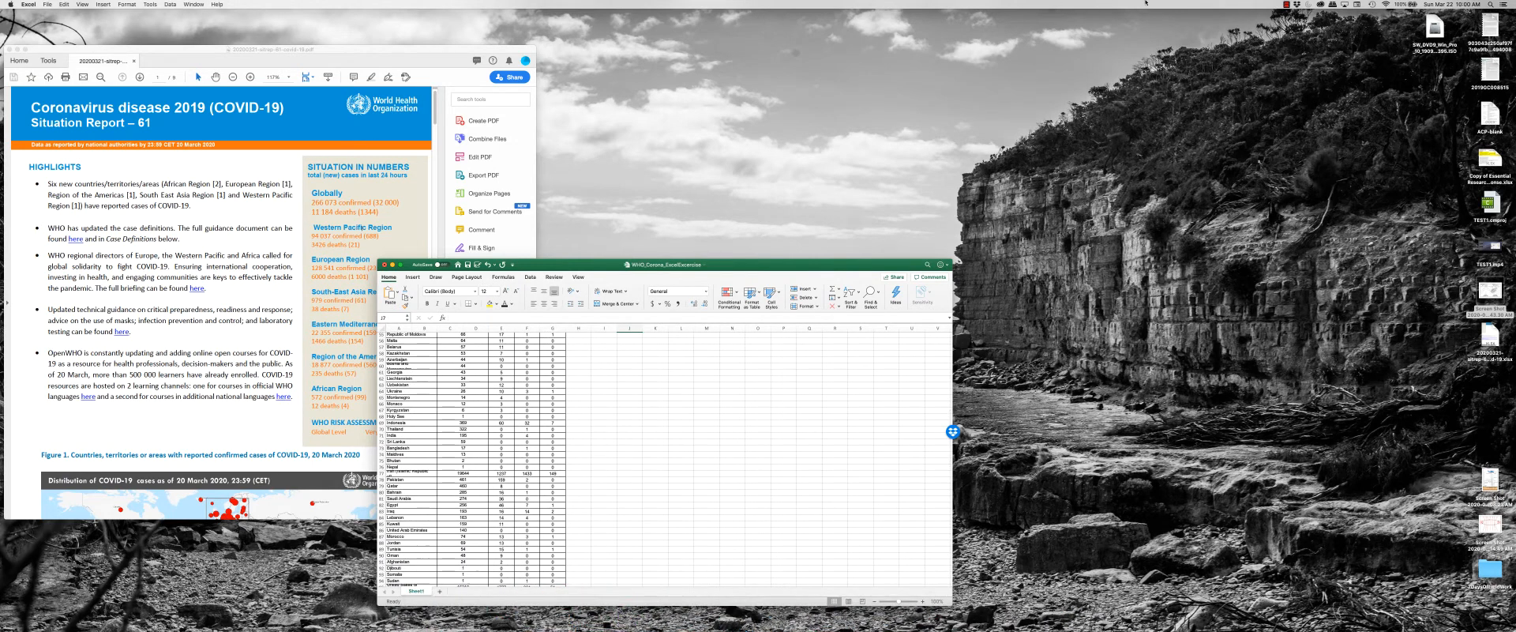
left_click(1297, 4)
left_click(1200, 40)
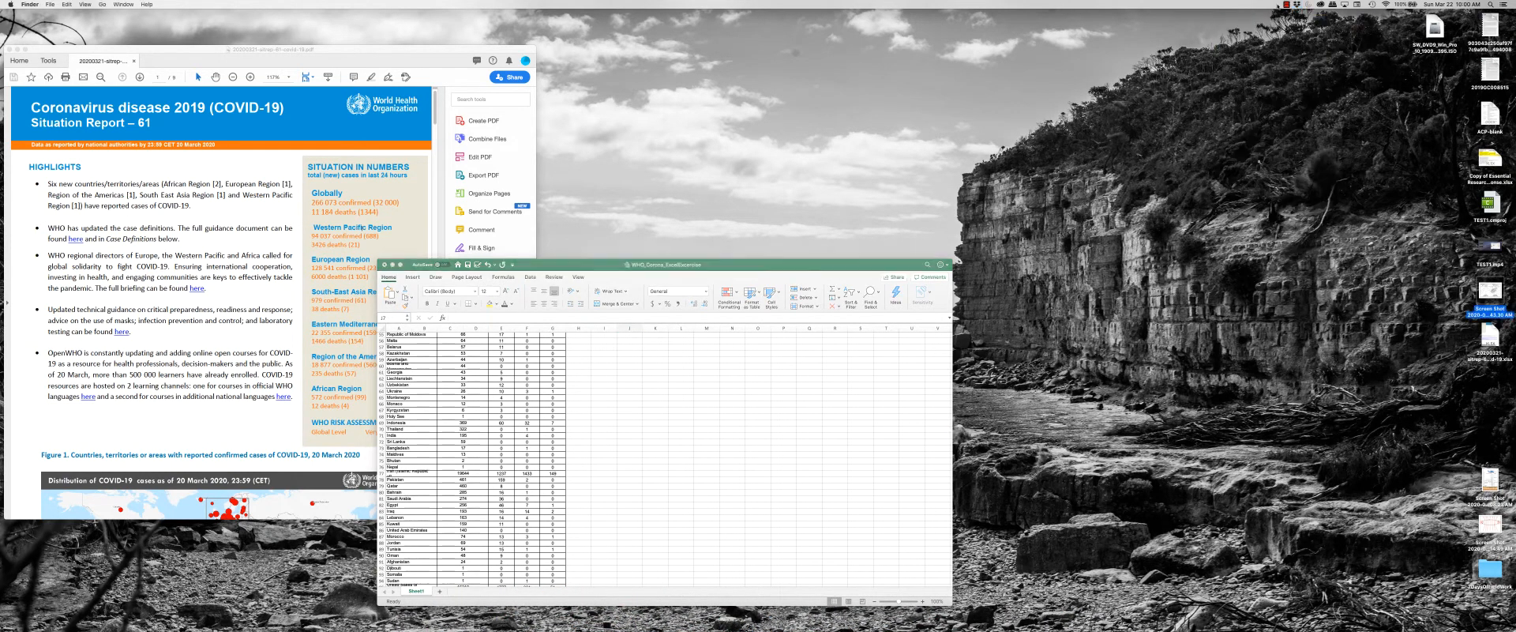
left_click(1287, 4)
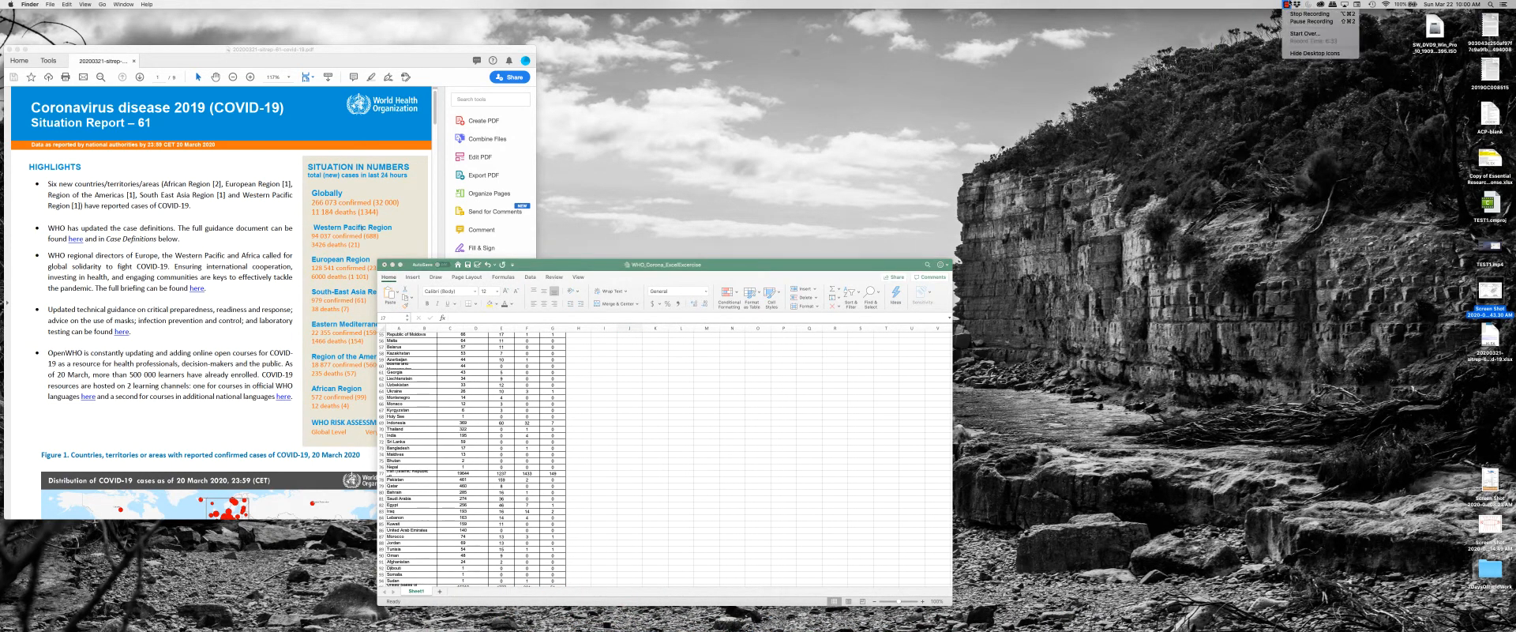
left_click(1303, 22)
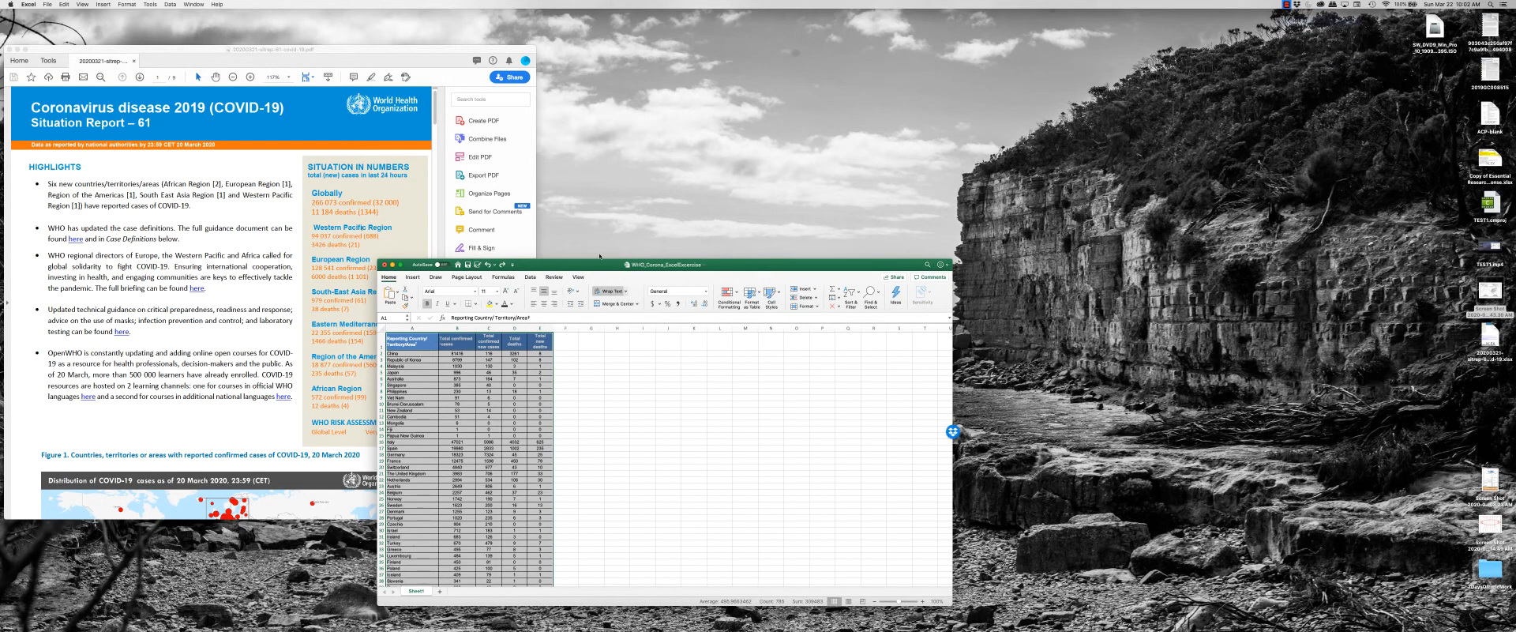
Move the Excel workbook window beside the situation report PDF so the two barely overlap.
left_click_drag(598, 264, 759, 199)
left_click(746, 306)
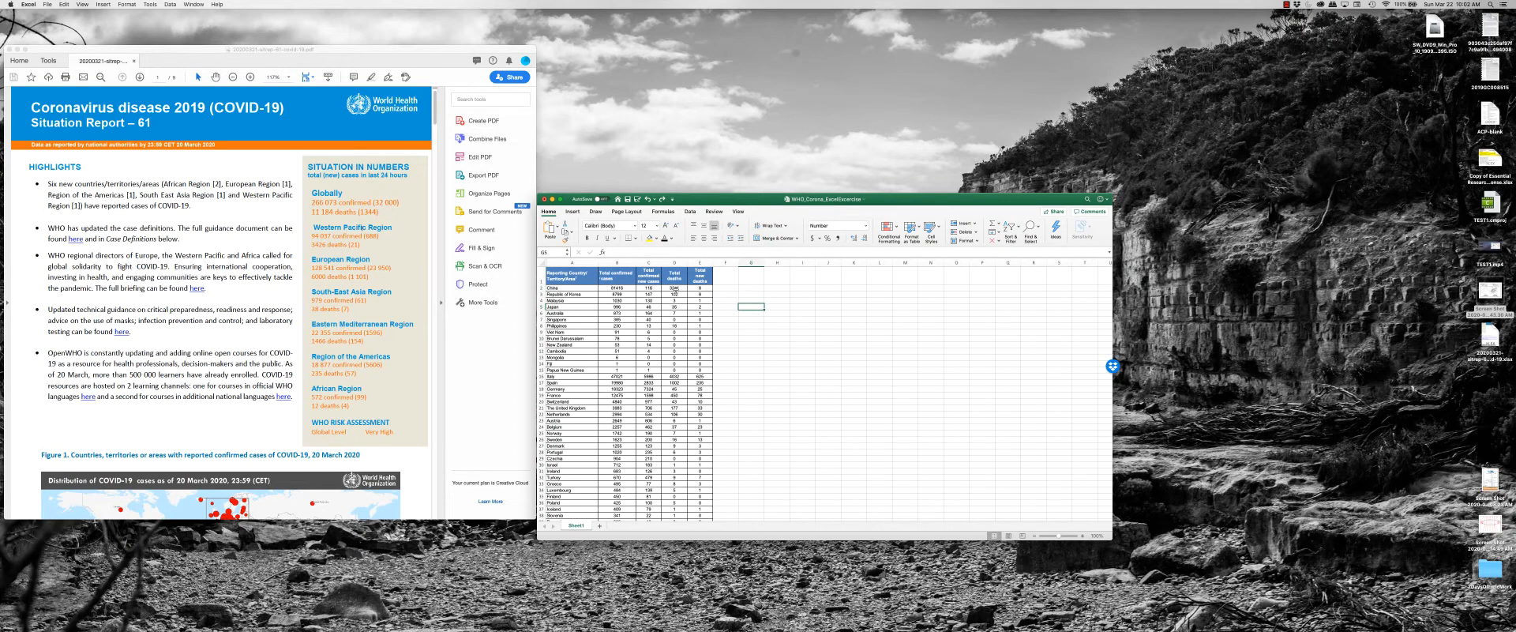
left_click_drag(564, 280, 644, 433)
left_click(745, 390)
left_click_drag(681, 199, 670, 226)
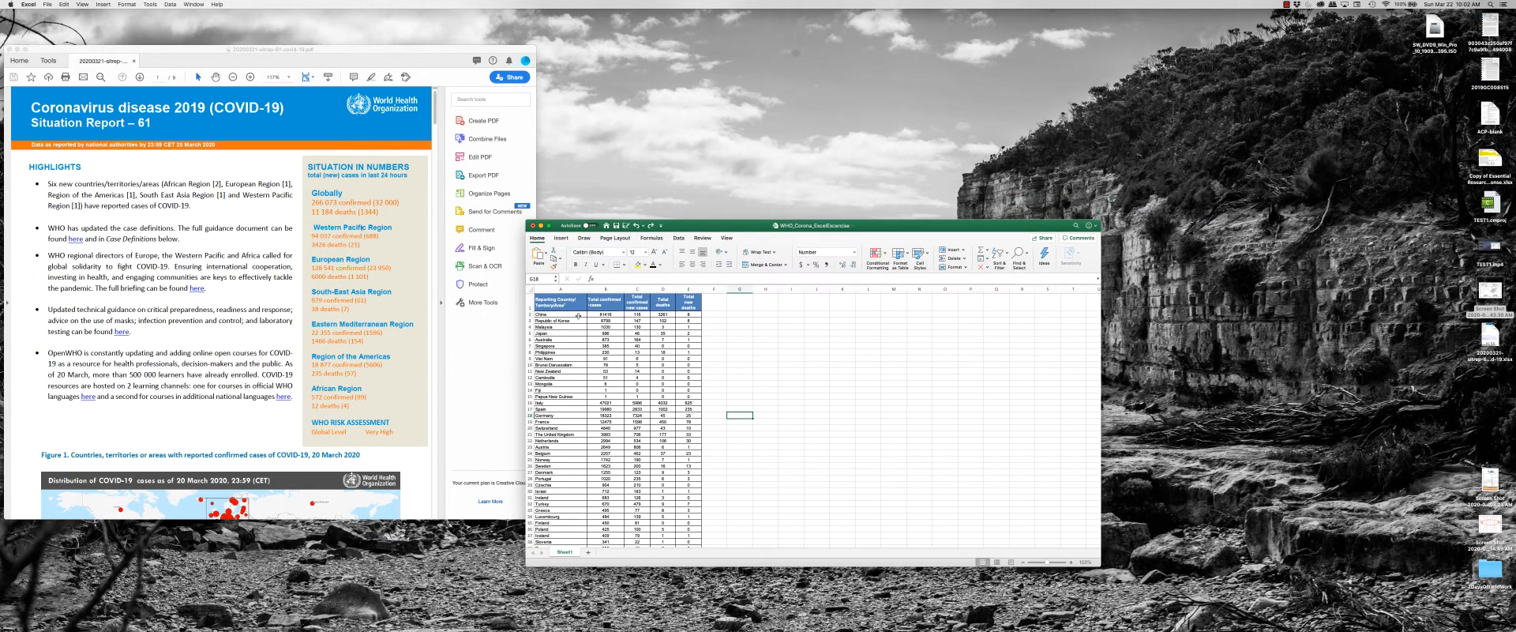
Select the whole data table in columns A to E, from the header row through the last country row.
left_click(569, 316)
left_click_drag(570, 316, 594, 440)
left_click_drag(547, 491, 583, 321)
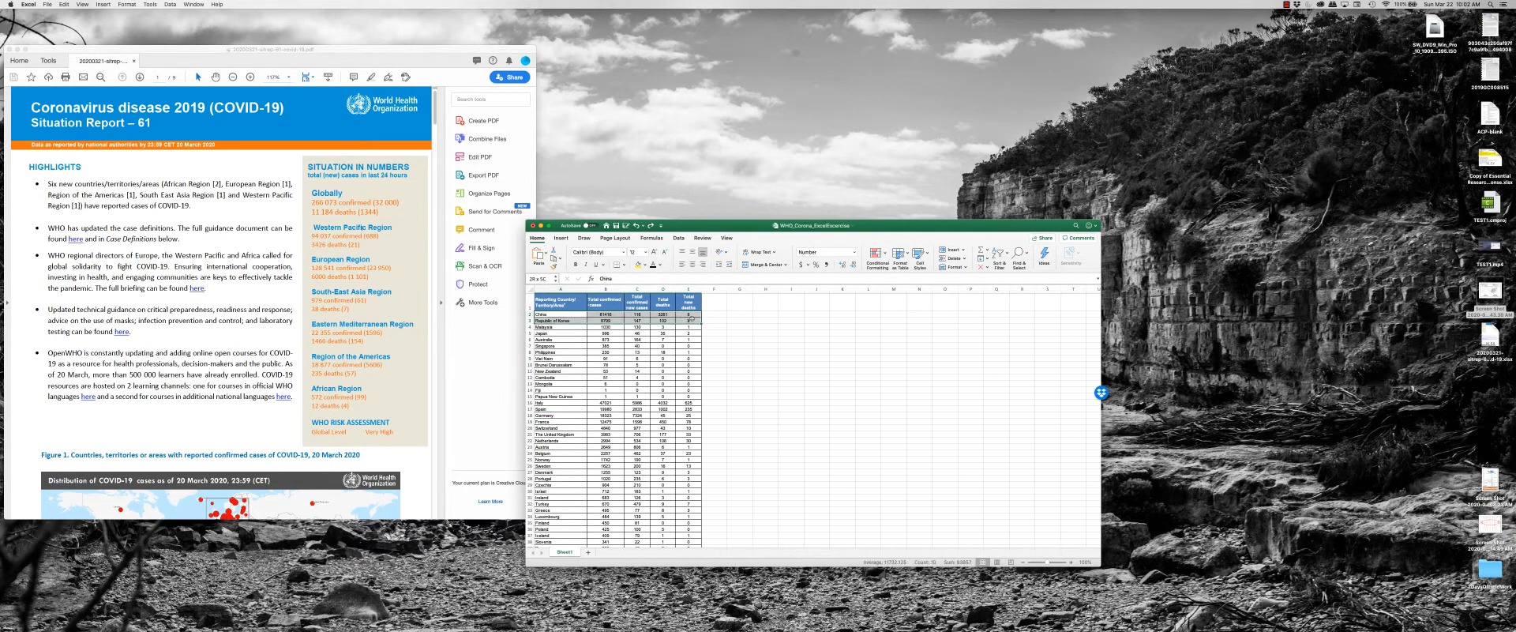
left_click(561, 302)
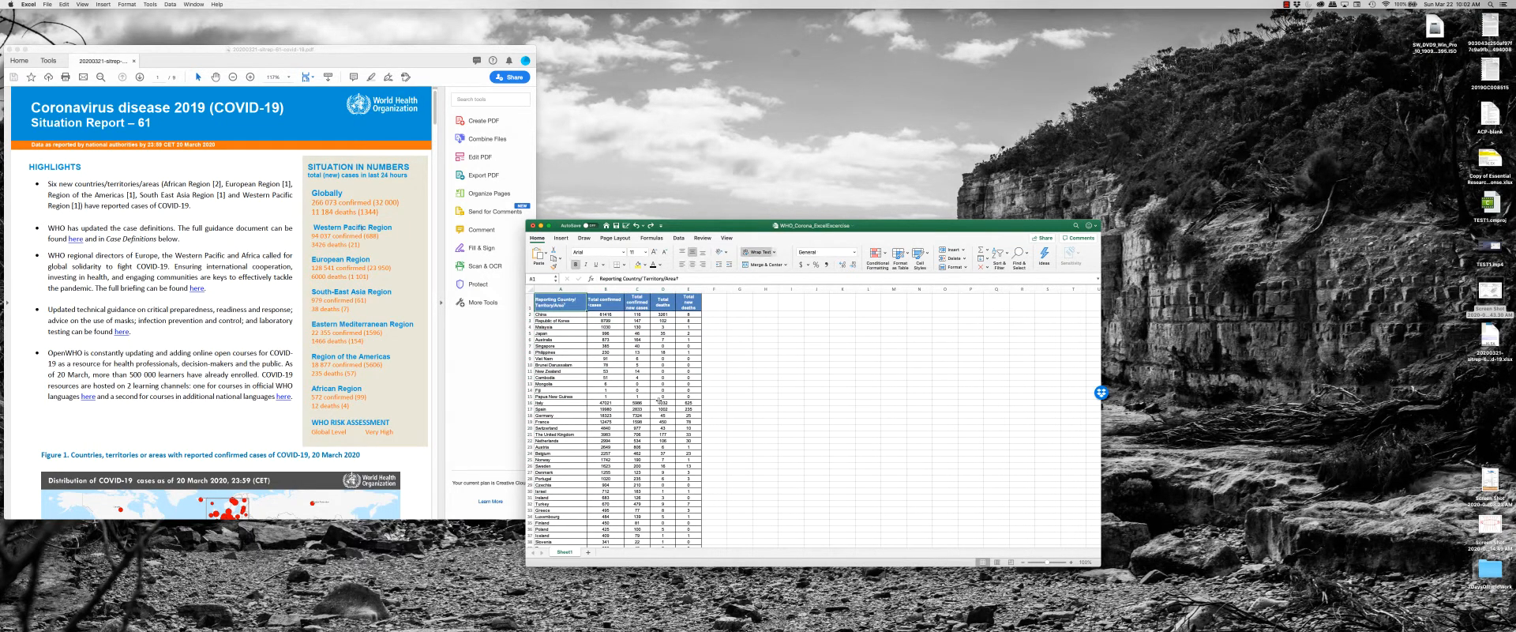
left_click(665, 314)
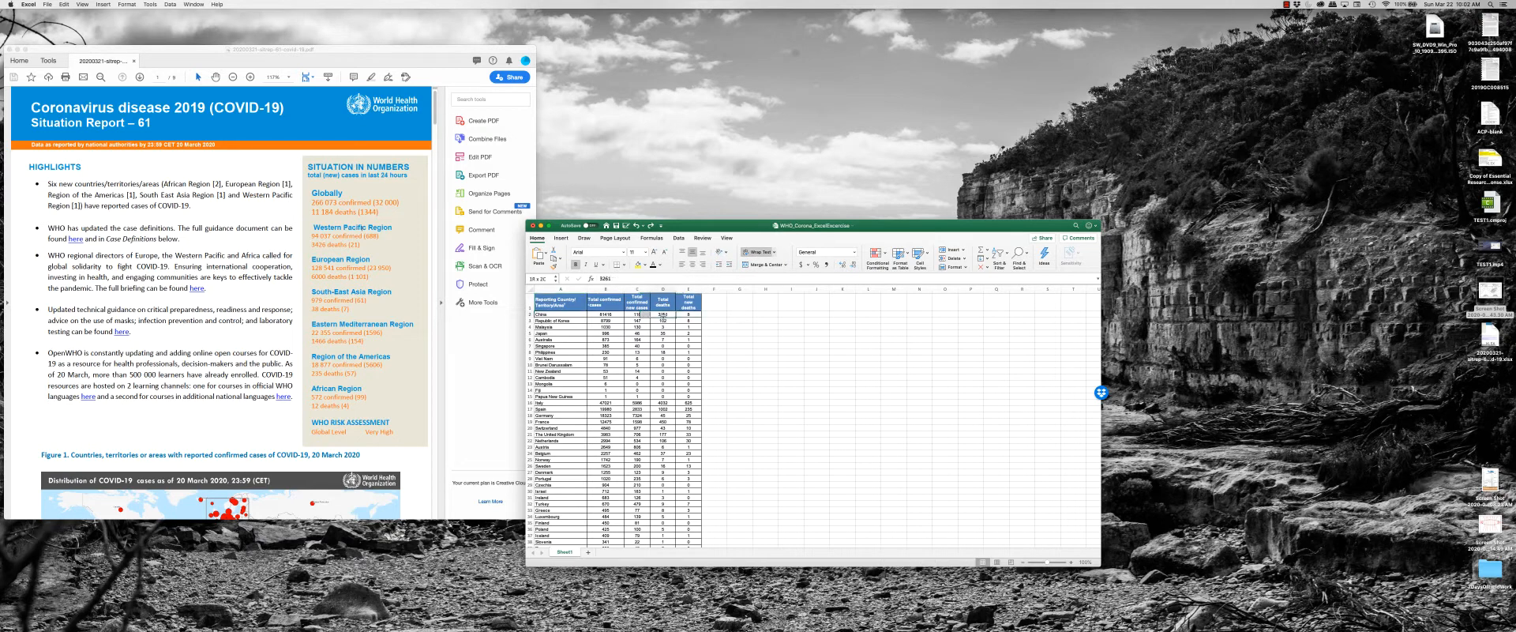
left_click(561, 306)
left_click_drag(560, 305, 688, 522)
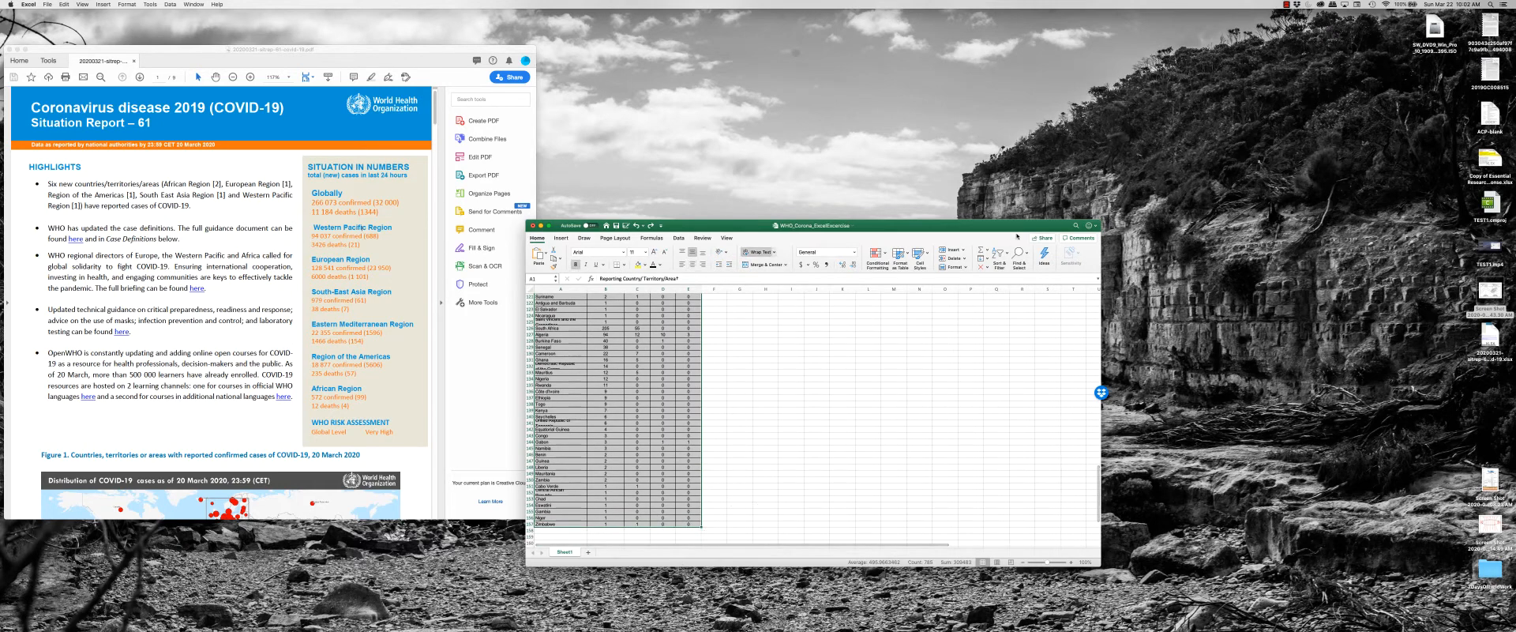
Custom-sort the selected table by the total deaths values in Column D from Largest to Smallest.
left_click(999, 254)
left_click(1020, 284)
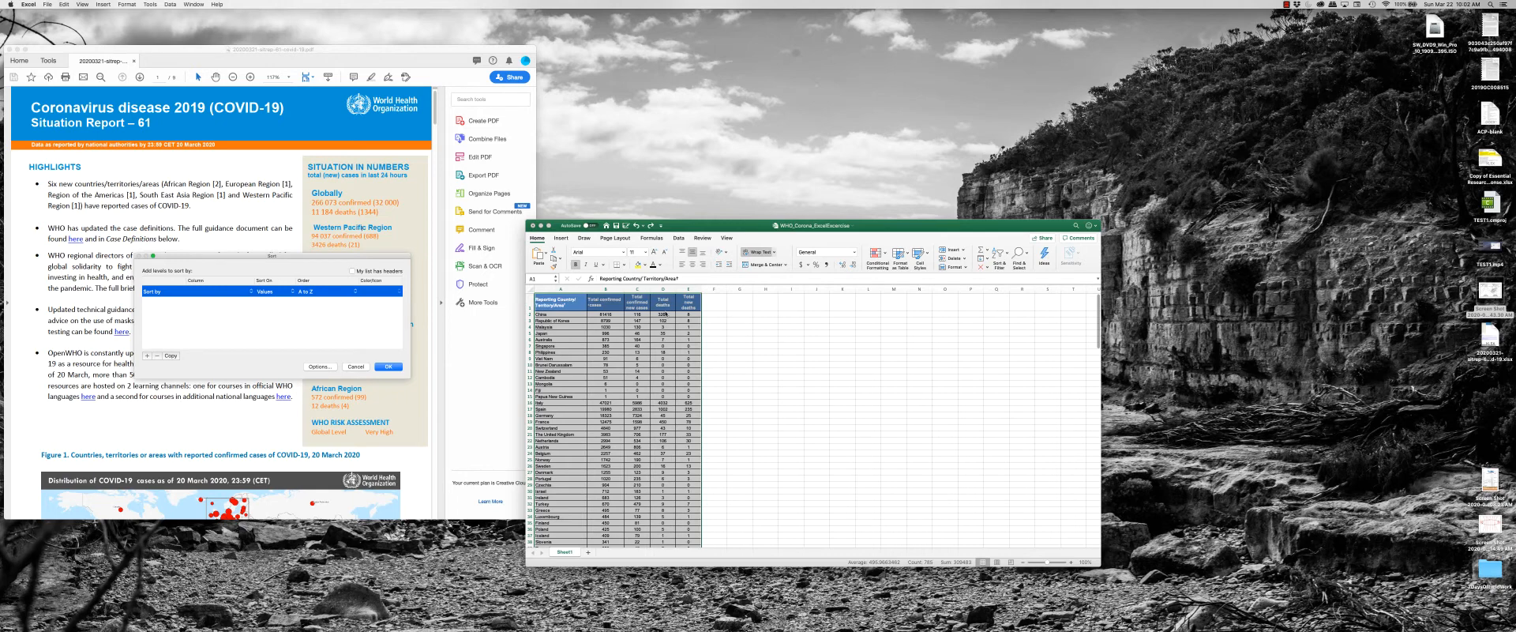
left_click(242, 291)
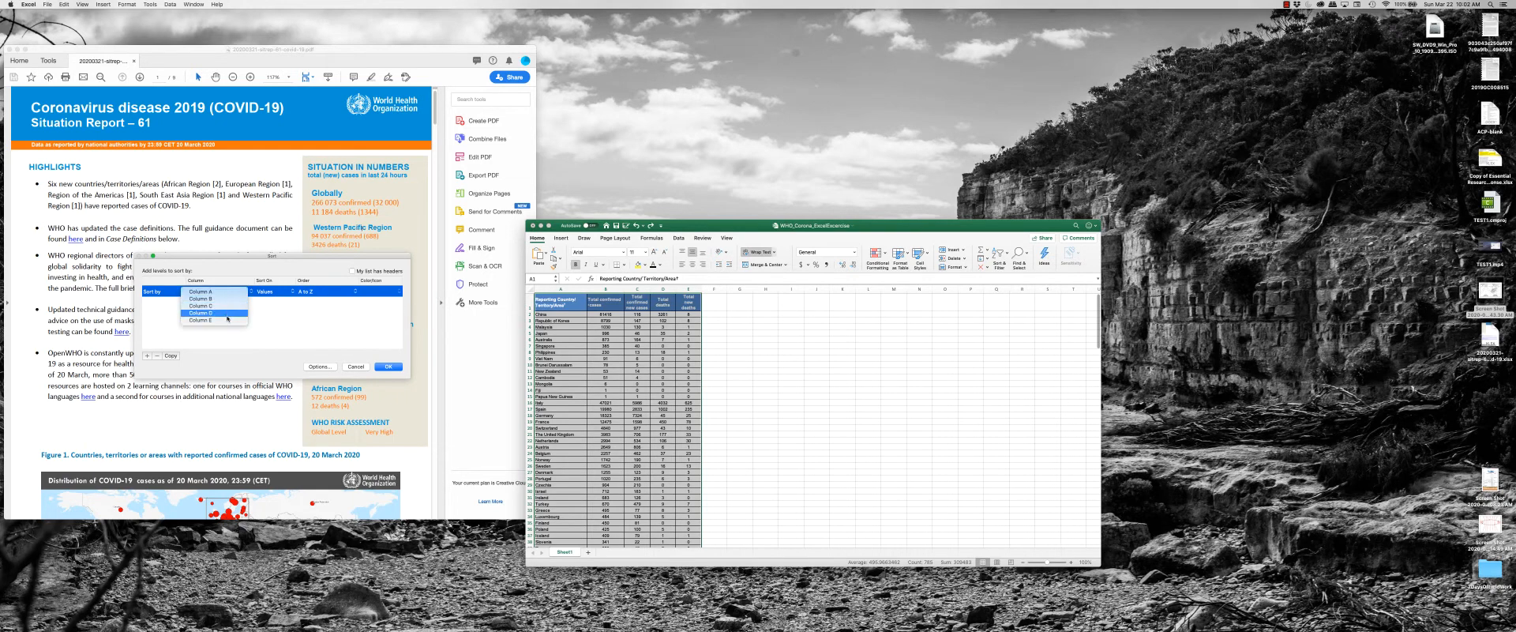
left_click(213, 316)
left_click(342, 291)
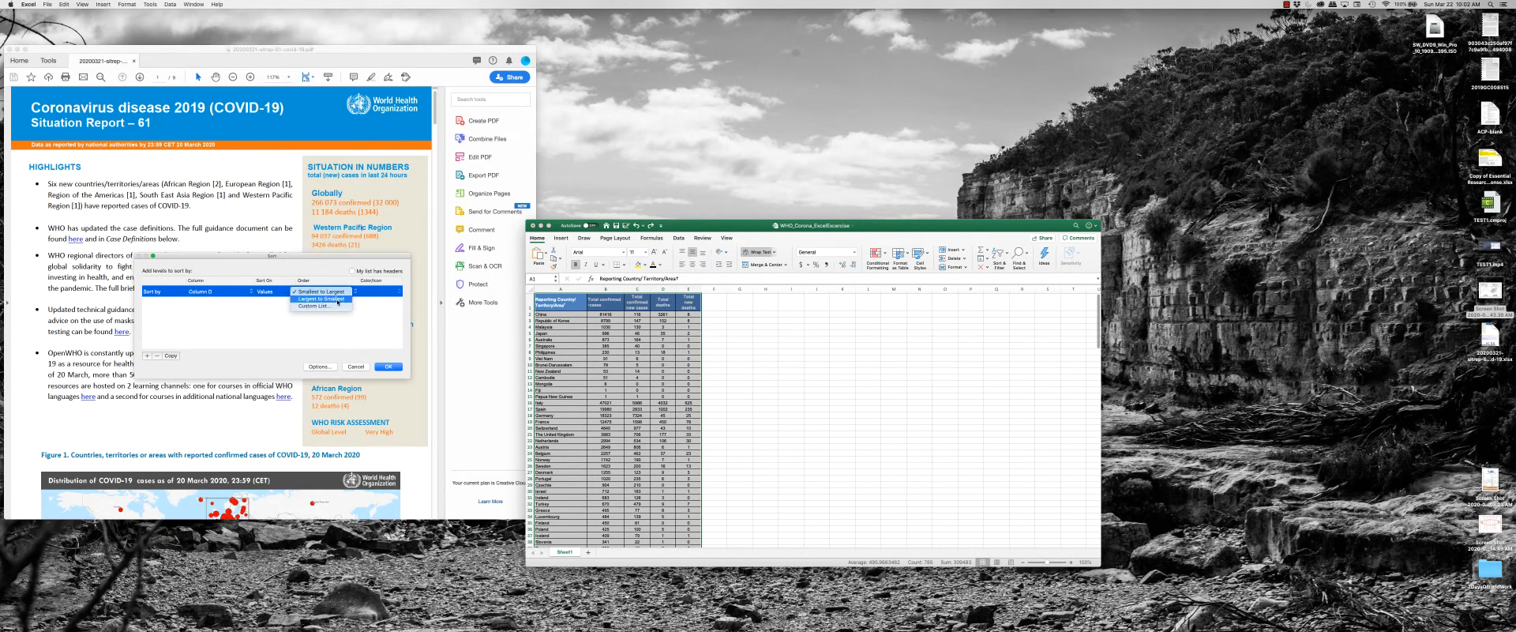
left_click(327, 303)
left_click(390, 367)
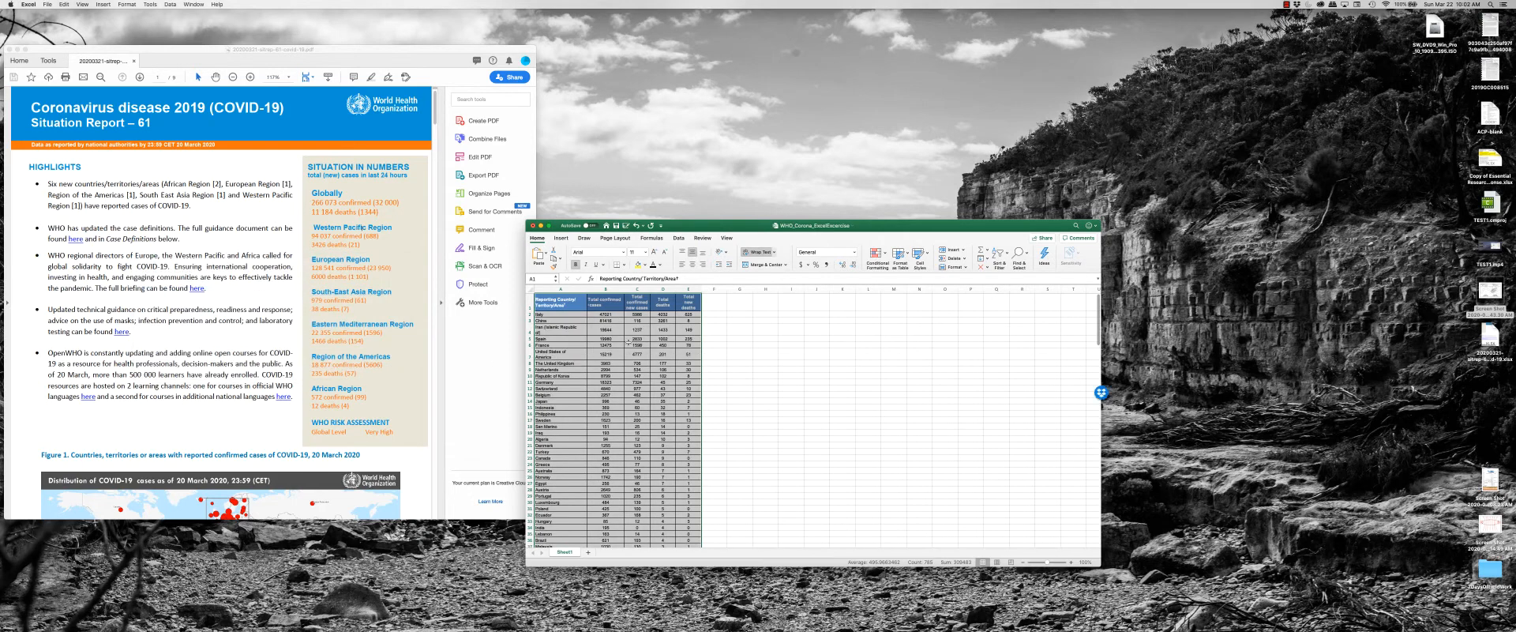
Examine the first rows of the sorted table, comparing the countries' case and death figures.
left_click(549, 332)
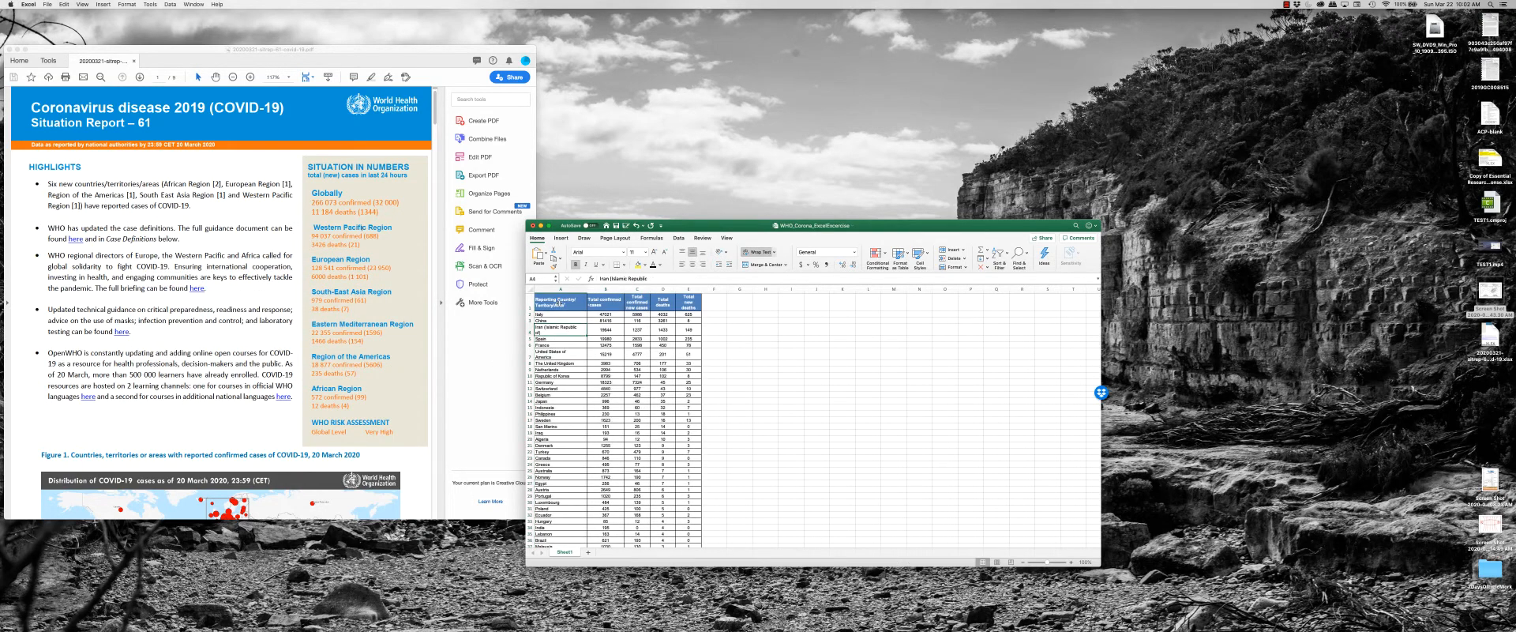
left_click_drag(559, 302, 687, 314)
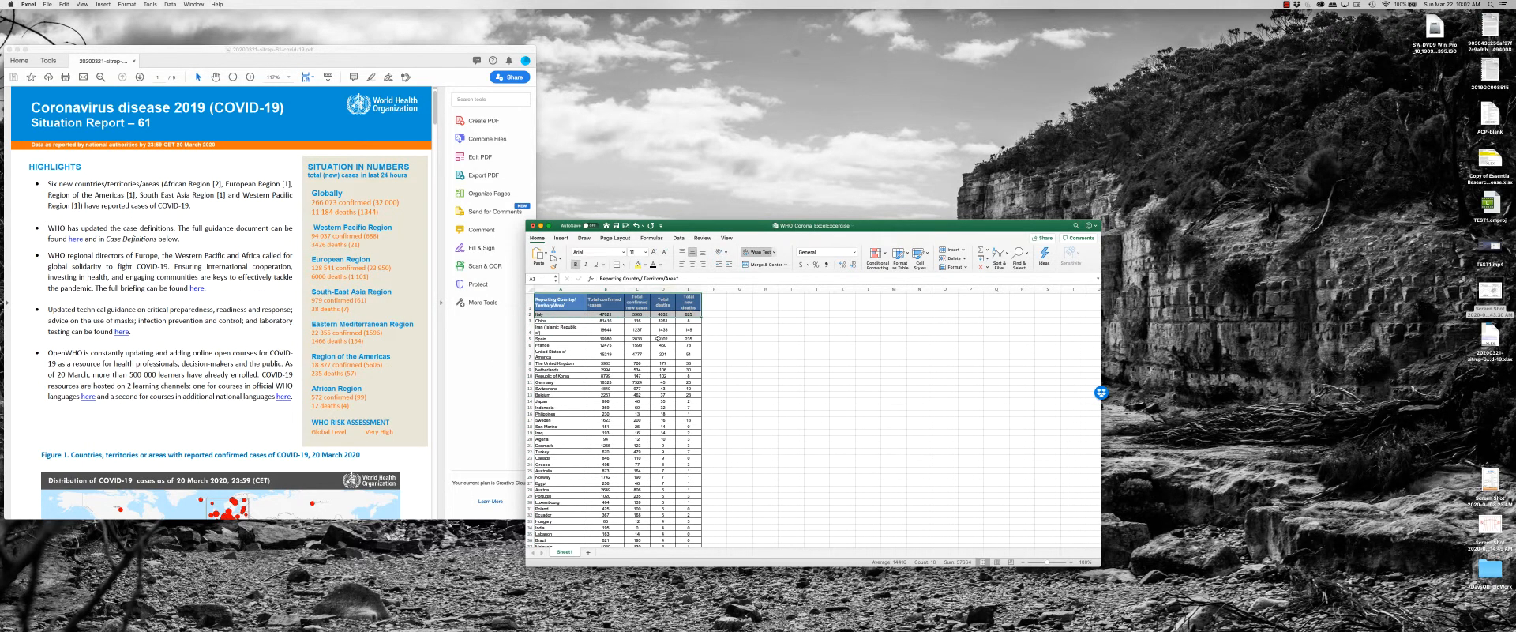
left_click(619, 340)
left_click_drag(560, 302, 665, 321)
left_click(548, 308)
double_click(543, 314)
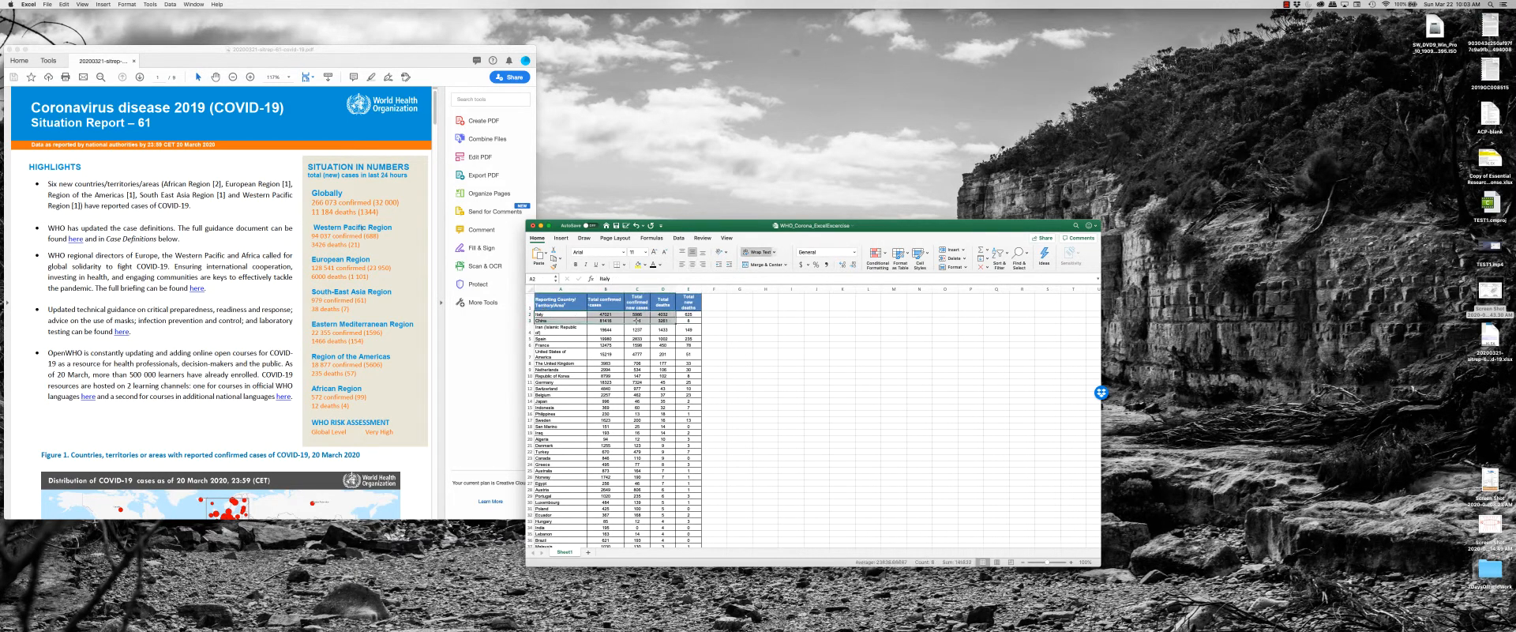
left_click(662, 325)
left_click_drag(551, 315, 700, 364)
left_click(710, 368)
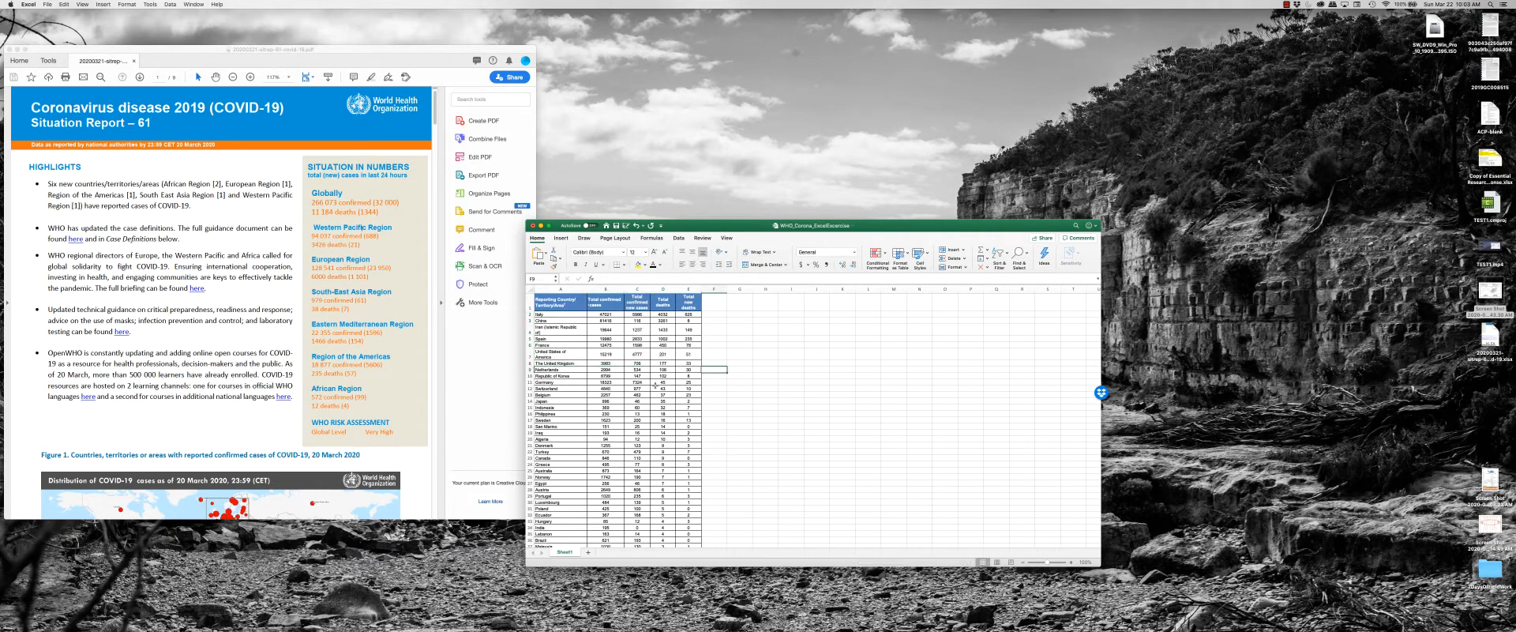
scroll(599, 380, "down", 1)
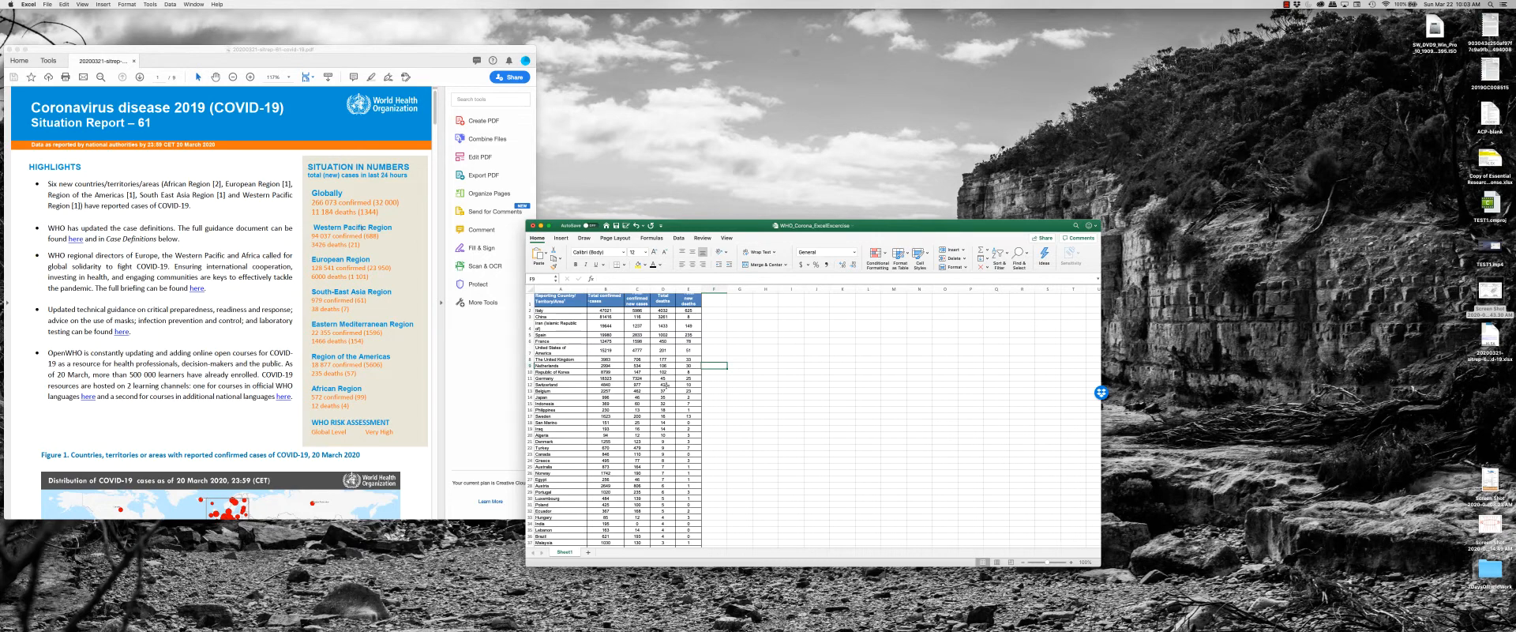
left_click(667, 378)
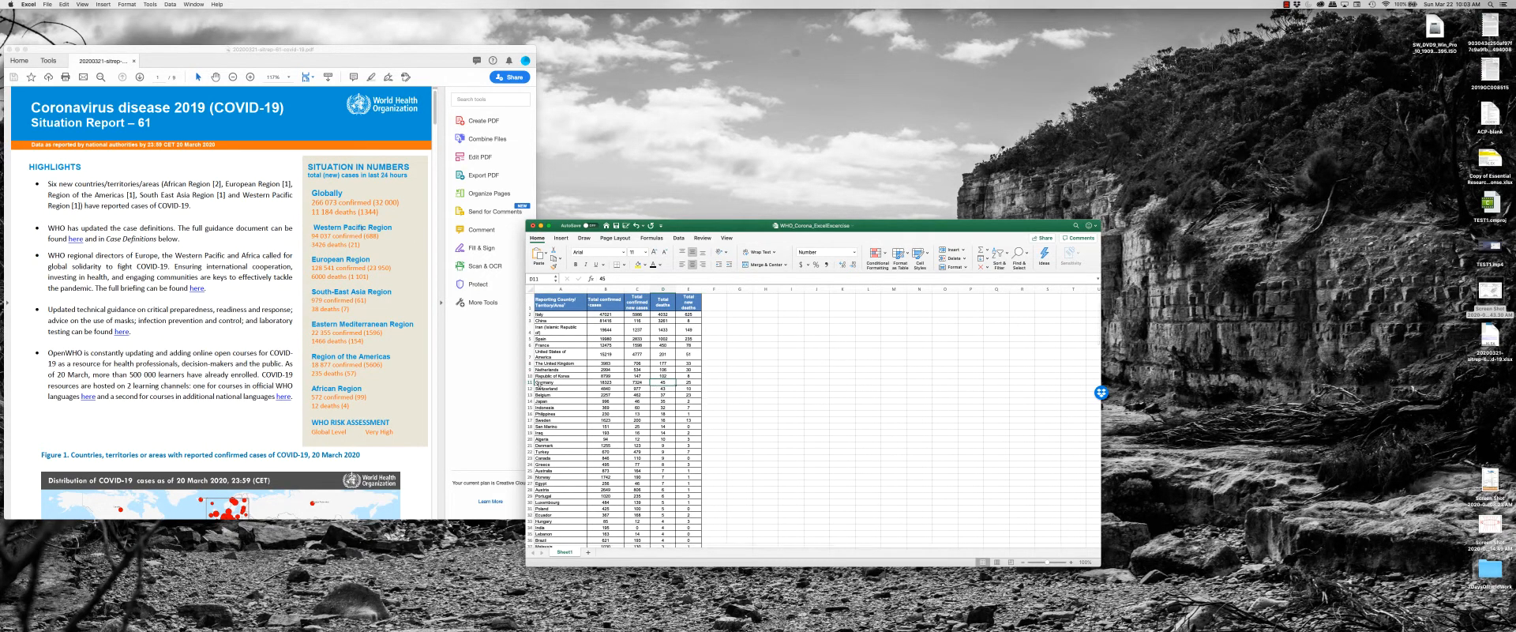
Select all entire rows from Germany in row 11 down to the last country row.
left_click(530, 381)
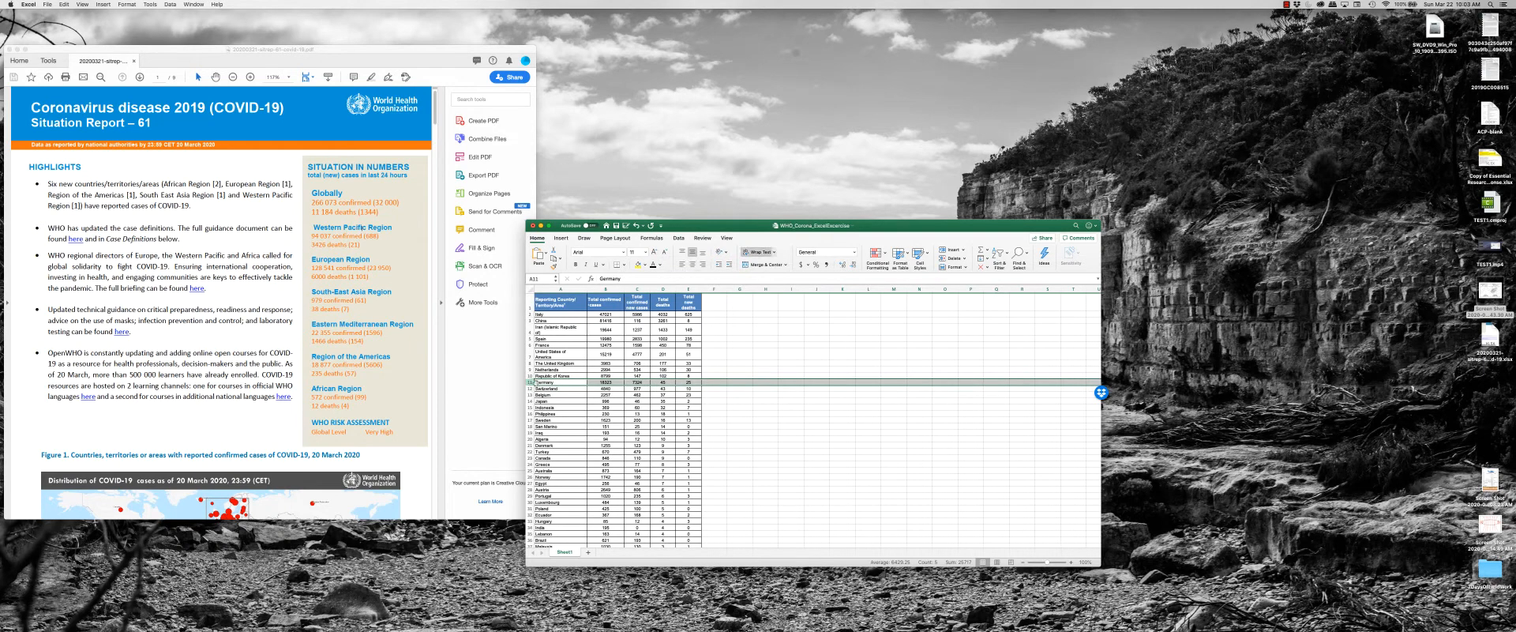
scroll(604, 394, "down", 20)
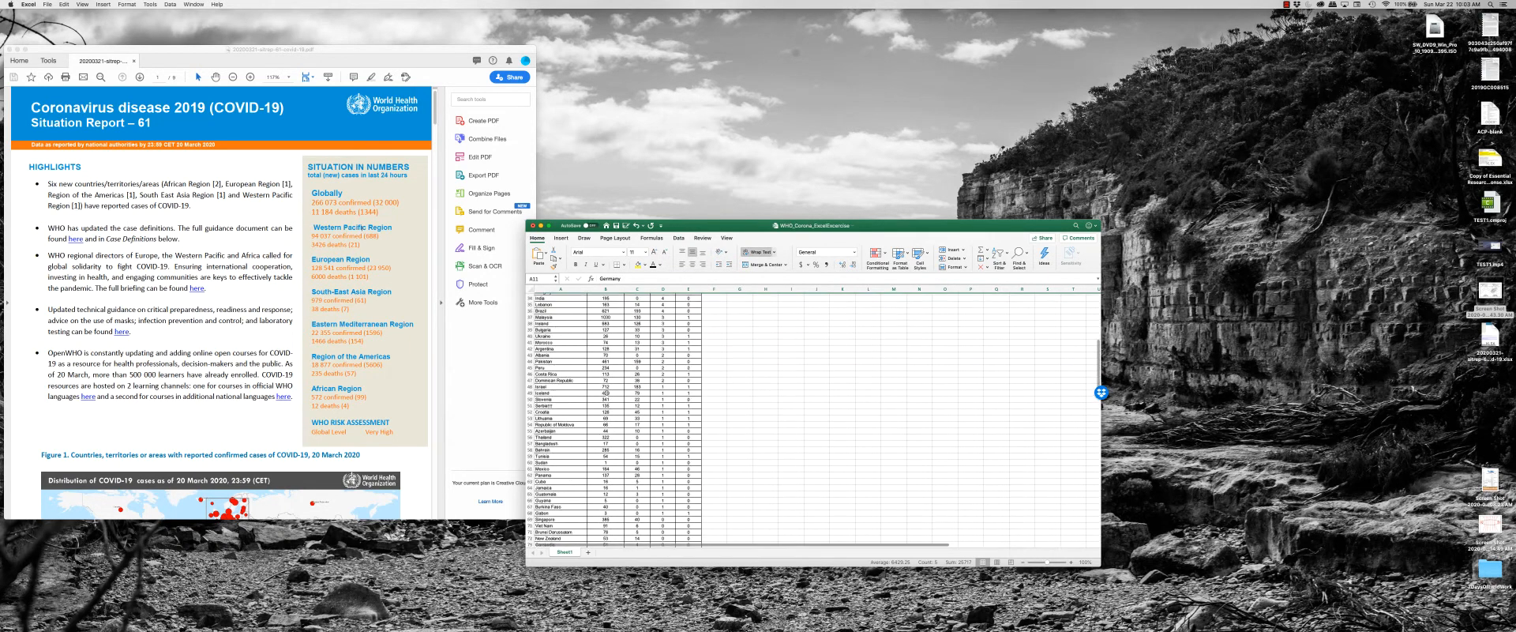
scroll(594, 409, "down", 5)
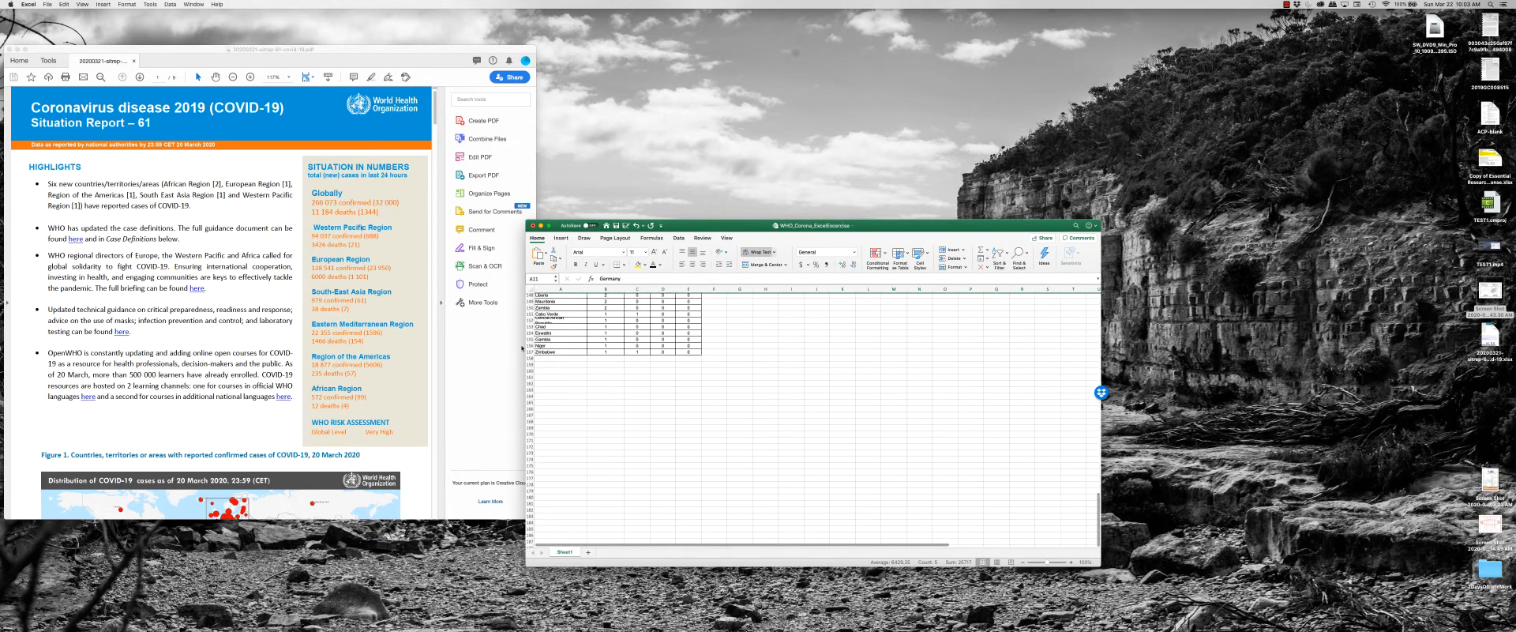
left_click(530, 352, "shift")
Clear the contents of the selected rows and undo the clearing.
scroll(672, 371, "up", 15)
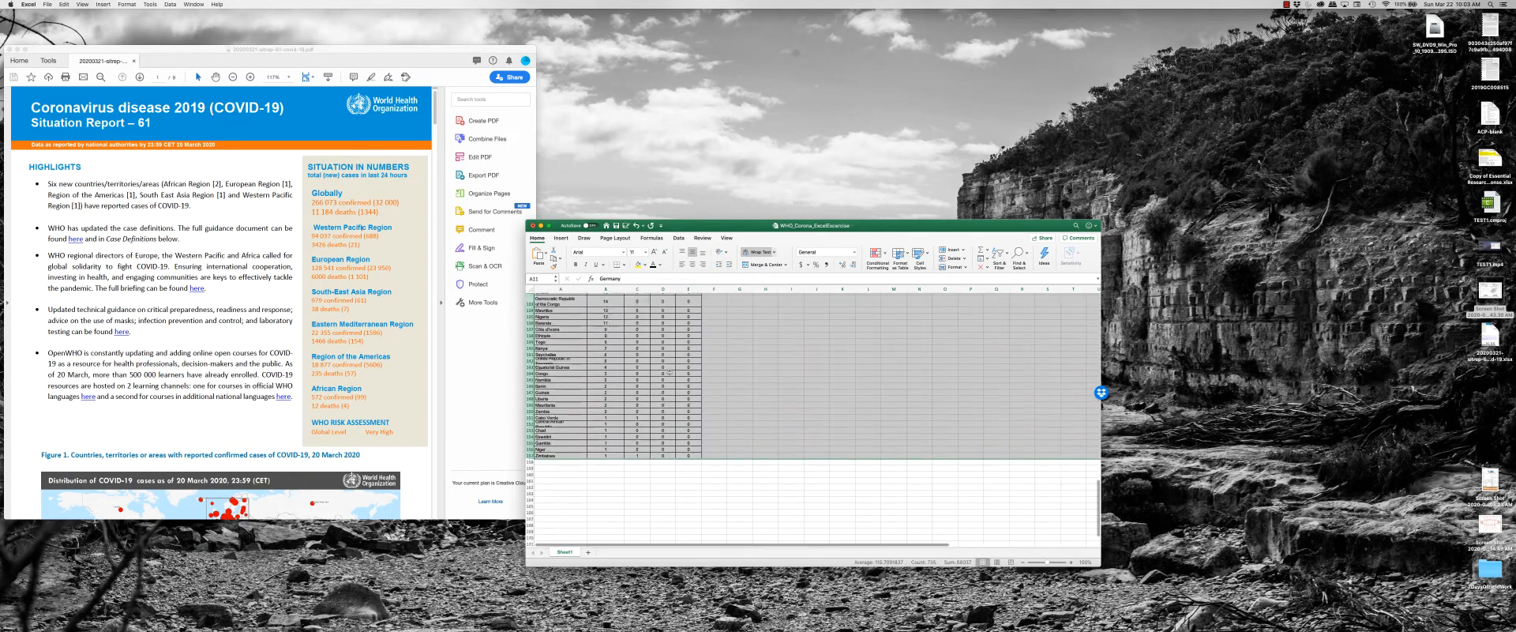
scroll(672, 370, "up", 20)
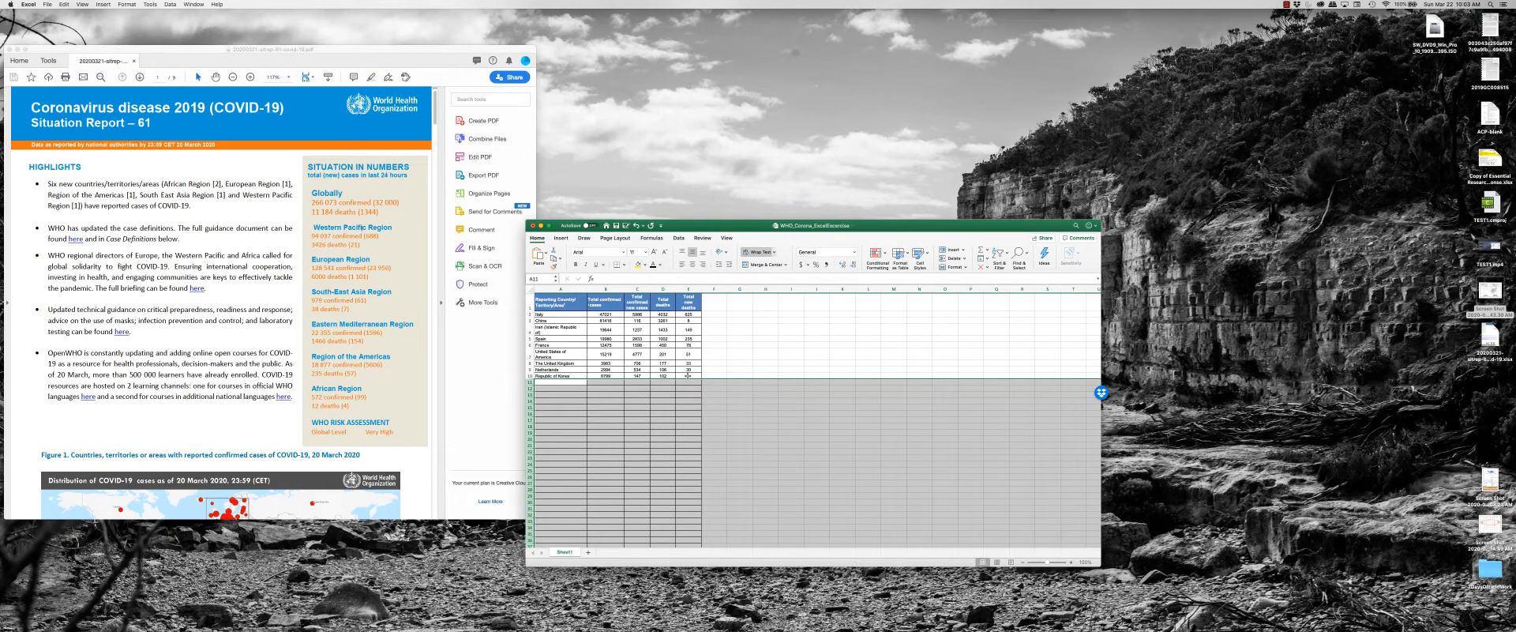
key("super+z")
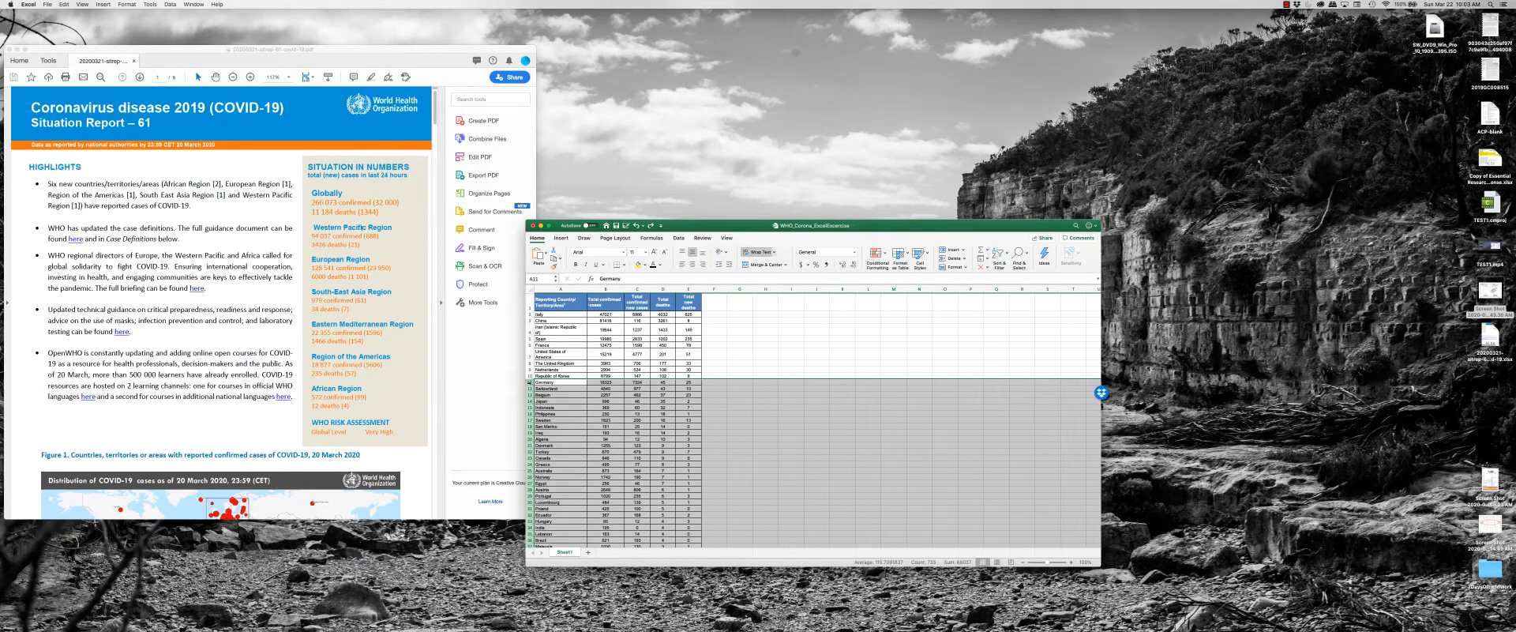
Delete the selected country rows from Germany down, check the remaining countries, and undo the deletion and the preceding sort.
key("Delete")
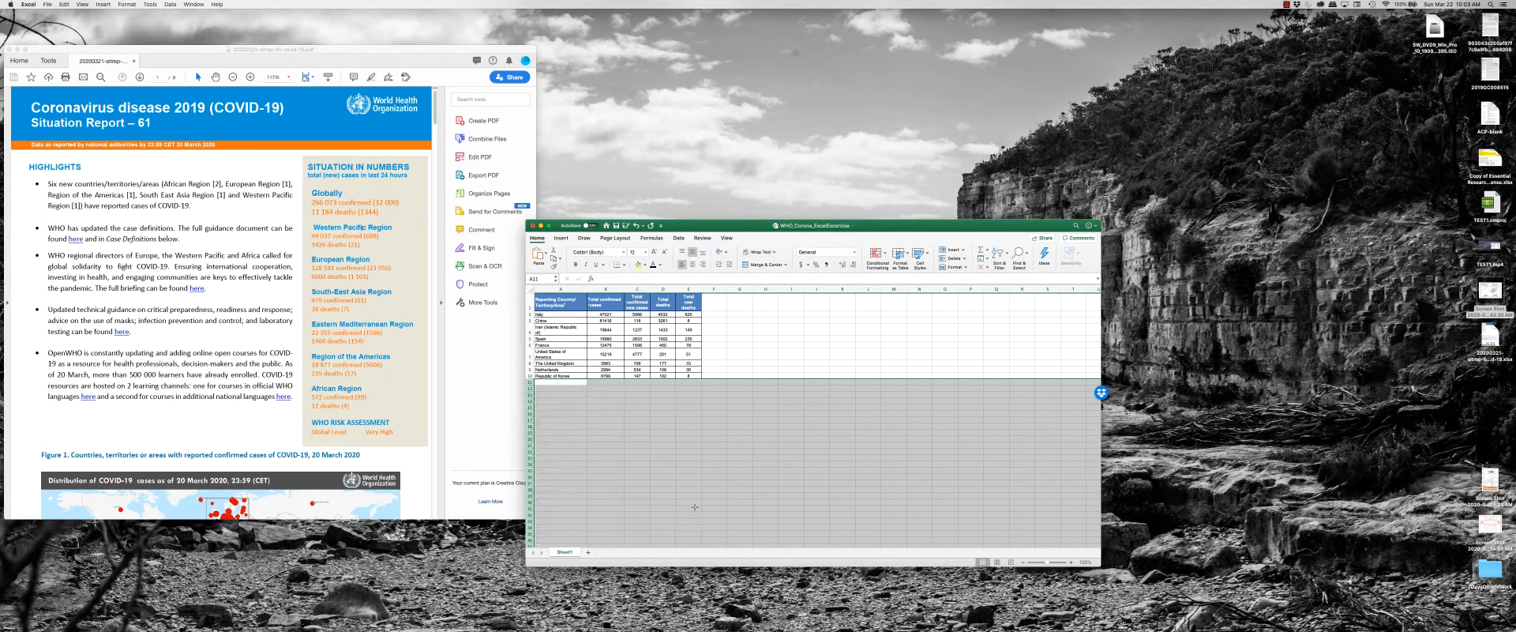
left_click(684, 421)
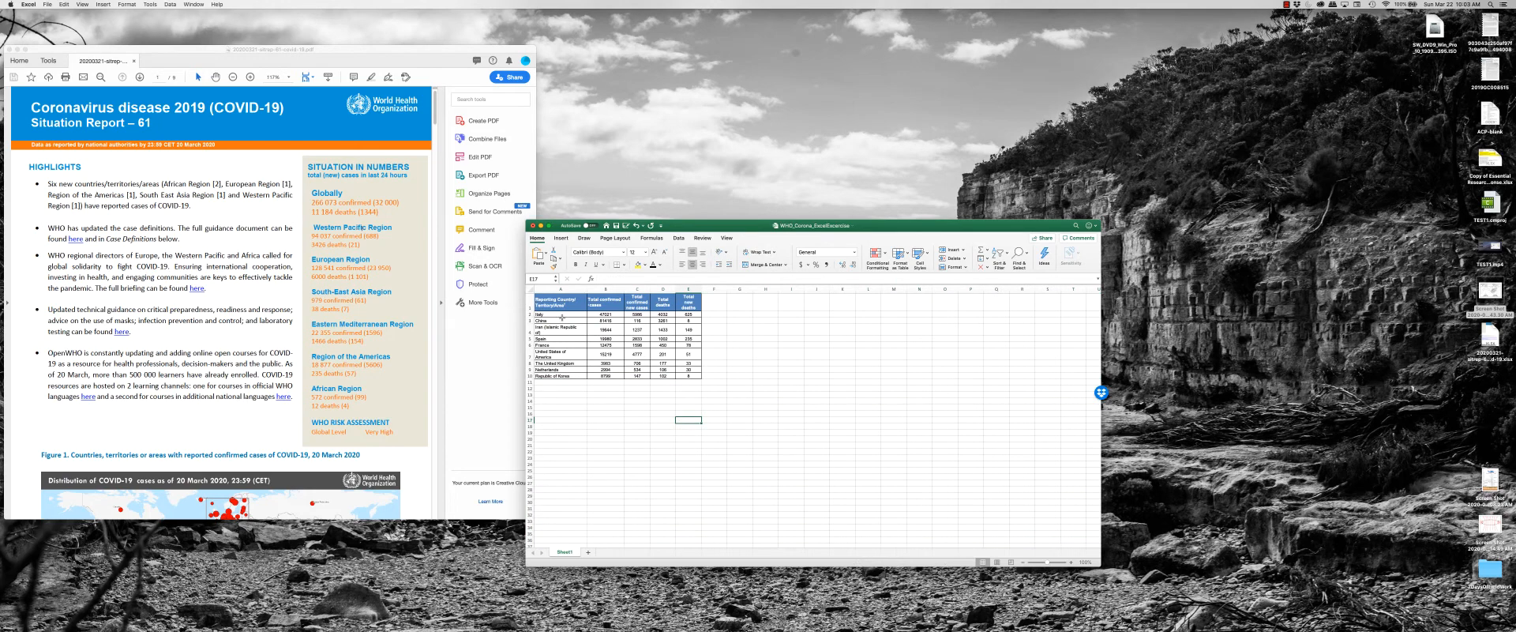
left_click(557, 364)
left_click_drag(557, 376, 679, 314)
left_click(735, 343)
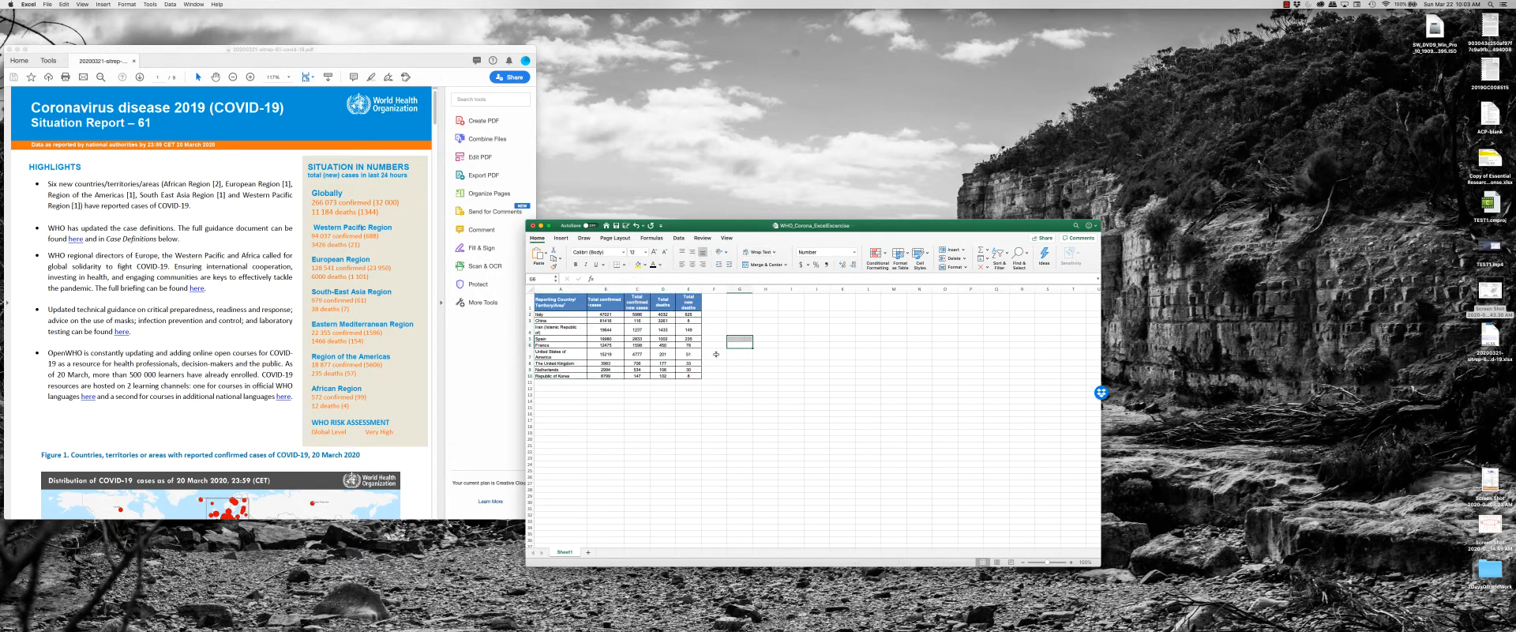
left_click(665, 346)
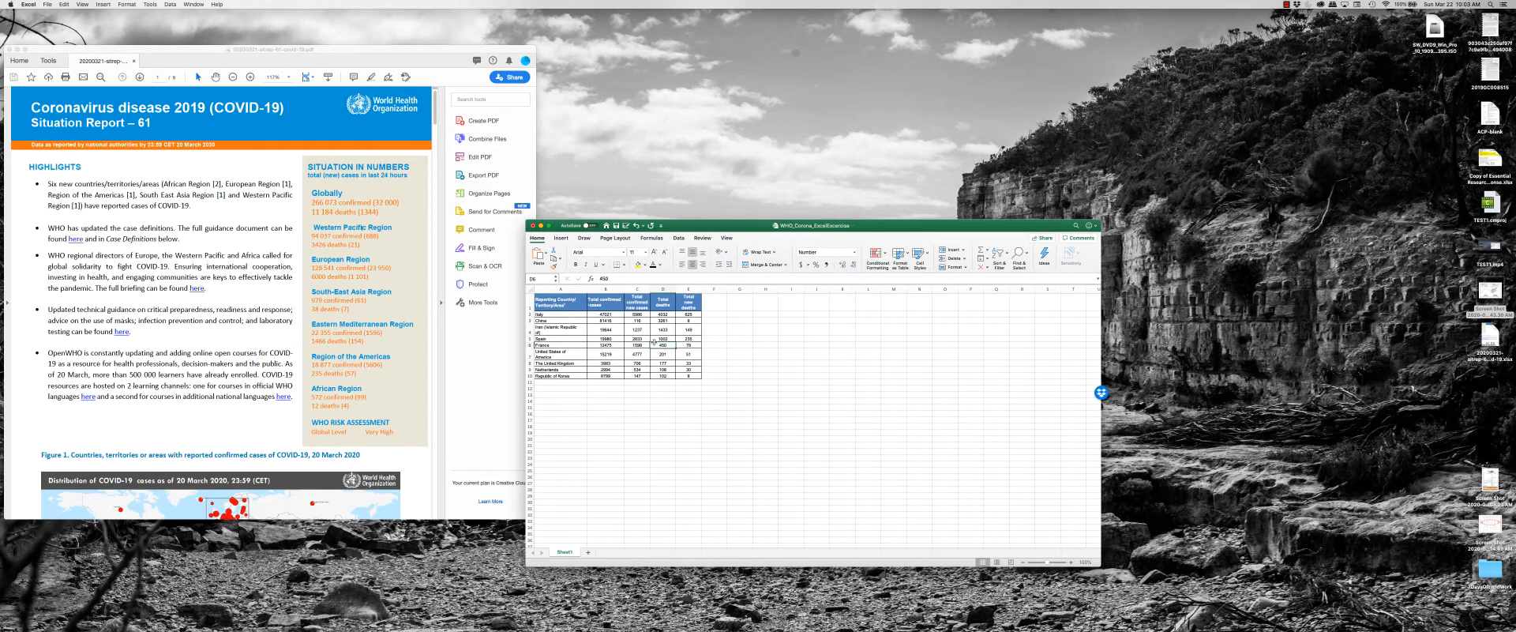
key("super+z")
key("super+z")
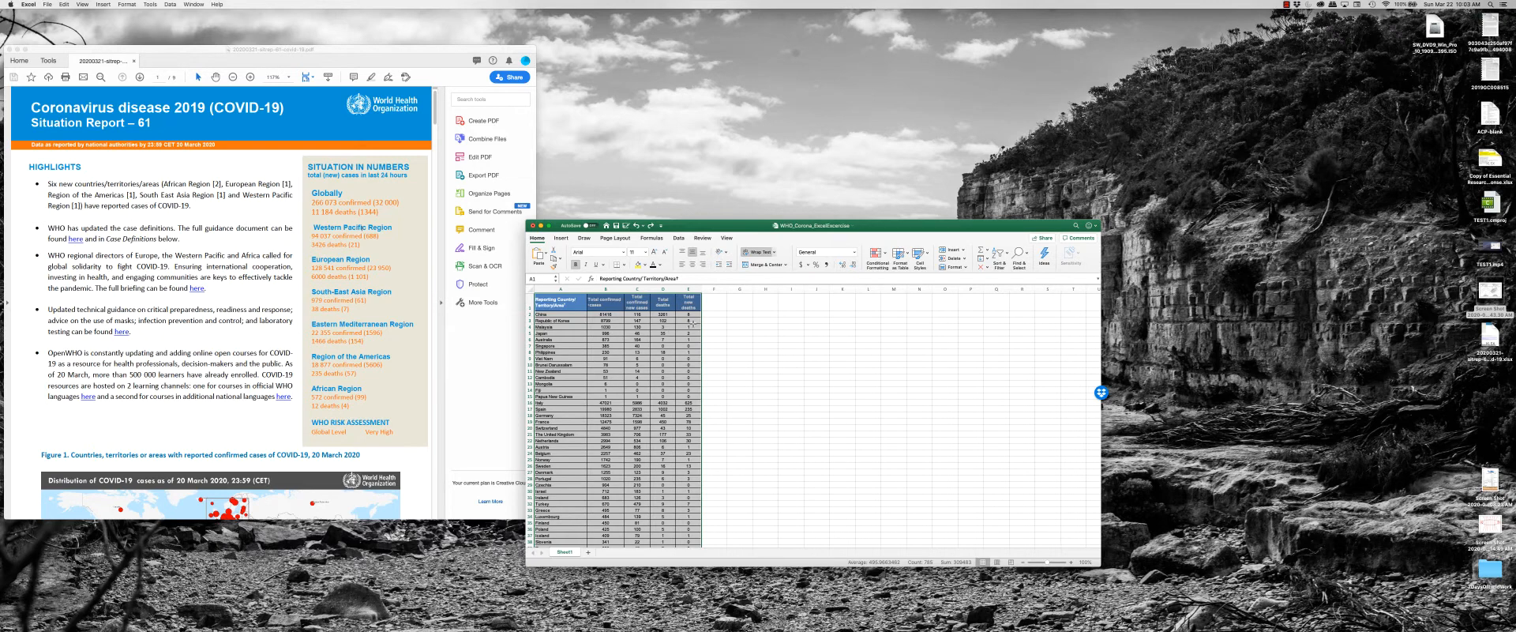
Custom-sort the selected table by Column D, keeping the default sort order.
left_click(995, 258)
left_click(997, 283)
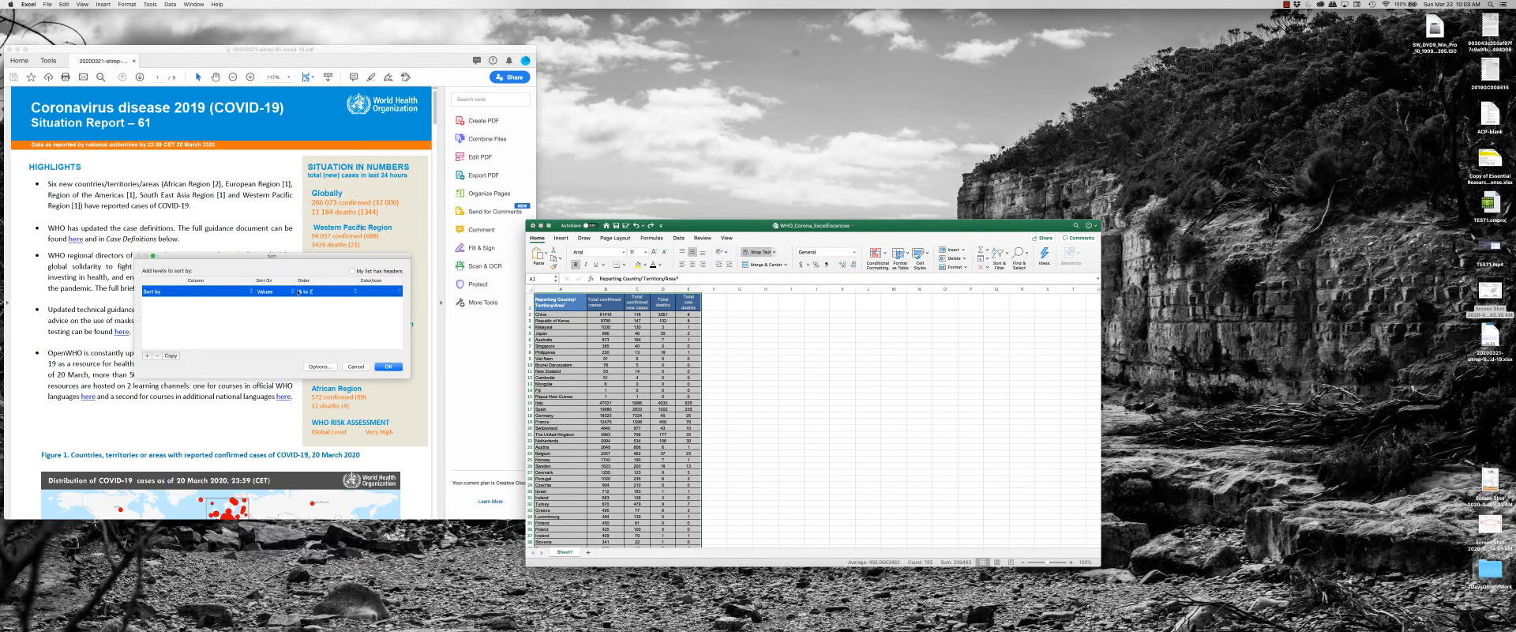
left_click(207, 291)
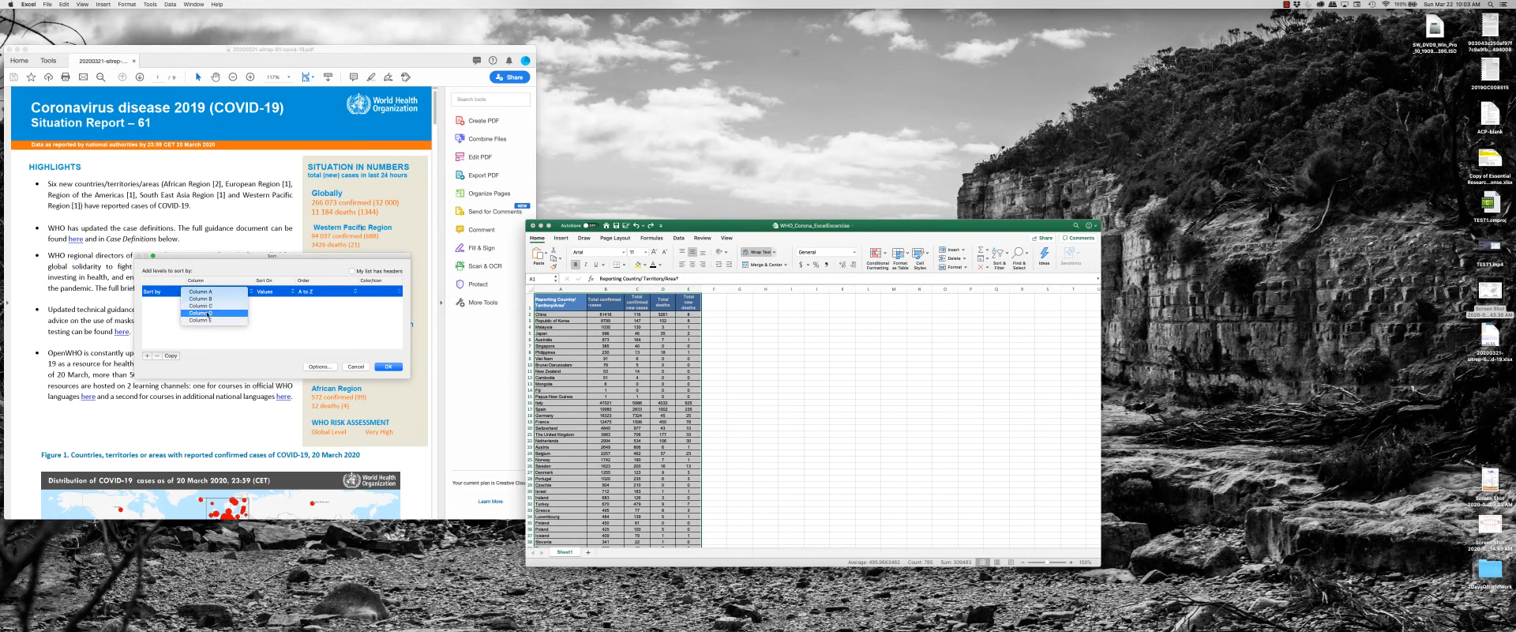
left_click(208, 312)
left_click(392, 368)
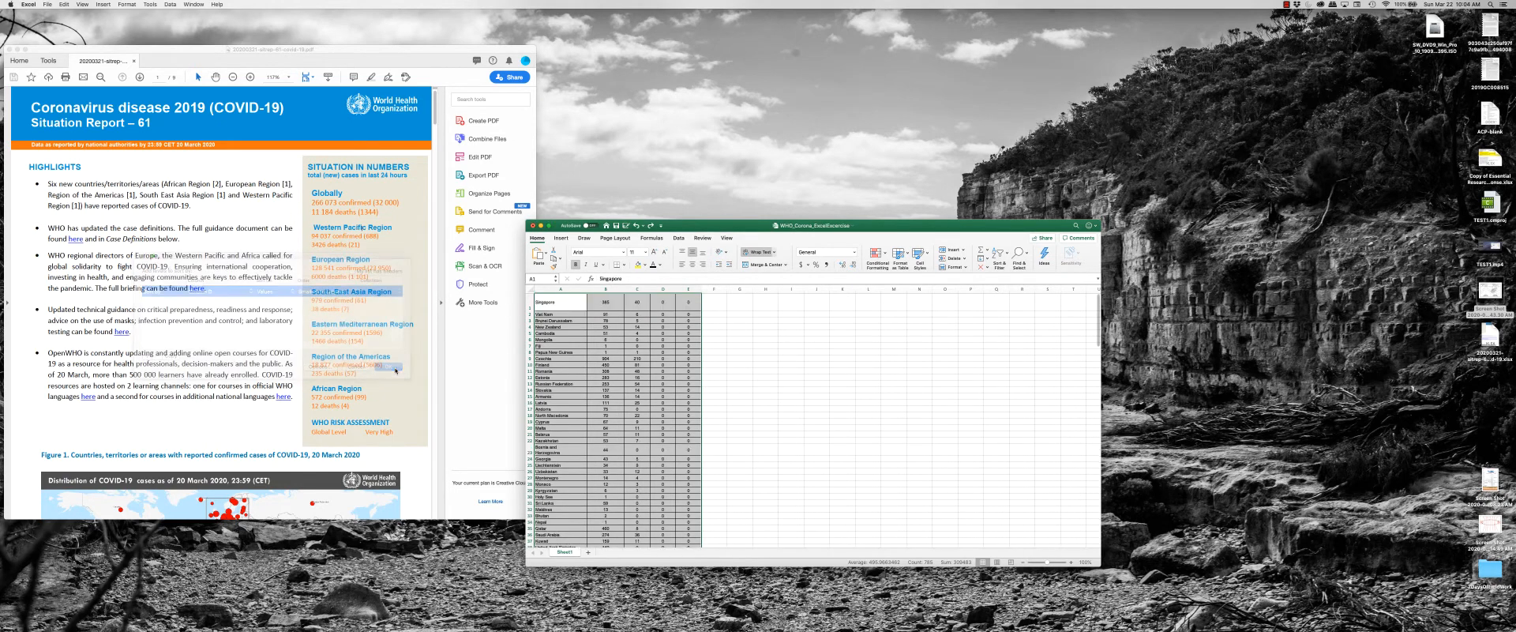
Look over the zero-death countries and delete all rows from Israel down to the header row at the table's end.
left_click(607, 358)
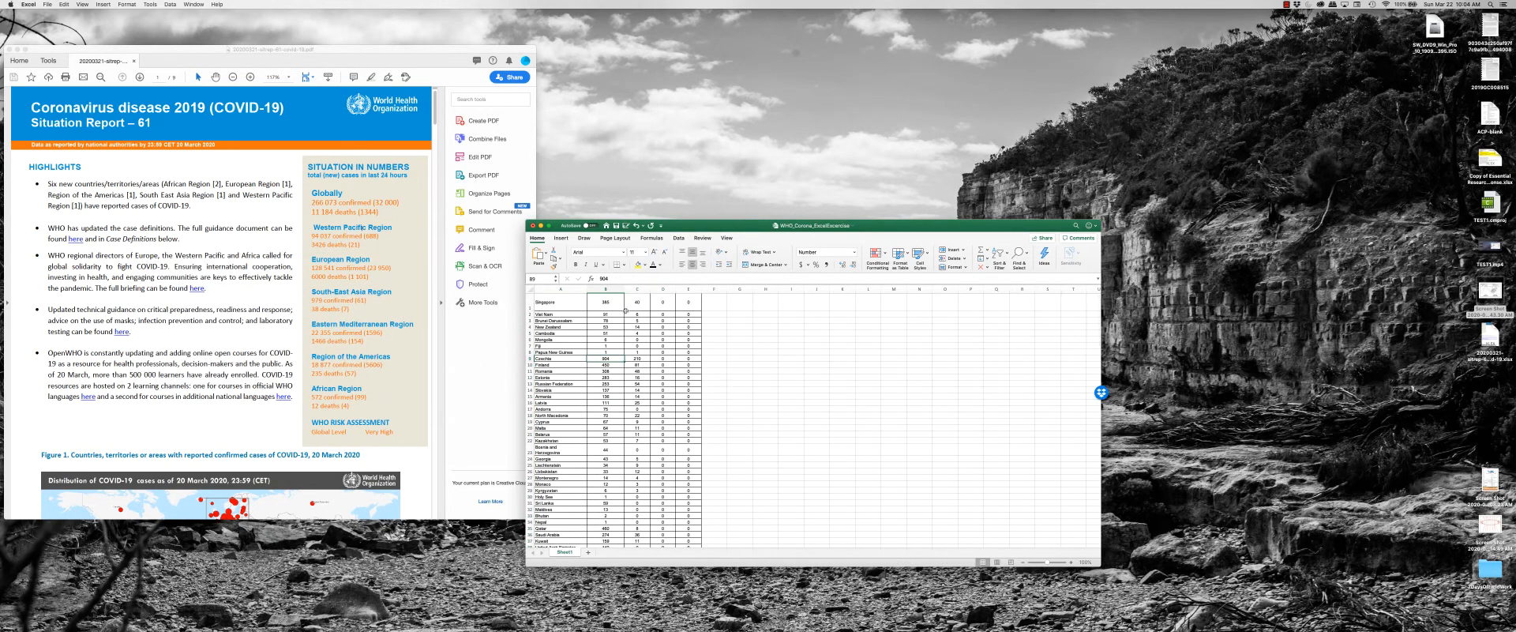
left_click_drag(681, 315, 681, 462)
scroll(672, 441, "down", 15)
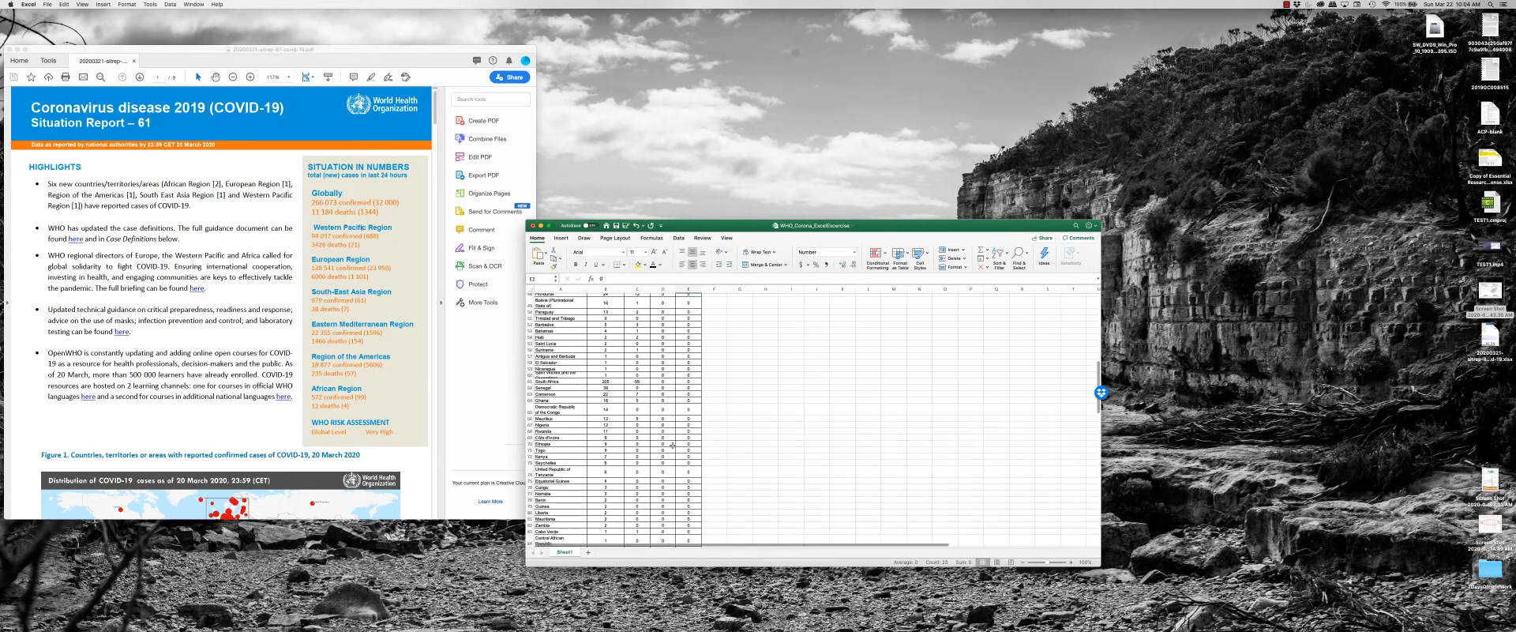
left_click(530, 379)
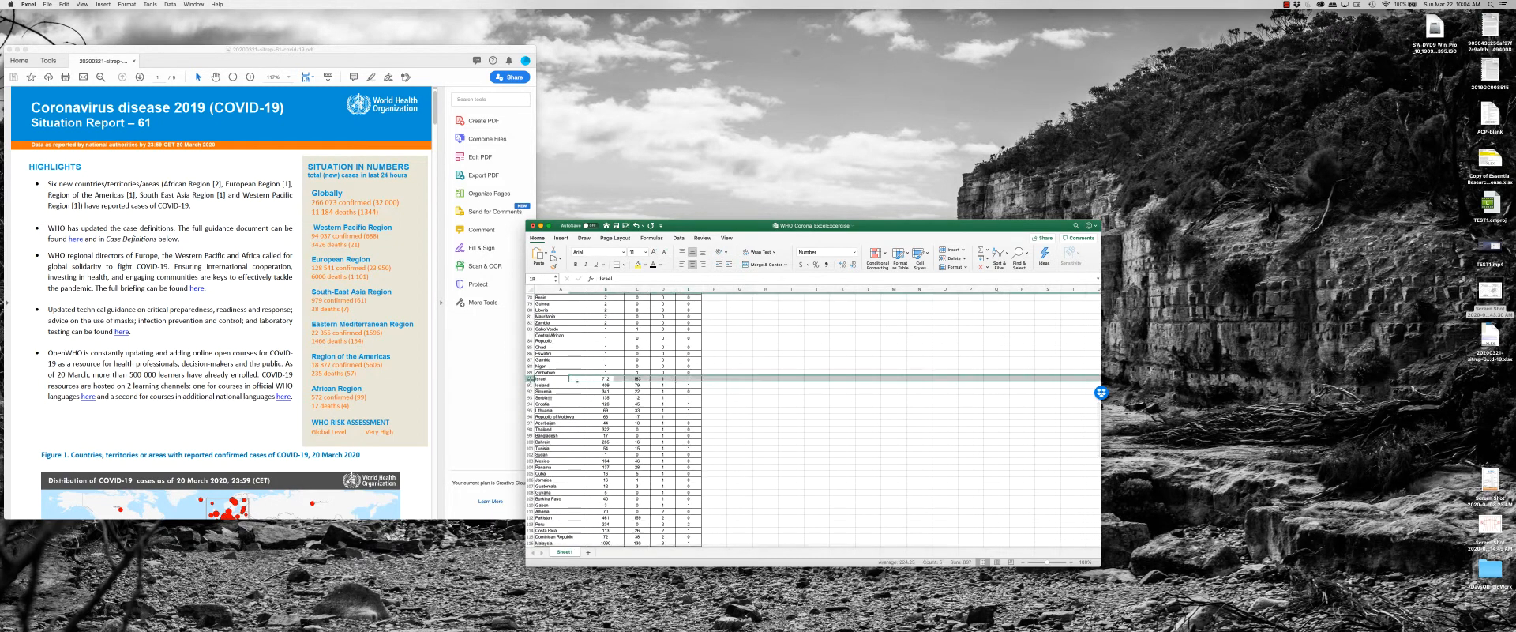
scroll(533, 388, "down", 15)
scroll(535, 390, "down", 6)
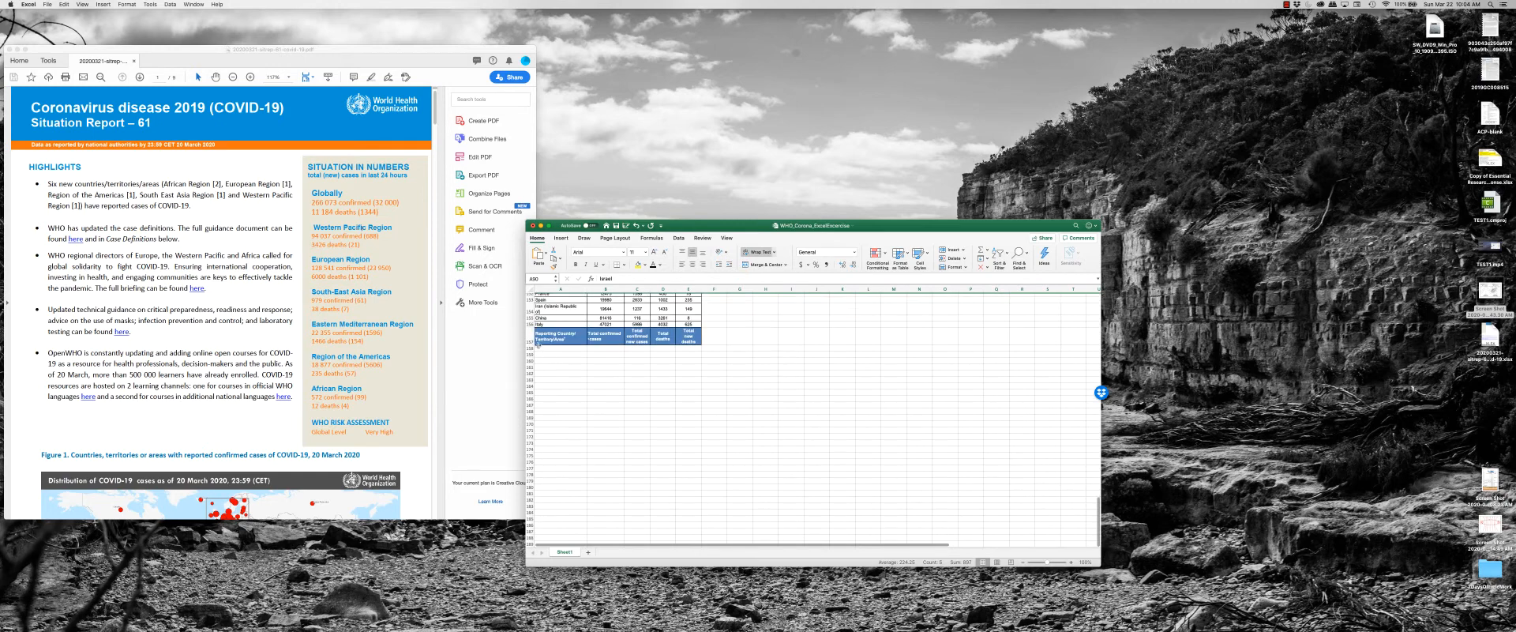
left_click(531, 337, "shift")
right_click(532, 336)
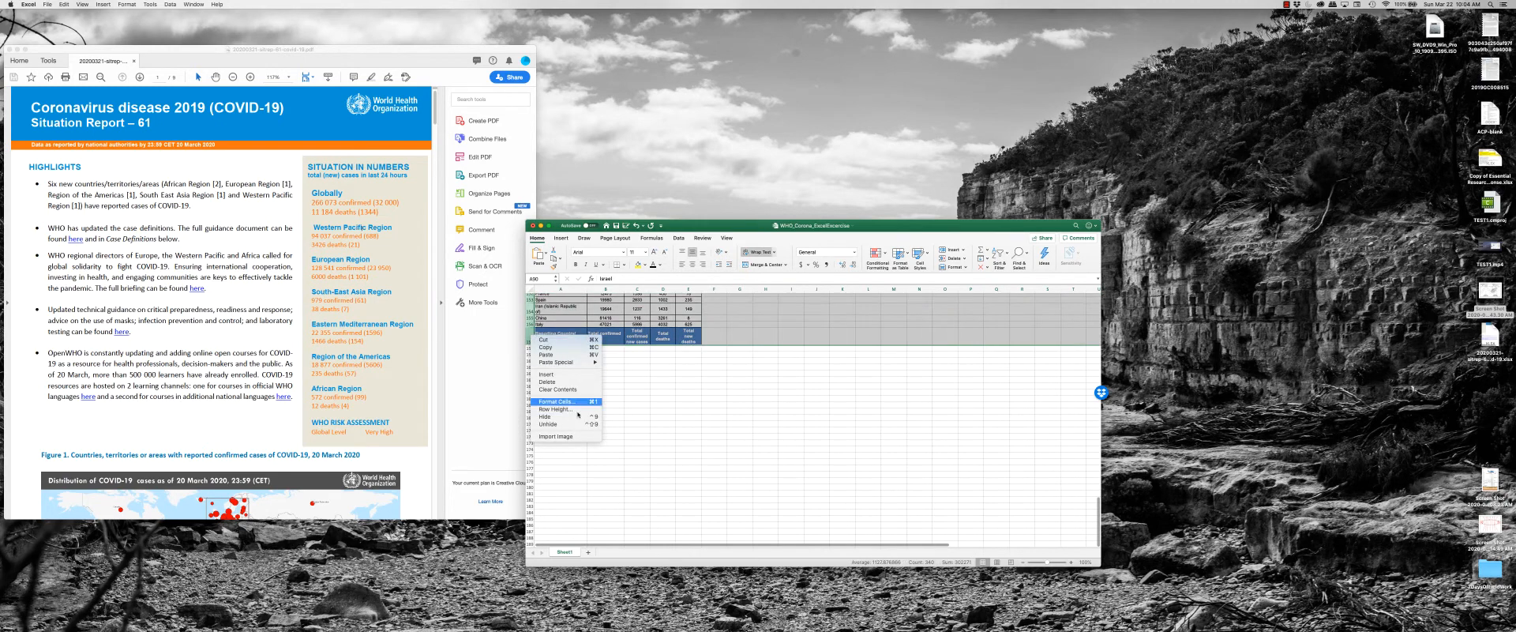
left_click(572, 382)
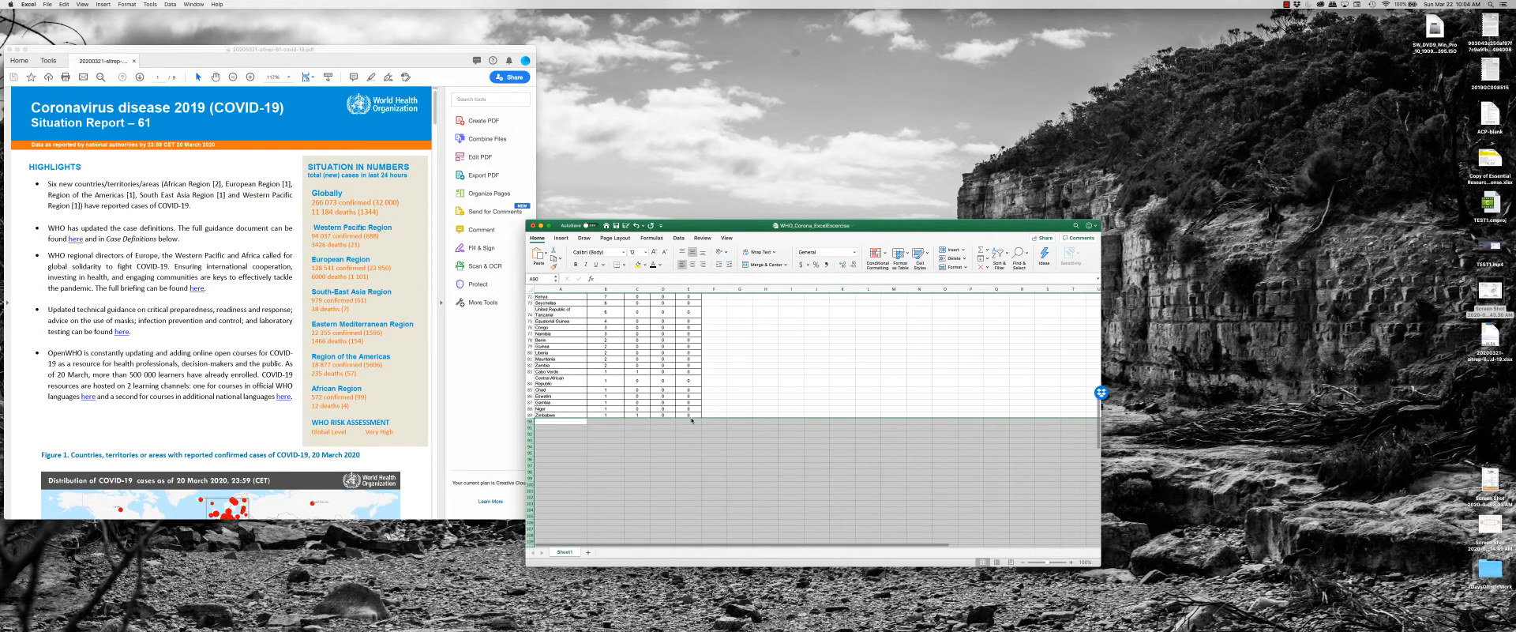
Undo the row deletion and the sort by Column D.
key("super+z")
key("super+z")
key("super+z")
scroll(655, 416, "up", 15)
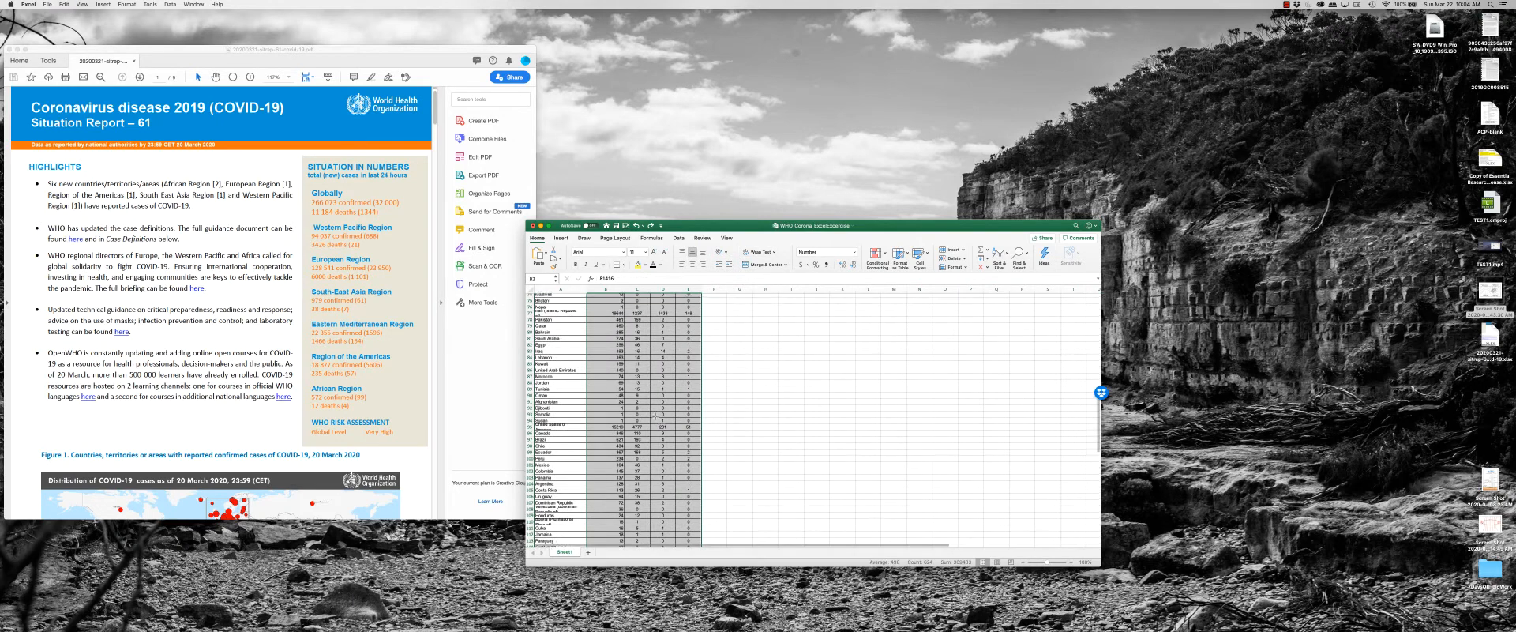
Select the whole table from the Reporting Country/Territory header down to the new deaths value for Zimbabwe.
left_click(581, 326)
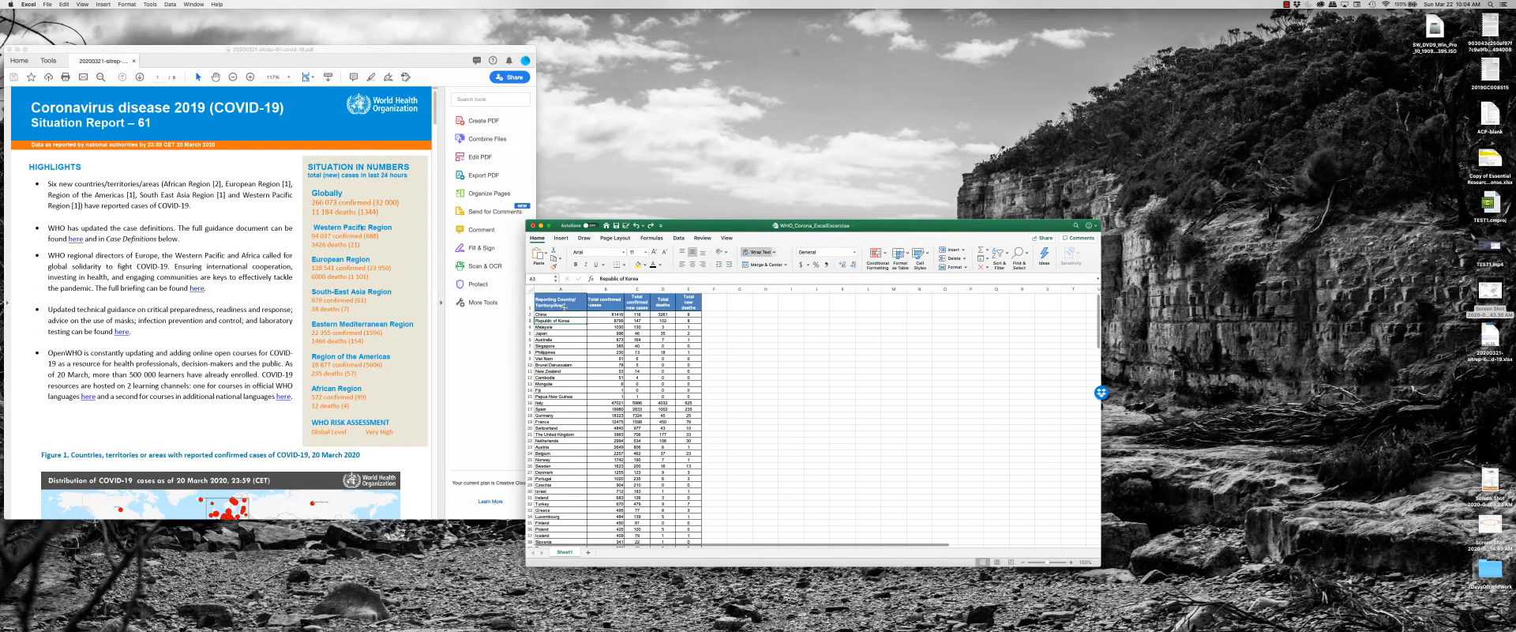
left_click(570, 302)
scroll(606, 350, "down", 6)
scroll(607, 350, "down", 20)
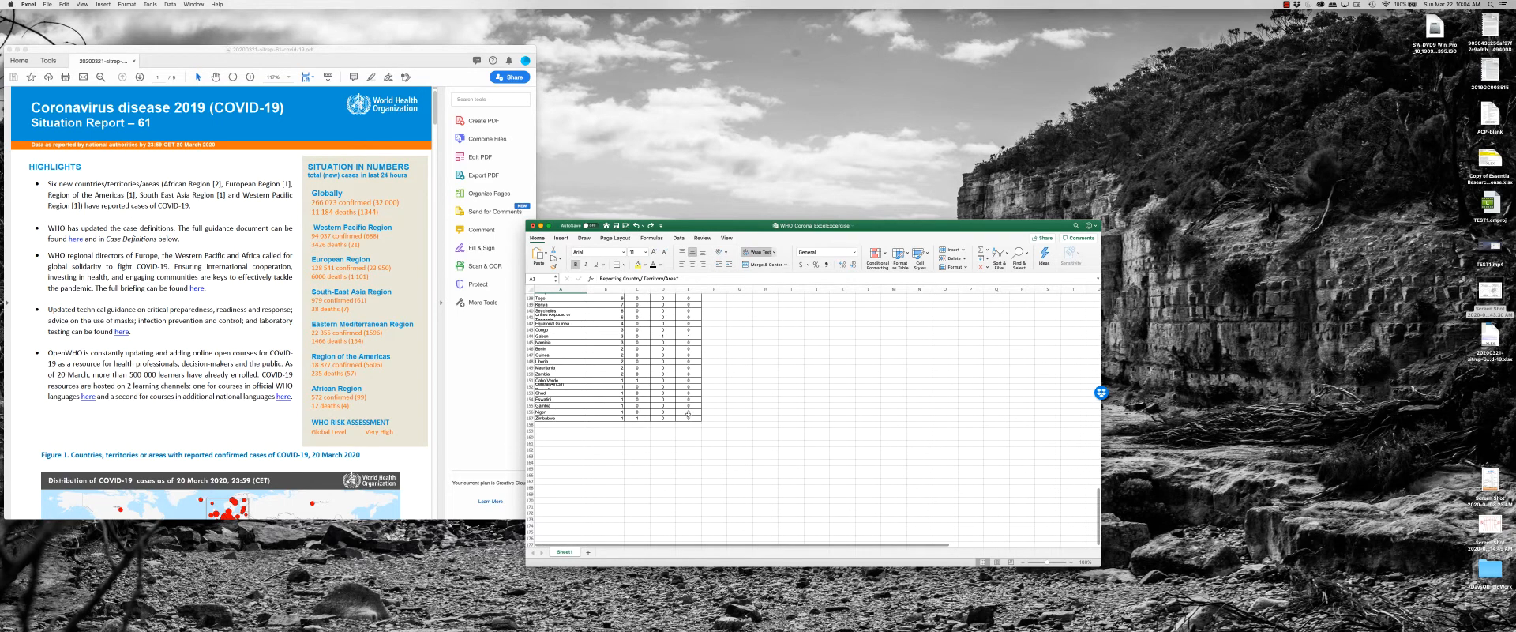
scroll(688, 414, "up", 6)
scroll(714, 477, "down", 2)
left_click(689, 506, "shift")
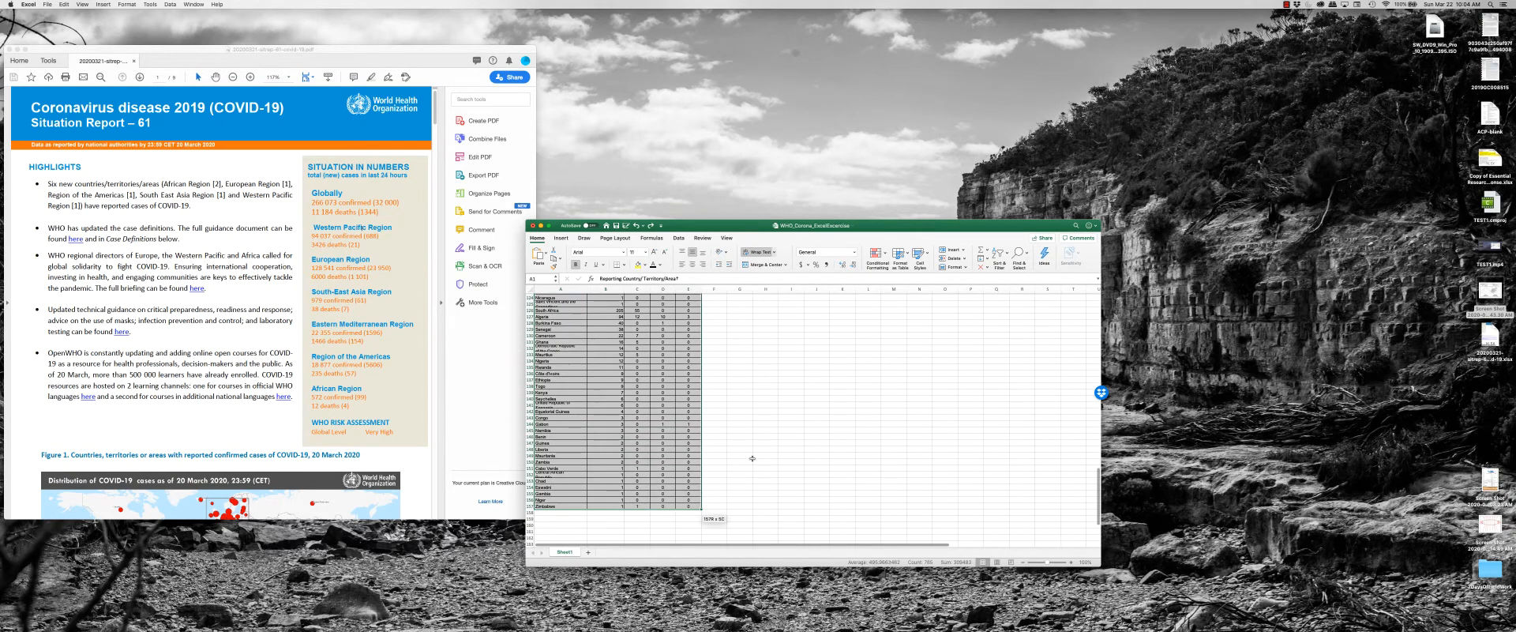
Custom-sort the selected table by the new deaths values in Column E from Largest to Smallest.
left_click(1000, 252)
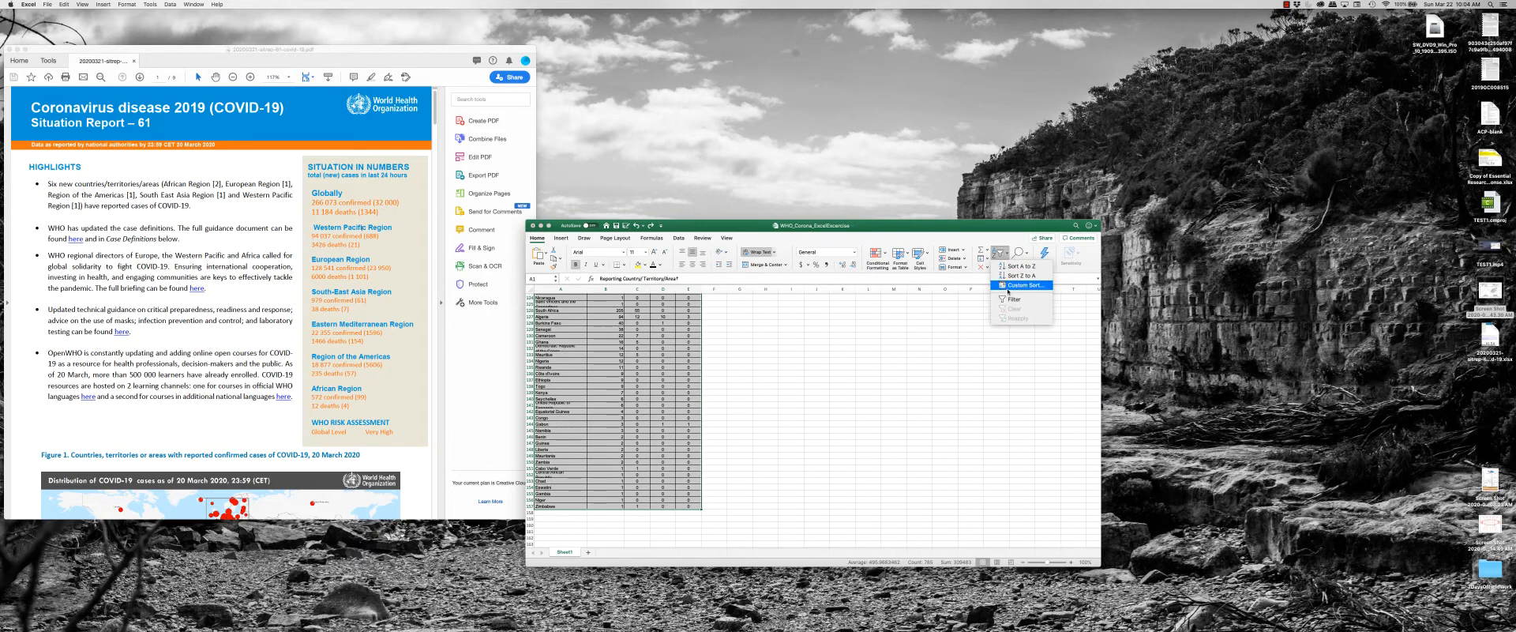
left_click(1008, 286)
left_click(323, 292)
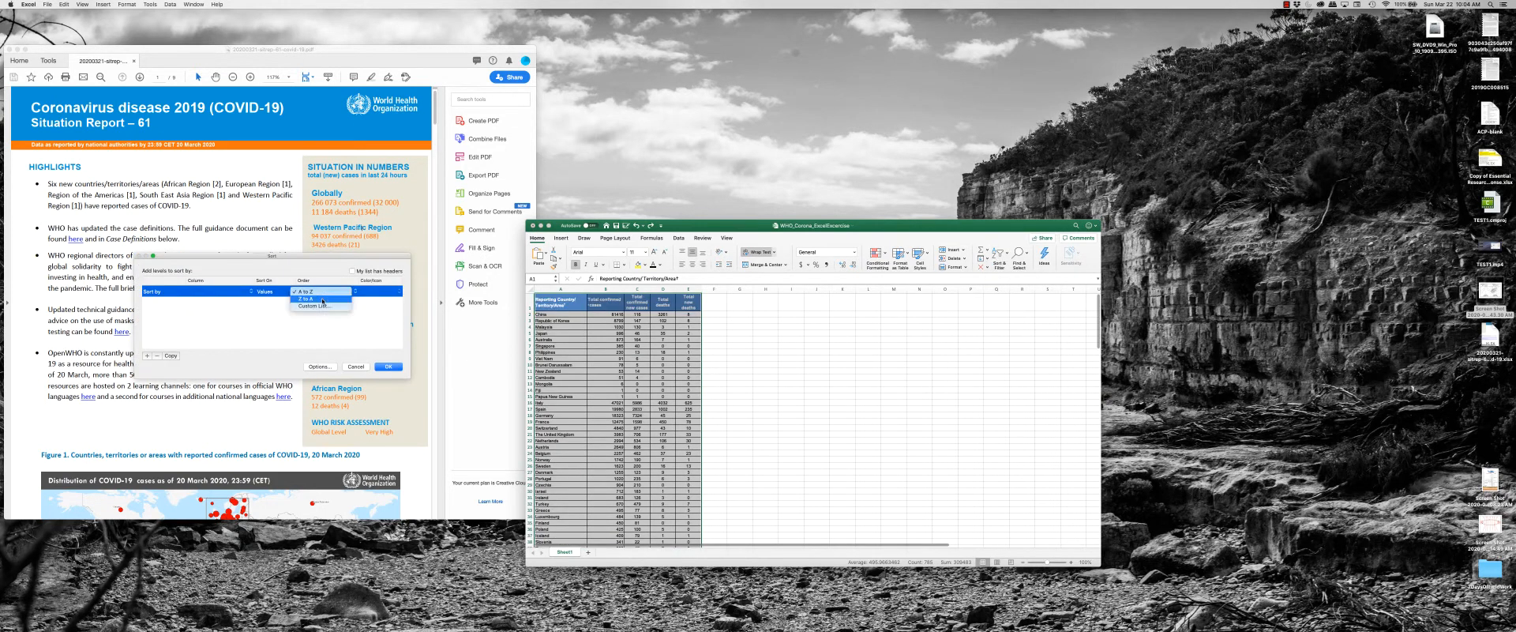
left_click(305, 291)
left_click(214, 291)
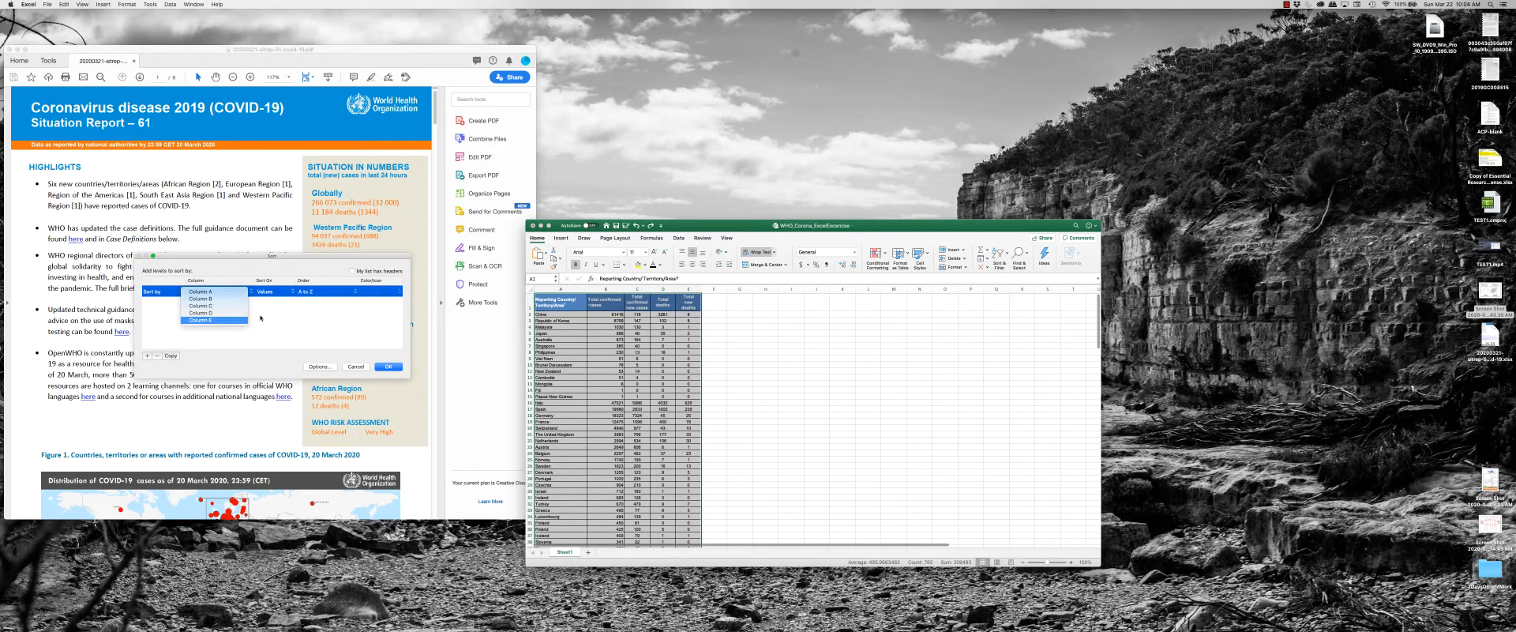
left_click(243, 320)
left_click(344, 293)
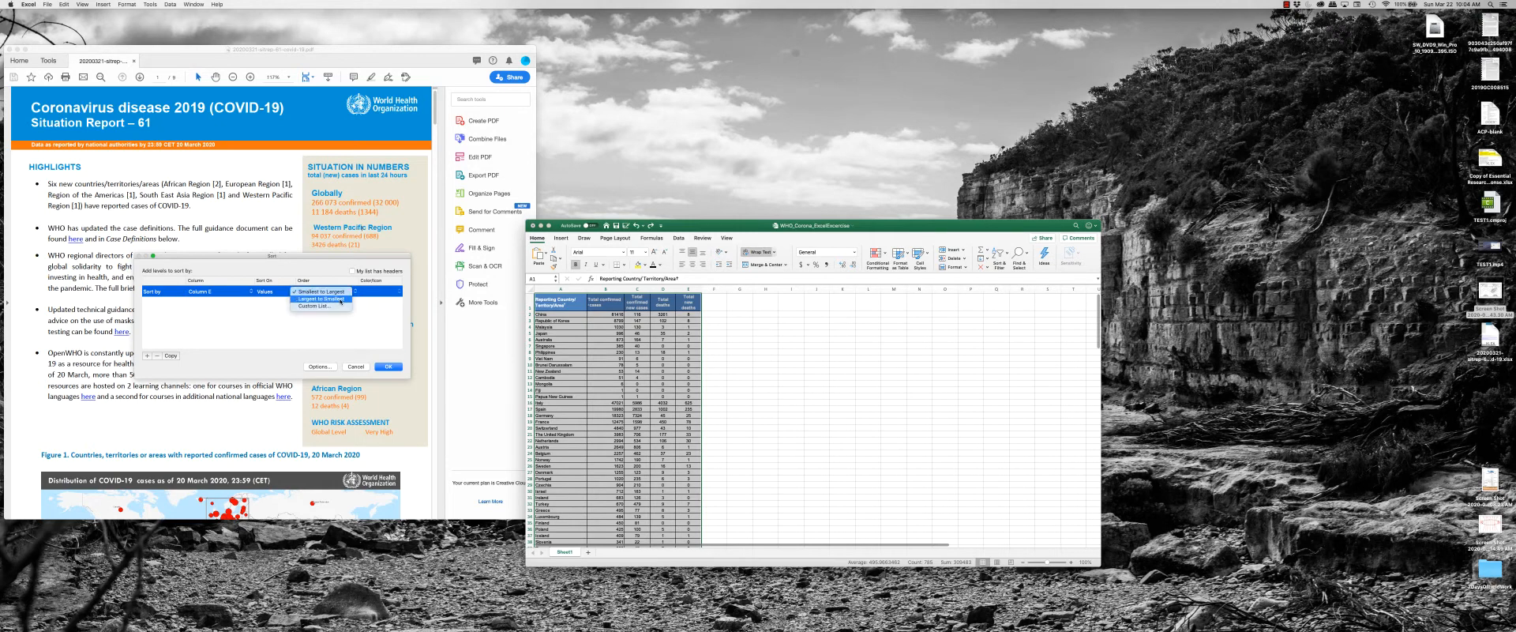
left_click(323, 302)
left_click(388, 367)
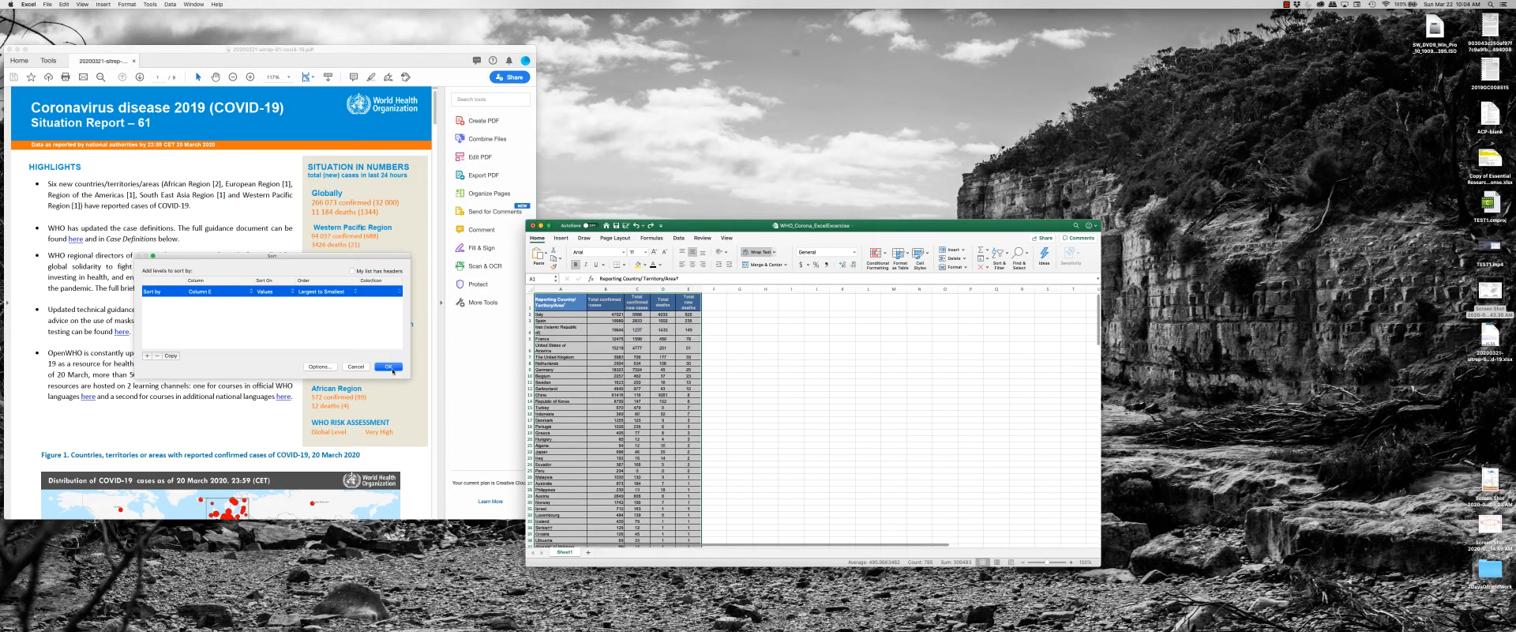
Delete all entire rows from Germany down to Zimbabwe, the last country row.
left_click(765, 382)
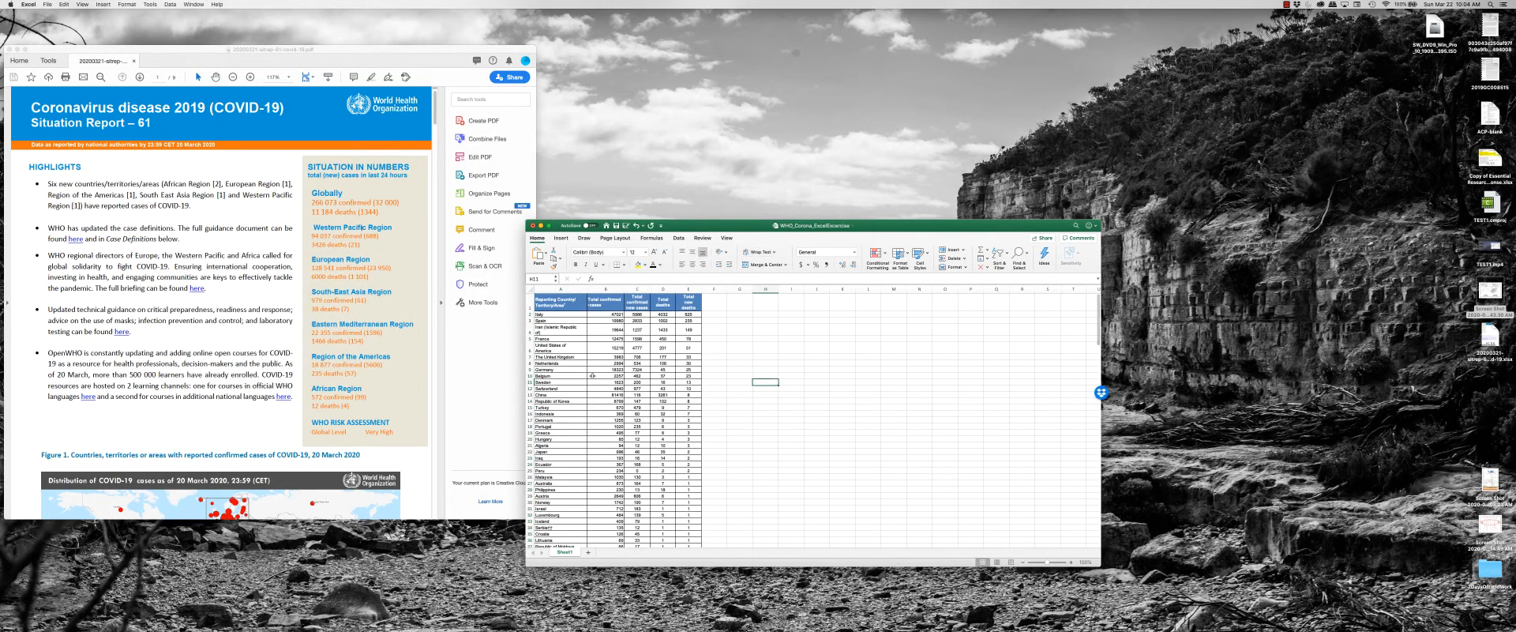
left_click(530, 369)
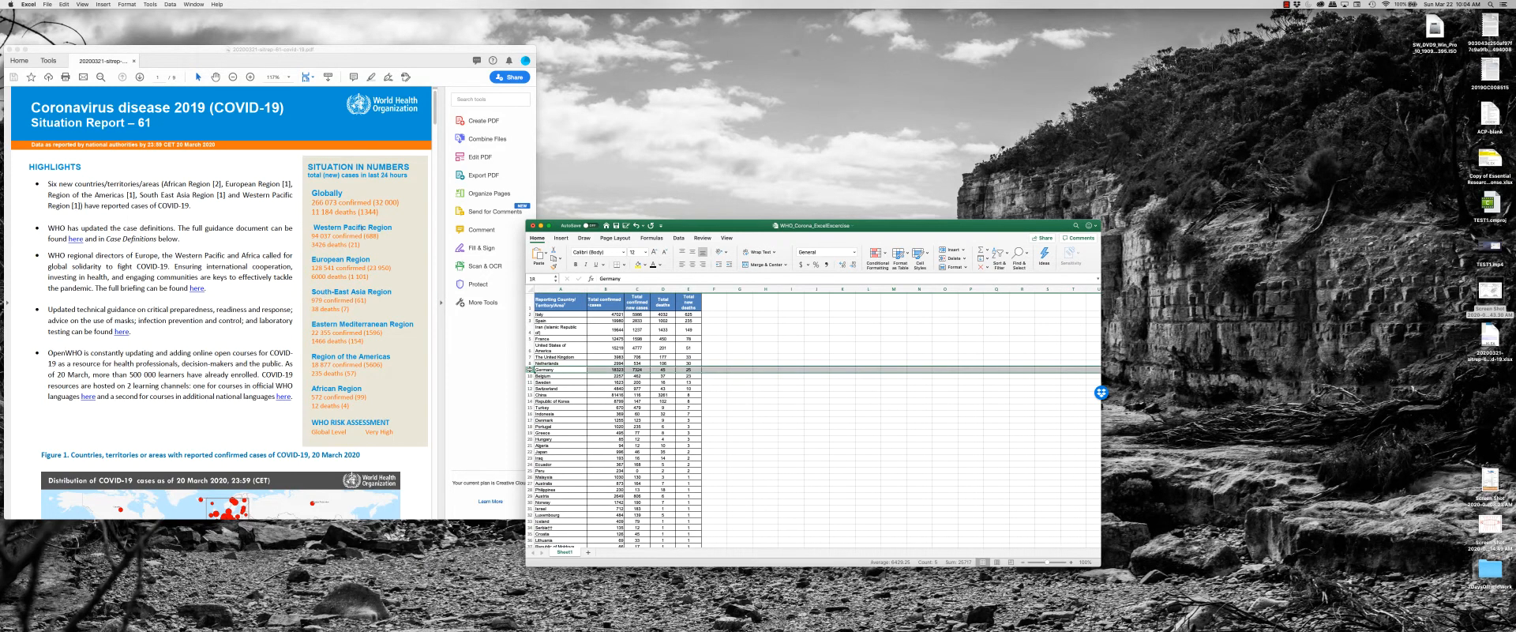
scroll(556, 382, "down", 10)
scroll(557, 382, "down", 20)
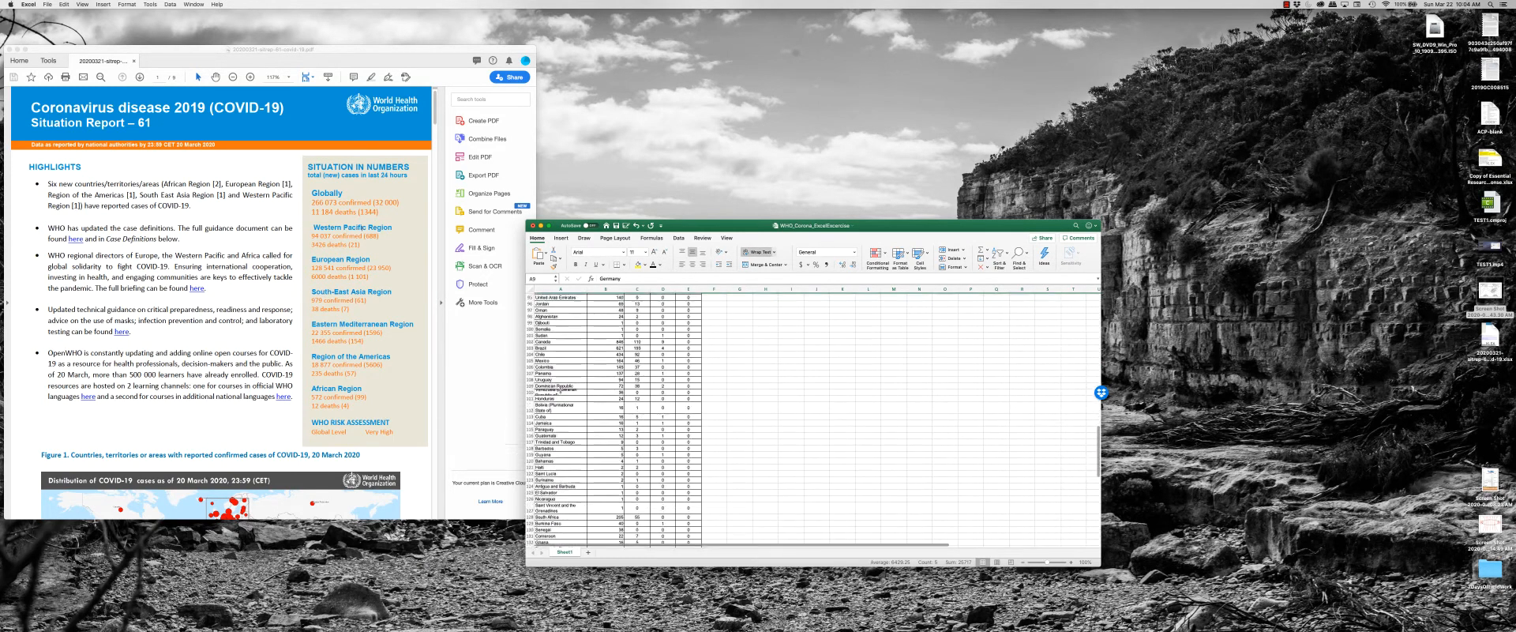
left_click(530, 338, "shift")
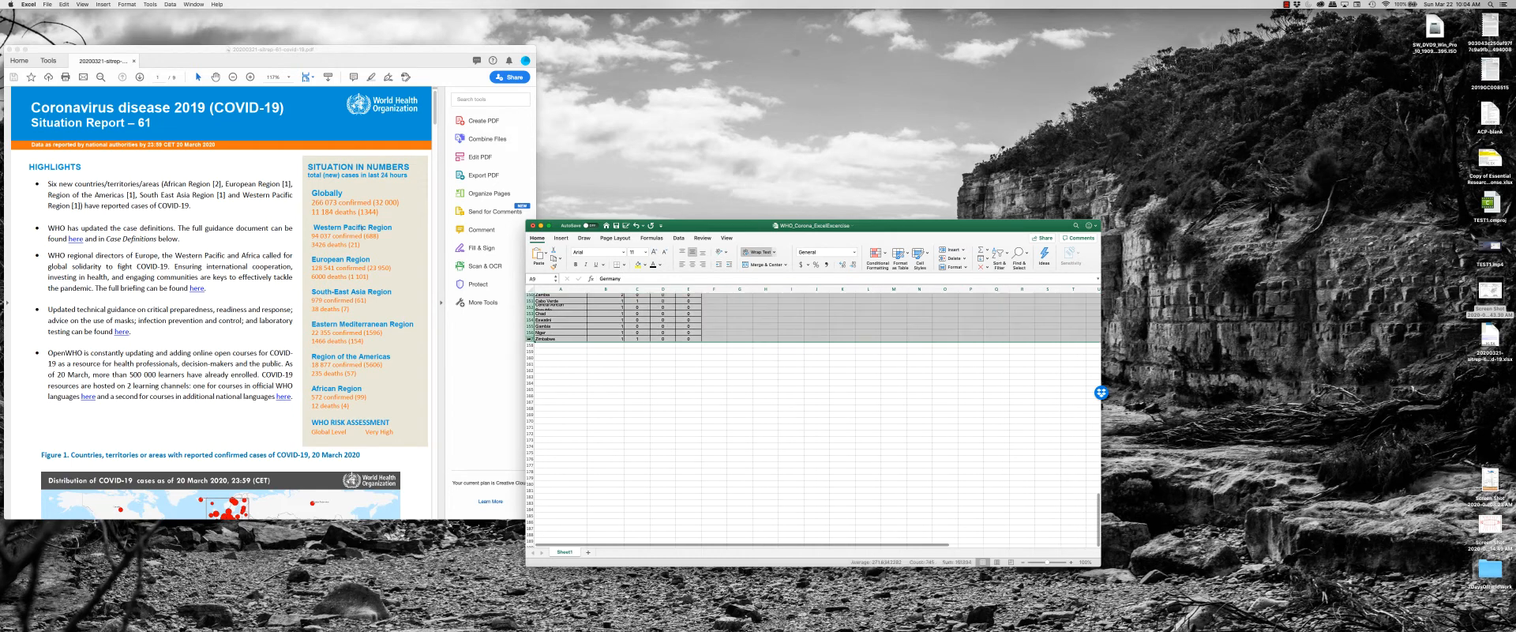
right_click(528, 339)
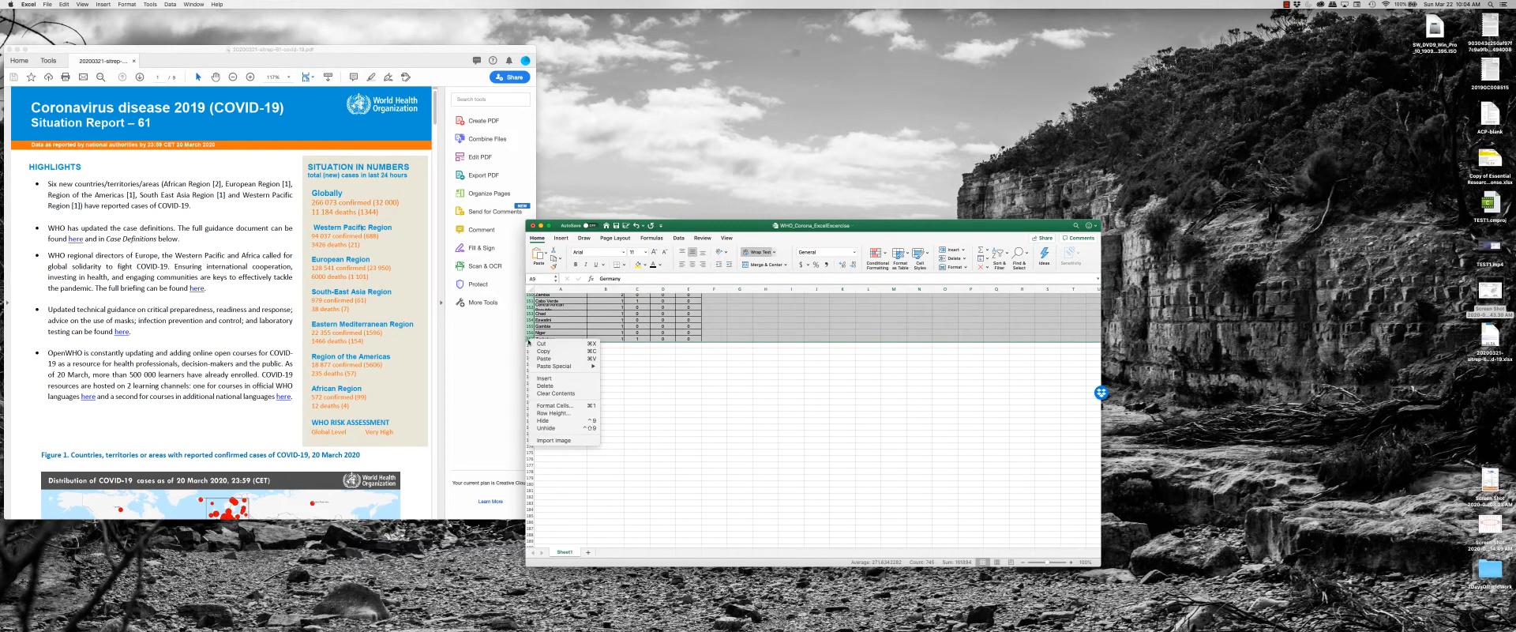
left_click(545, 385)
left_click(740, 400)
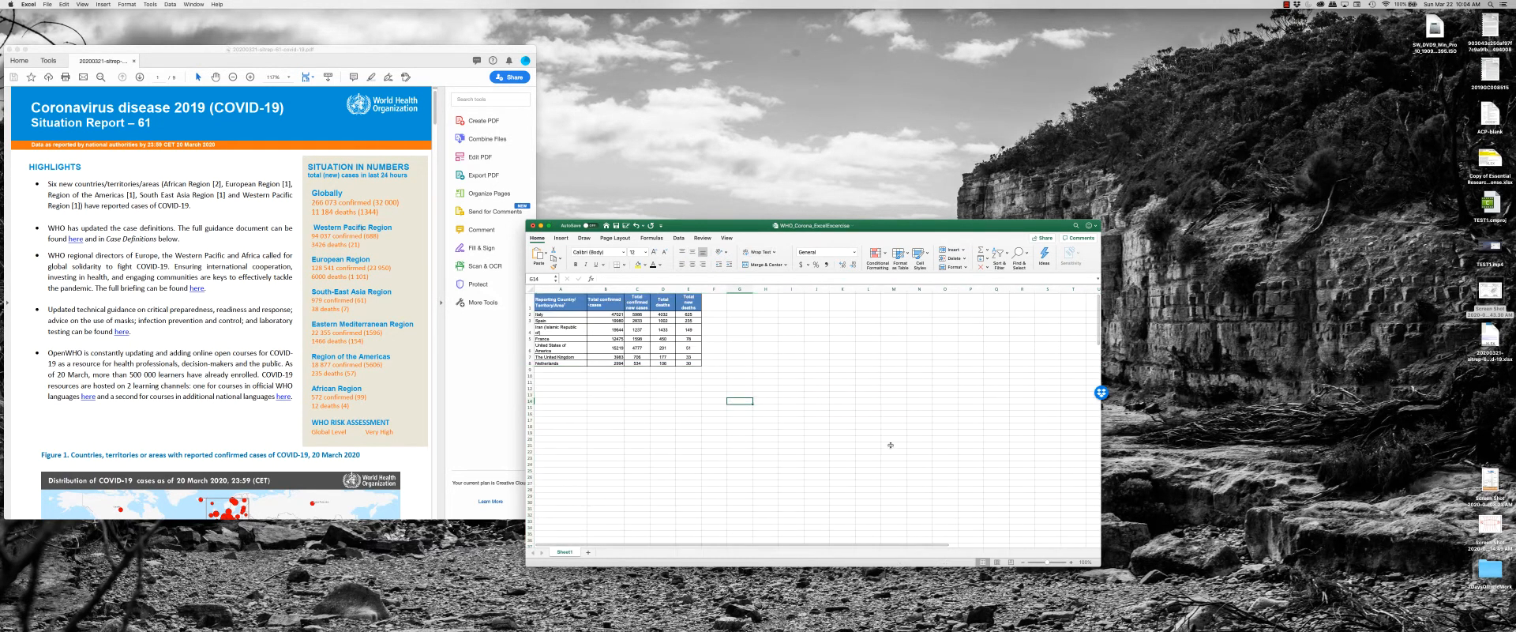
Select the remaining country names and widen column A slightly.
left_click(765, 338)
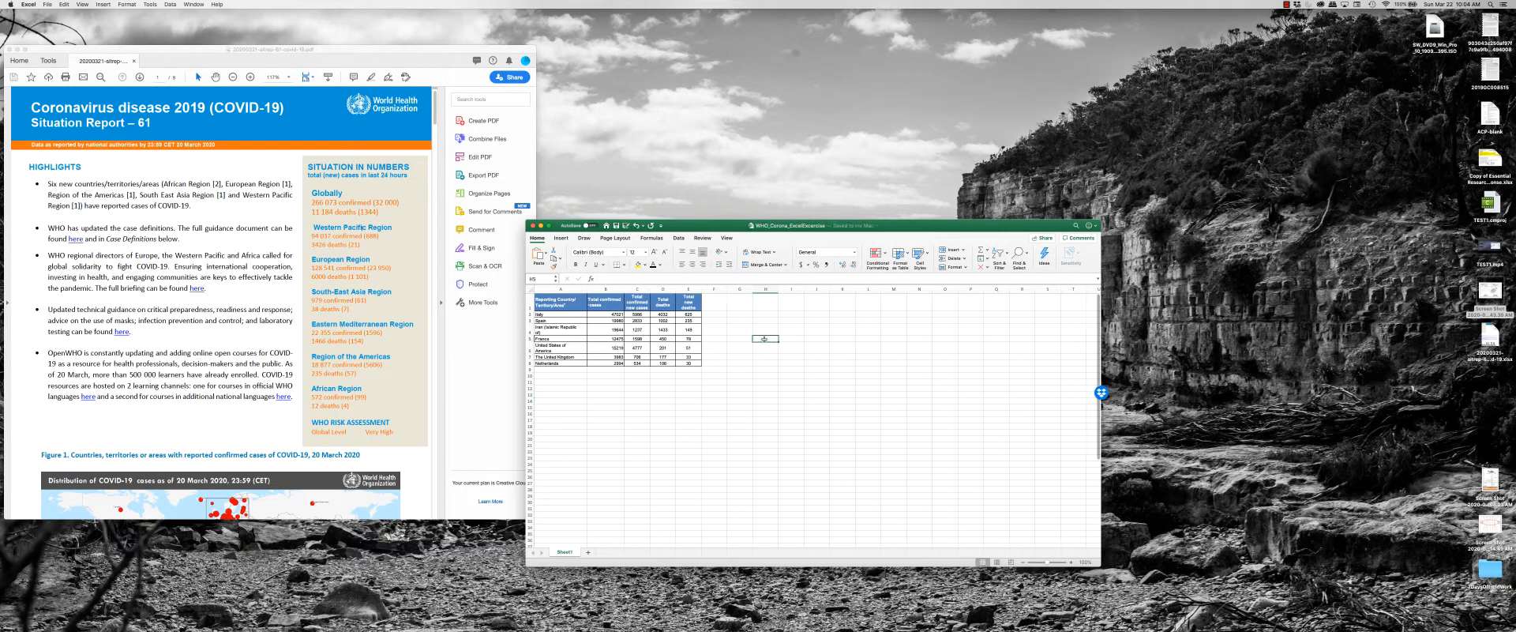
left_click_drag(690, 313, 552, 375)
left_click_drag(585, 290, 569, 363)
left_click(564, 326)
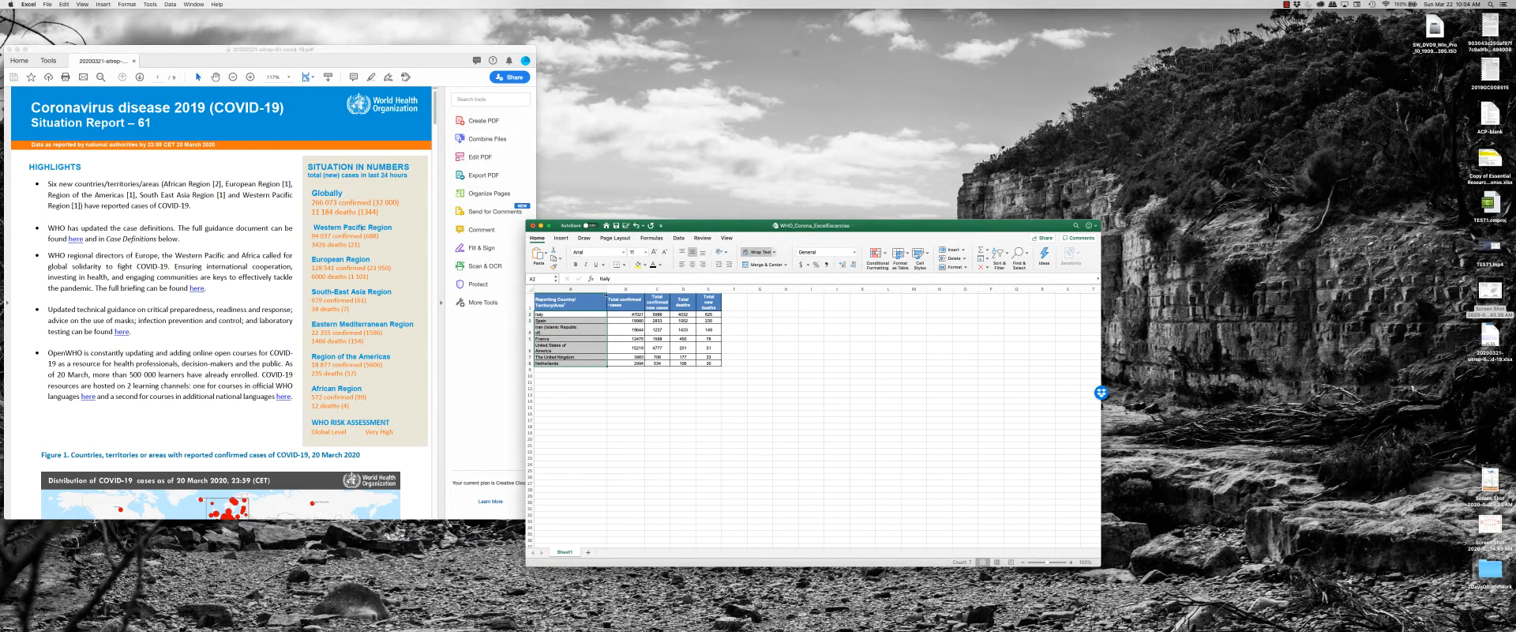
mouse_move(606, 295)
left_mouse_down()
mouse_move(583, 293)
mouse_move(596, 290)
left_mouse_up()
left_click(660, 394)
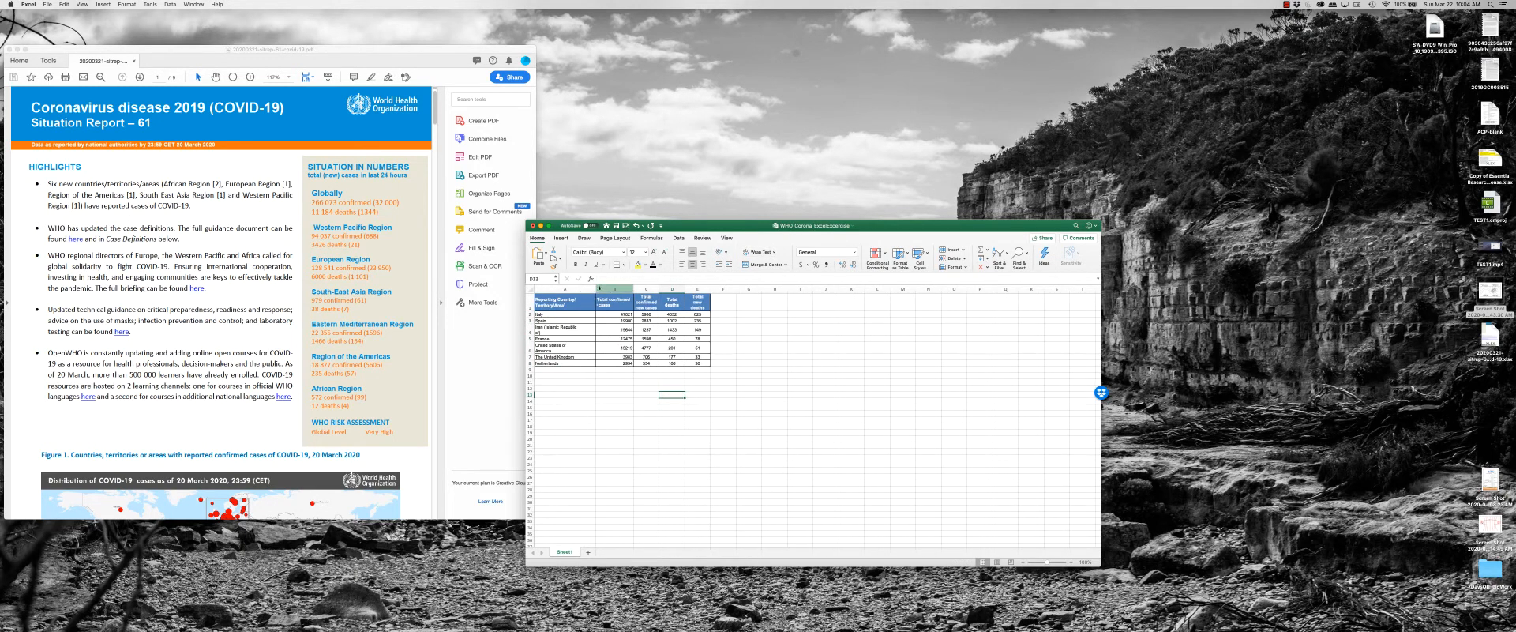
left_click(722, 388)
left_click_drag(784, 226, 654, 286)
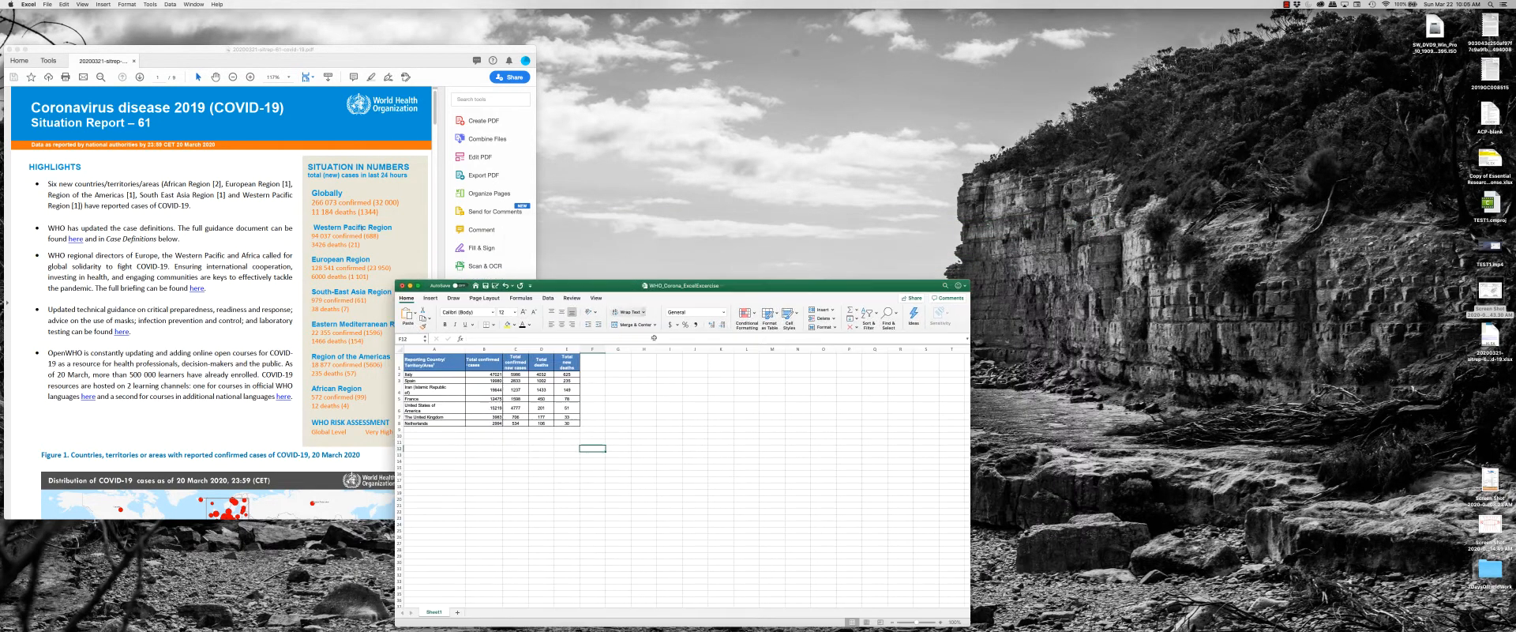
left_click(680, 411)
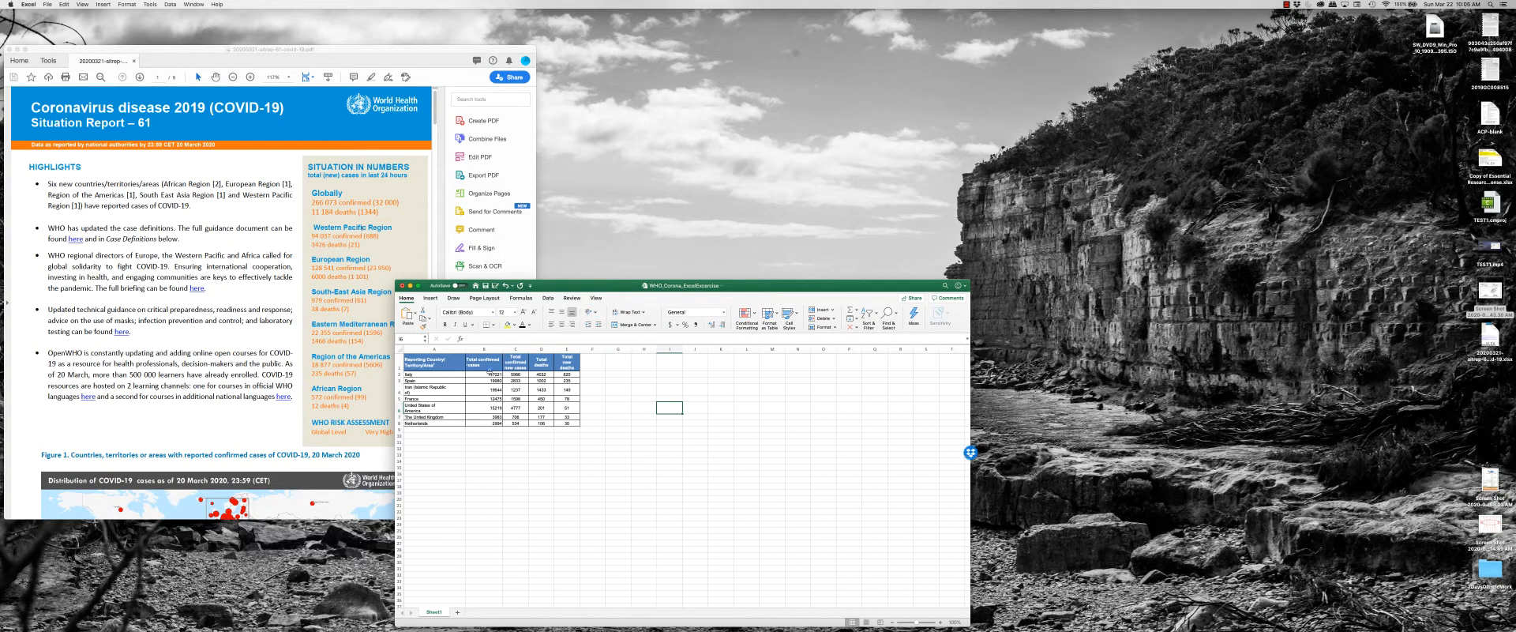
left_click_drag(483, 375, 439, 375)
left_click(611, 416)
left_click_drag(541, 374, 541, 408)
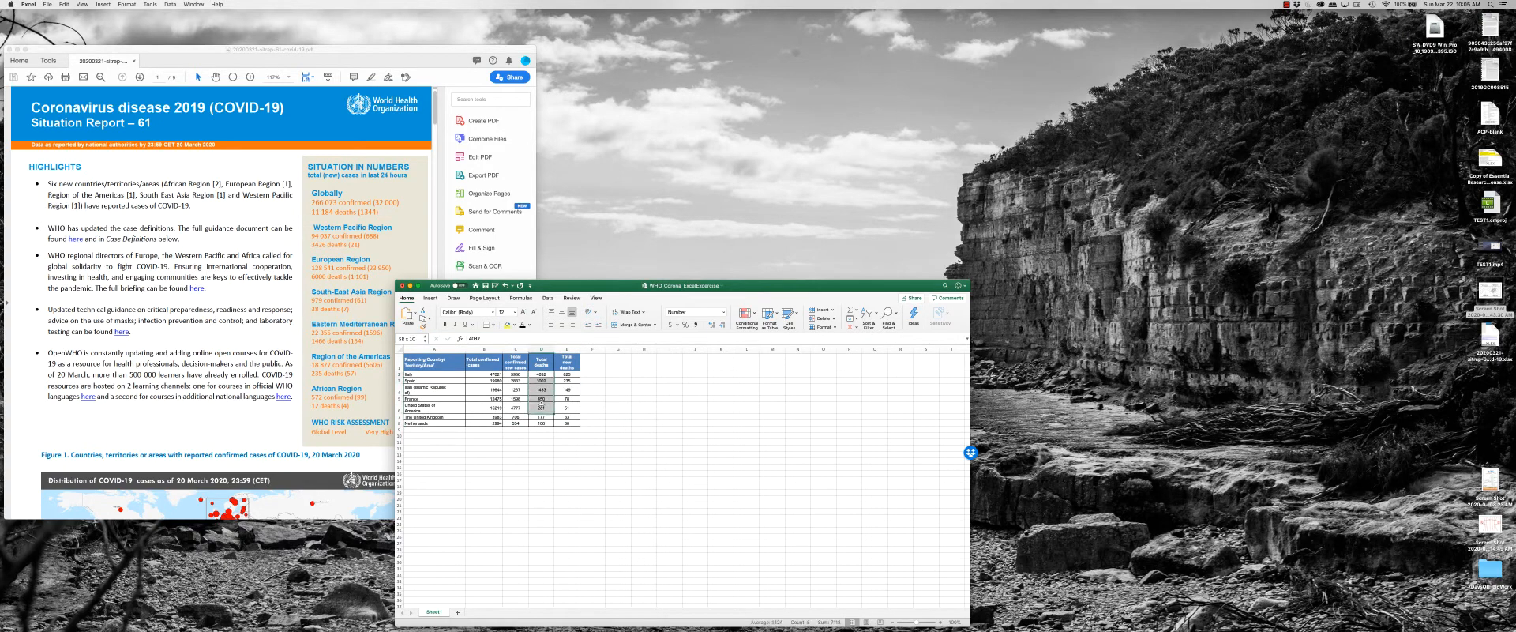
Look through the country tables in the WHO situation report PDF, keeping the workbook window clear of it.
scroll(290, 346, "down", 5)
scroll(290, 346, "up", 3)
scroll(288, 347, "down", 10)
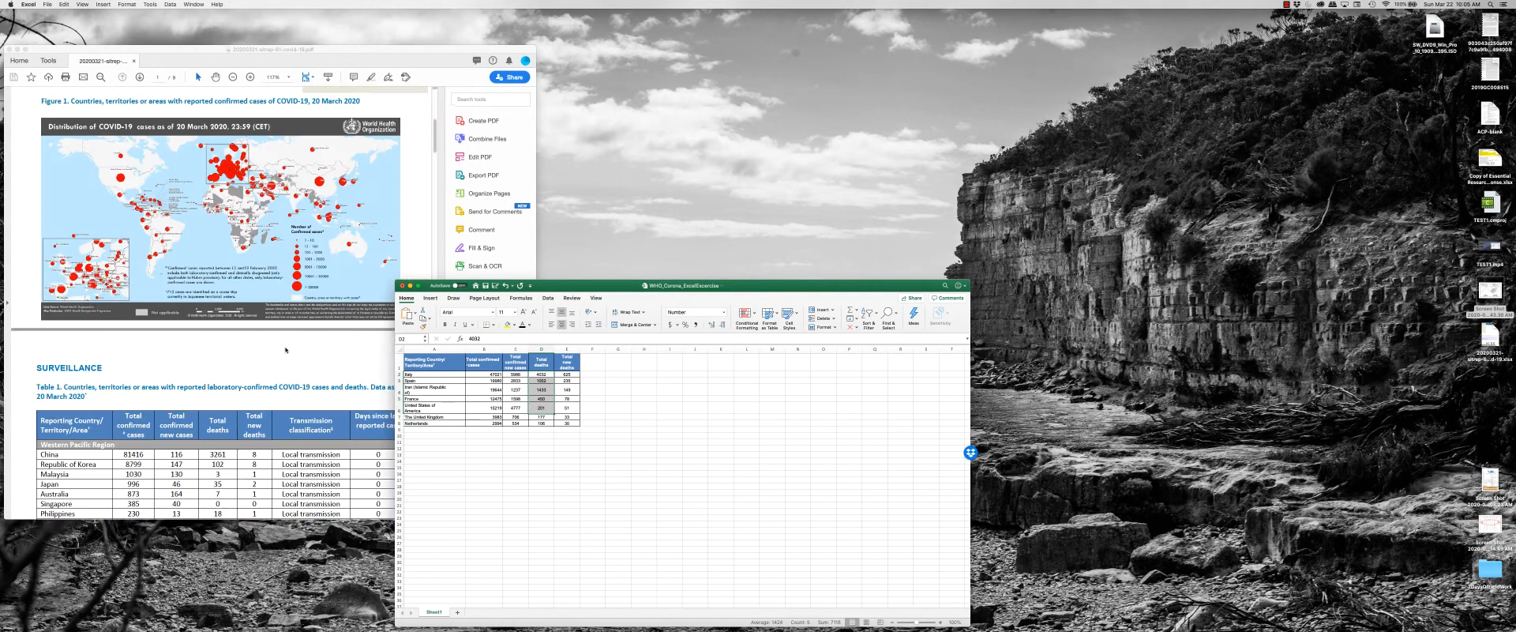
scroll(253, 322, "down", 15)
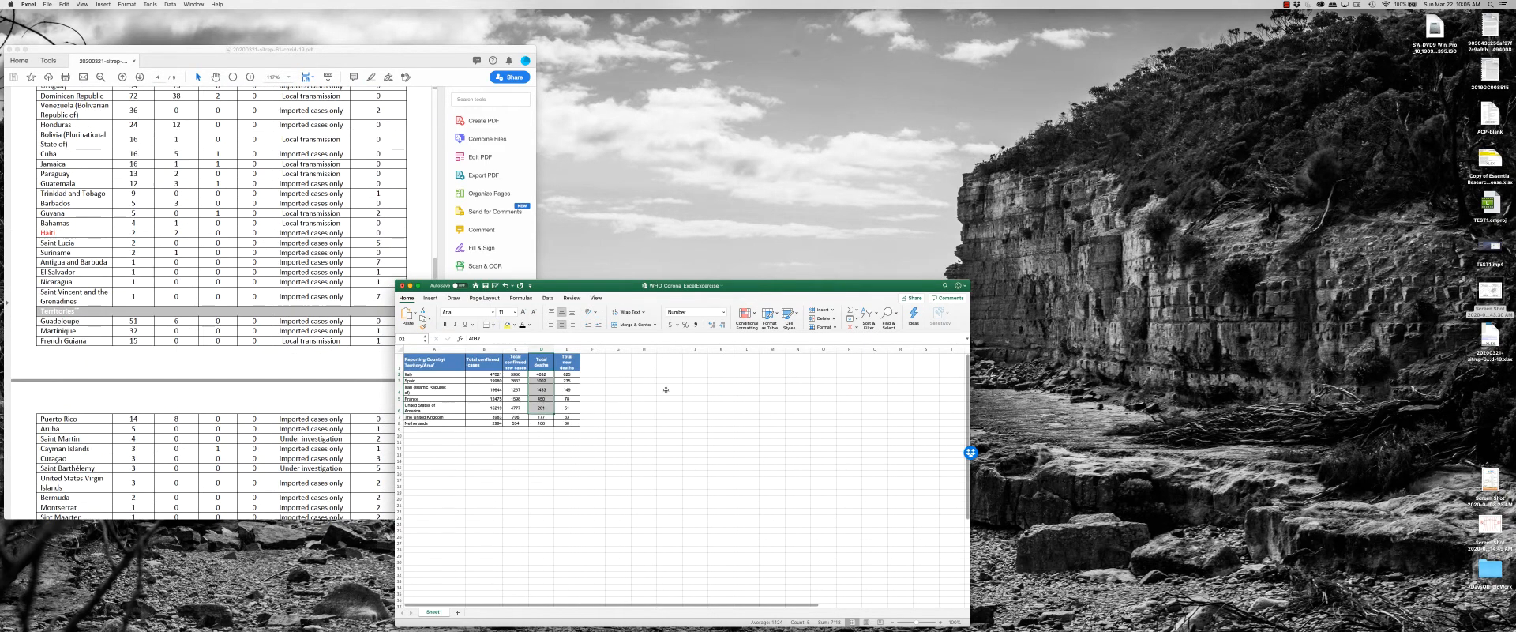
left_click_drag(616, 297, 764, 268)
scroll(376, 375, "up", 2)
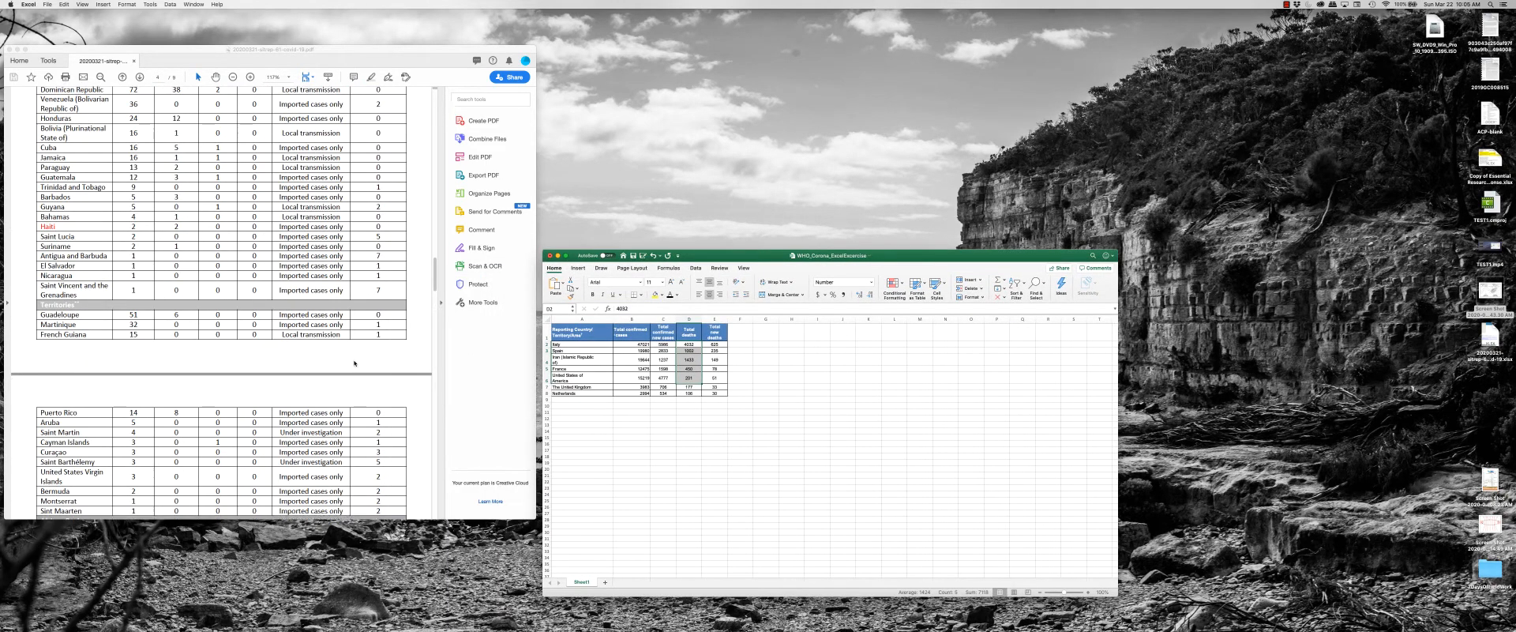
scroll(376, 374, "down", 3)
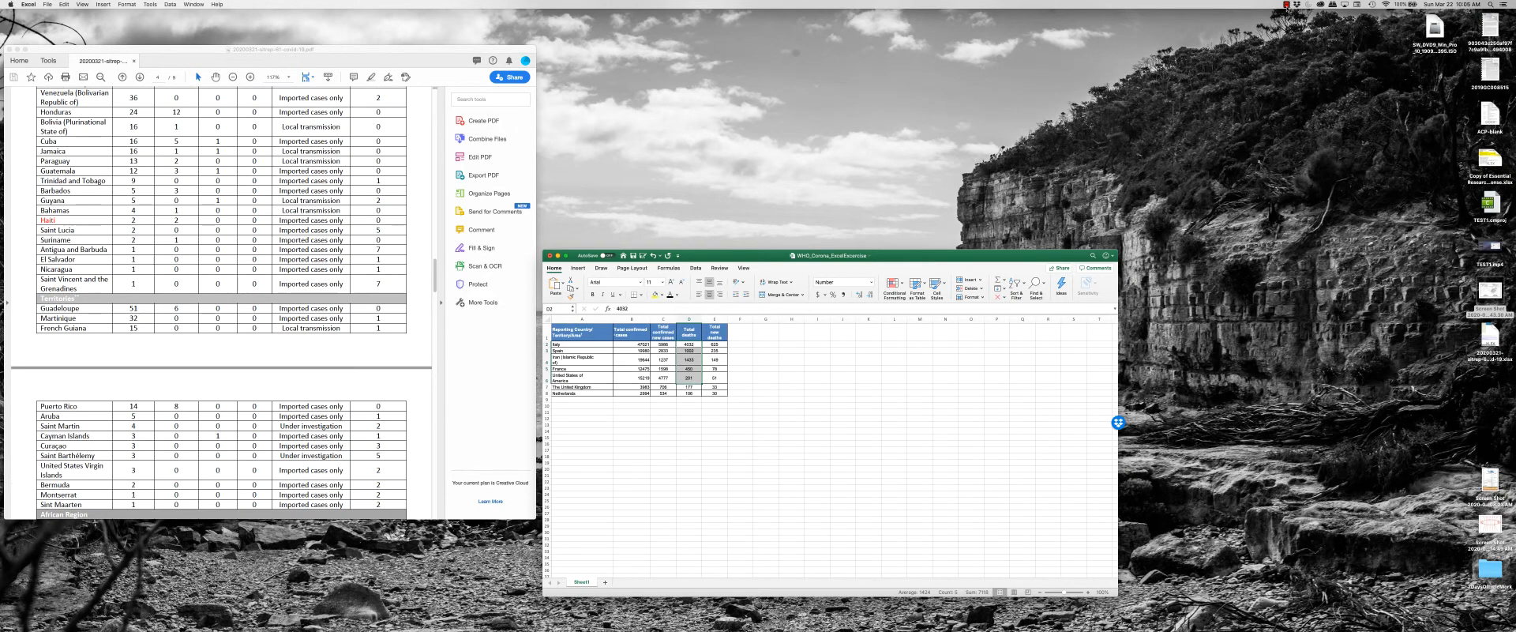
left_click(1286, 5)
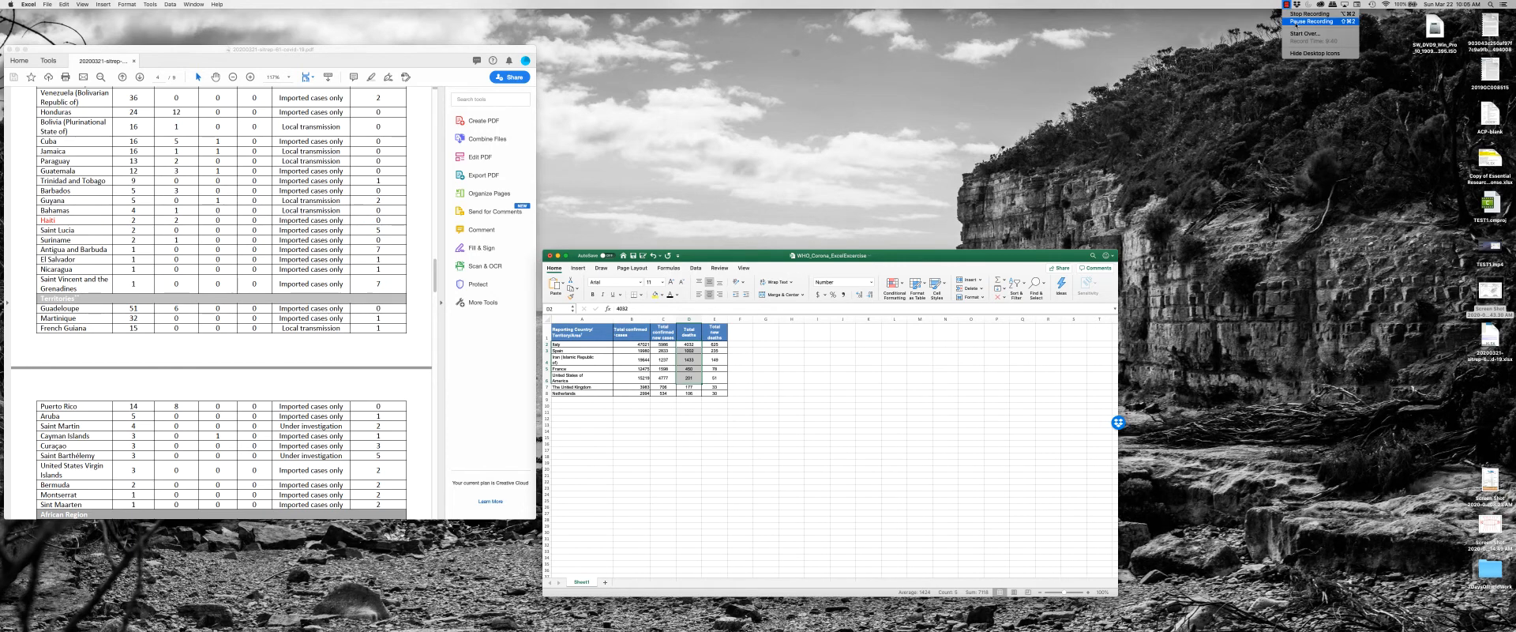
left_click(1296, 22)
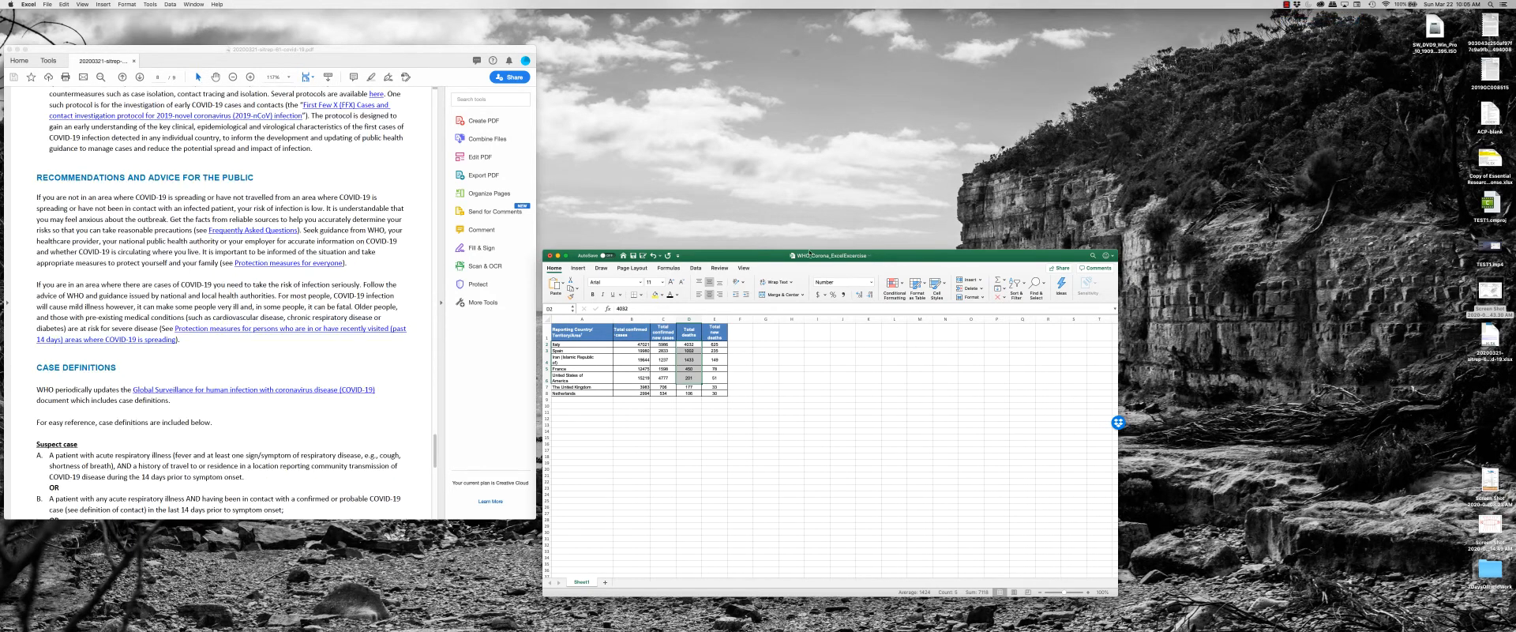
left_click_drag(831, 252, 750, 254)
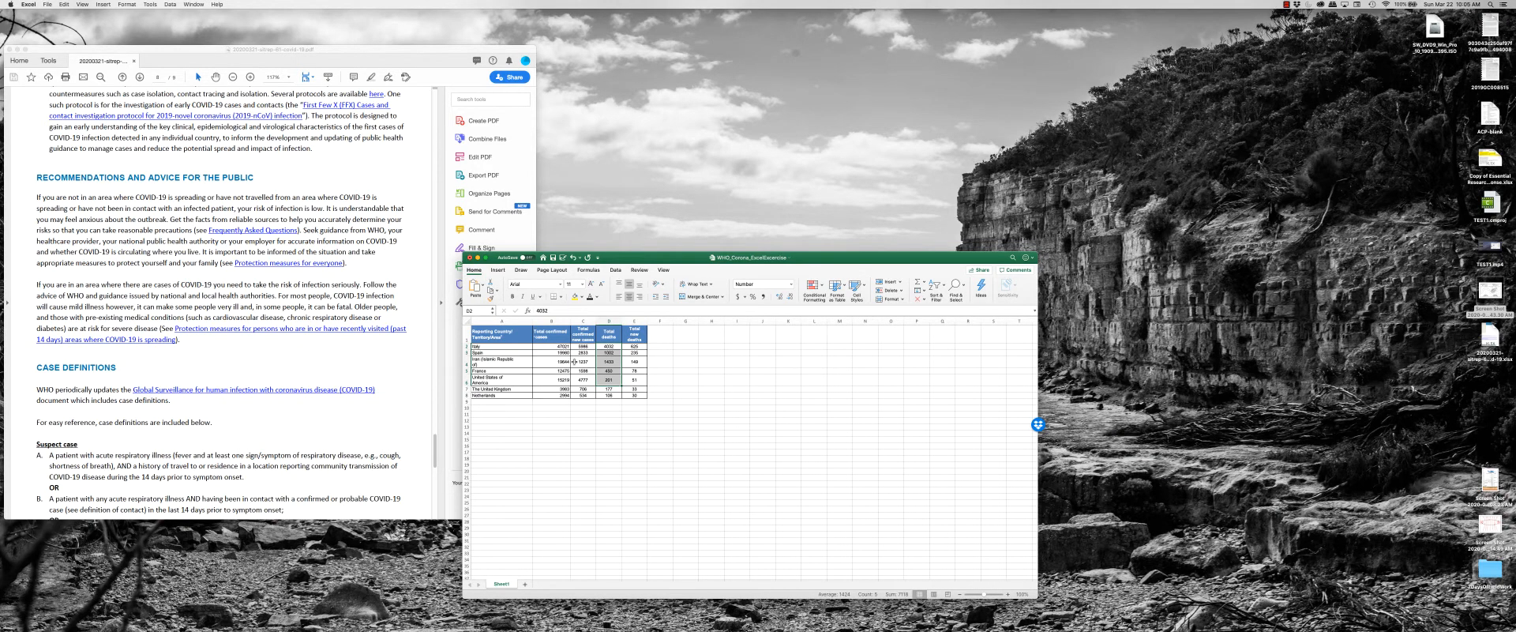
left_click_drag(560, 346, 579, 395)
left_click(595, 341)
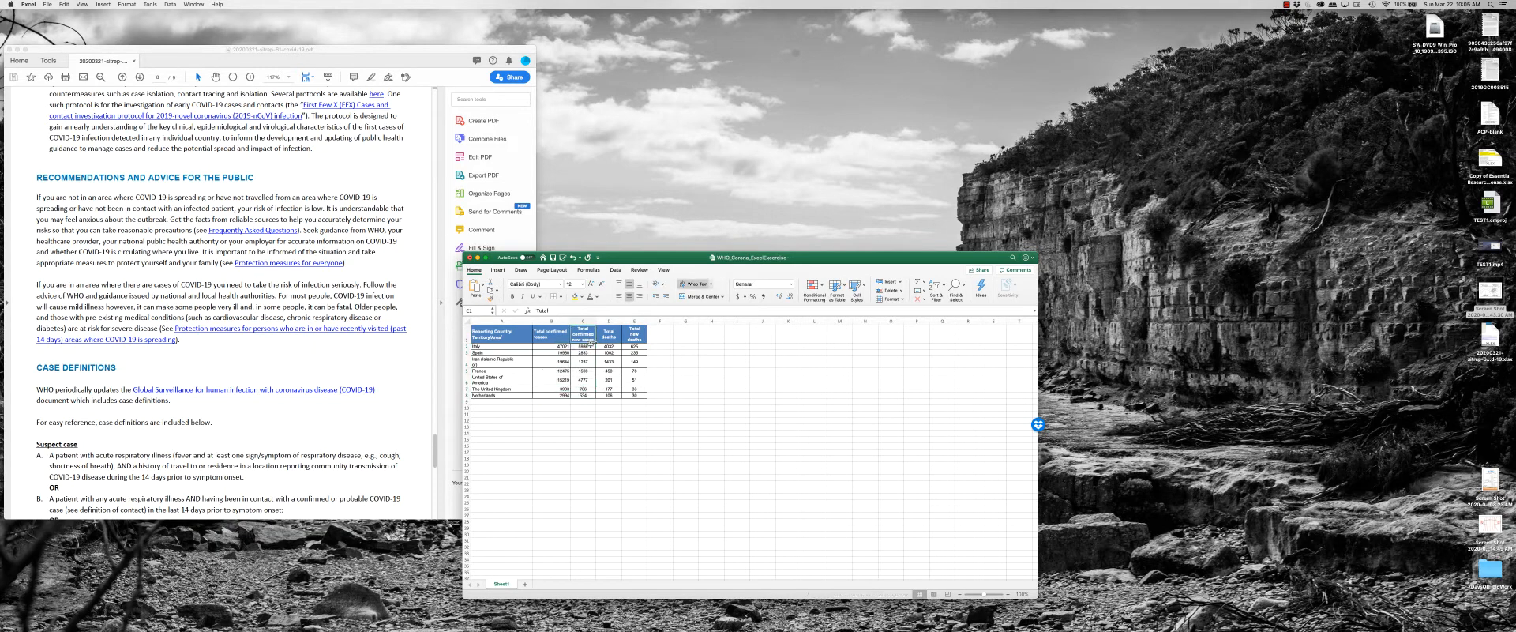
left_click_drag(555, 346, 615, 396)
Insert a blank scatter chart with markers only from an empty cell beside the country table.
left_click(720, 366)
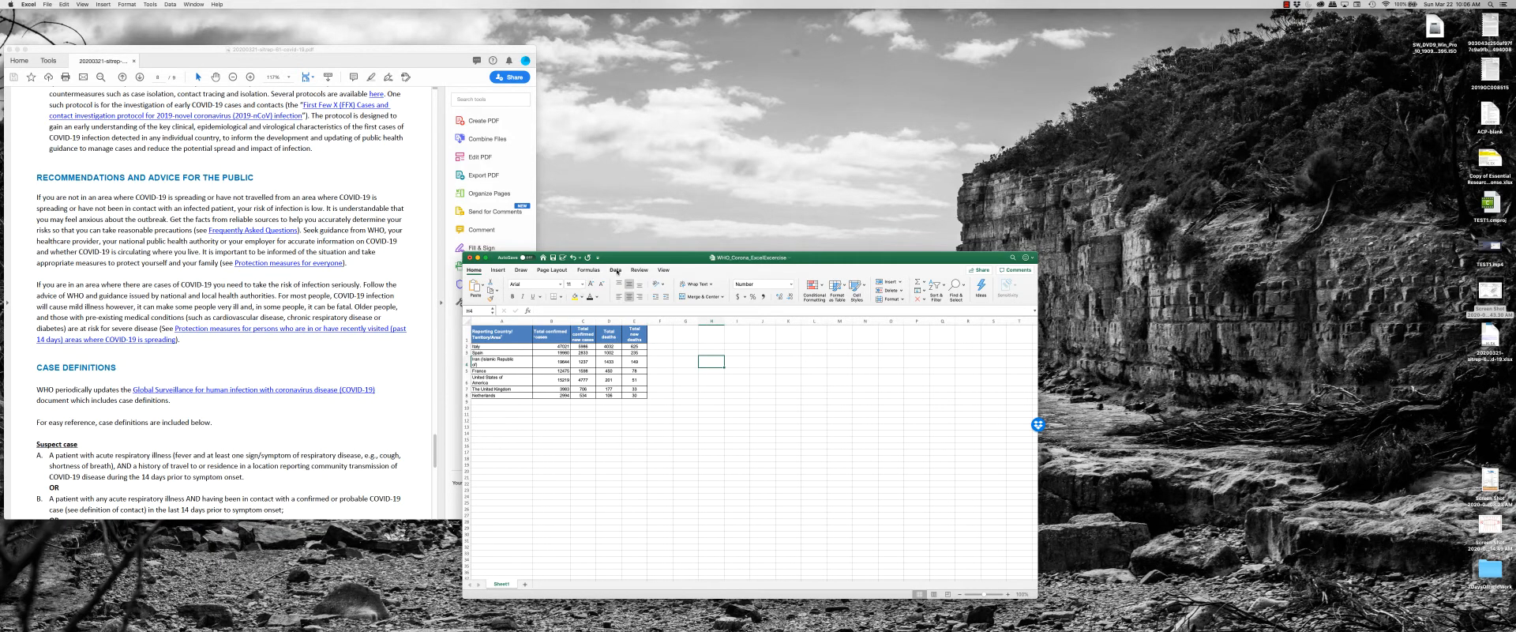
left_click(498, 270)
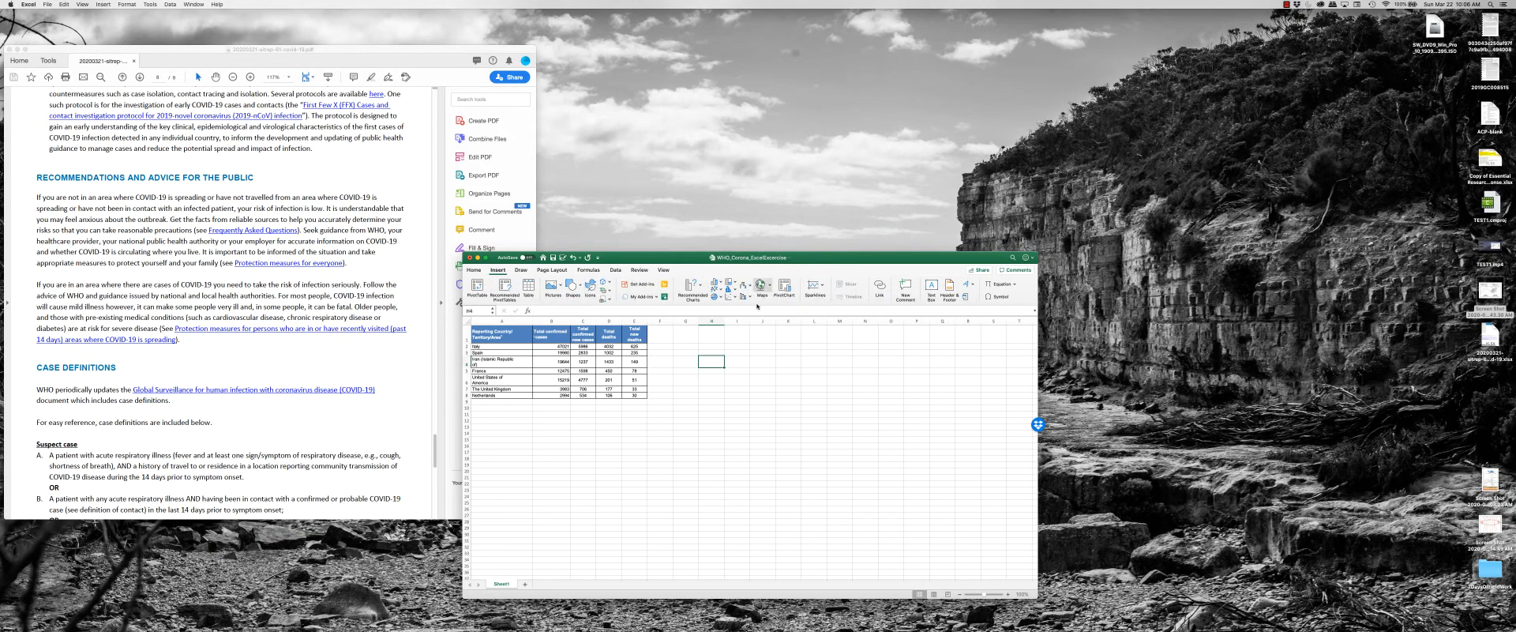
left_click(726, 297)
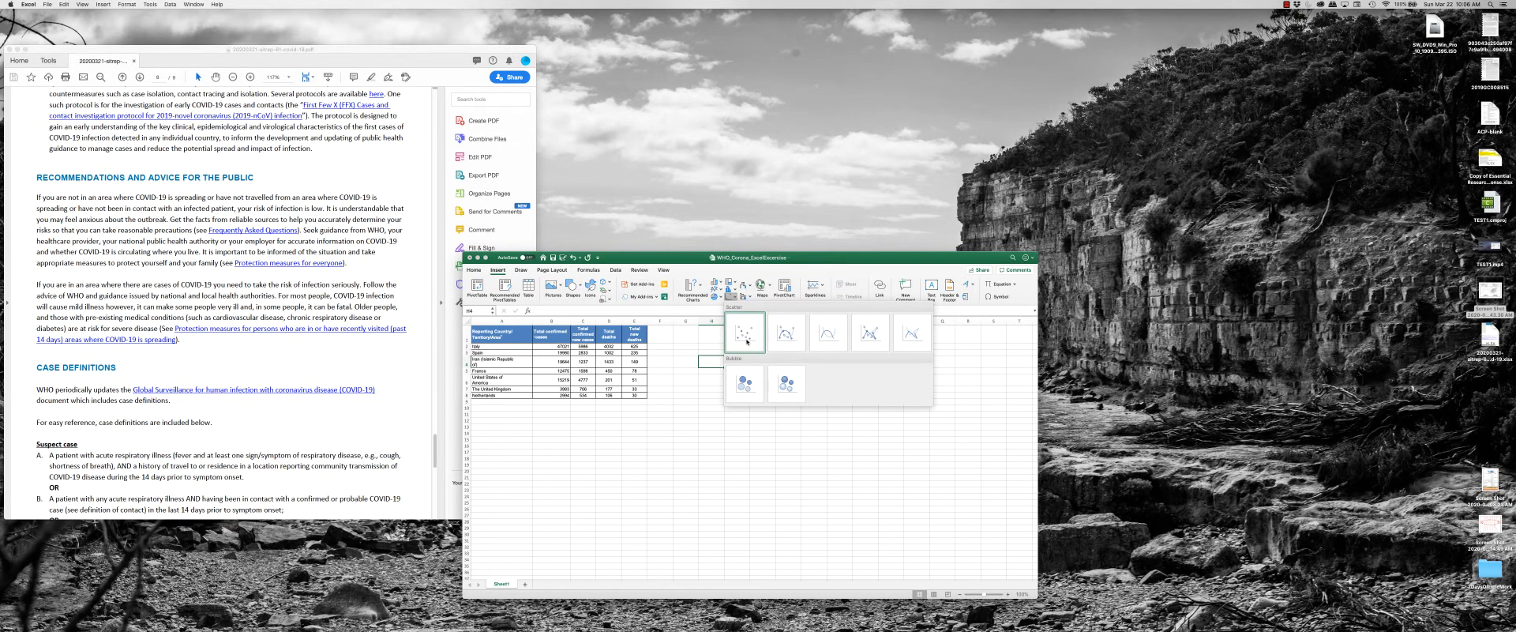
left_click(732, 296)
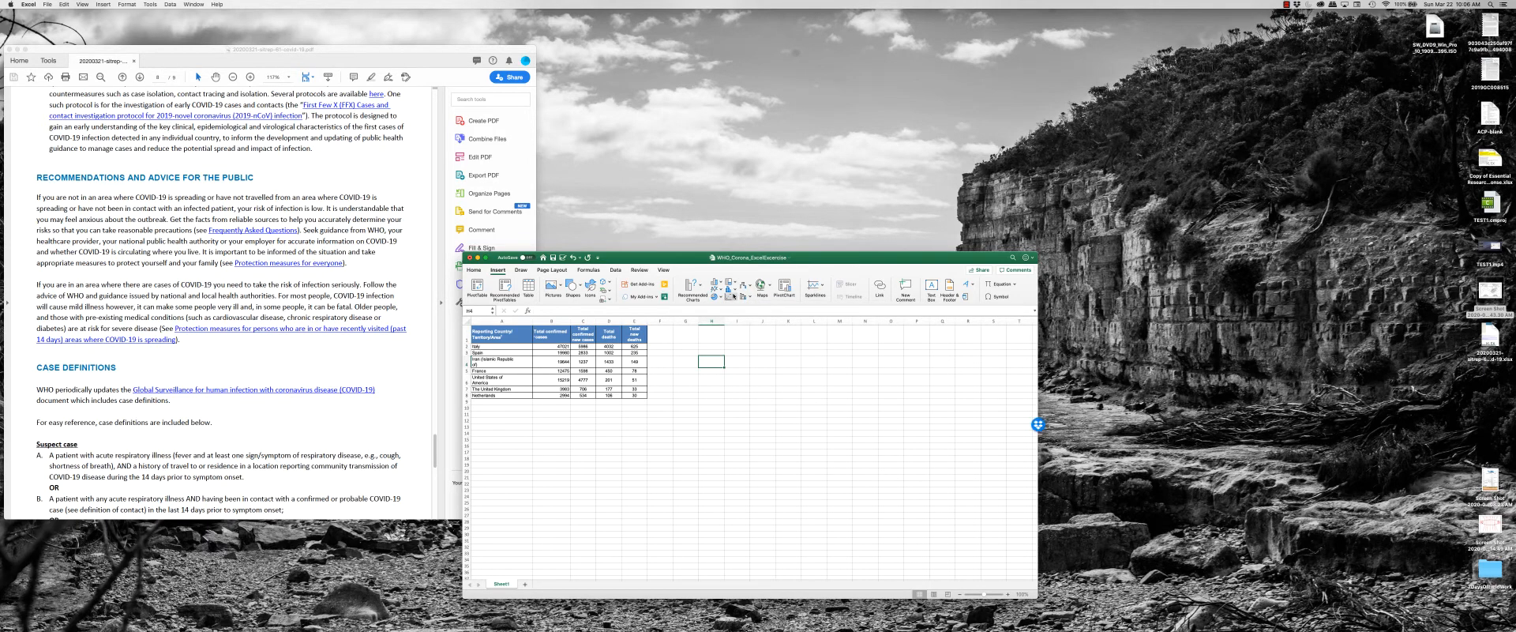
left_click(733, 297)
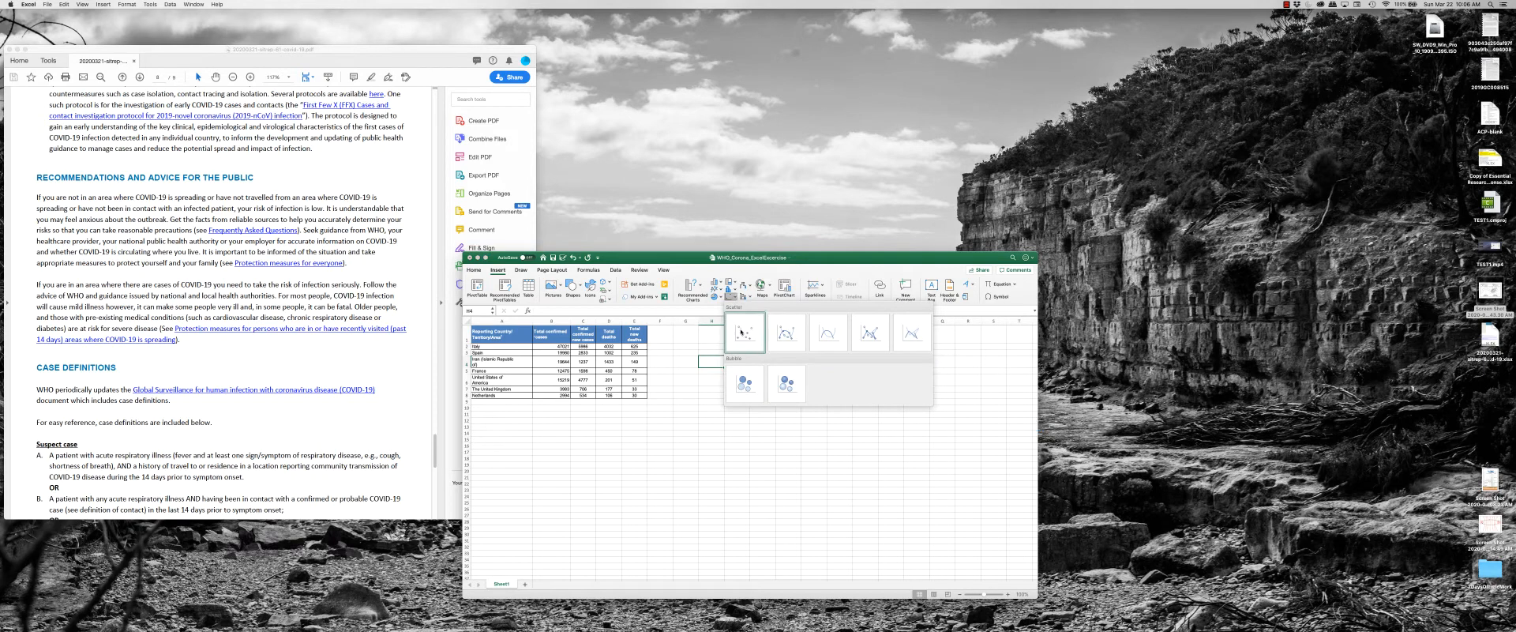
left_click(744, 330)
left_click_drag(744, 416, 759, 362)
Add a data series named "Confirmed Cases Vs Deaths" to the blank chart's data source.
right_click(763, 386)
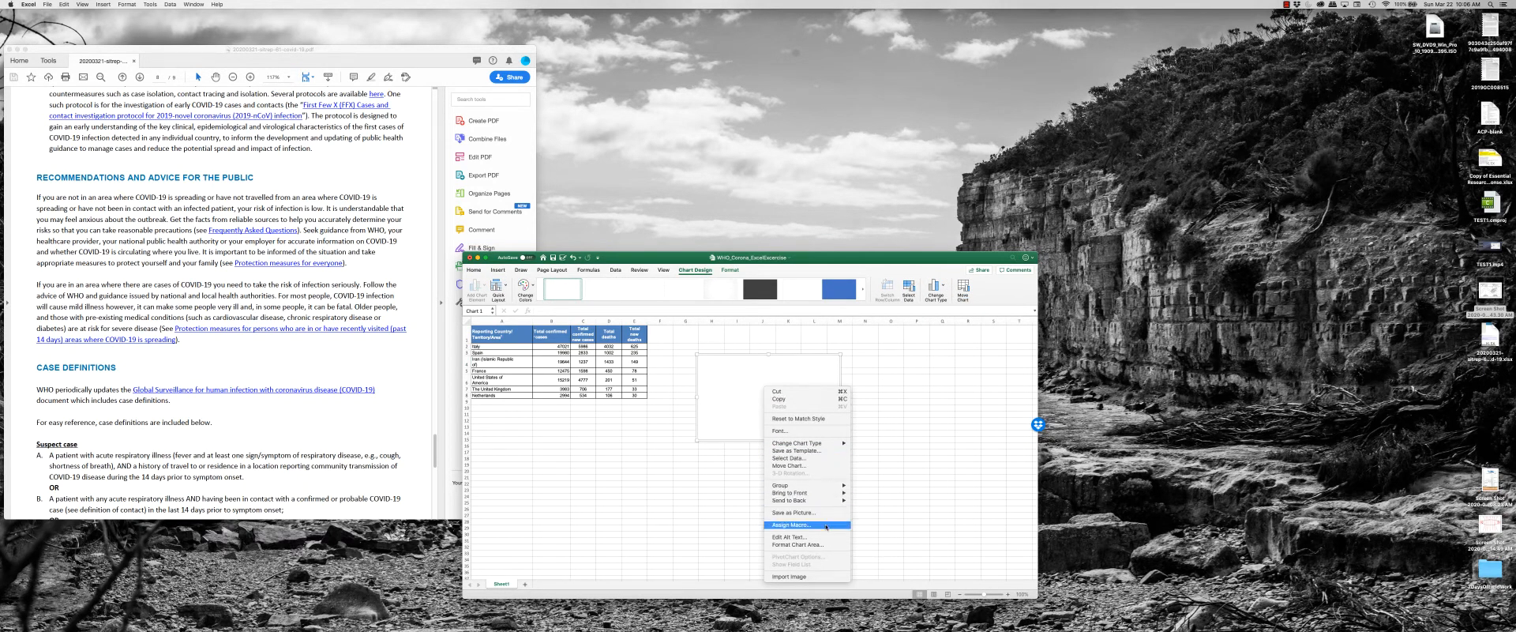
left_click(806, 458)
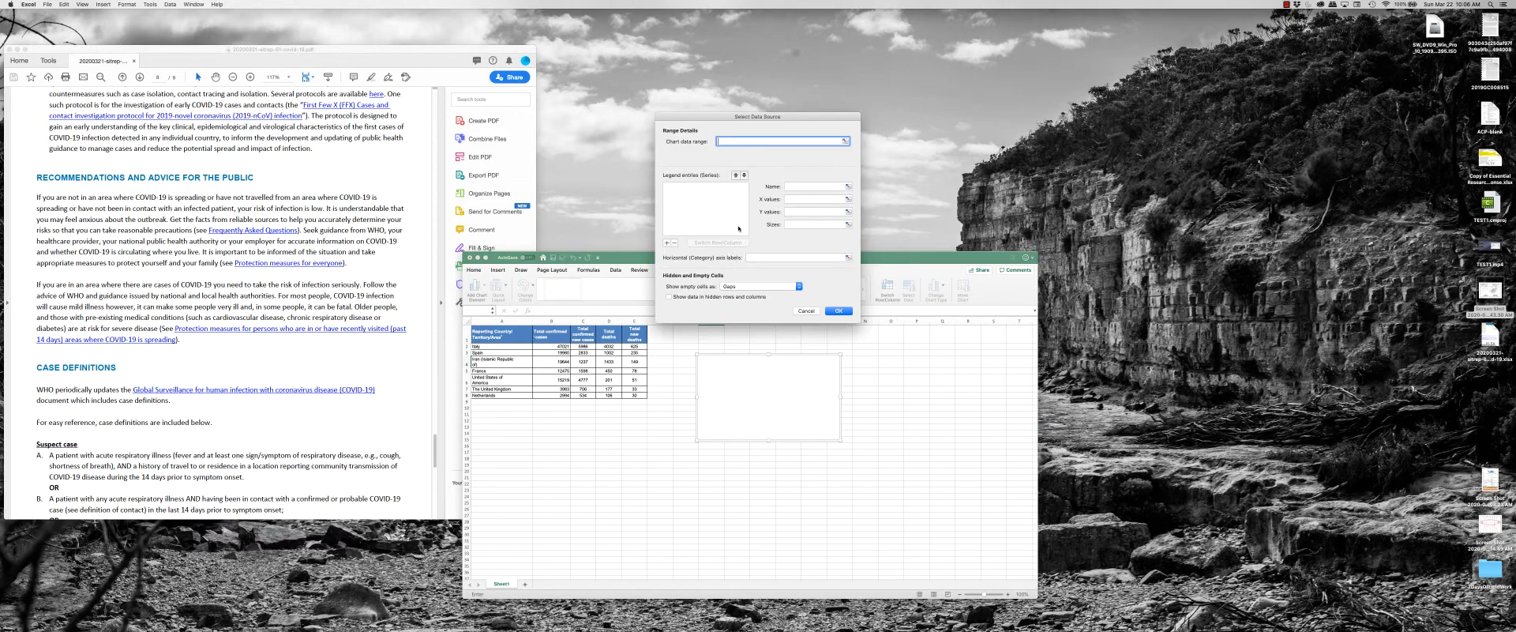
left_click_drag(733, 121, 554, 437)
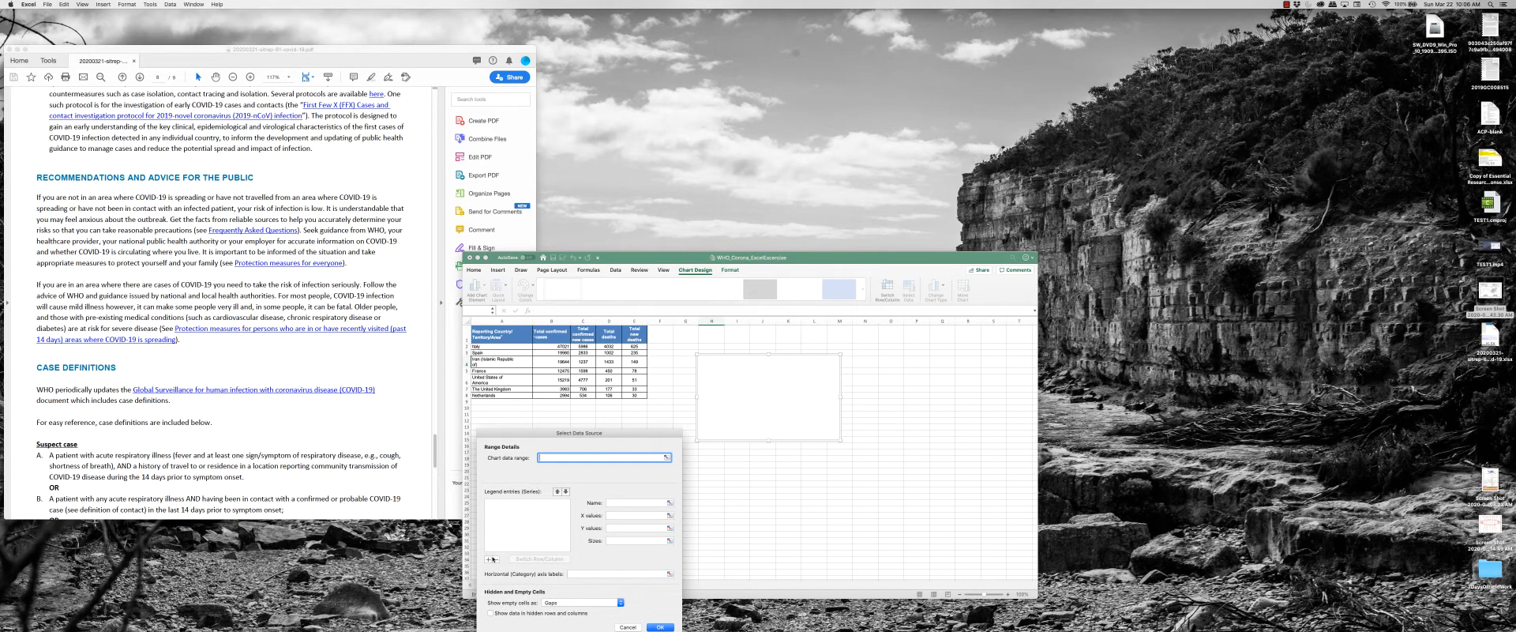
left_click(488, 559)
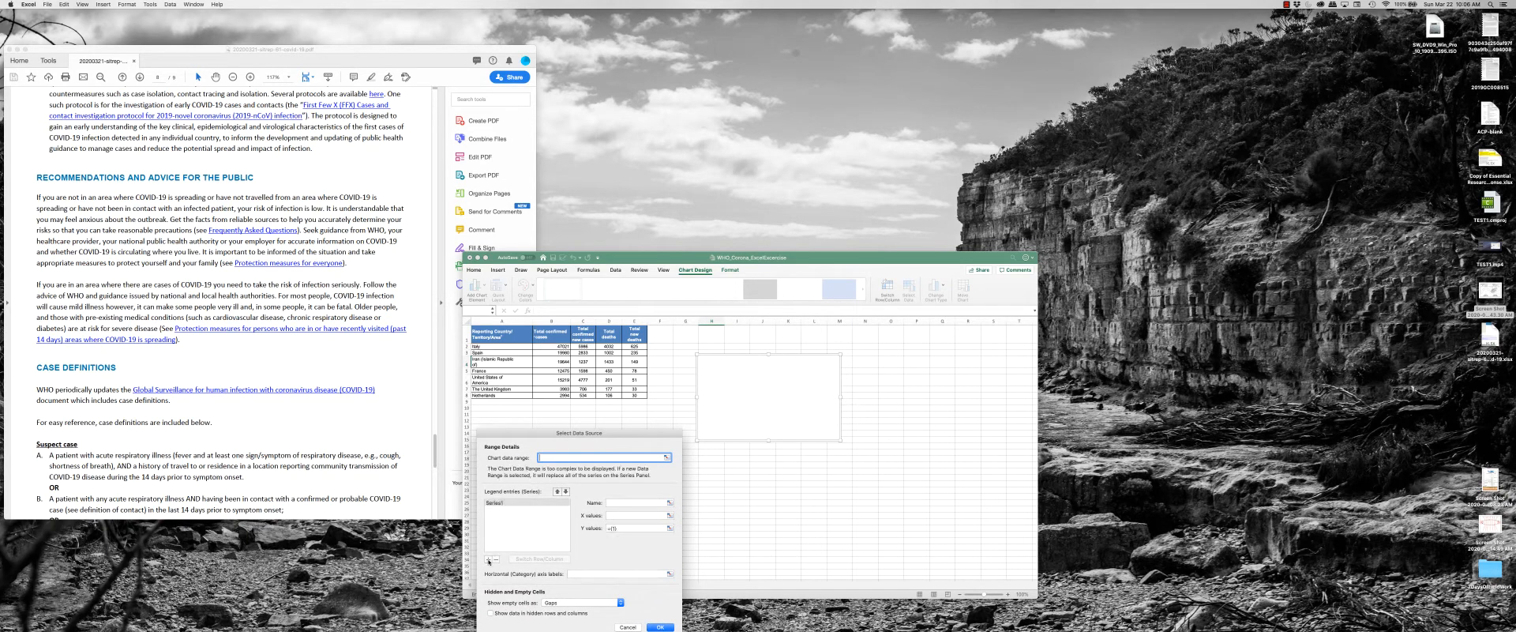
left_click(638, 504)
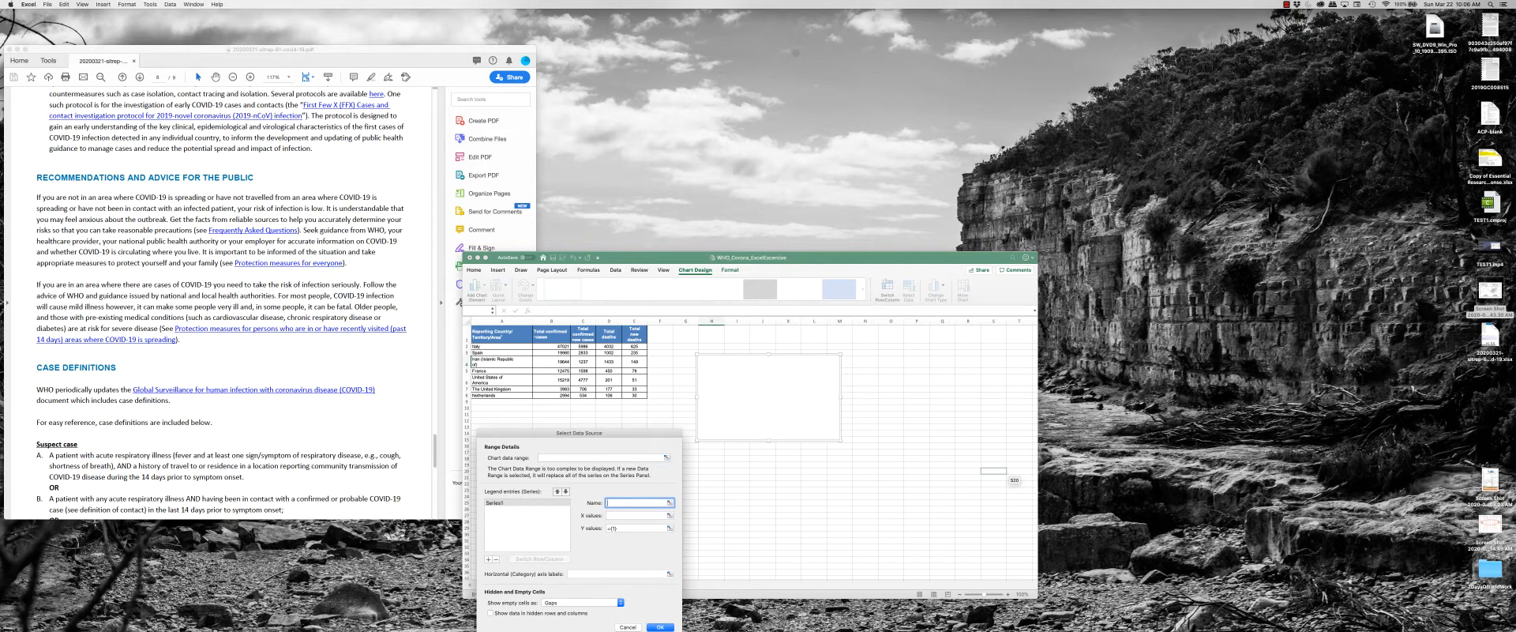
type("Confirmed Cases Vs Deaths")
Use total confirmed cases as the series' X values and total deaths as Y values, Italy through Netherlands, and shift the chart slightly.
left_click(637, 515)
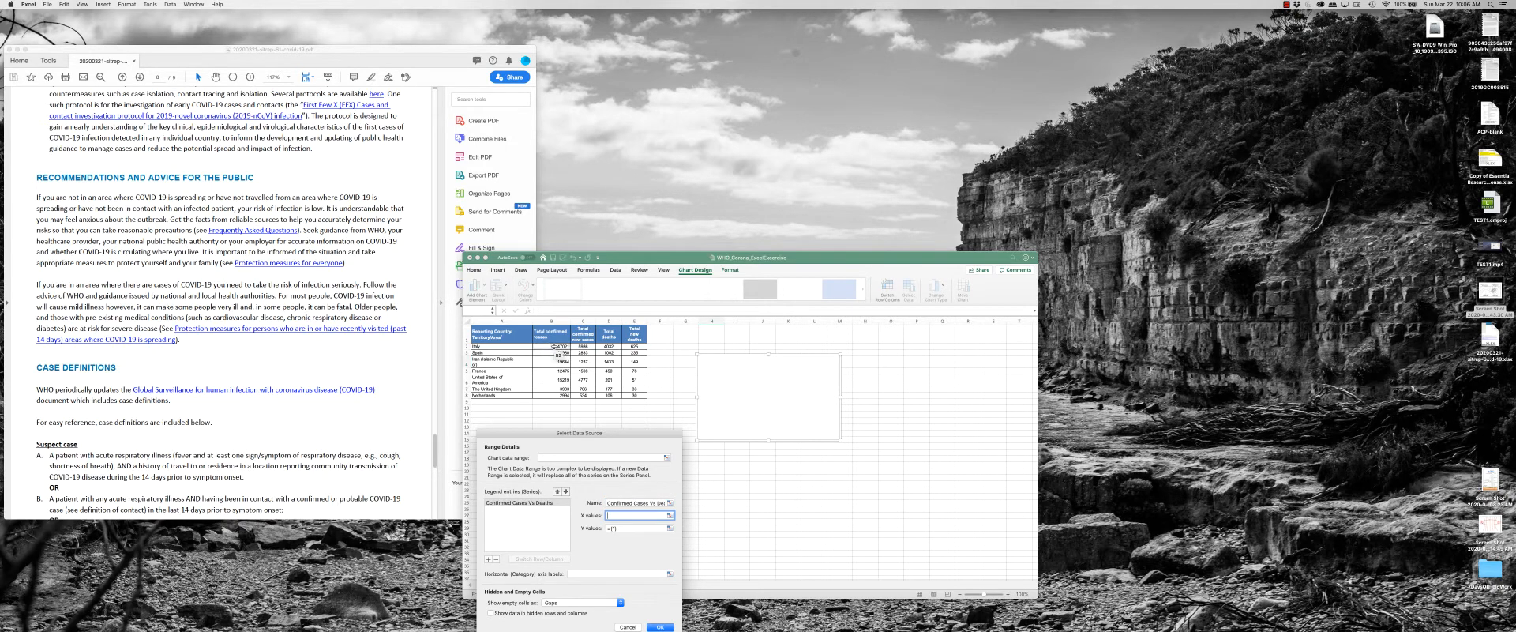
left_click_drag(552, 345, 562, 394)
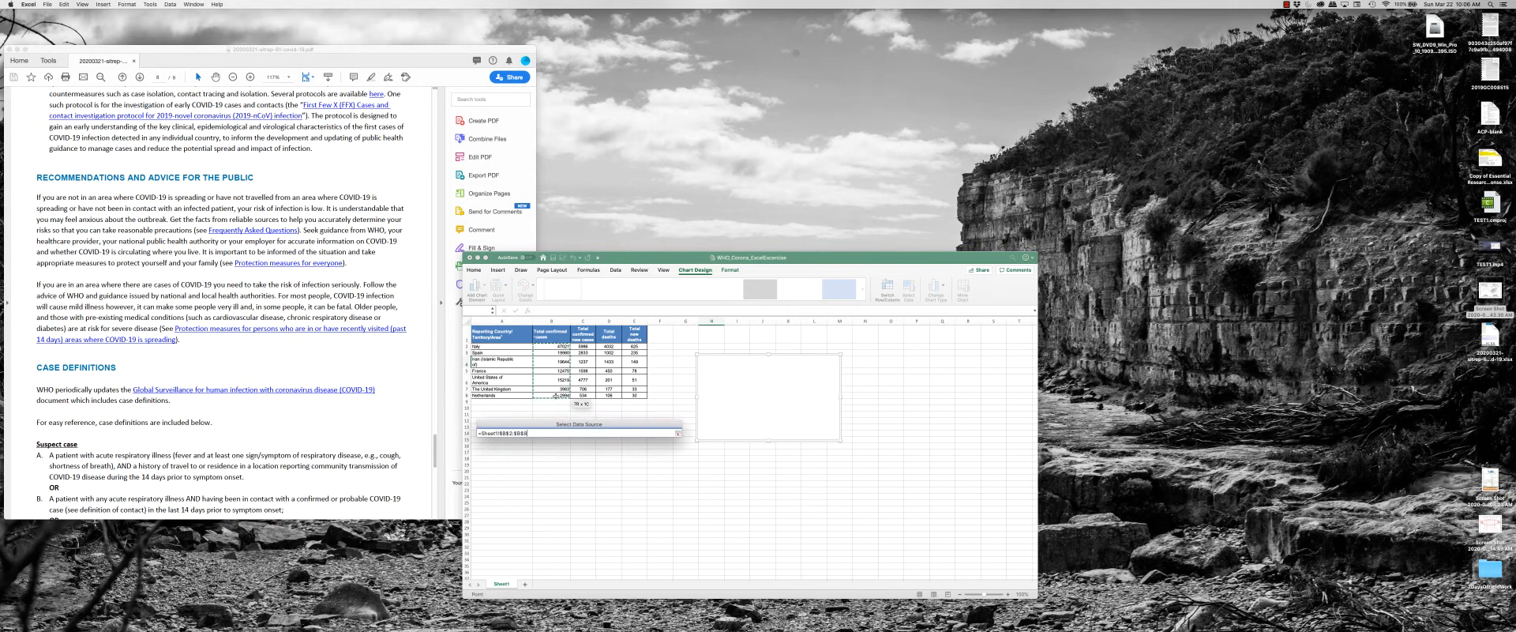
left_click(640, 528)
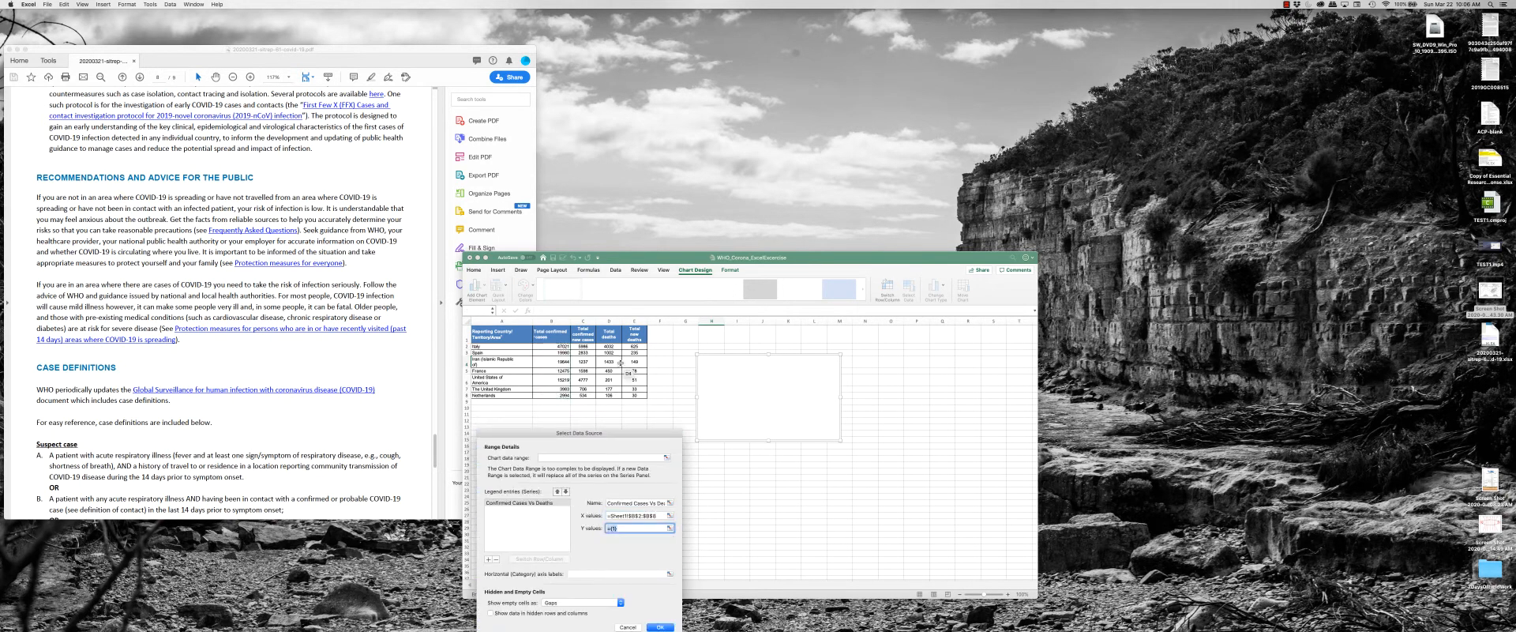
left_click(610, 346)
left_click_drag(611, 345, 611, 395)
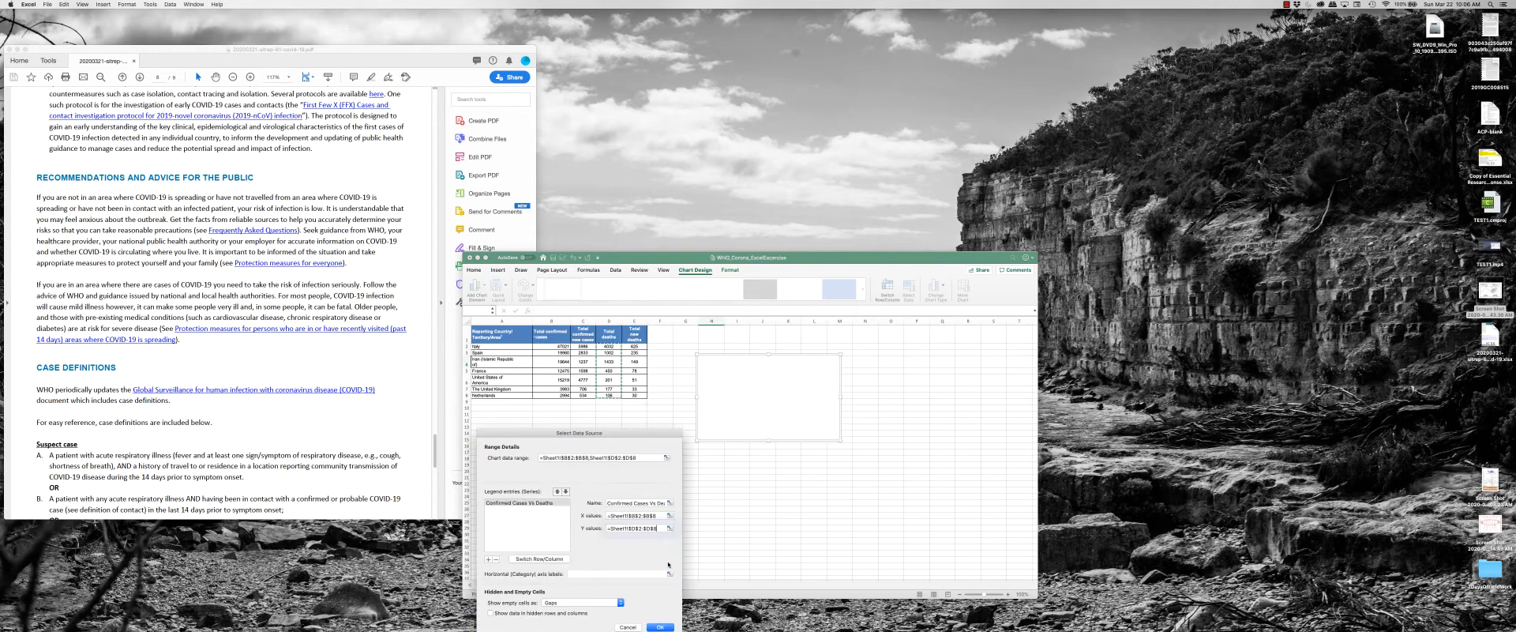
left_click(661, 627)
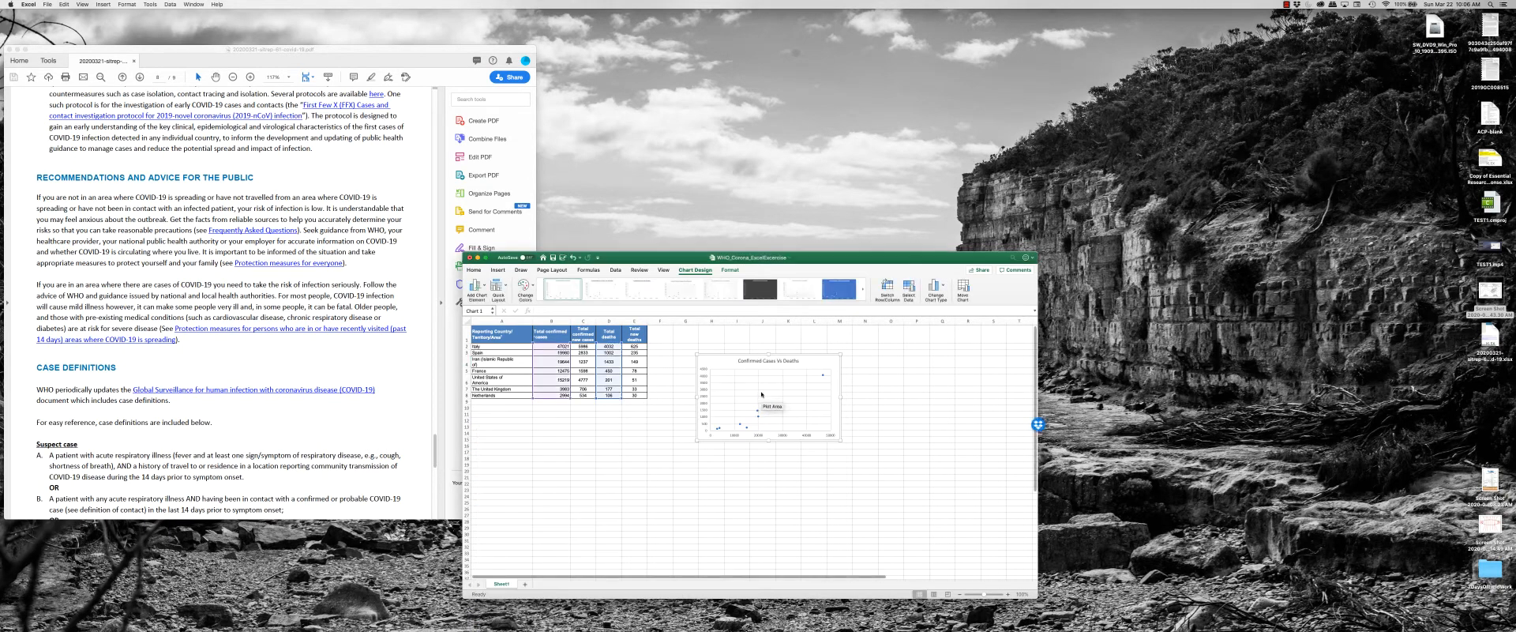
left_click_drag(770, 352, 760, 342)
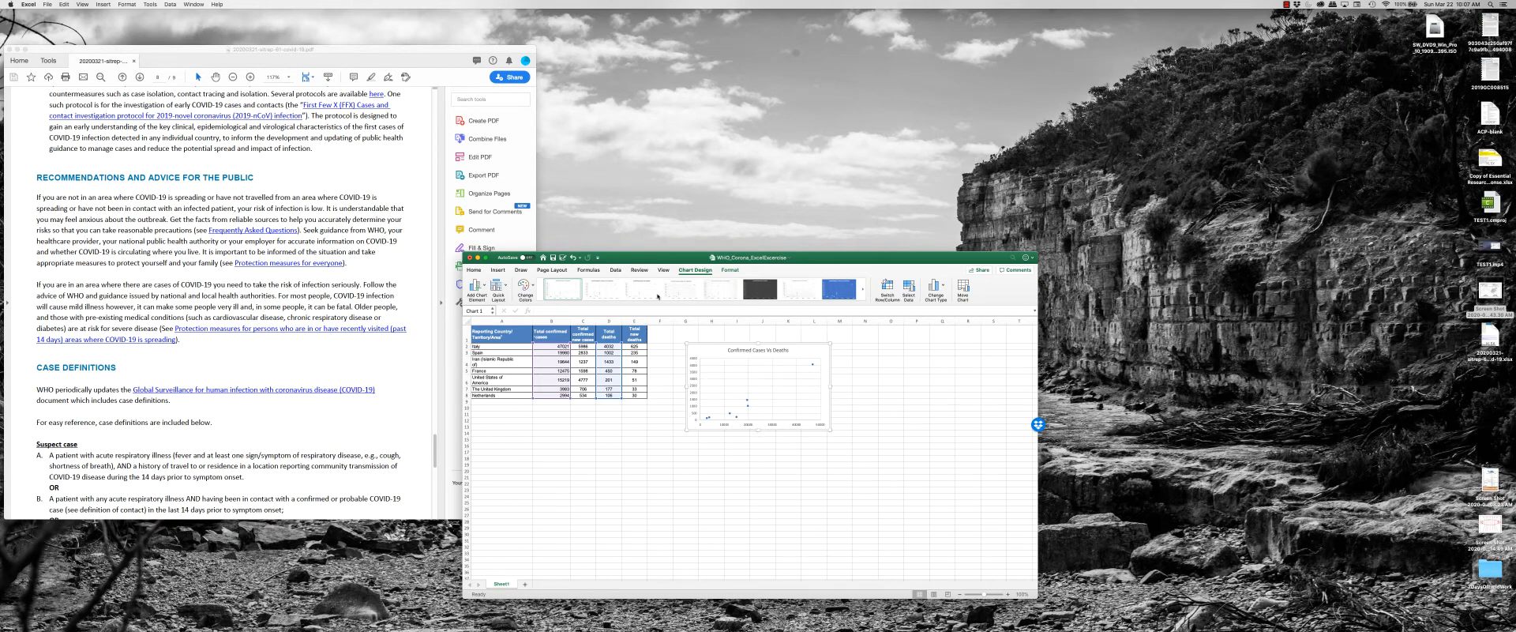
Add primary vertical and primary horizontal axis titles to the scatter chart.
left_click(476, 285)
mouse_move(491, 299)
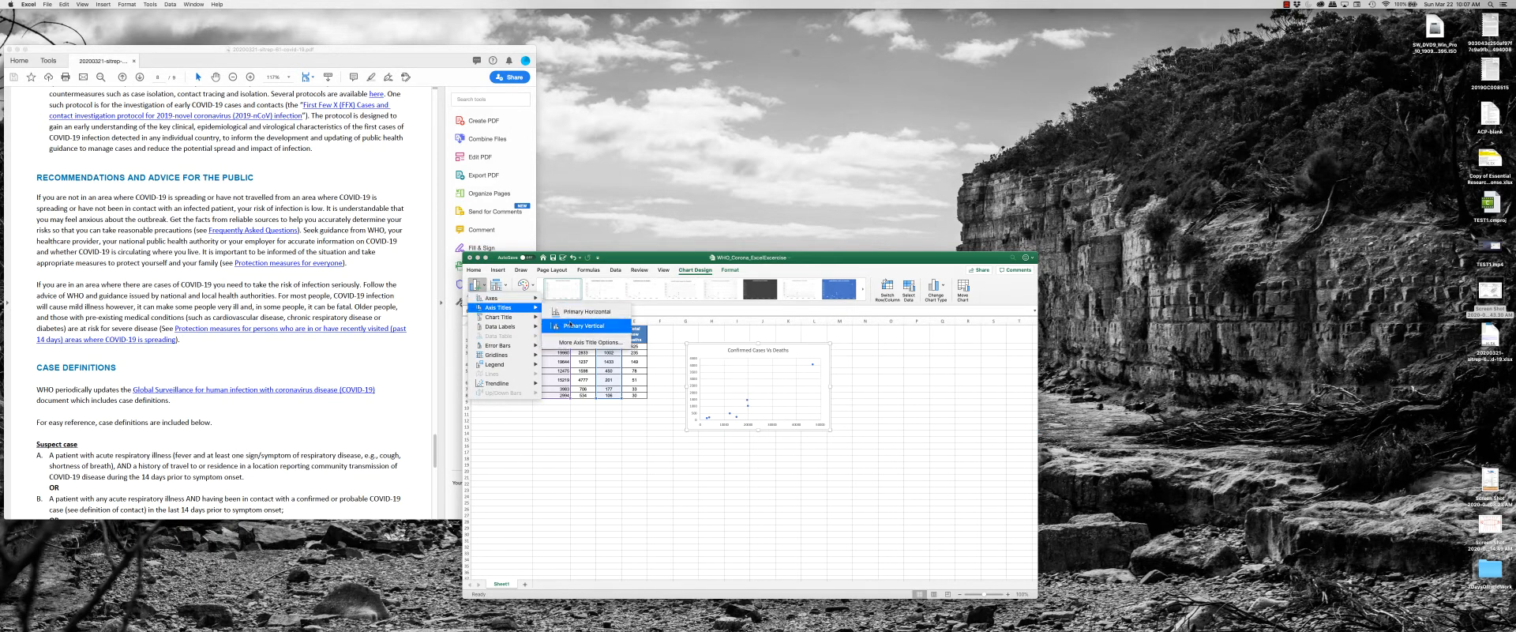
left_click(570, 325)
left_click(485, 287)
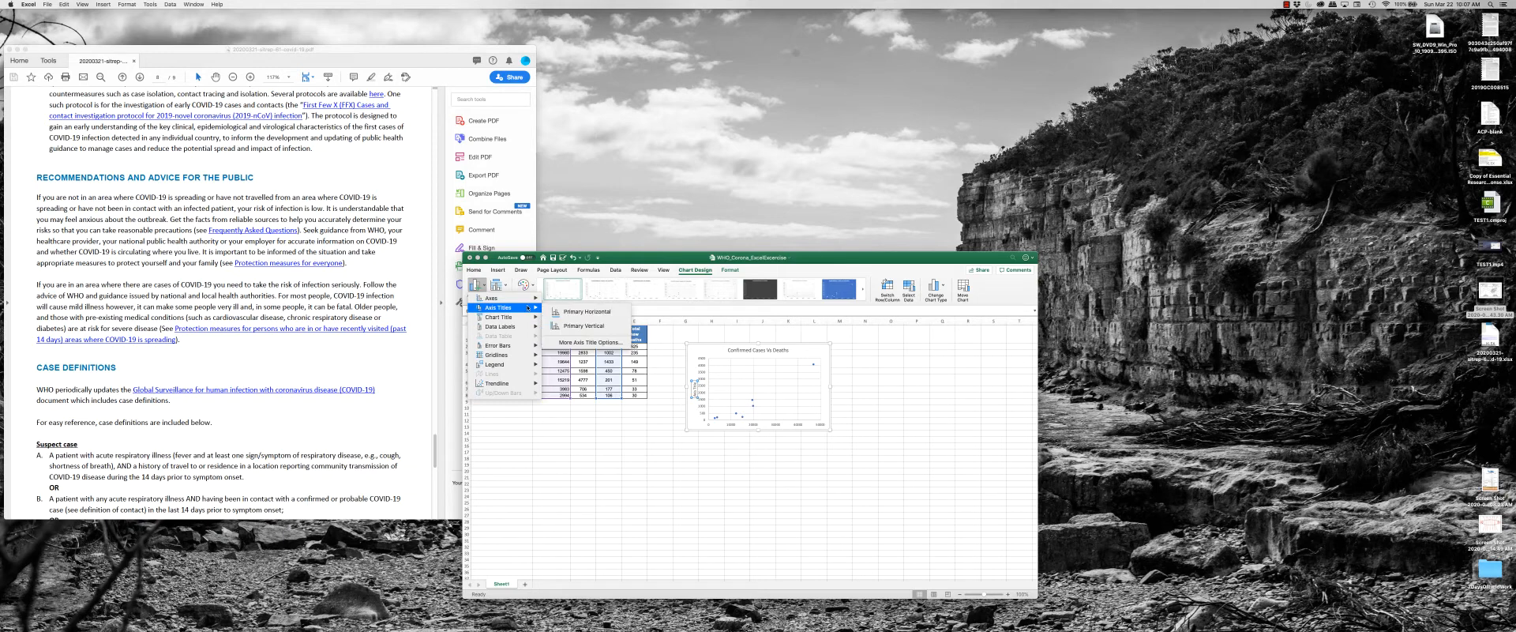
left_click(570, 311)
Title the horizontal axis "Total Confirmed Cases" and retitle the vertical axis for deaths.
triple_click(763, 422)
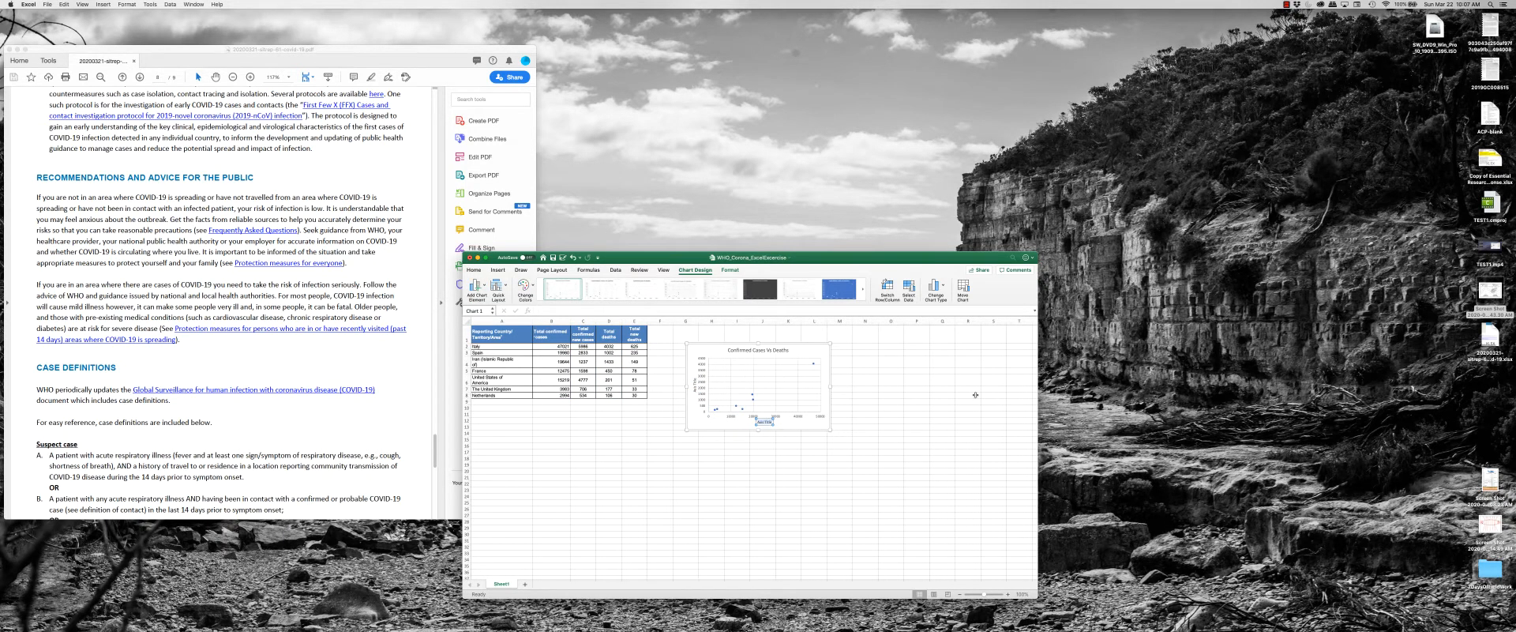
key("BackSpace")
left_click(694, 384)
double_click(694, 384)
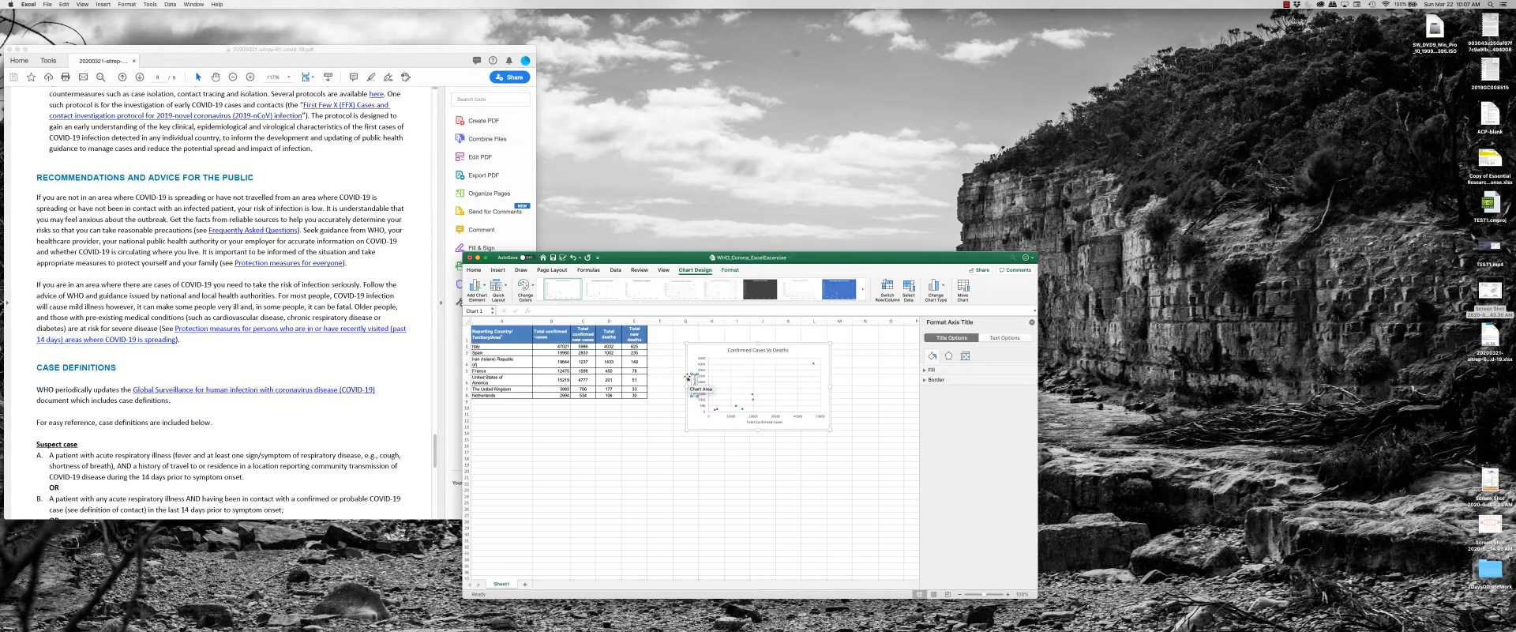
left_click(737, 458)
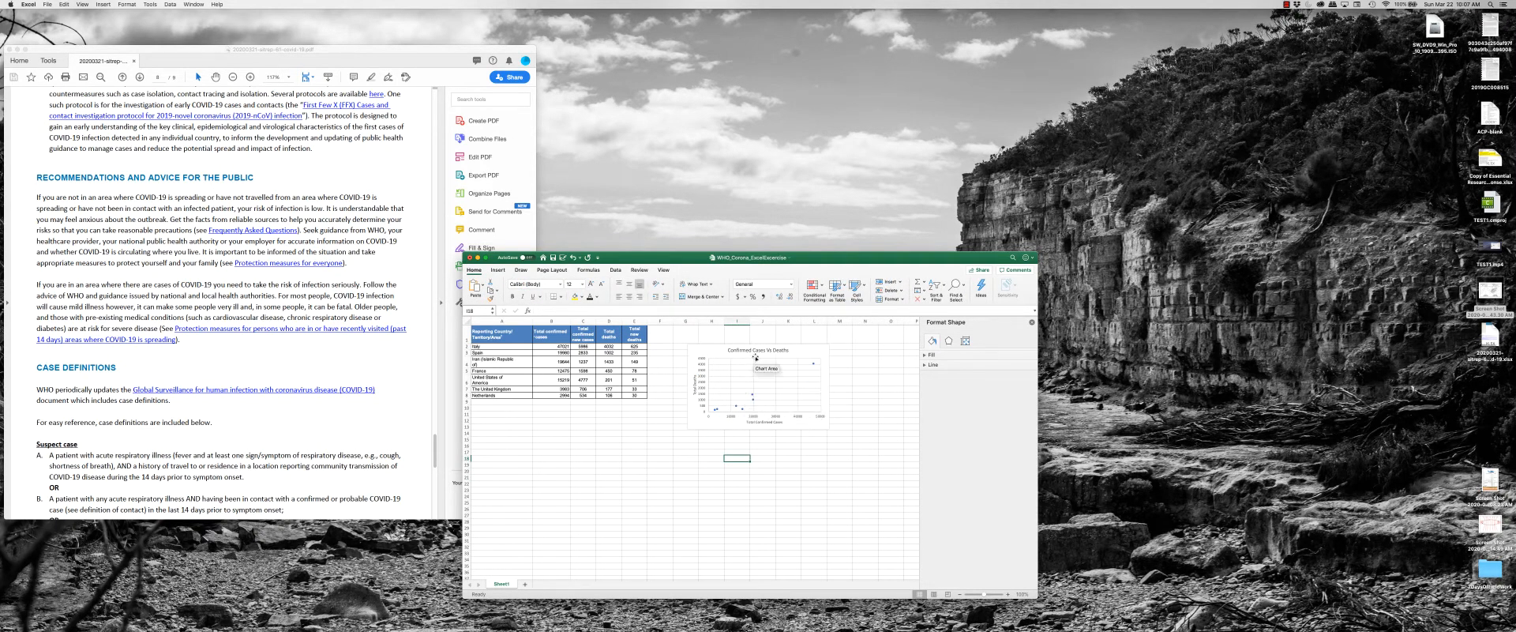
Move the chart beside the data table and give its horizontal axis a logarithmic scale with base 10.
left_click_drag(813, 344, 770, 327)
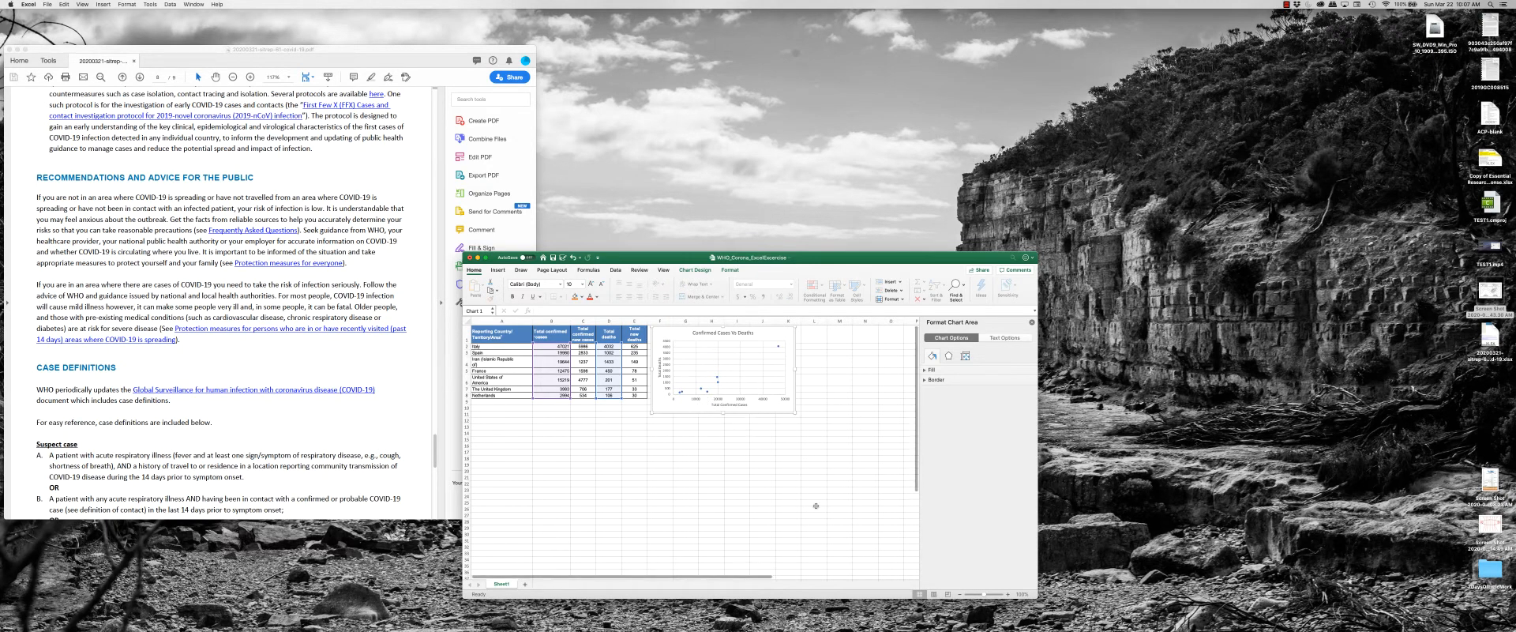
left_click(778, 399)
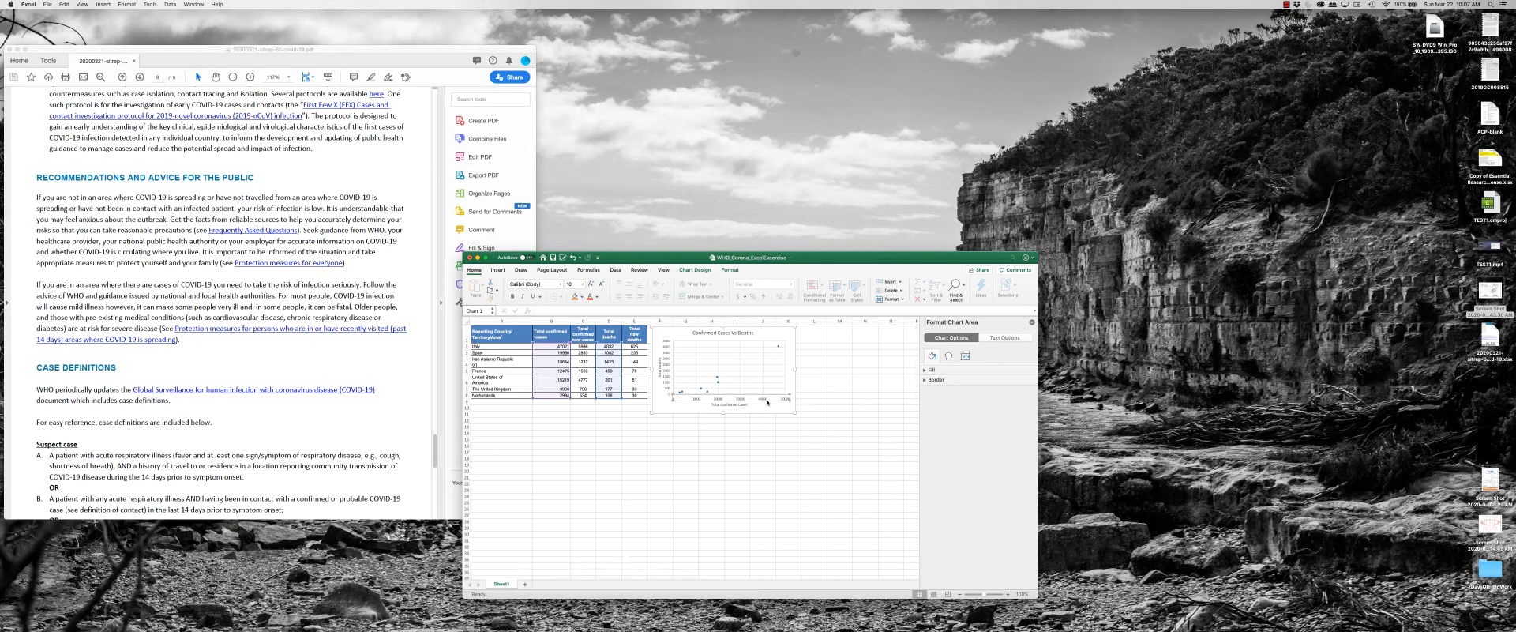
left_click(1031, 323)
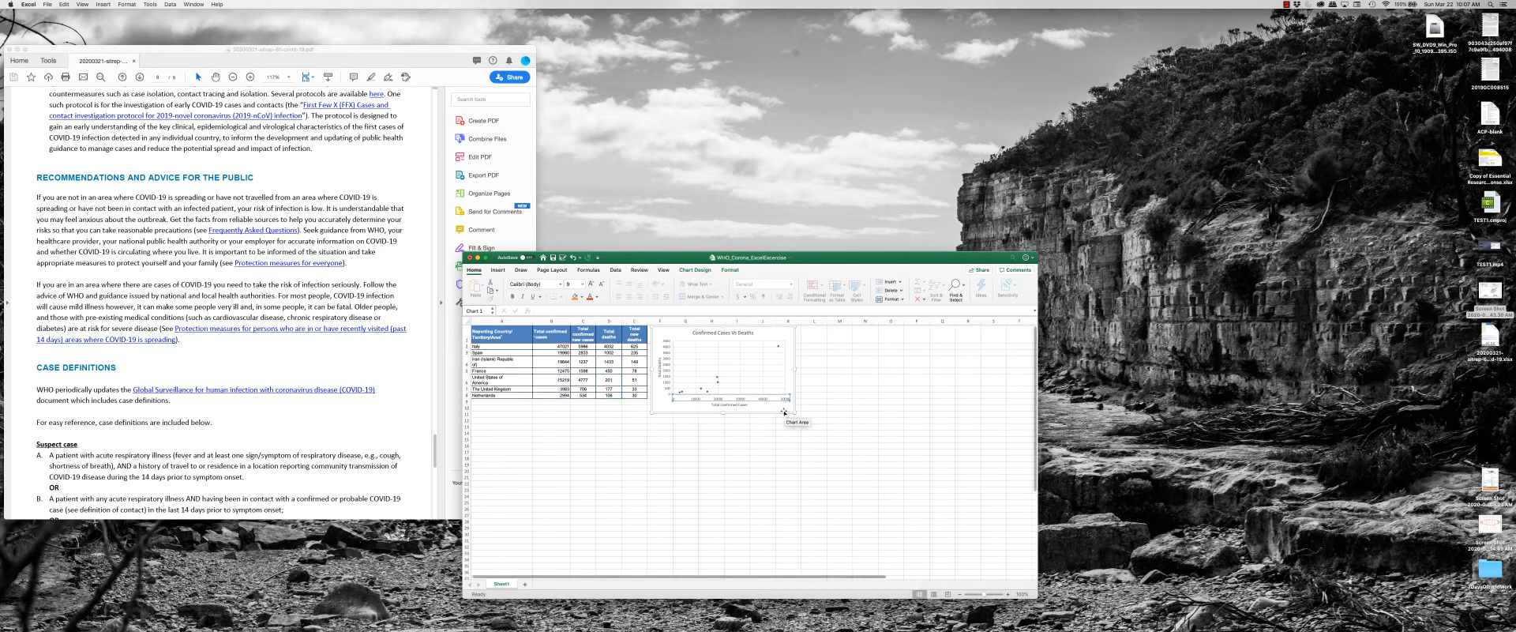
right_click(785, 401)
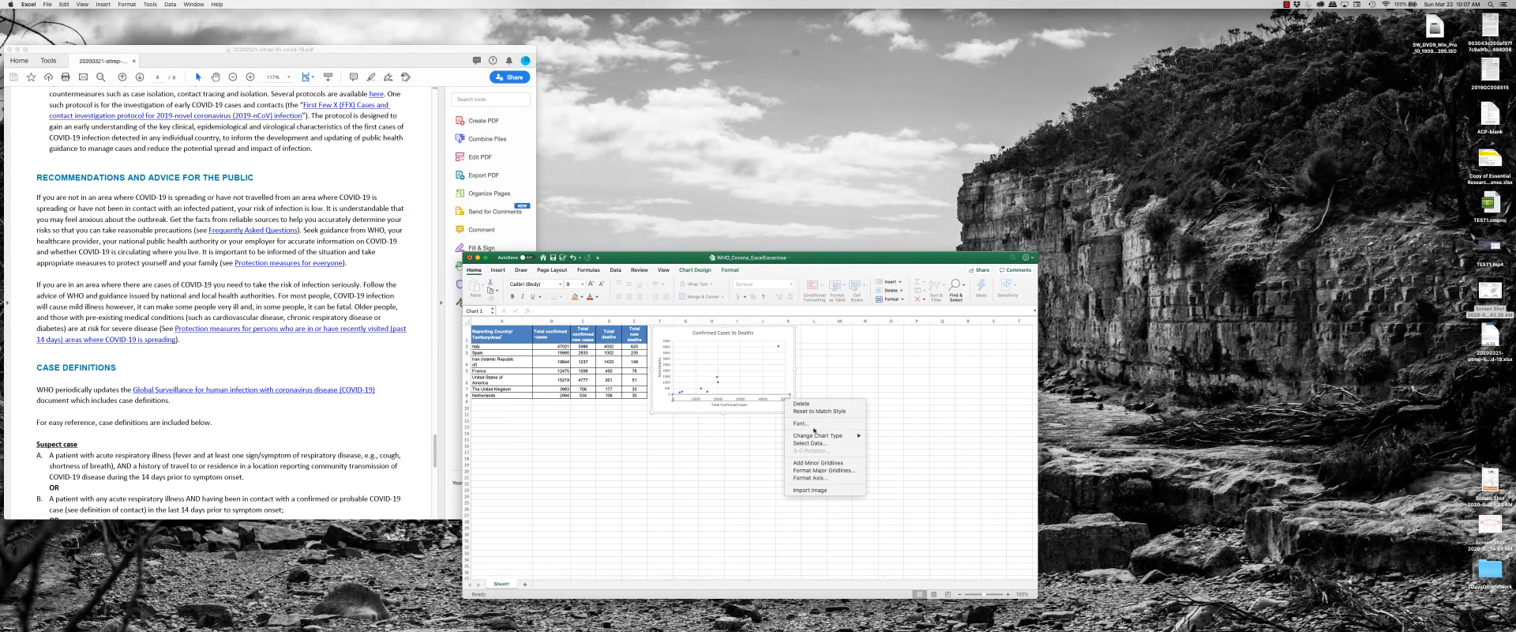
left_click(825, 478)
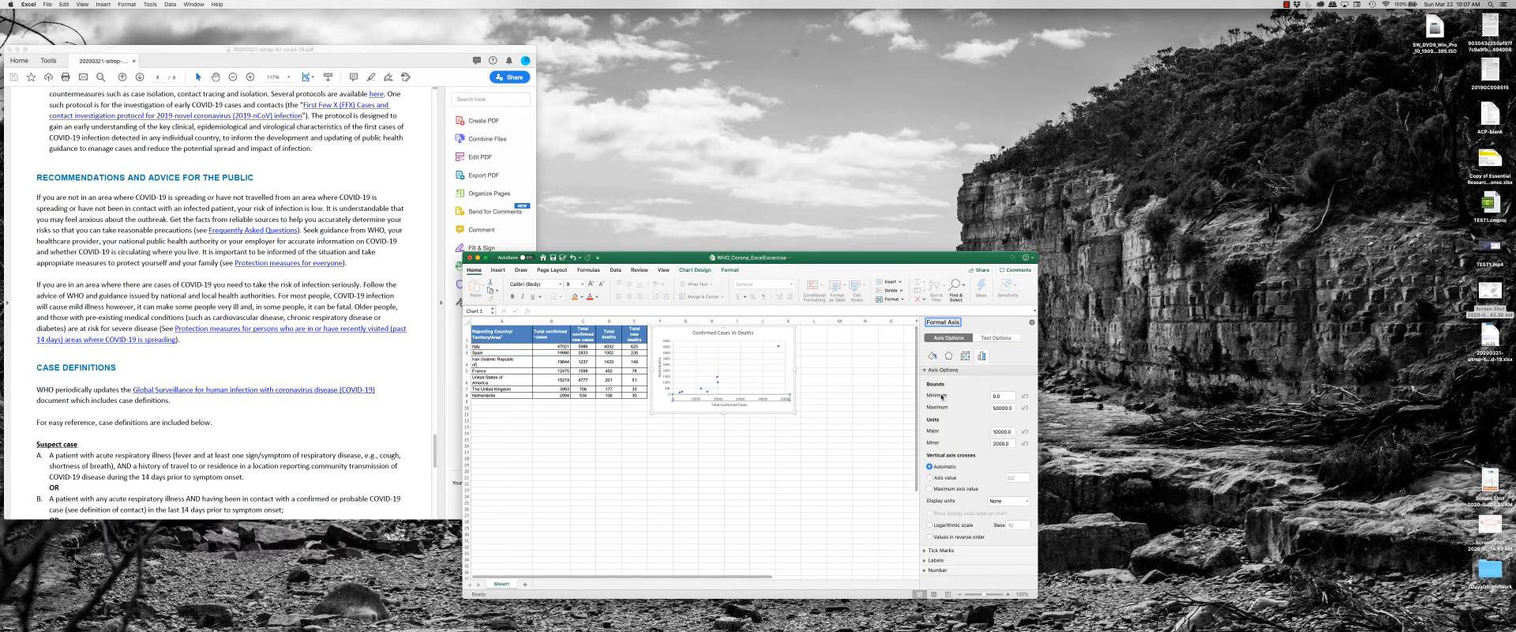
left_click(1008, 397)
left_click(1010, 406)
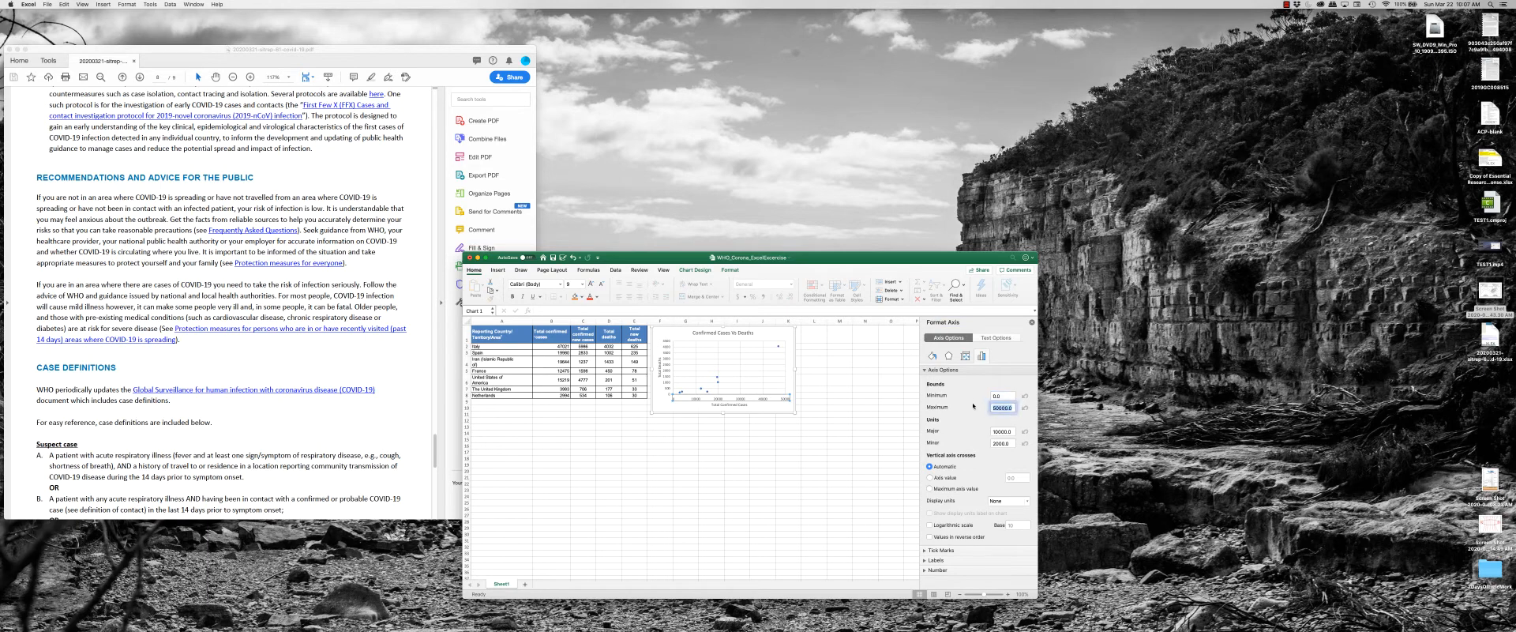
left_click(930, 524)
Choose a minor tick mark type for the chart's horizontal axis.
left_click(930, 551)
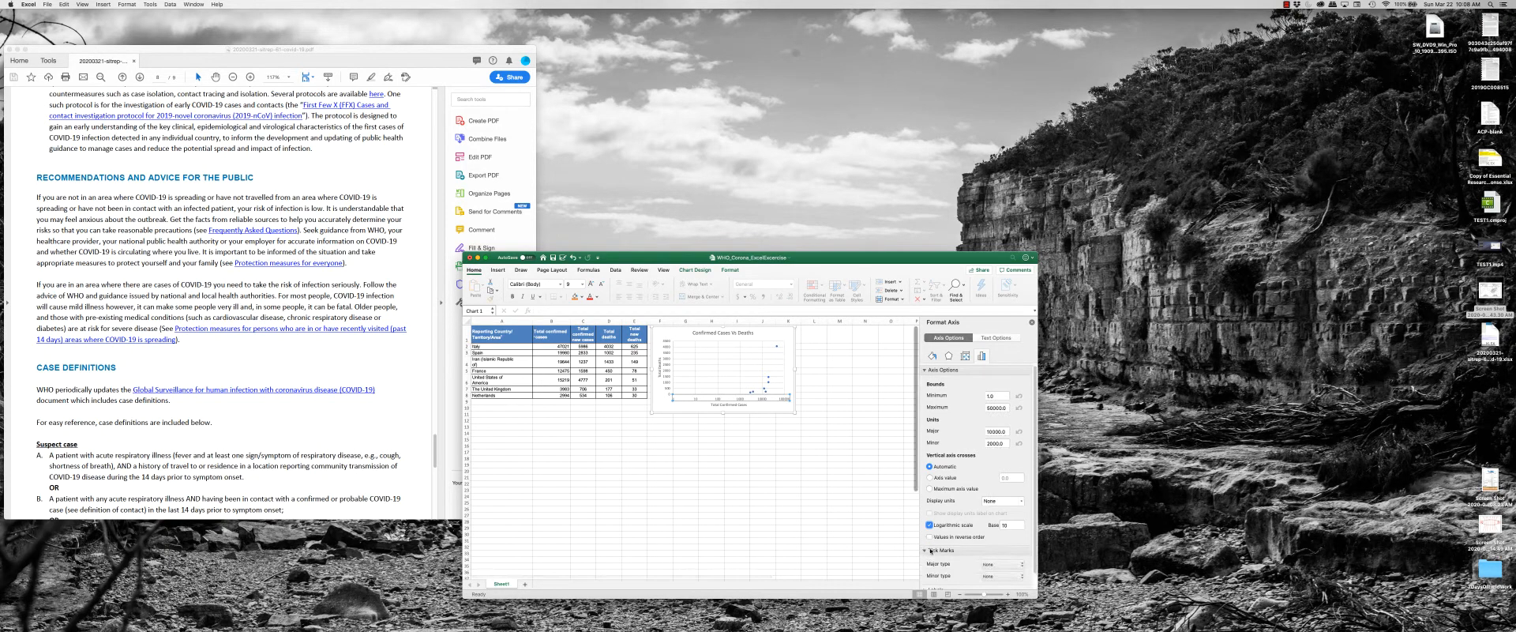
left_click(1006, 575)
left_click(1008, 584)
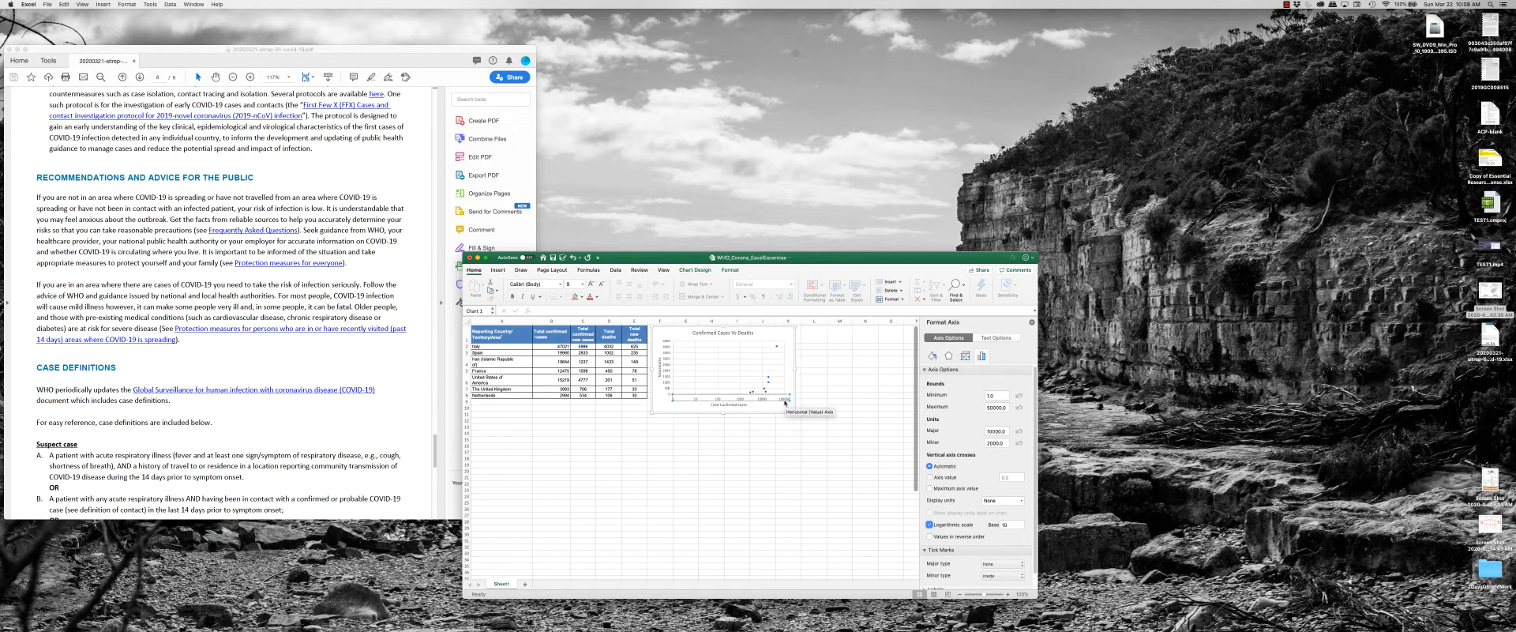
left_click(748, 477)
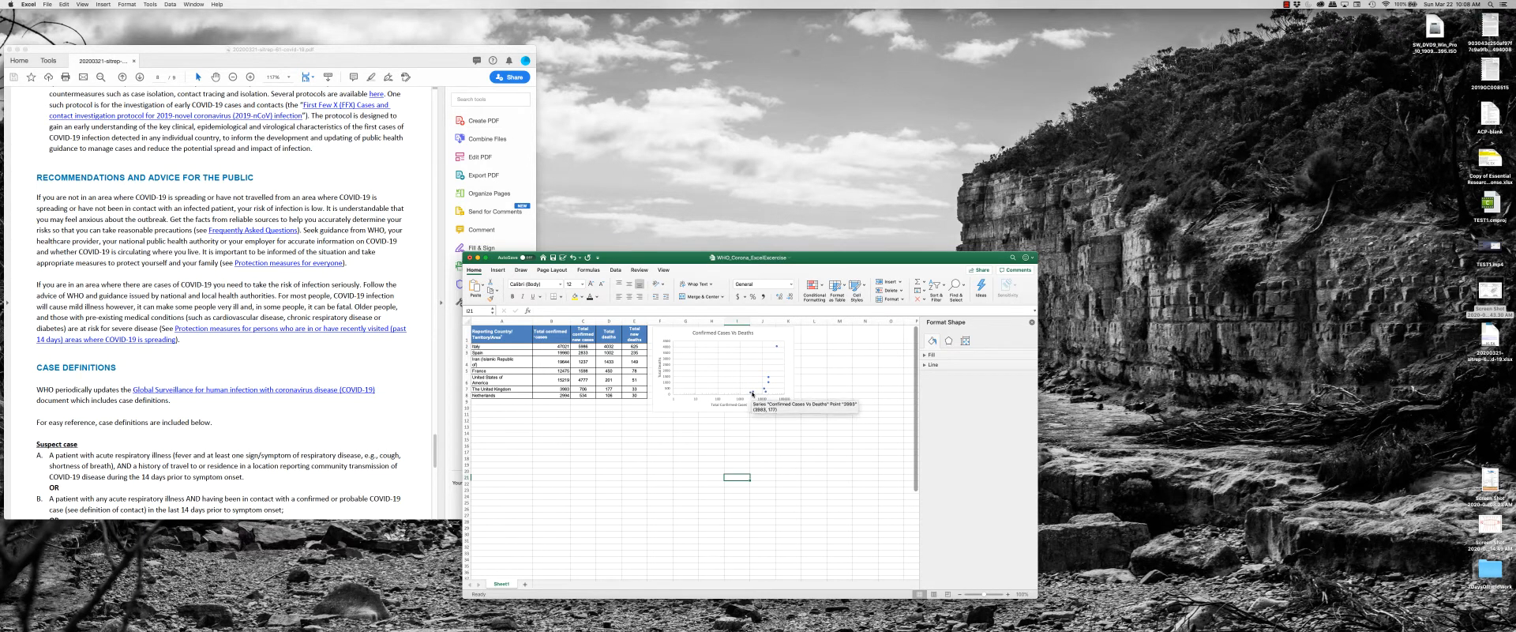
Set the minimum bound of the horizontal axis to 1000.
mouse_move(777, 346)
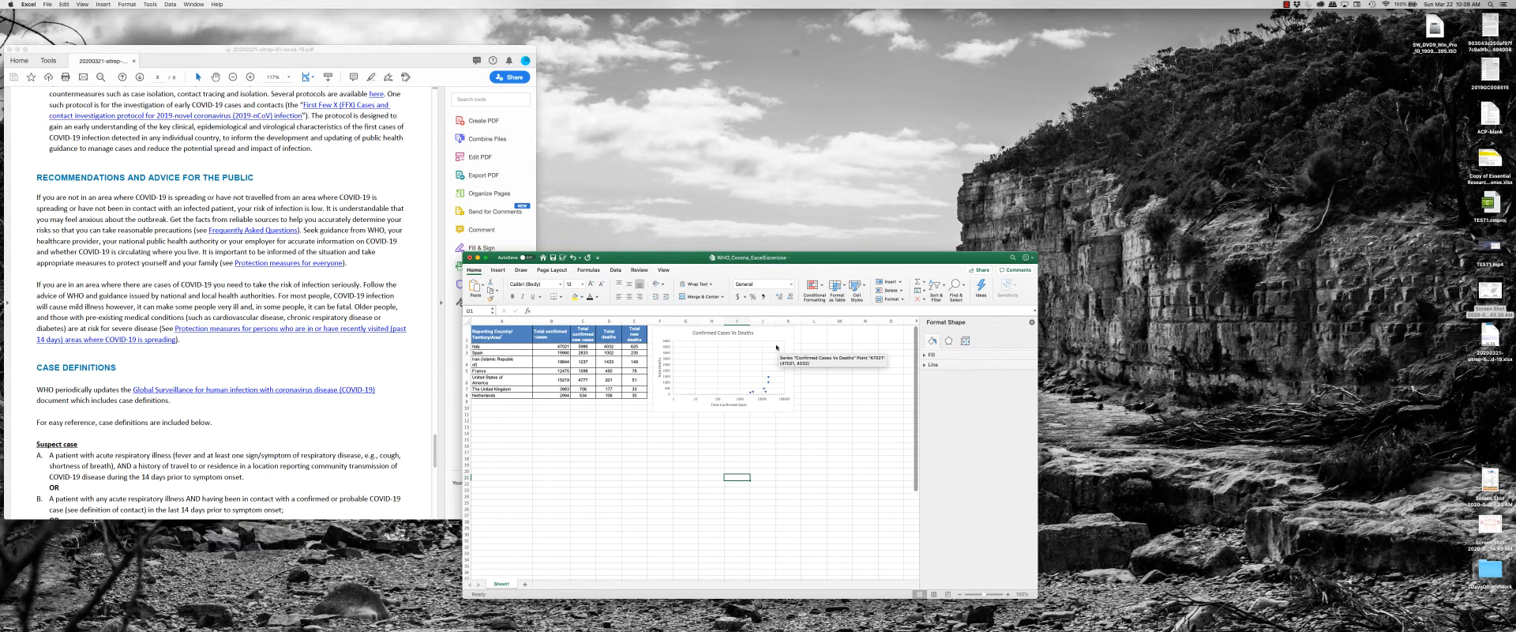
left_click(734, 398)
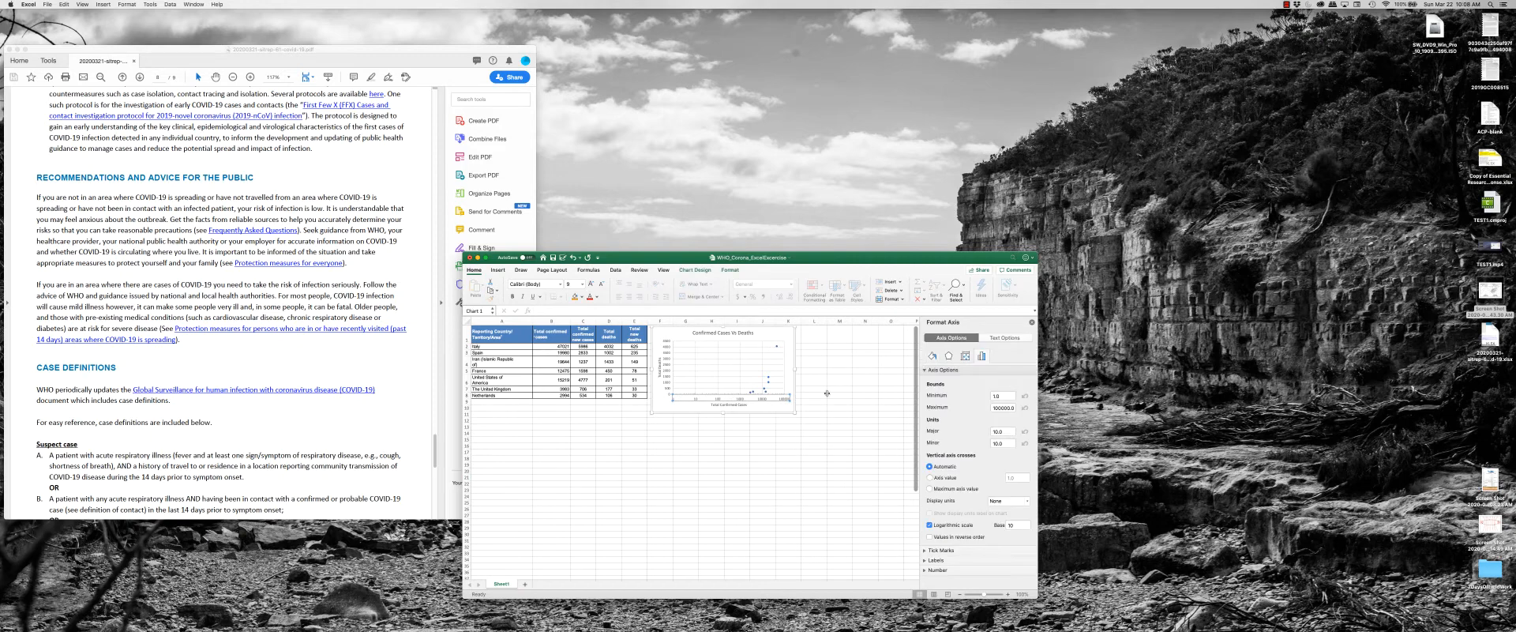
left_click(1002, 396)
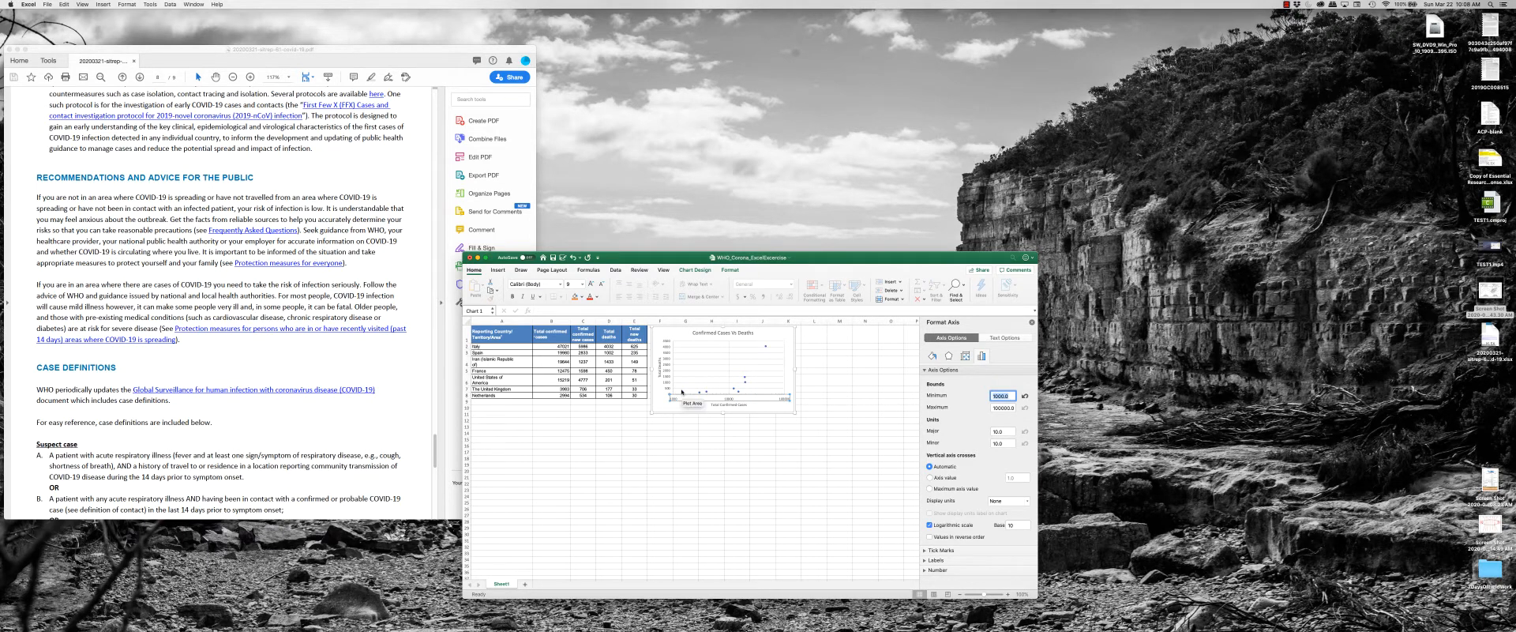
left_click(736, 477)
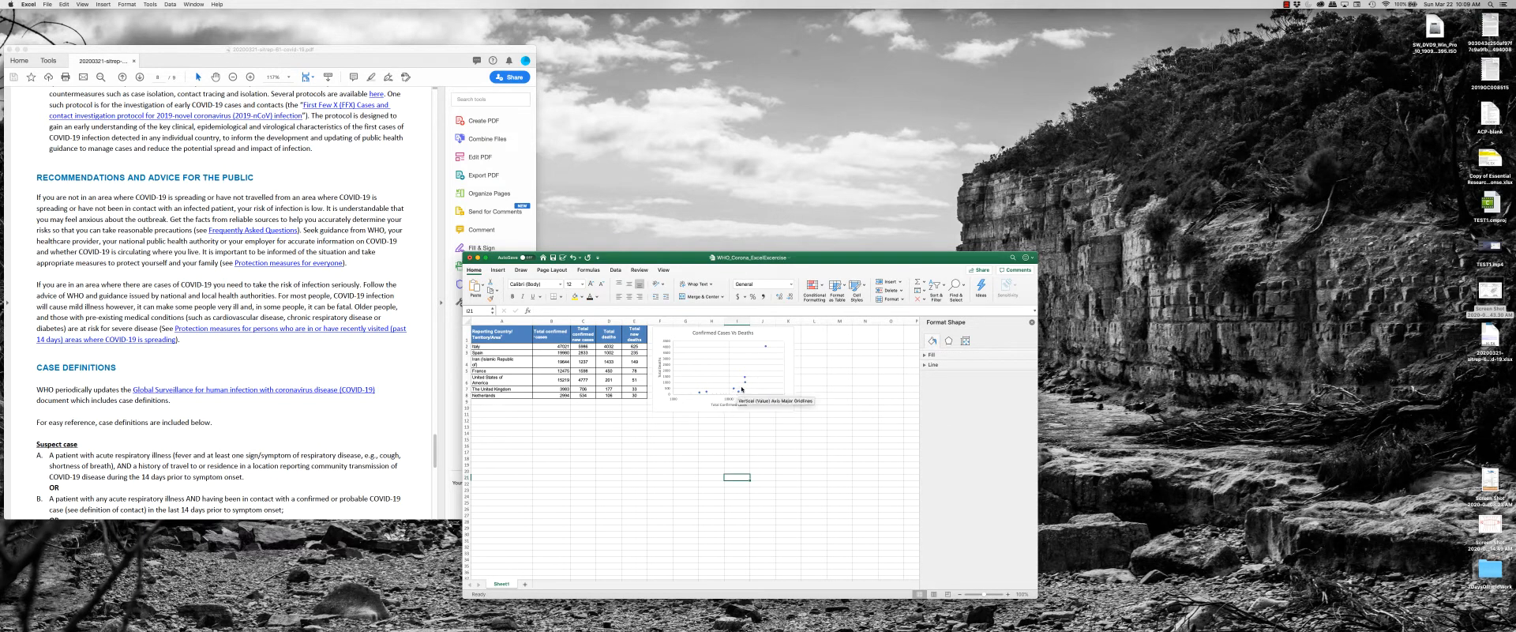
Change the data series' markers to a different built-in type.
left_click(745, 386)
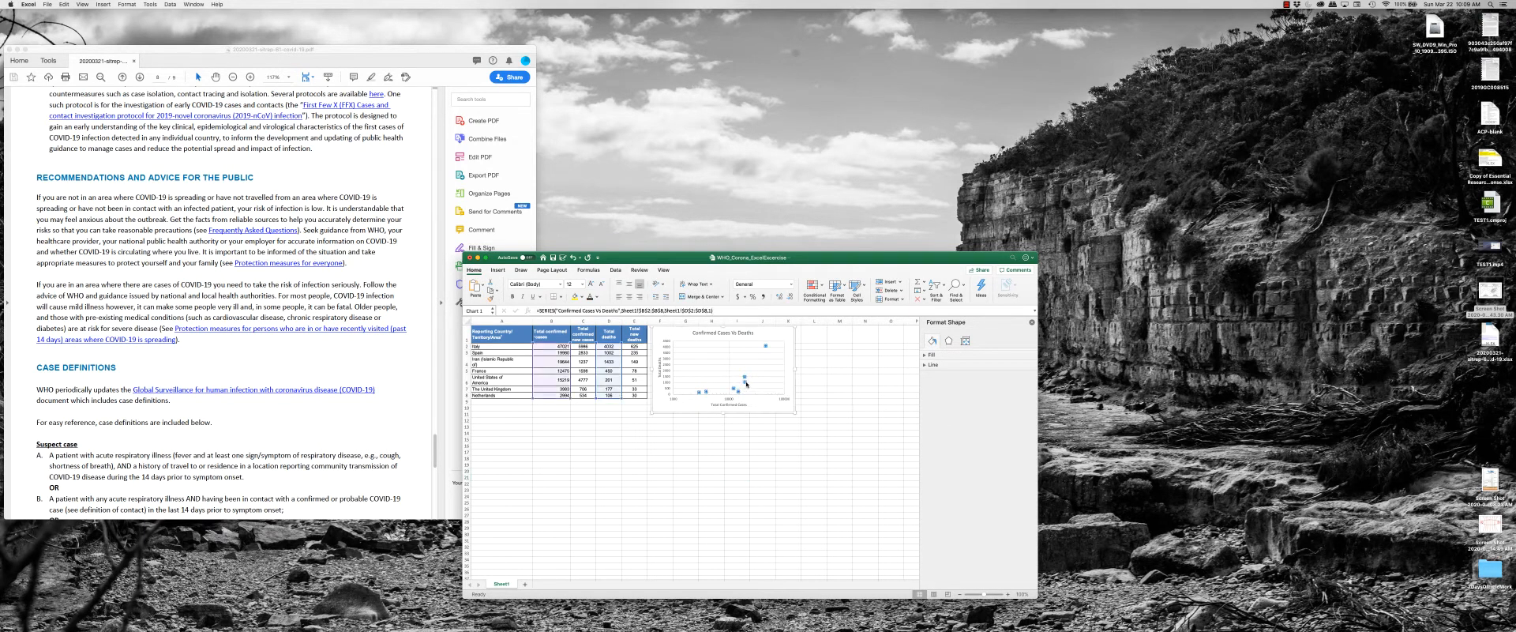
left_click(933, 340)
left_click(956, 358)
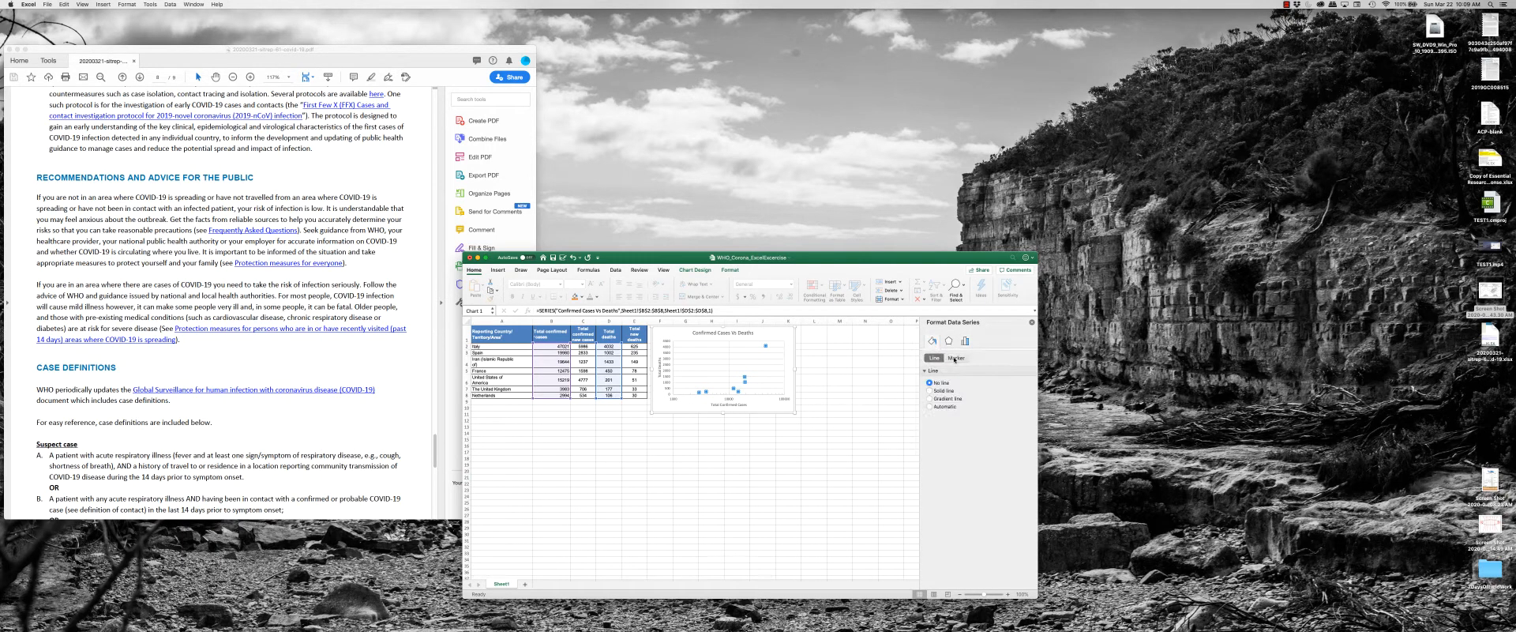
left_click(956, 372)
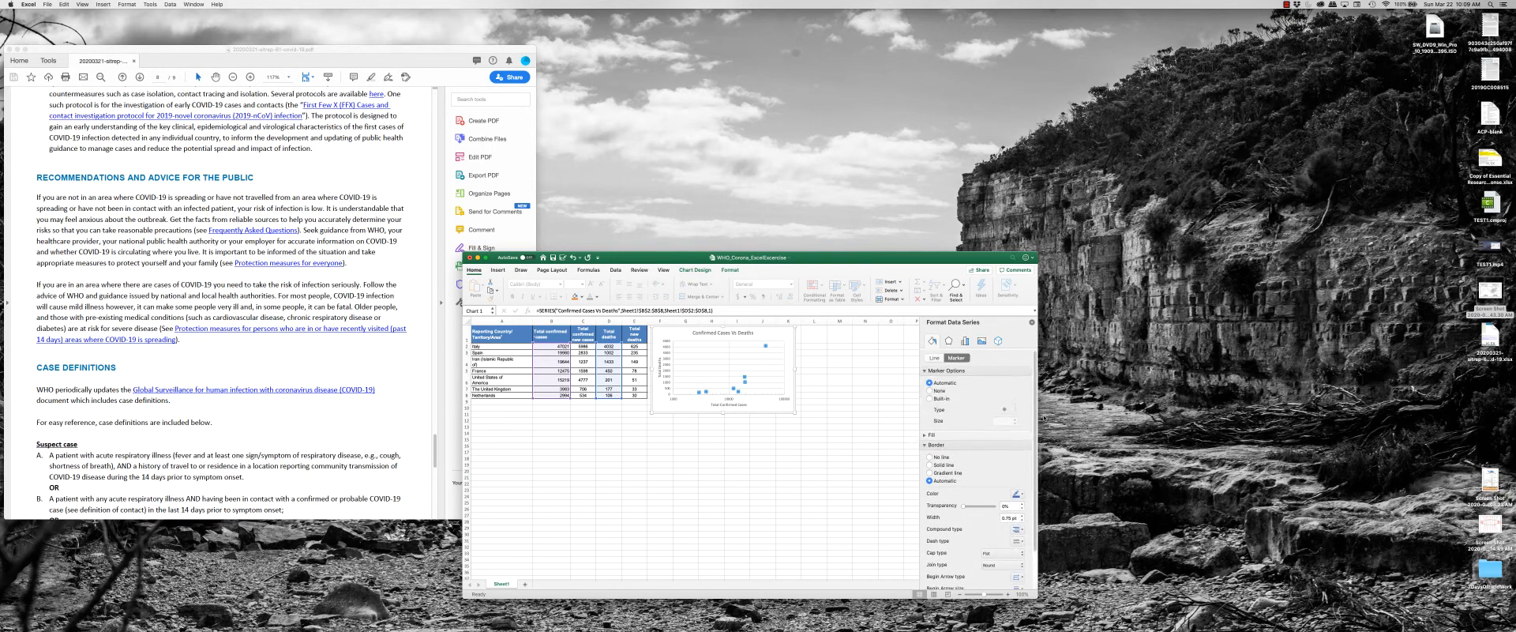
left_click(930, 399)
left_click(1010, 409)
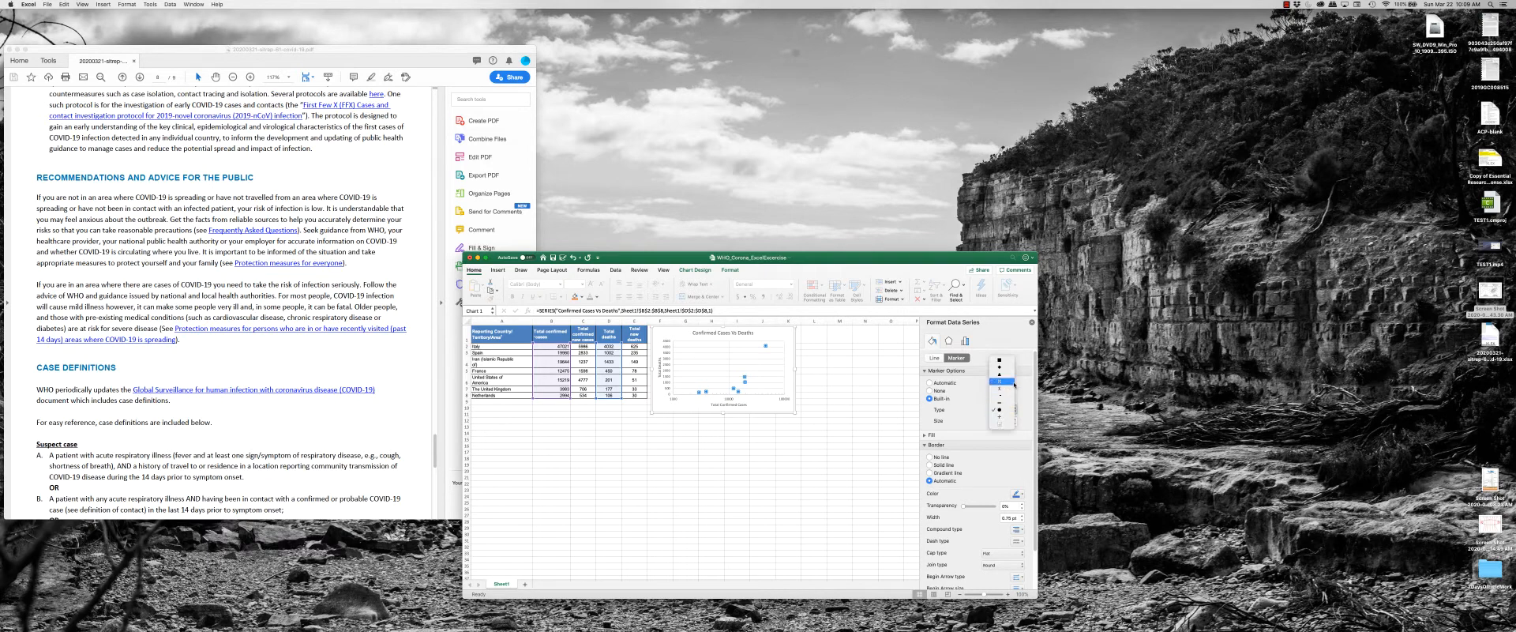
left_click(1014, 383)
left_click(814, 406)
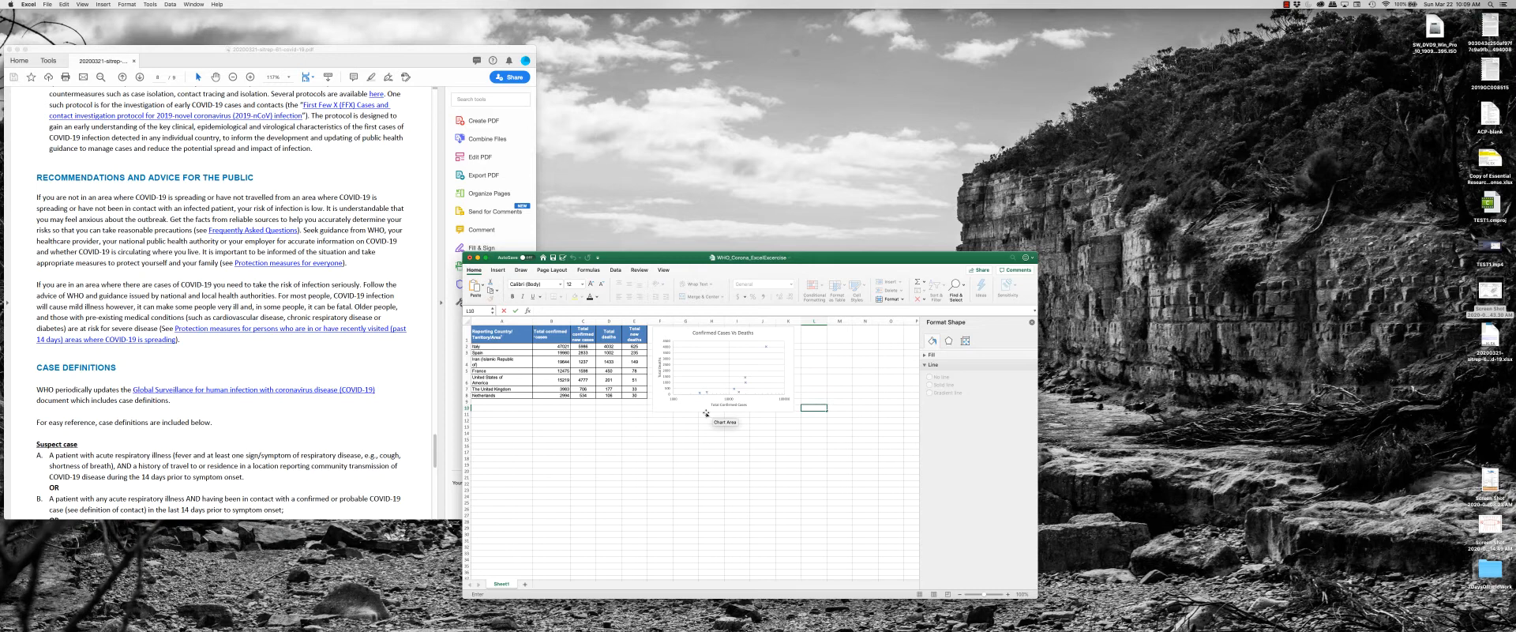
Look at the bounds and scale options of the chart's vertical axis.
left_click(671, 380)
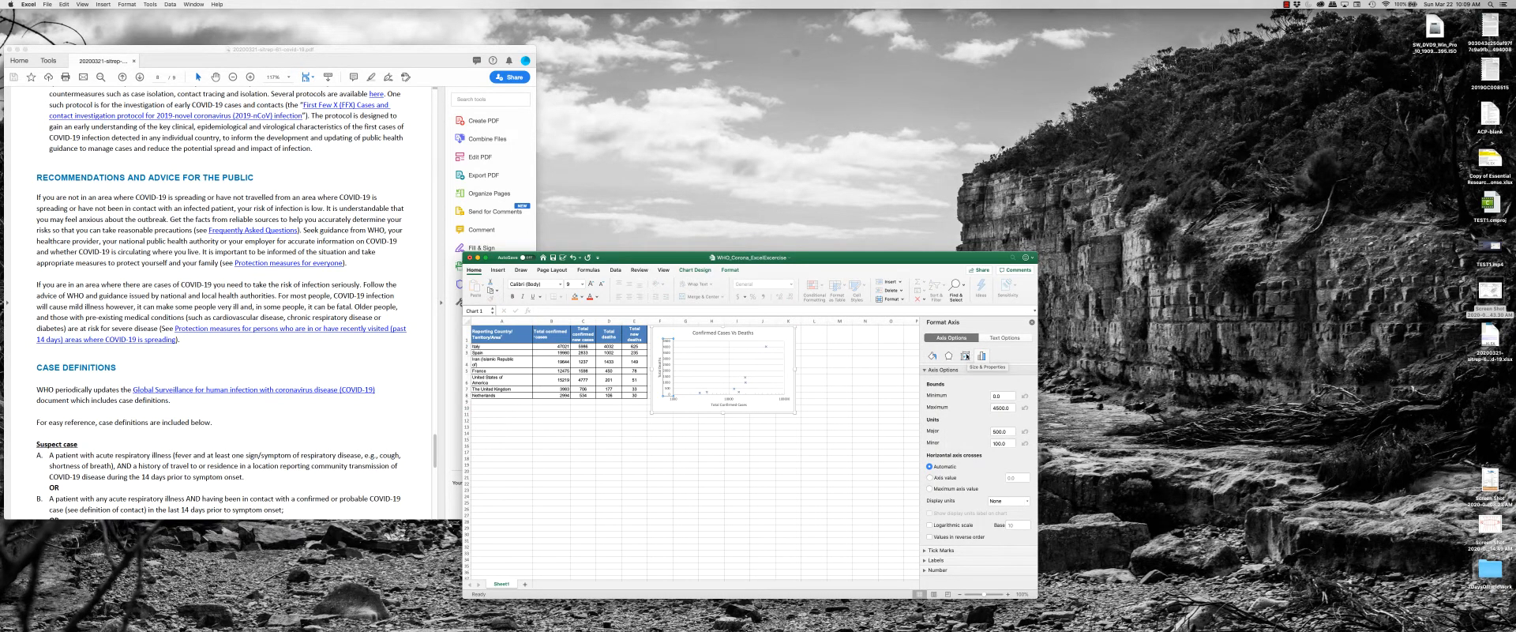
left_click(1002, 395)
left_click(762, 464)
left_click(777, 427)
left_click(766, 458)
Open a blank document in Word and move the spreadsheet window beside it.
mouse_move(671, 629)
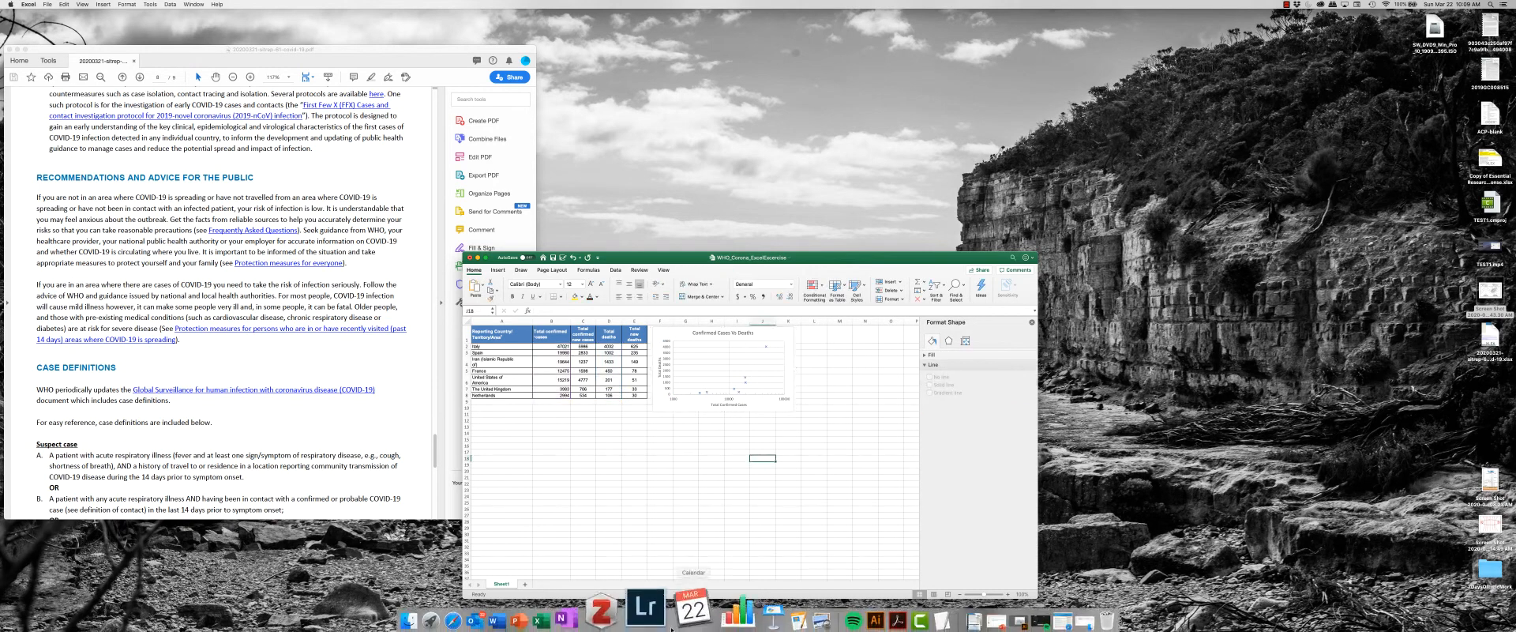
left_click(499, 620)
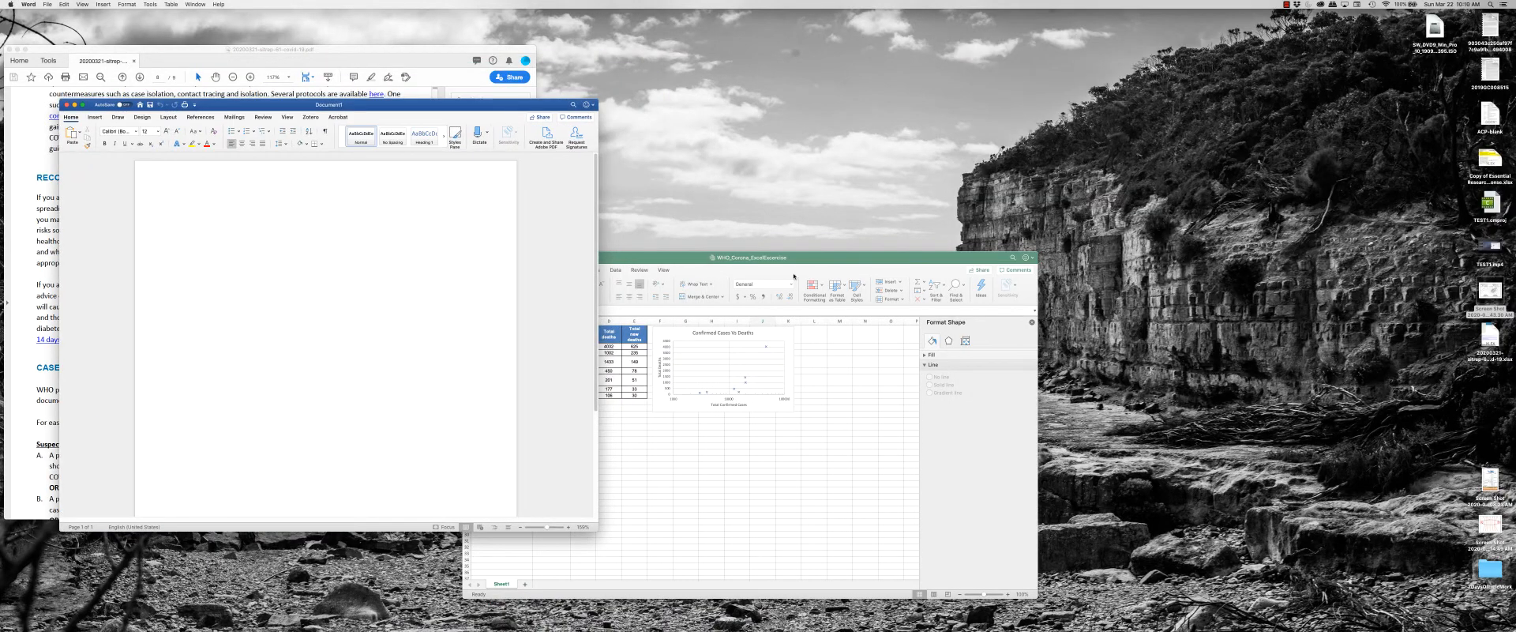
left_click_drag(829, 264, 993, 253)
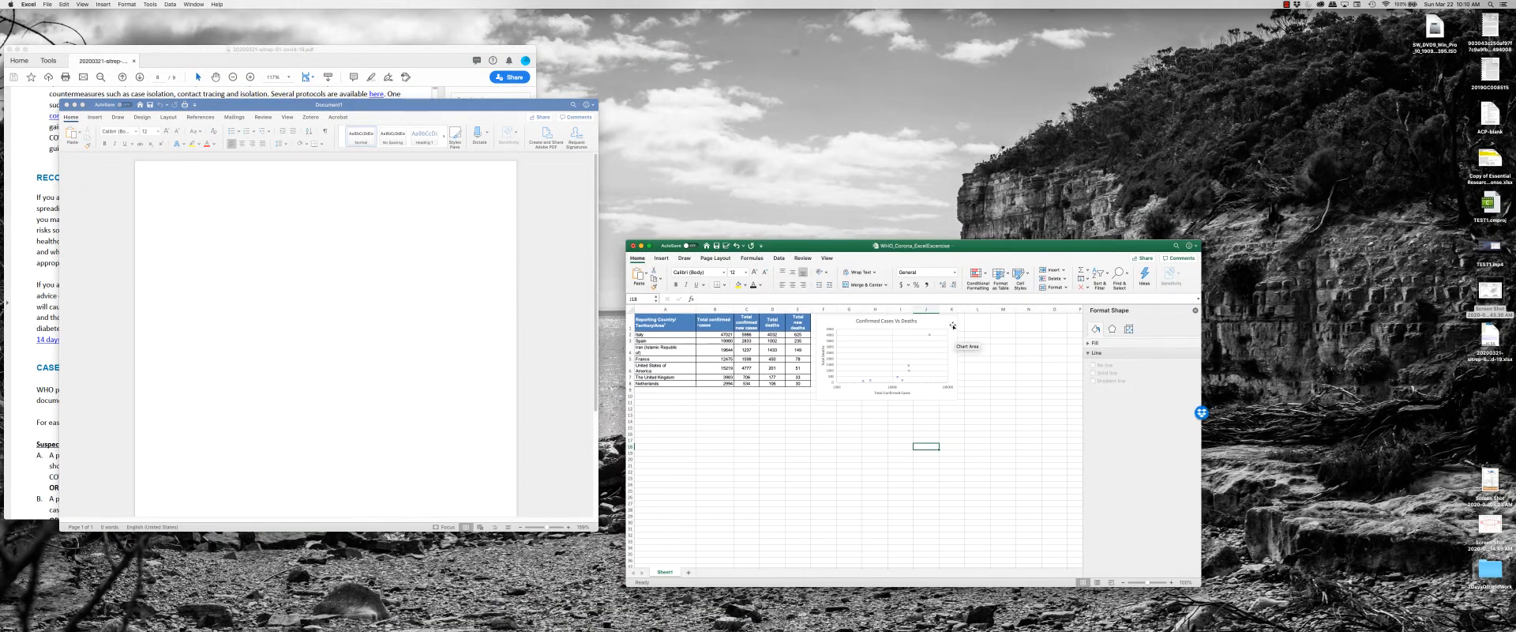
Copy the scatter chart from the spreadsheet and paste it into the blank Word document.
left_click(953, 325)
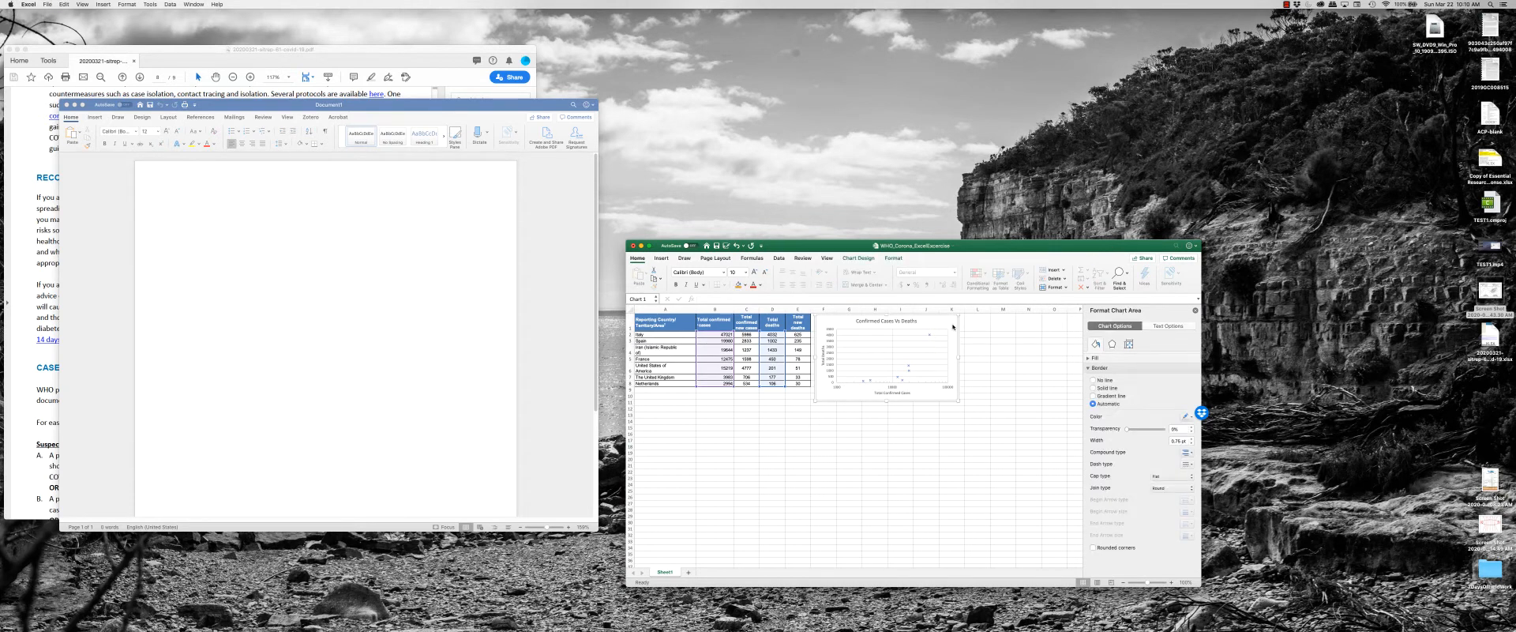
key("super+c")
left_click(382, 294)
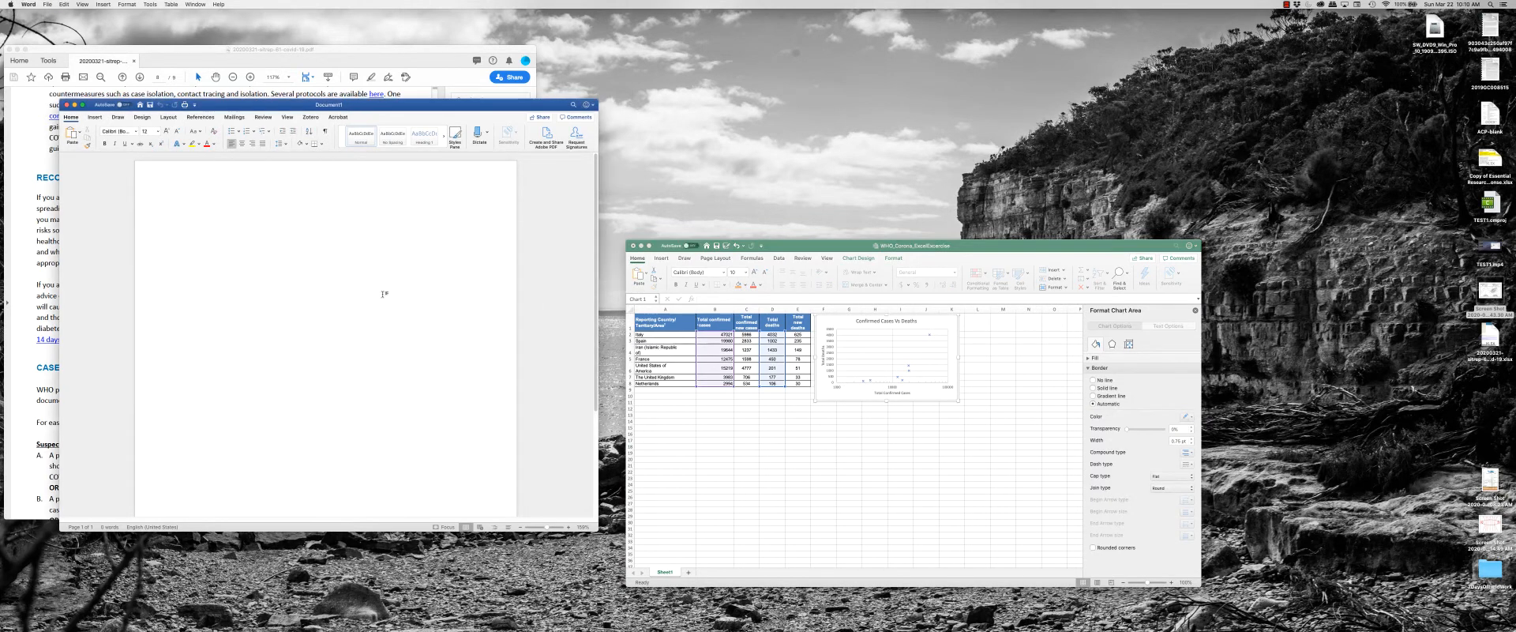
right_click(233, 222)
left_click(220, 227)
key("super+v")
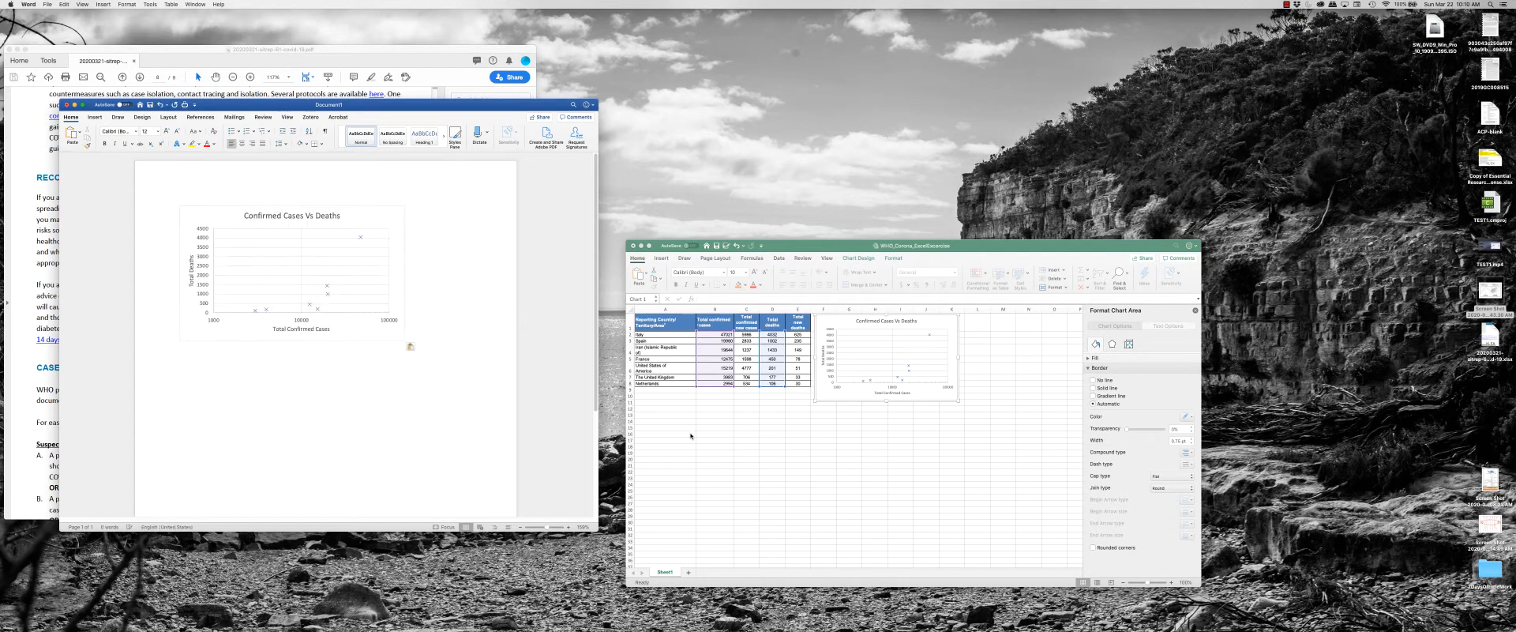
Change the total deaths of the United States of America to 1000 in the spreadsheet.
left_click(691, 435)
left_click(798, 440)
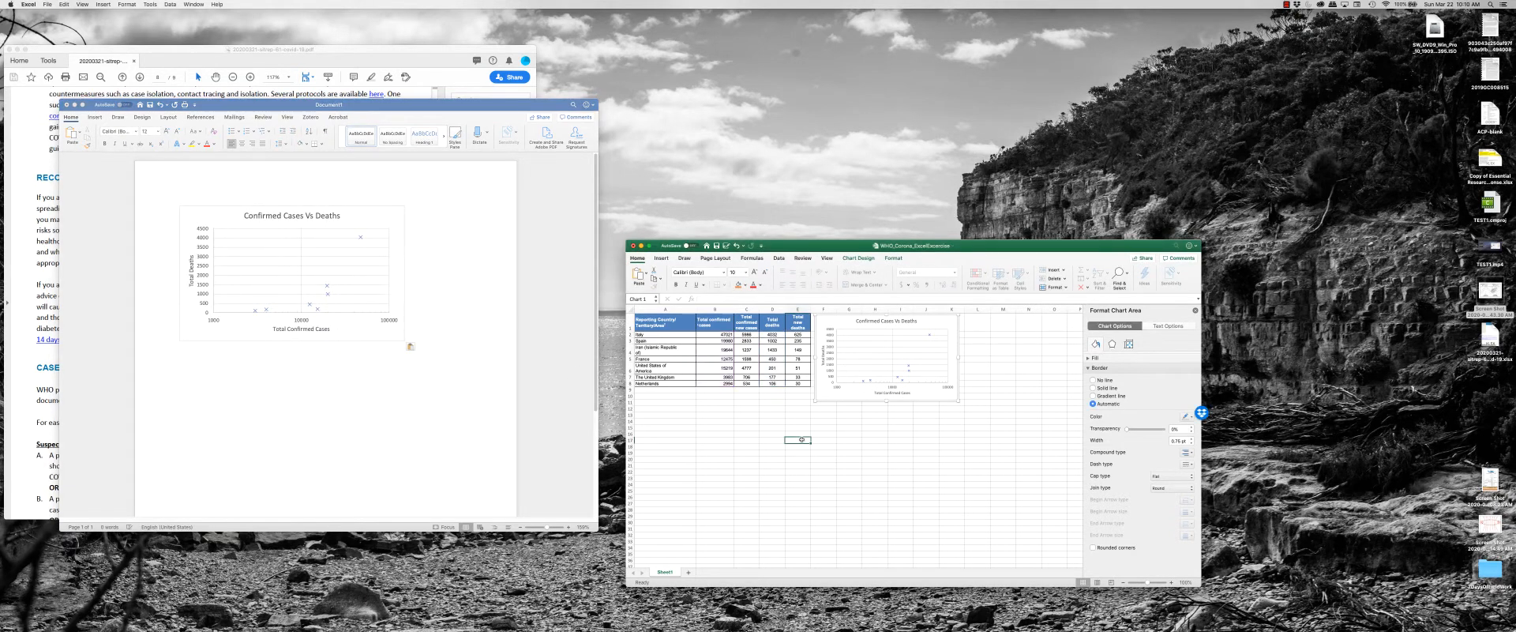
left_click(779, 371)
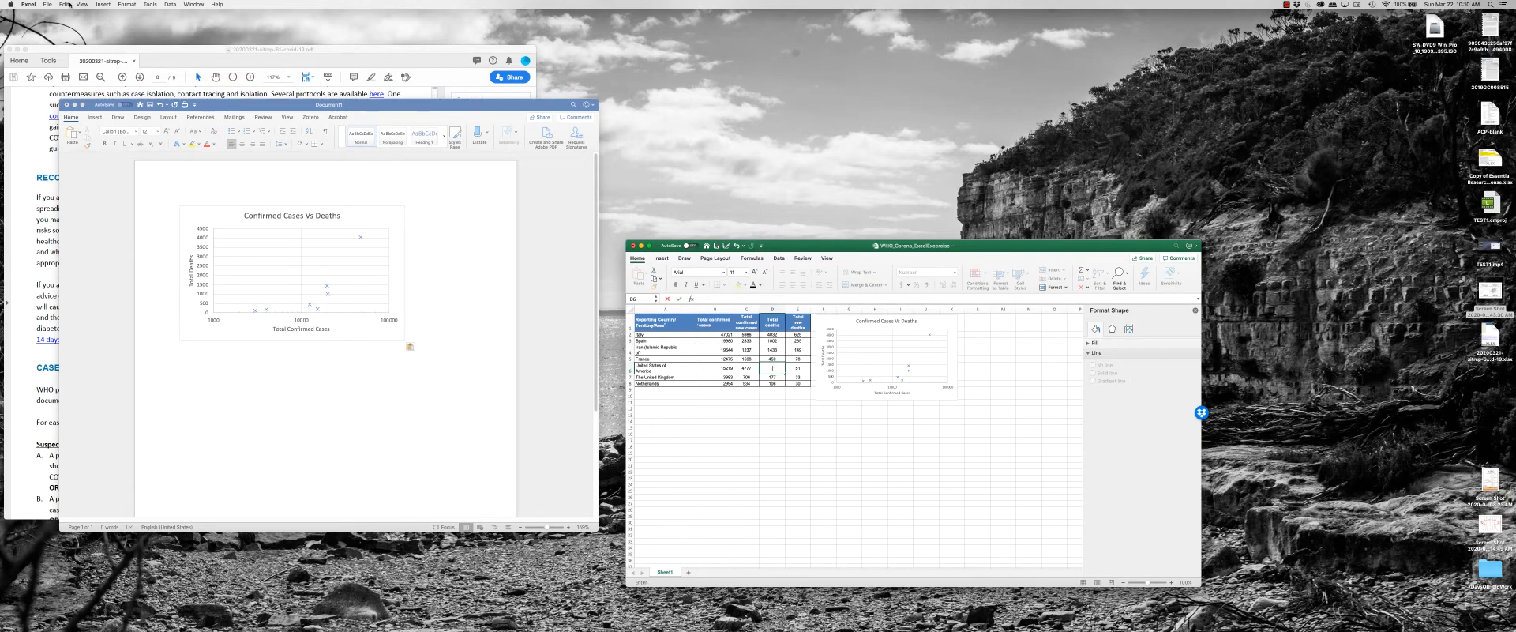
key("Return")
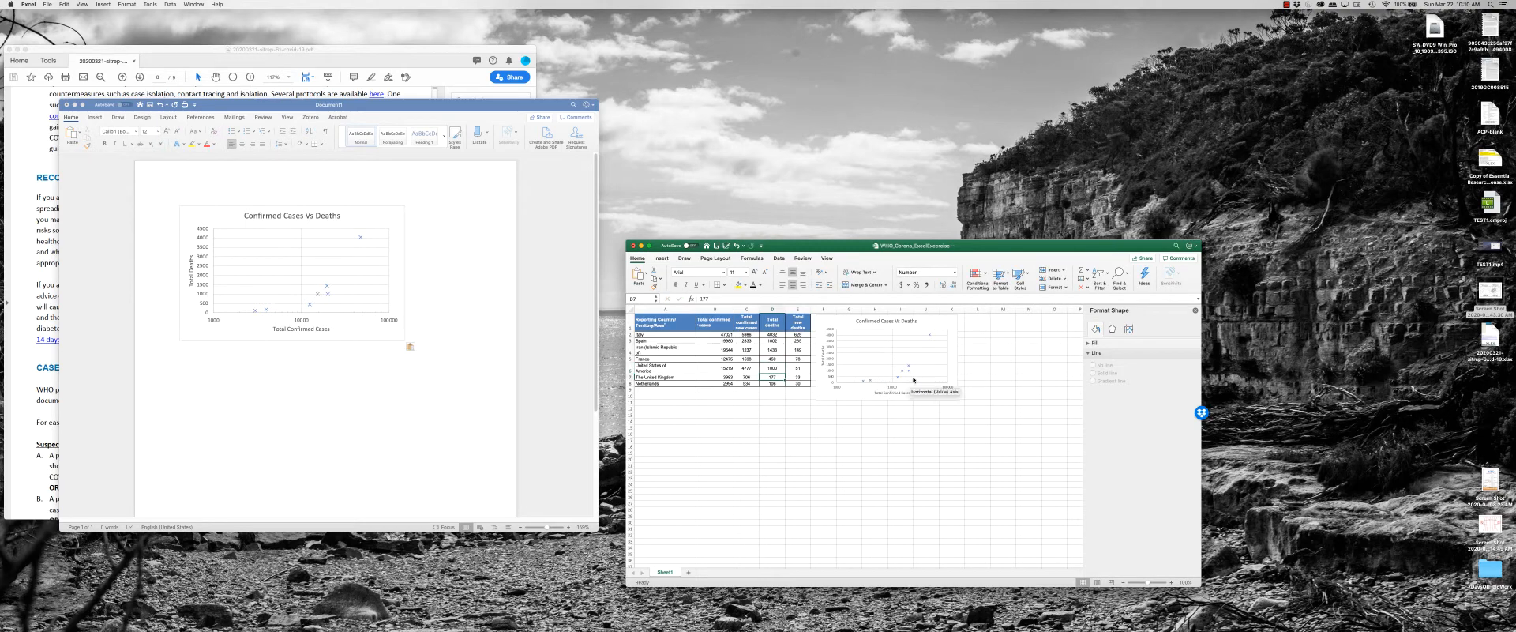
Check the pasted chart and undo its insertion in Word, plus the last two changes in the spreadsheet.
left_click(334, 268)
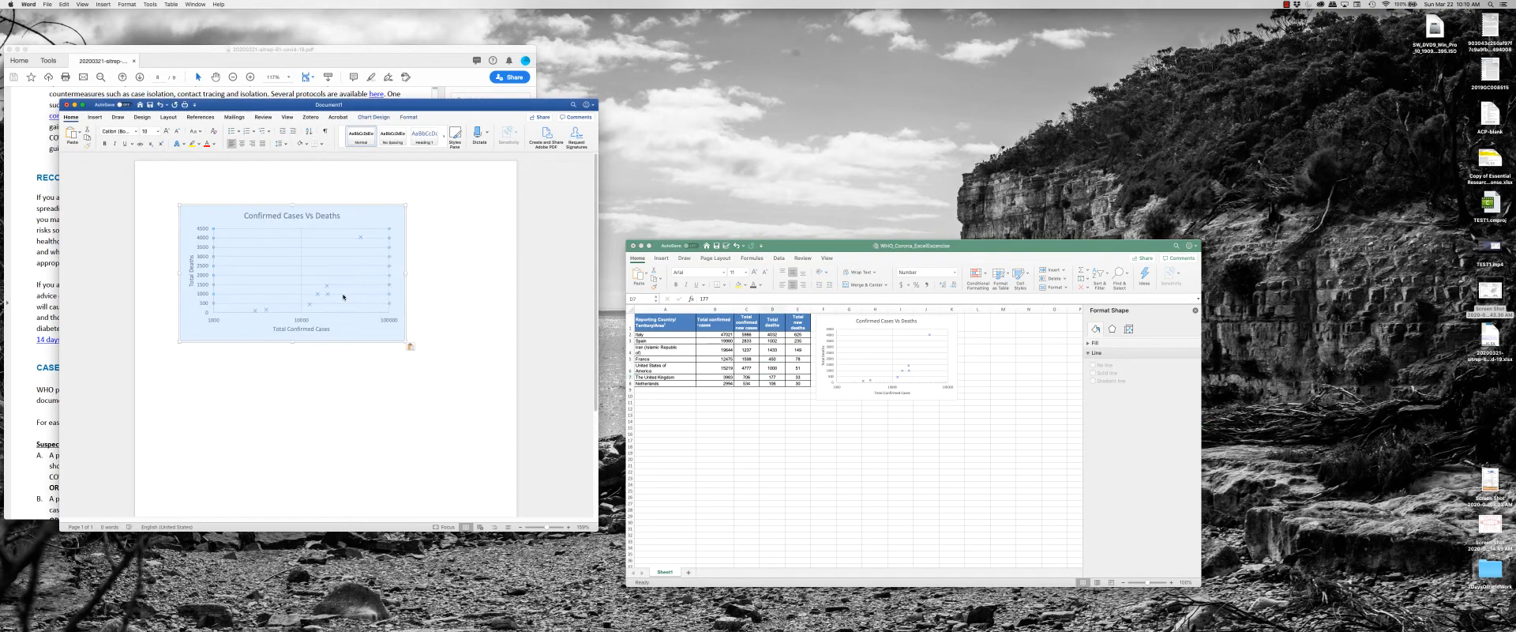
left_click(393, 348)
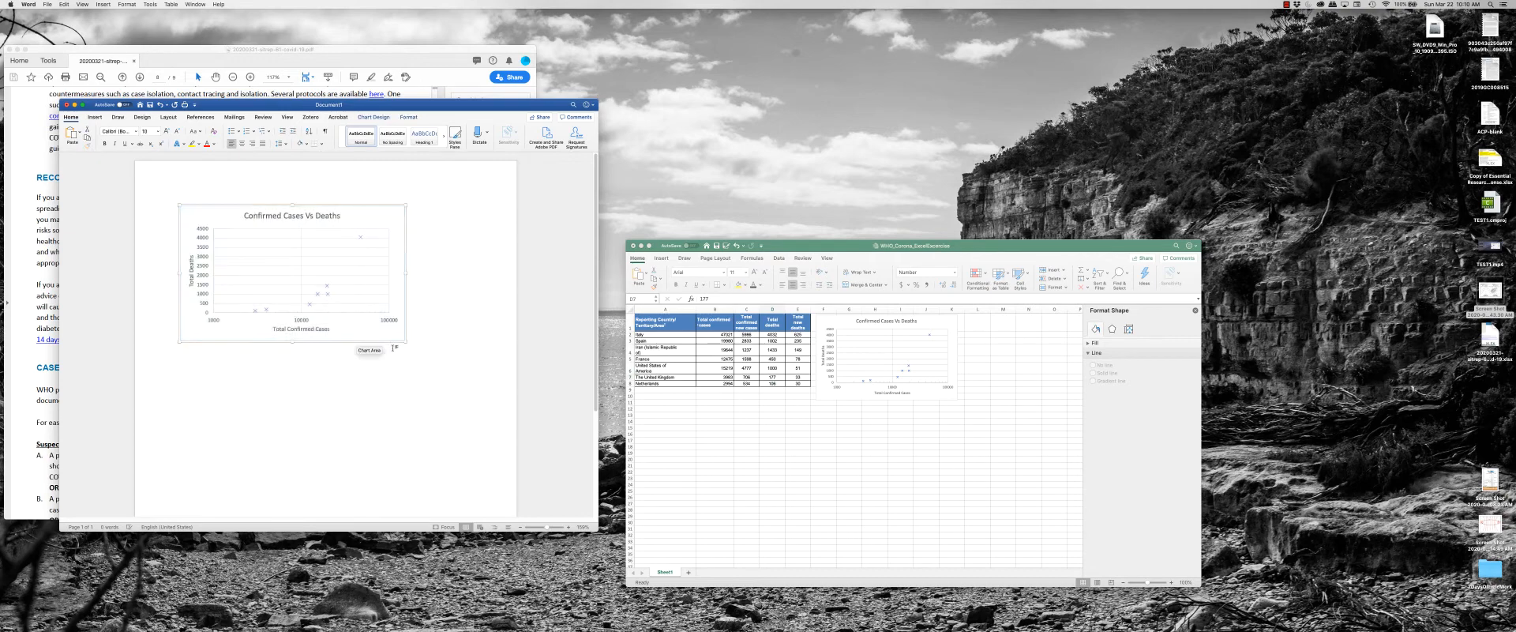
left_click(412, 317)
key("super+z")
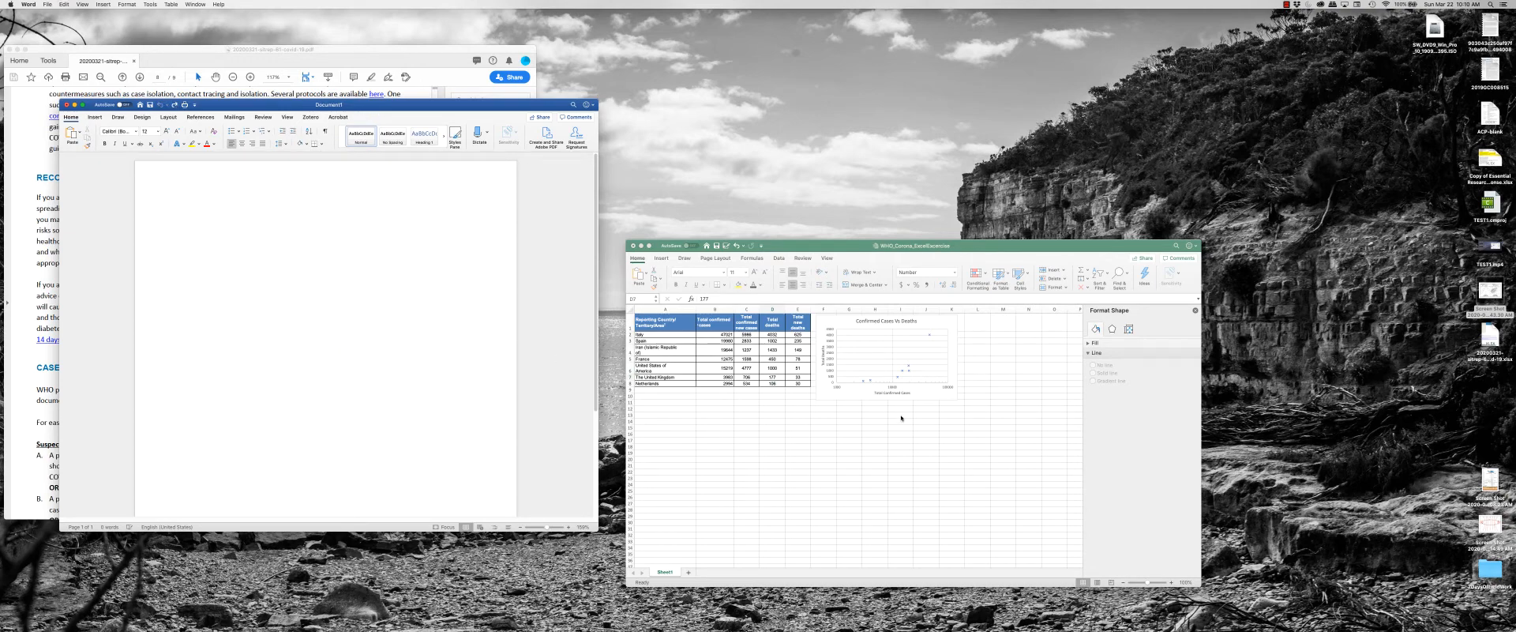
left_click(902, 435)
key("super+z")
key("super+z")
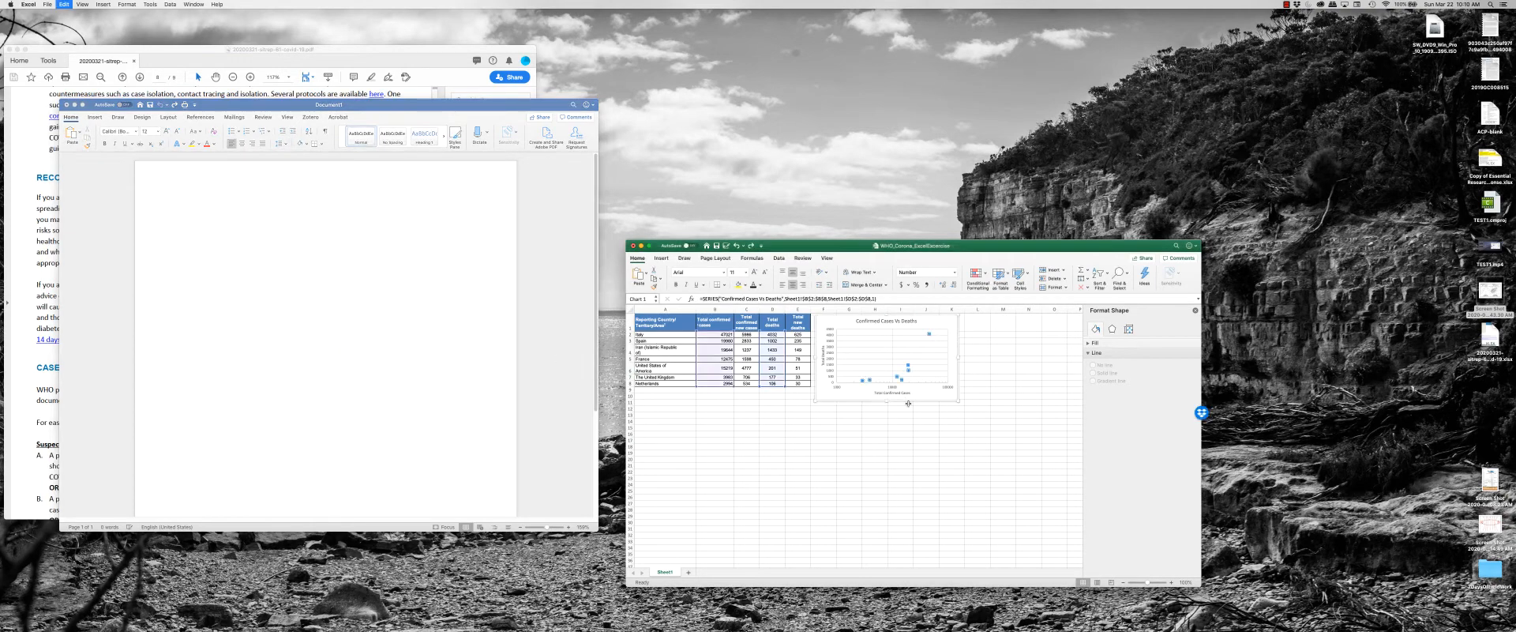
Copy the scatter chart from the spreadsheet and paste it into the blank Word document as a Picture (TIFF).
left_click(916, 396)
right_click(237, 237)
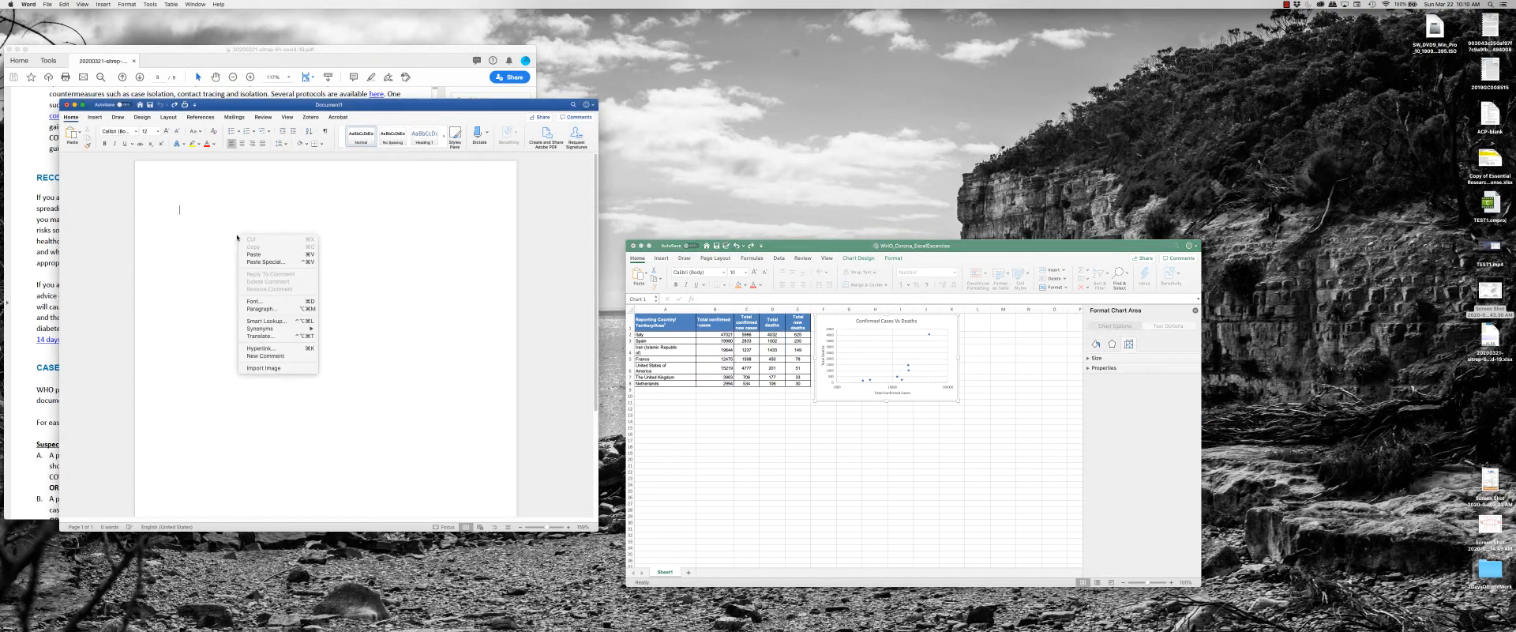
left_click(284, 261)
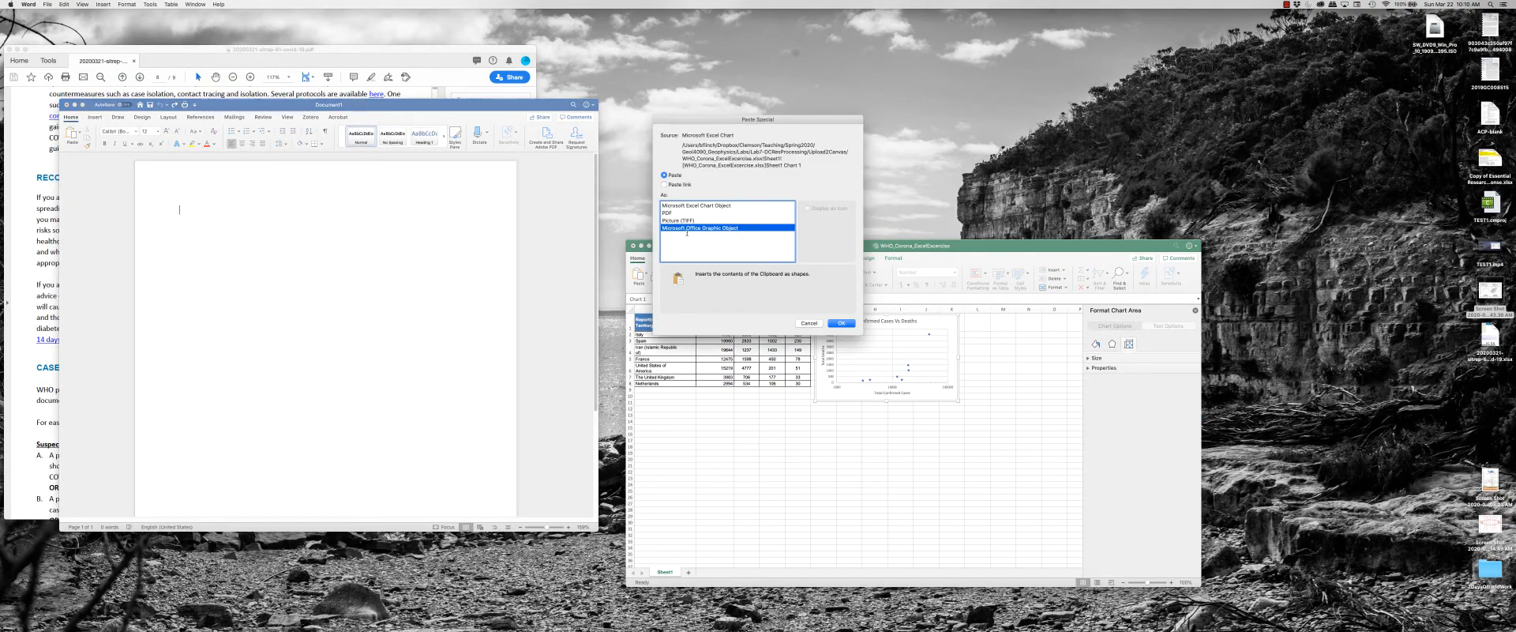
left_click(693, 221)
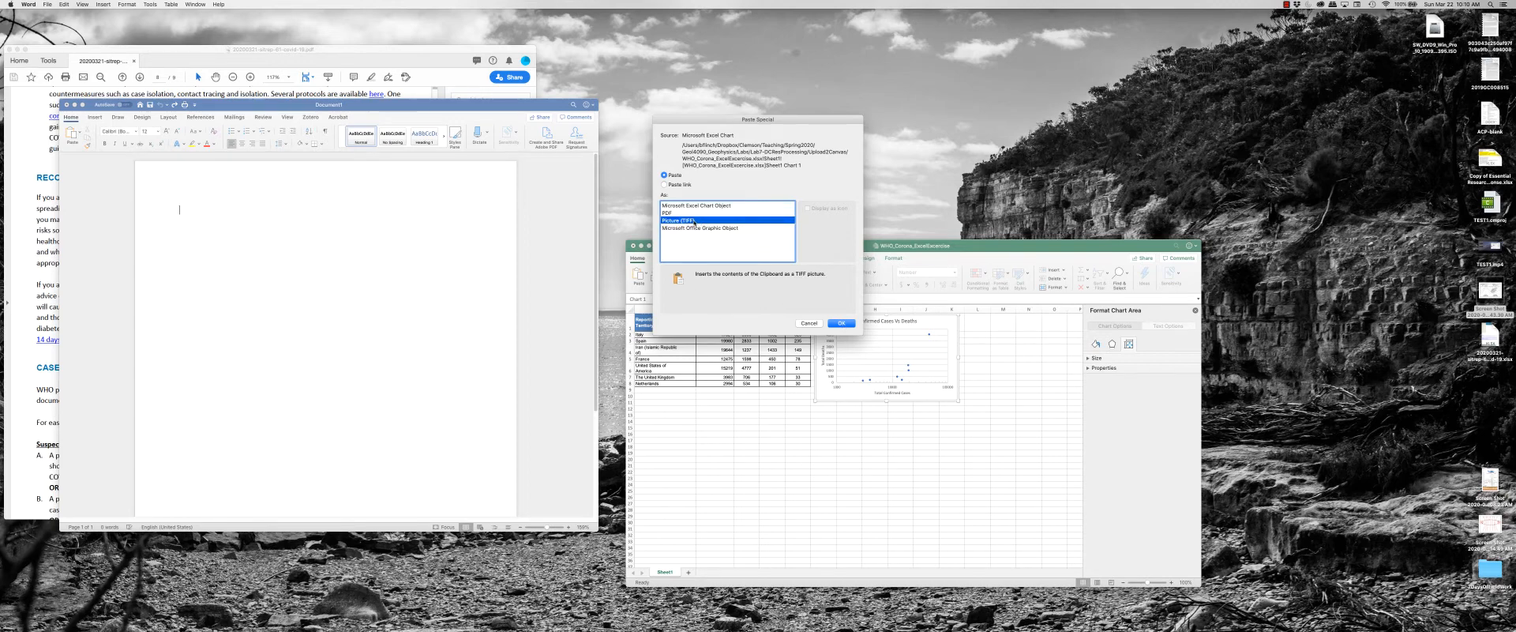
left_click(839, 322)
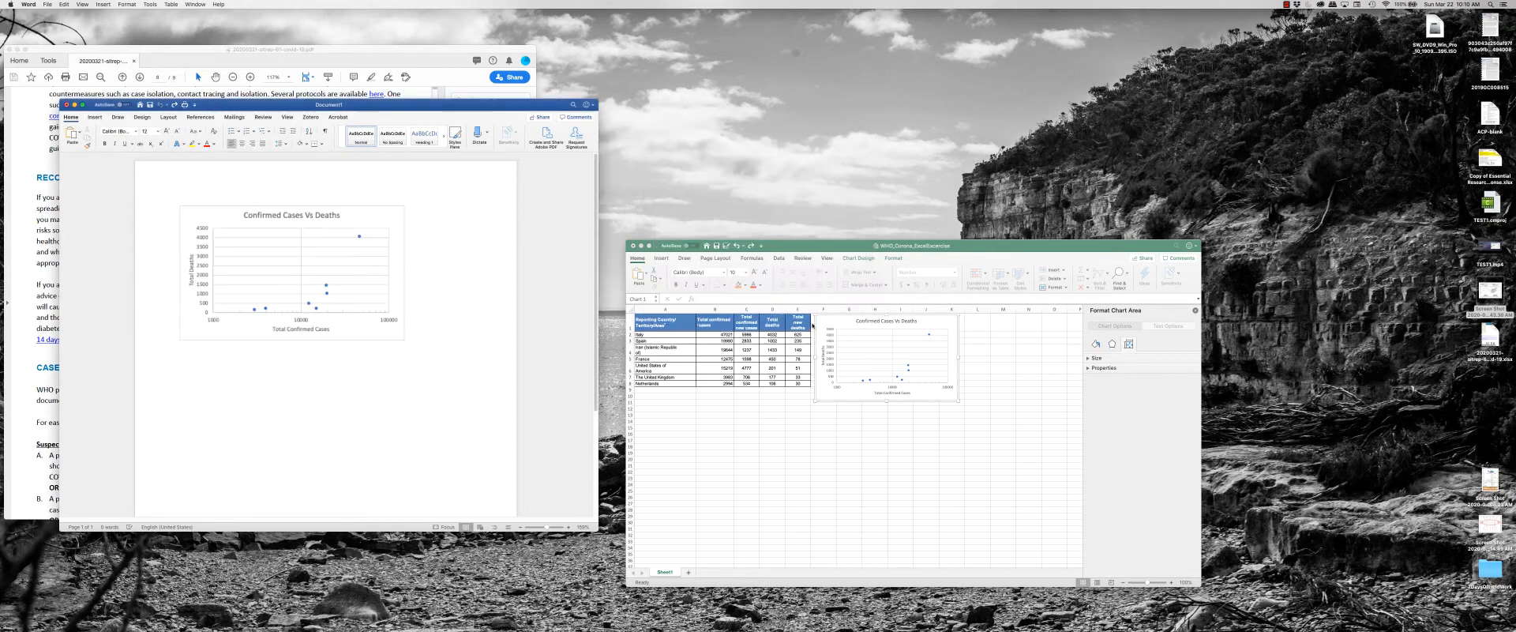
Select the pasted chart picture in Word and shrink it proportionally to roughly 60 percent of its width.
left_click(381, 237)
left_click(387, 300)
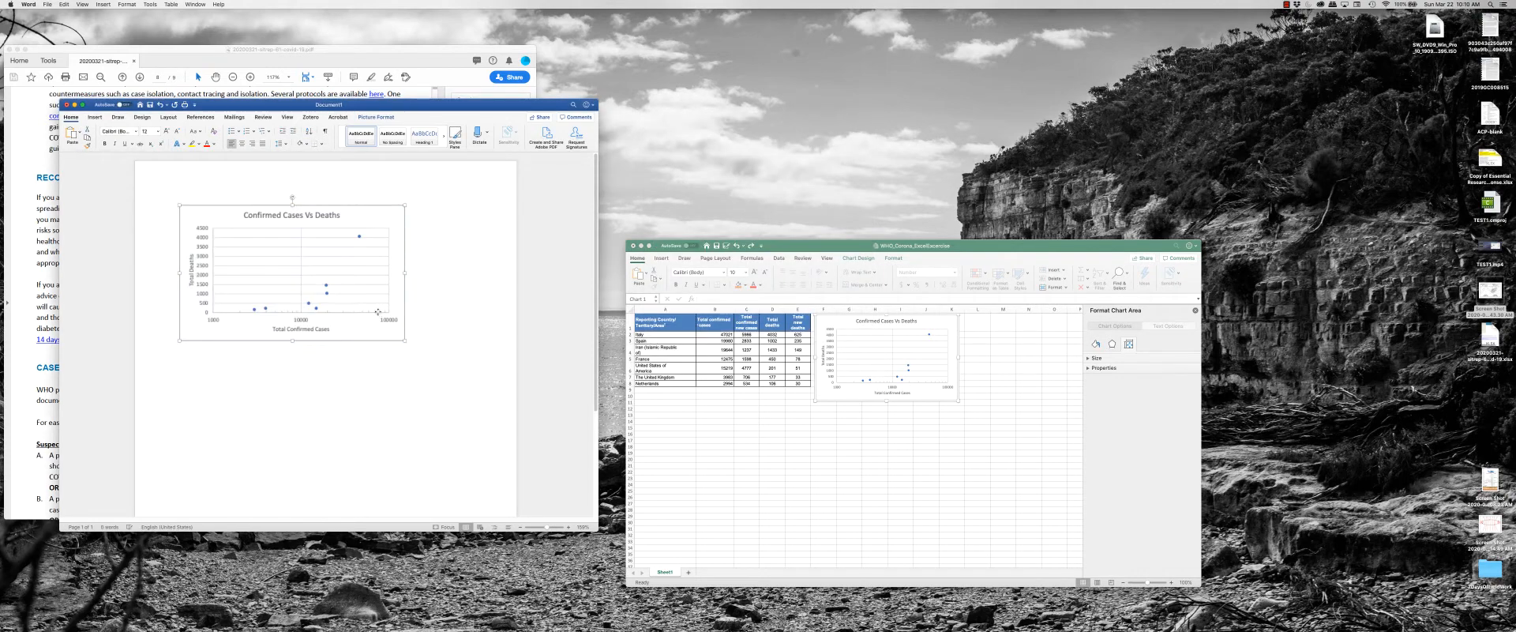
left_click(387, 300)
left_click(144, 258)
left_click(371, 278)
left_click_drag(404, 340, 290, 286)
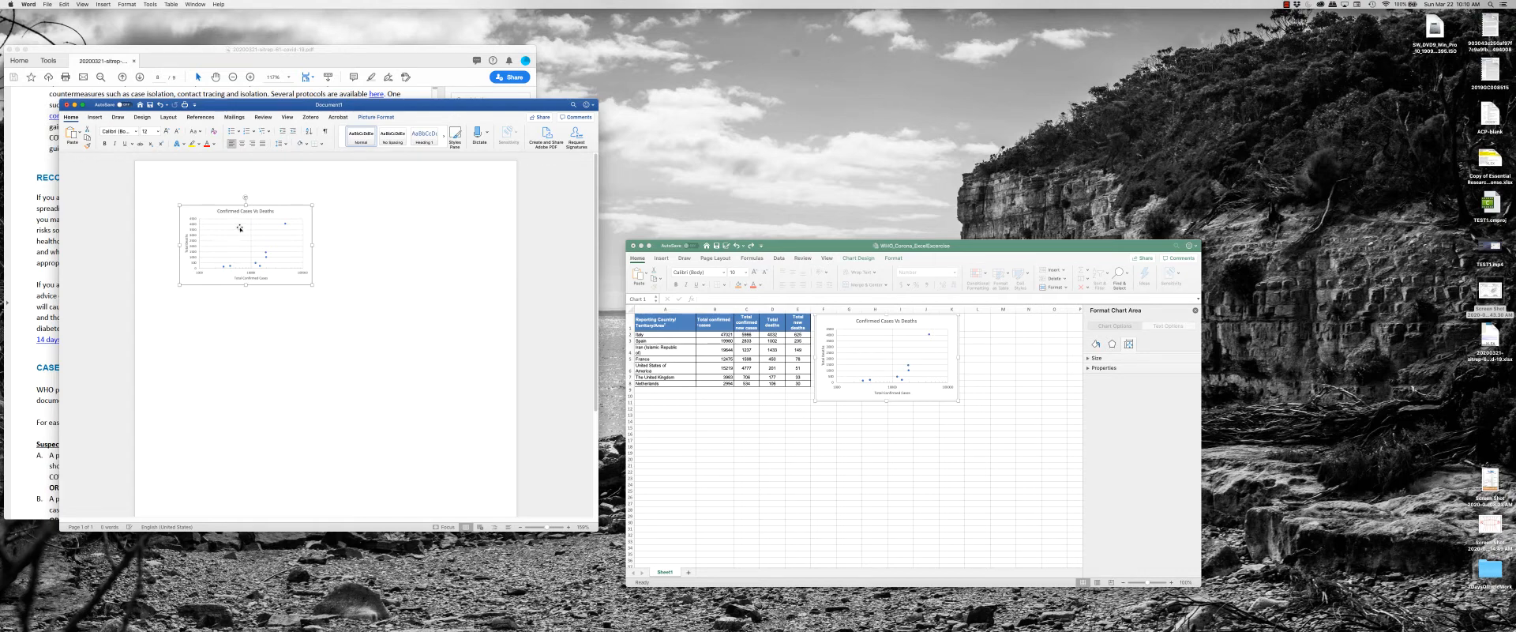
Delete the resized chart picture from the Word document.
left_click(353, 267)
left_click(283, 255)
key("BackSpace")
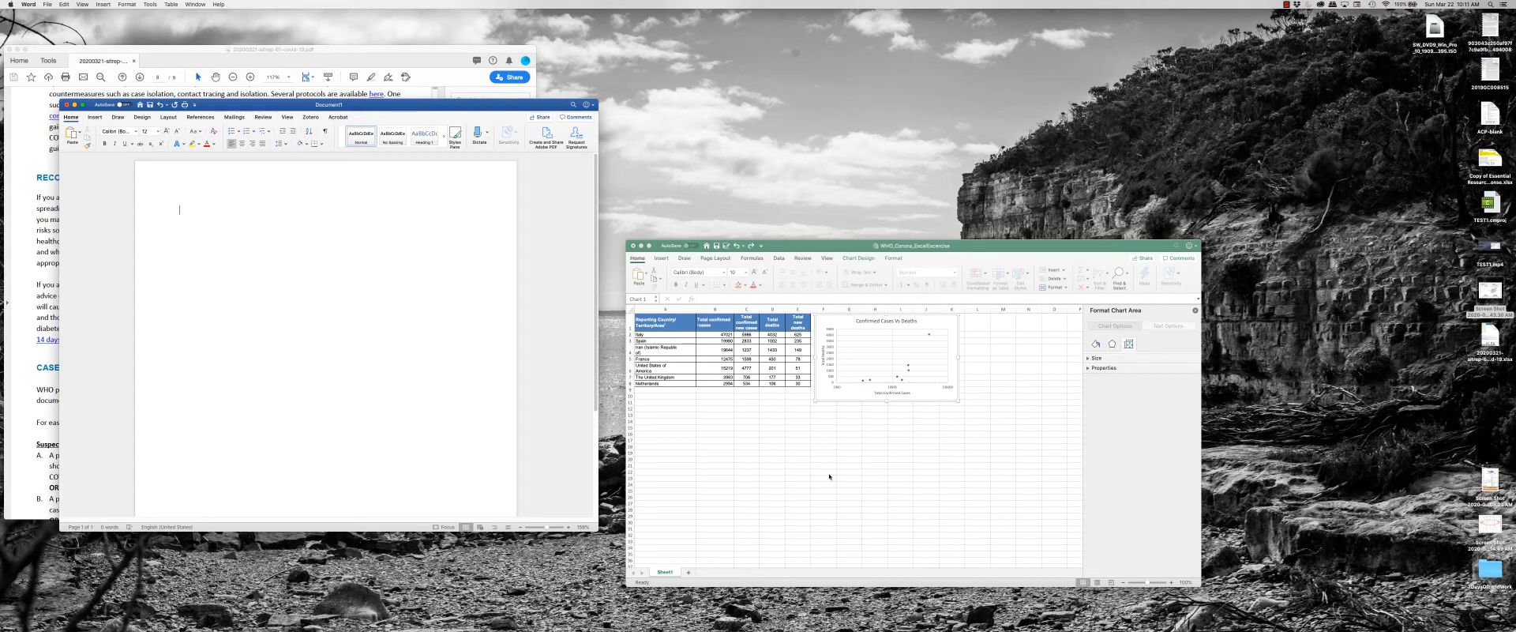
Move the spreadsheet's scatter chart below the data table and highlight the table cells and the chart in turn.
left_click(900, 383)
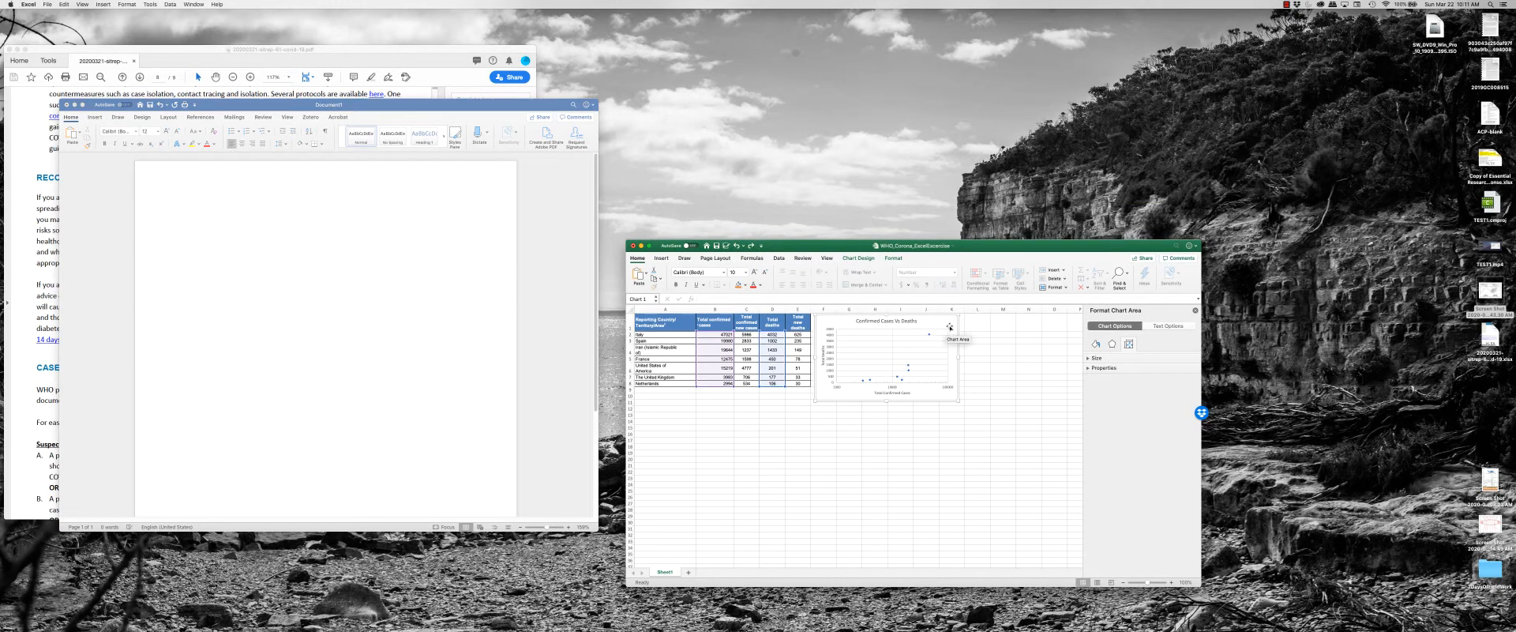
left_click_drag(950, 327, 864, 433)
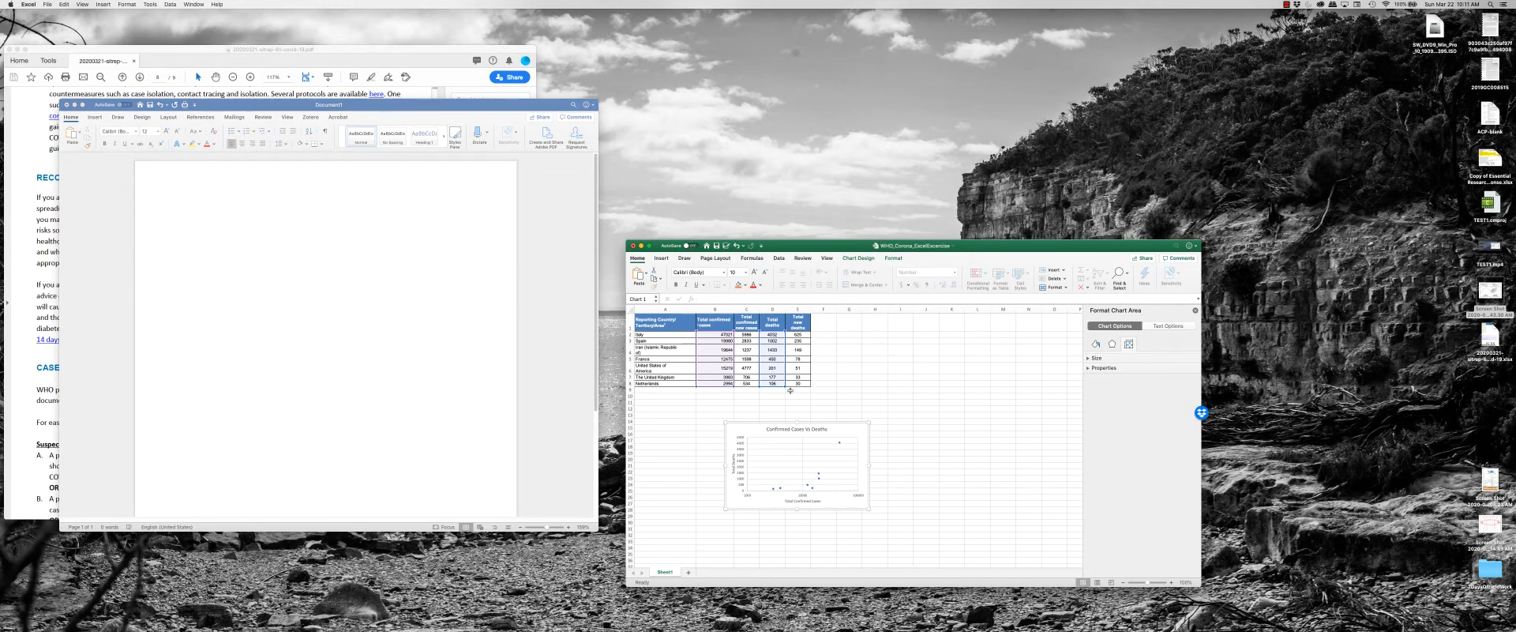
left_click_drag(663, 323, 786, 387)
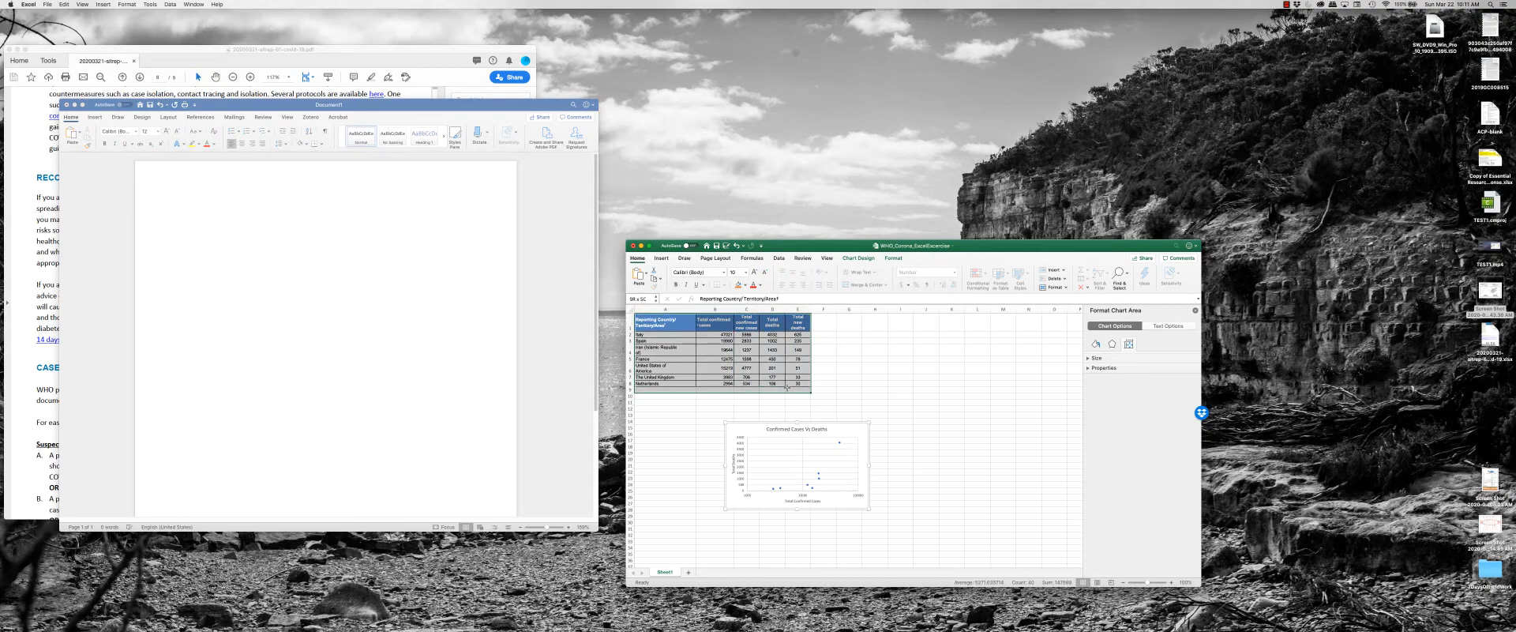
left_click(671, 341)
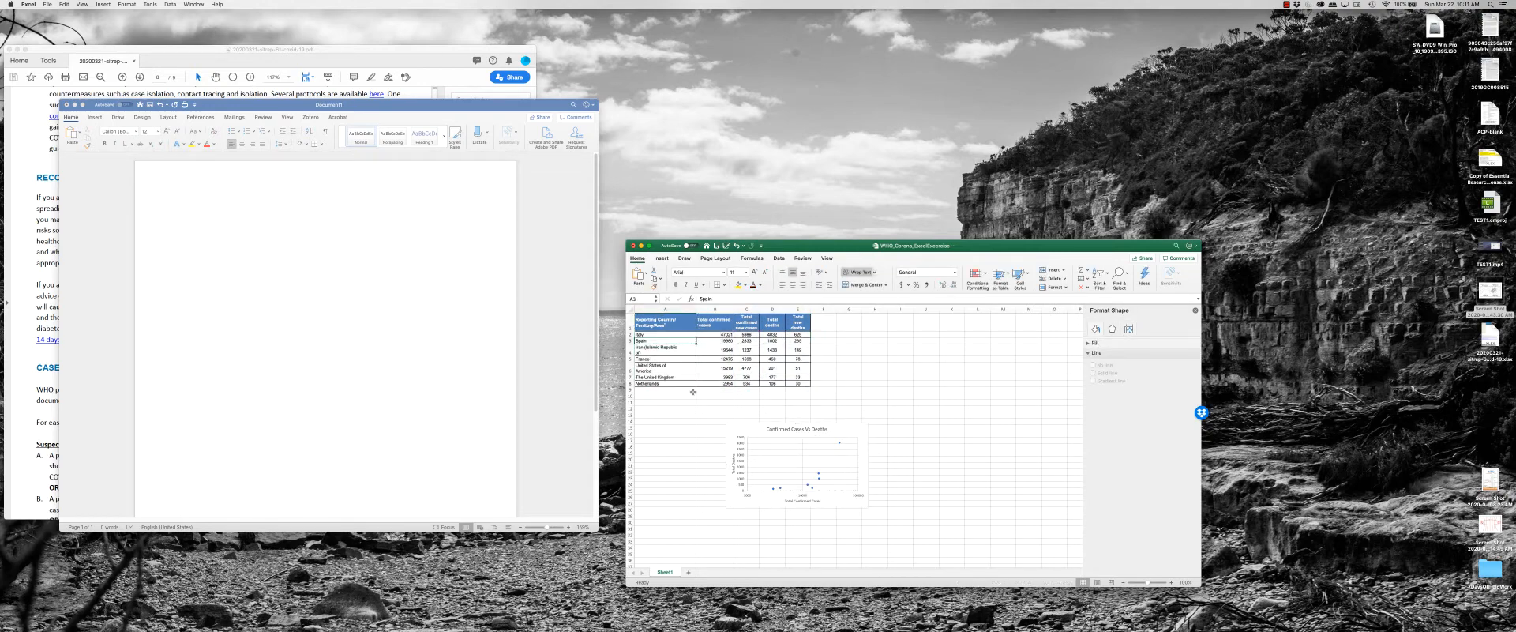
left_click(746, 426)
left_click_drag(666, 337, 700, 383)
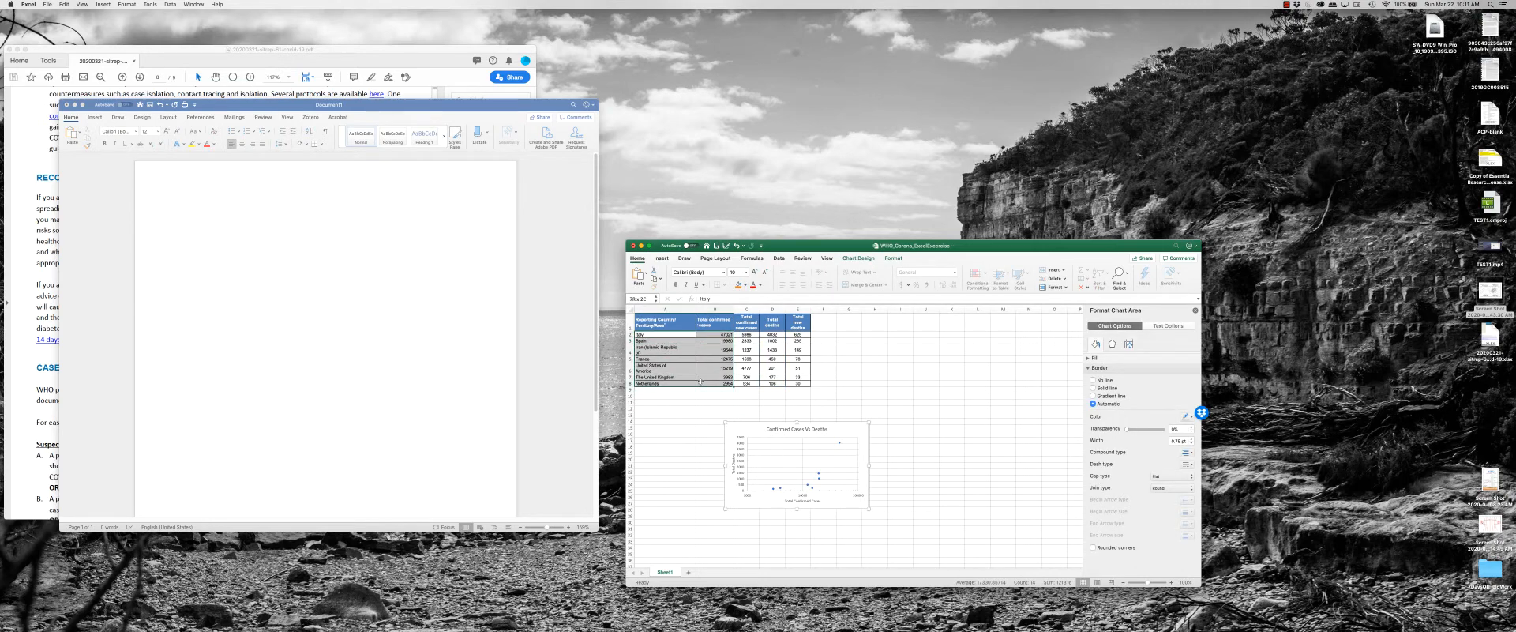
left_click(862, 459)
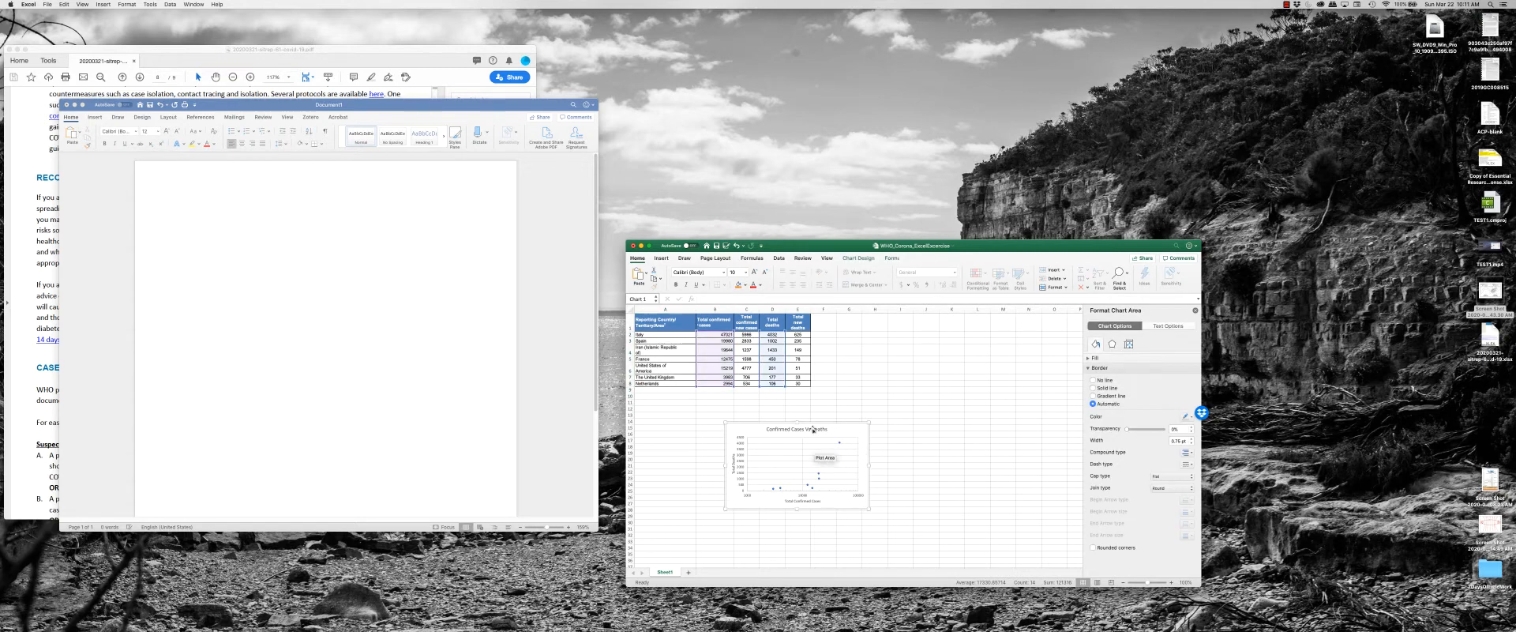
left_click_drag(810, 383, 637, 335)
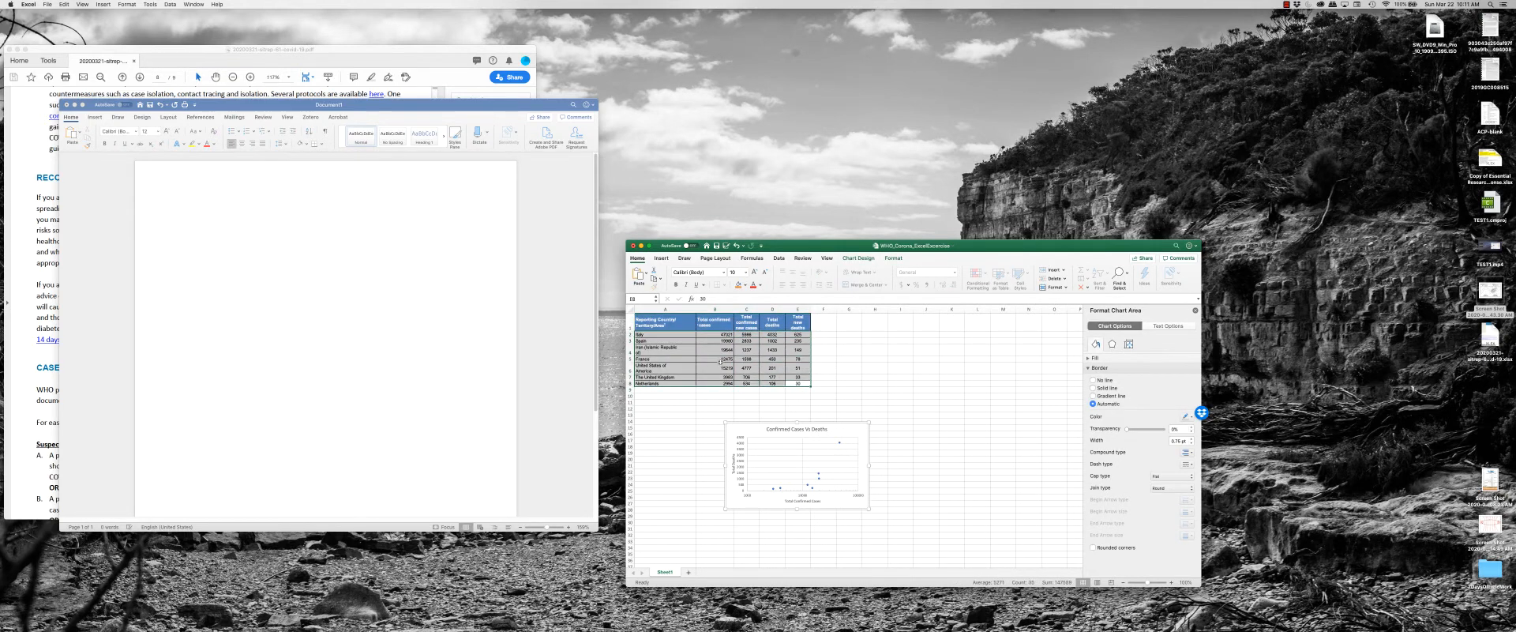
Move the scatter chart back beside the data table and delete it from the sheet.
left_click_drag(865, 434, 957, 342)
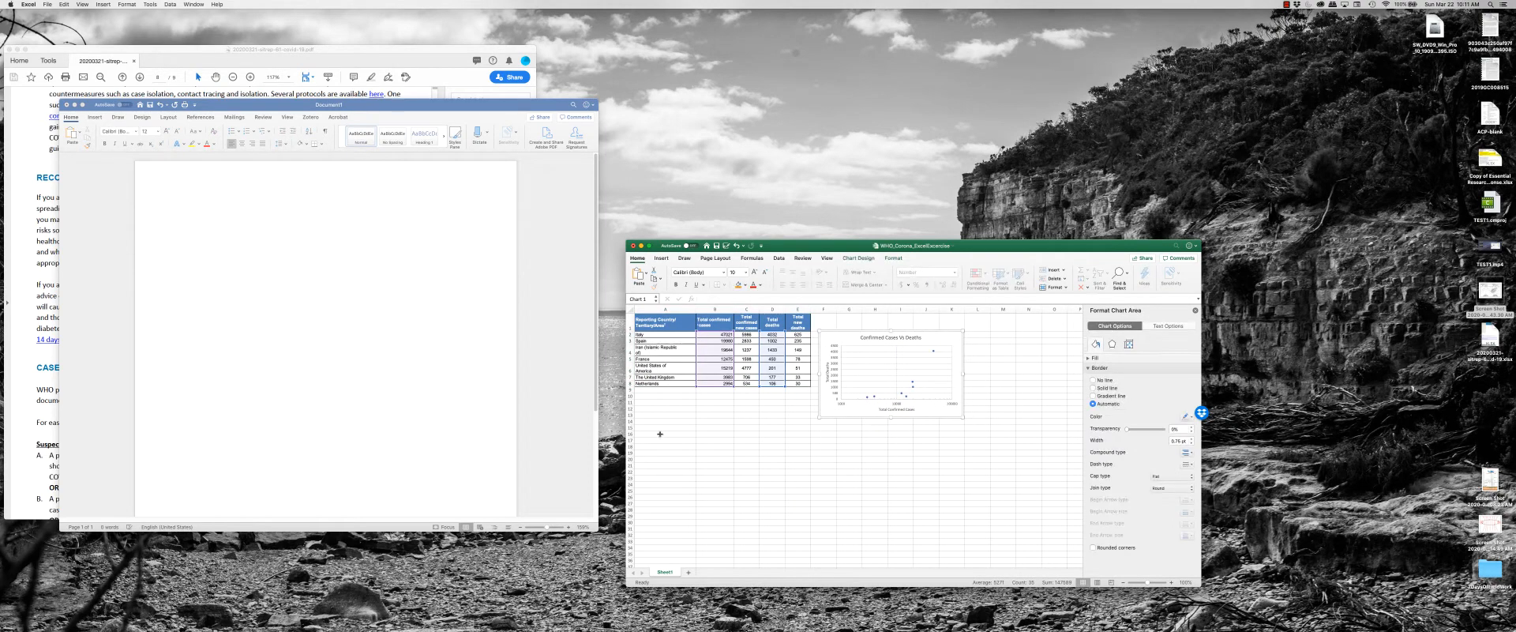
left_click(805, 389)
left_click(892, 343)
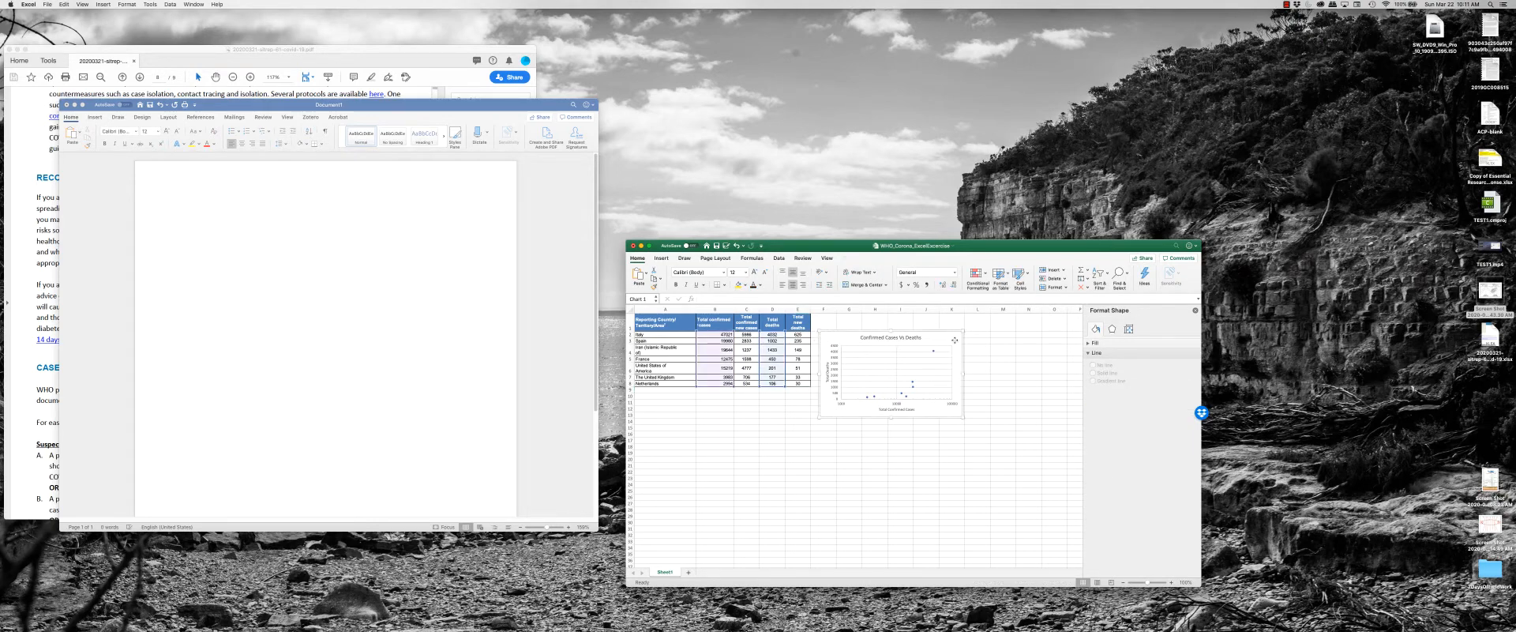
key("Delete")
left_click(846, 356)
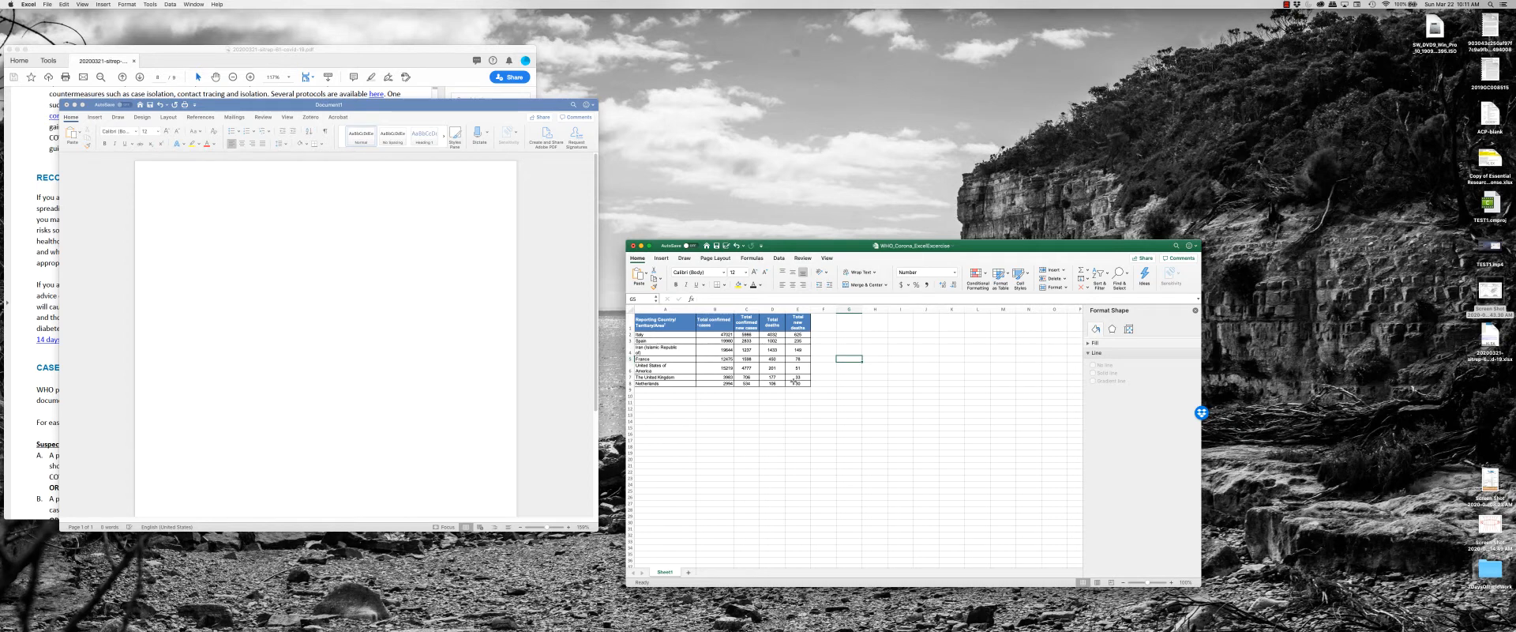
Select the whole data table including its headers and start closing the workbook.
left_click_drag(794, 380, 638, 320)
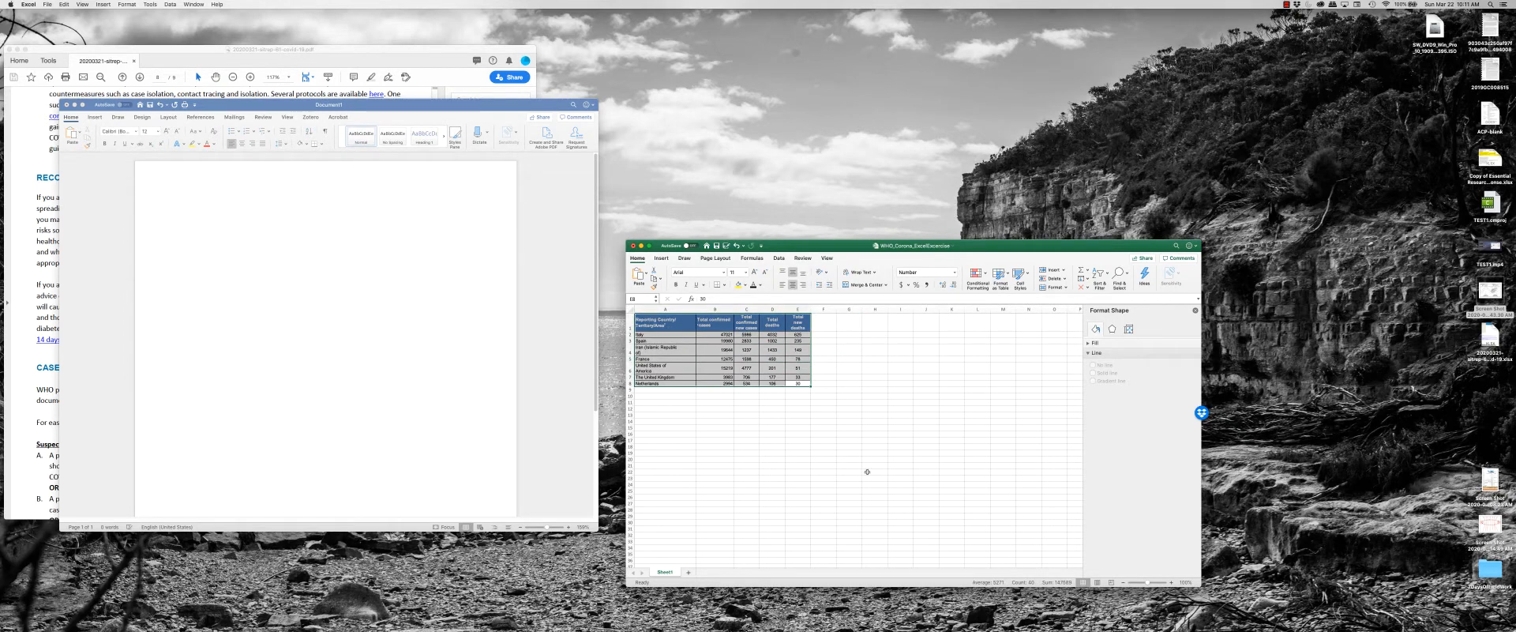
left_click_drag(971, 251, 1013, 203)
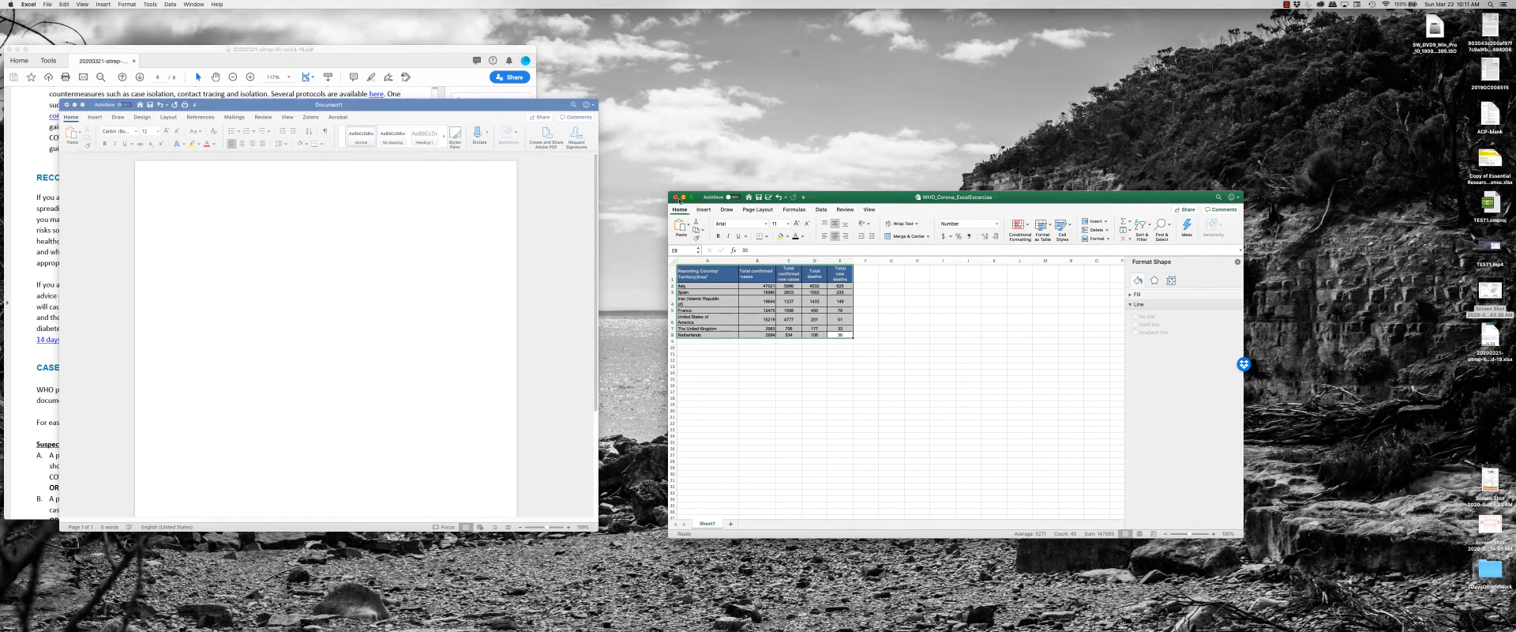
left_click(675, 197)
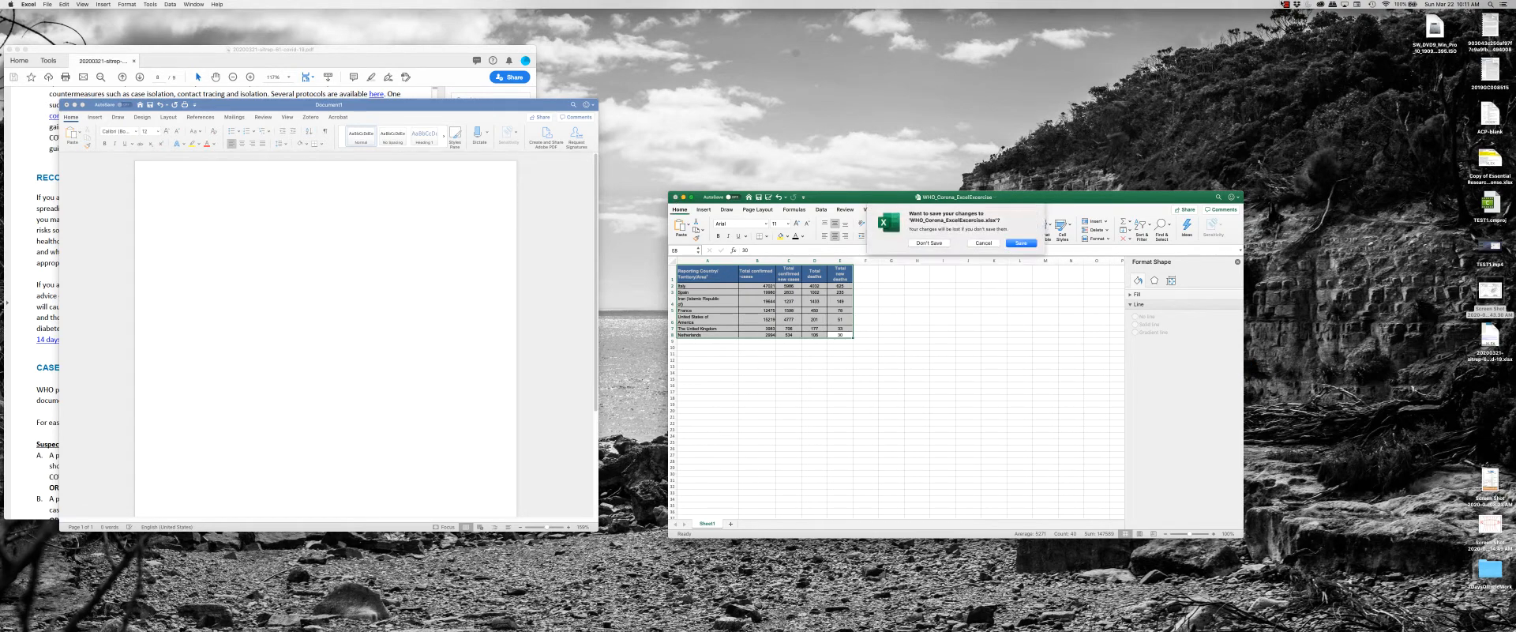
left_click(1286, 4)
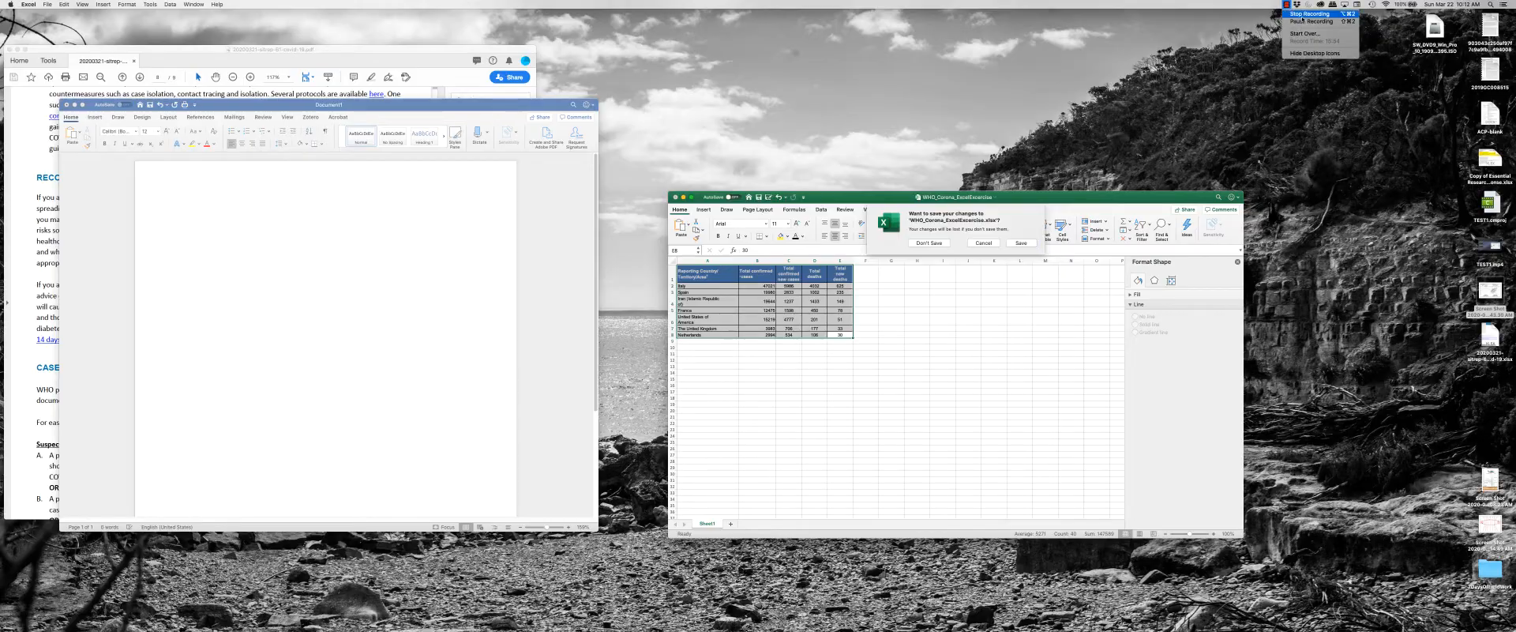